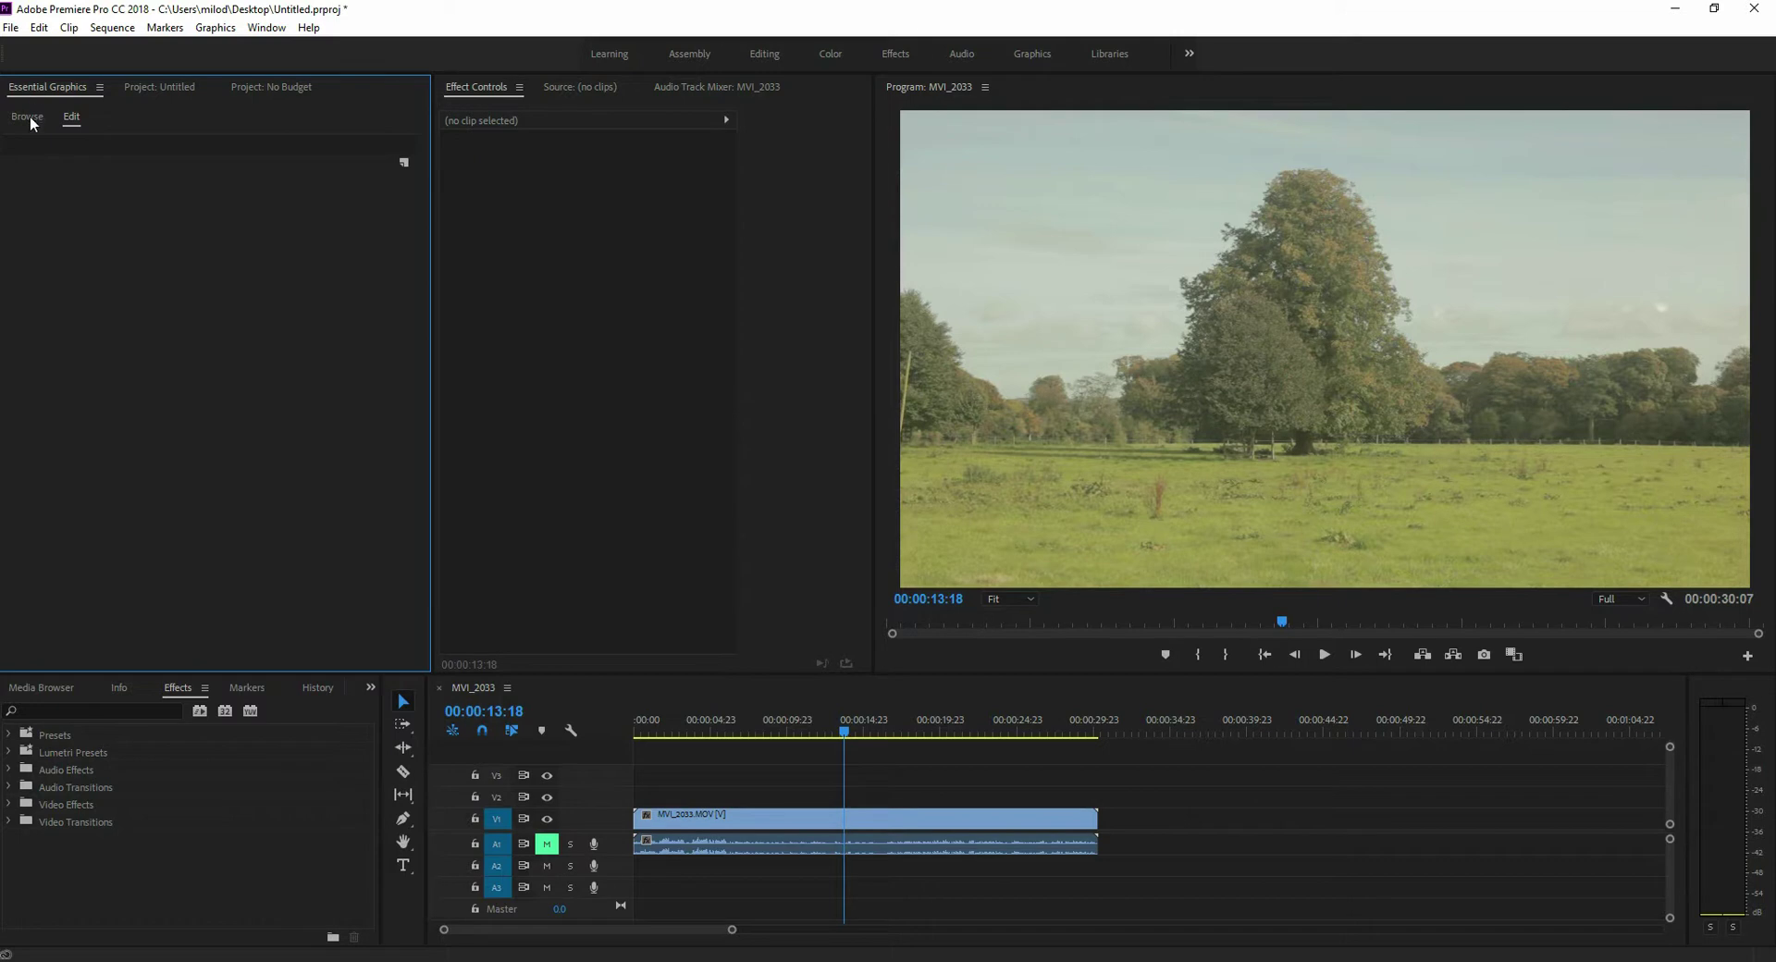
# - Place the News Overlay Left template on V2 at the playhead and scrub to preview the LIVE banner
pyautogui.click(28, 117)
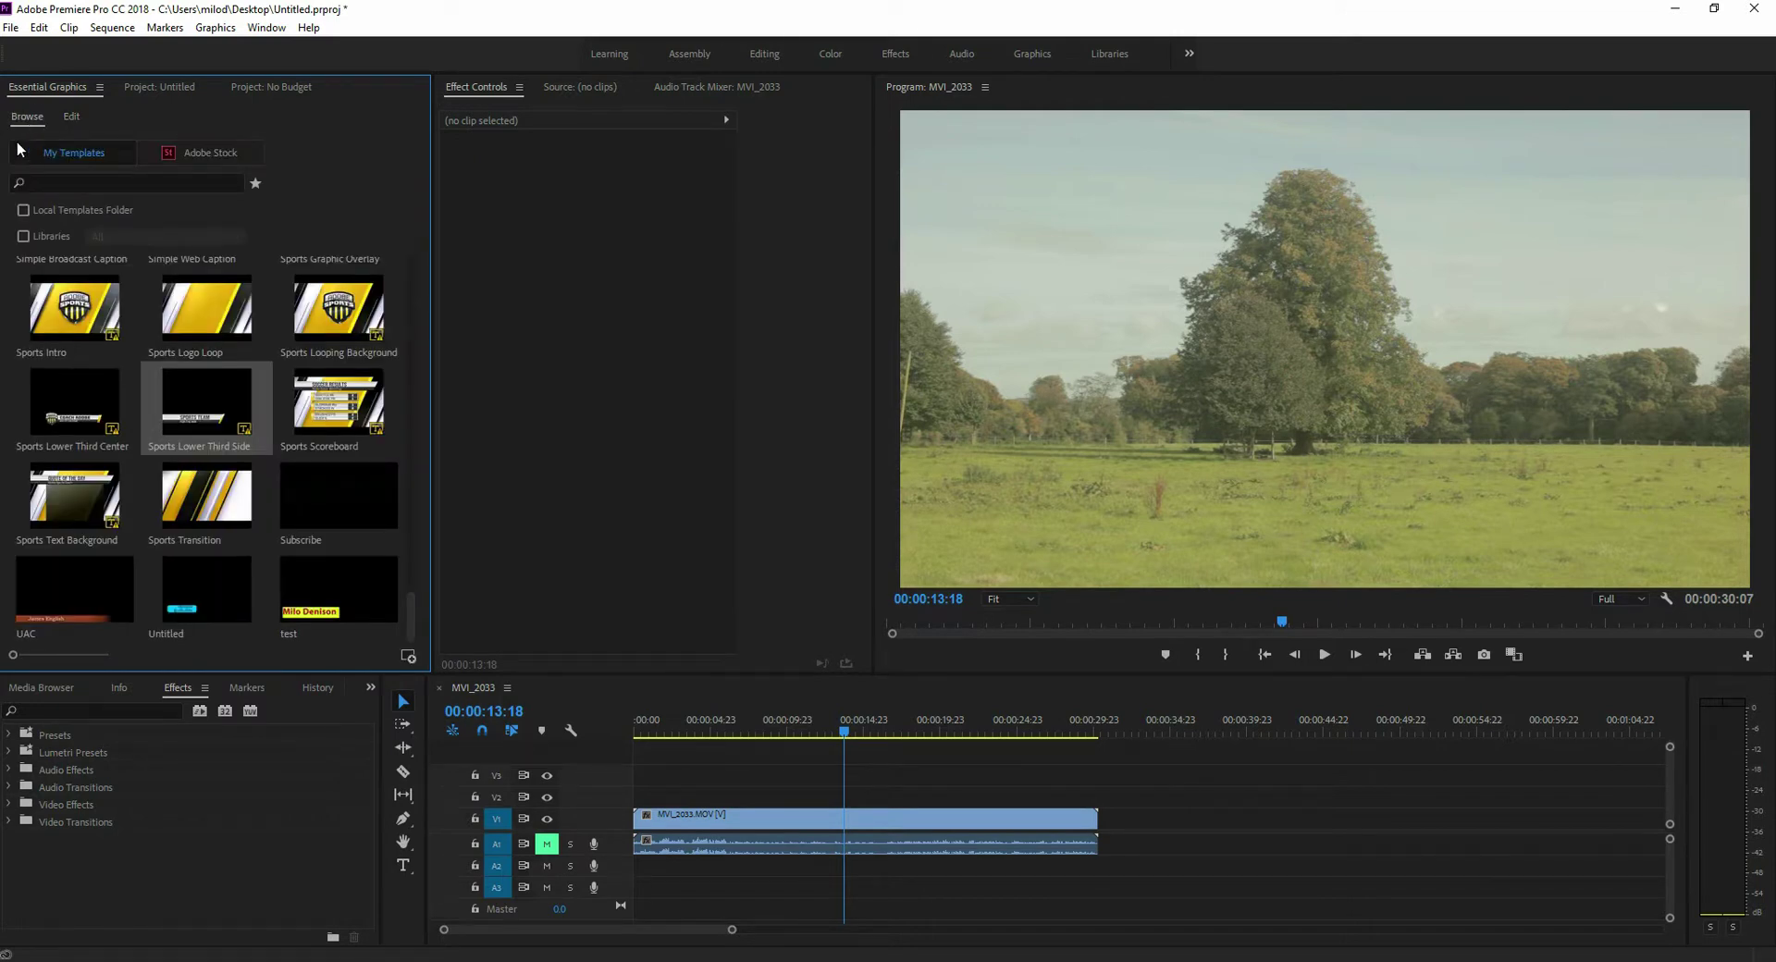
pyautogui.scroll(2, 277, 362)
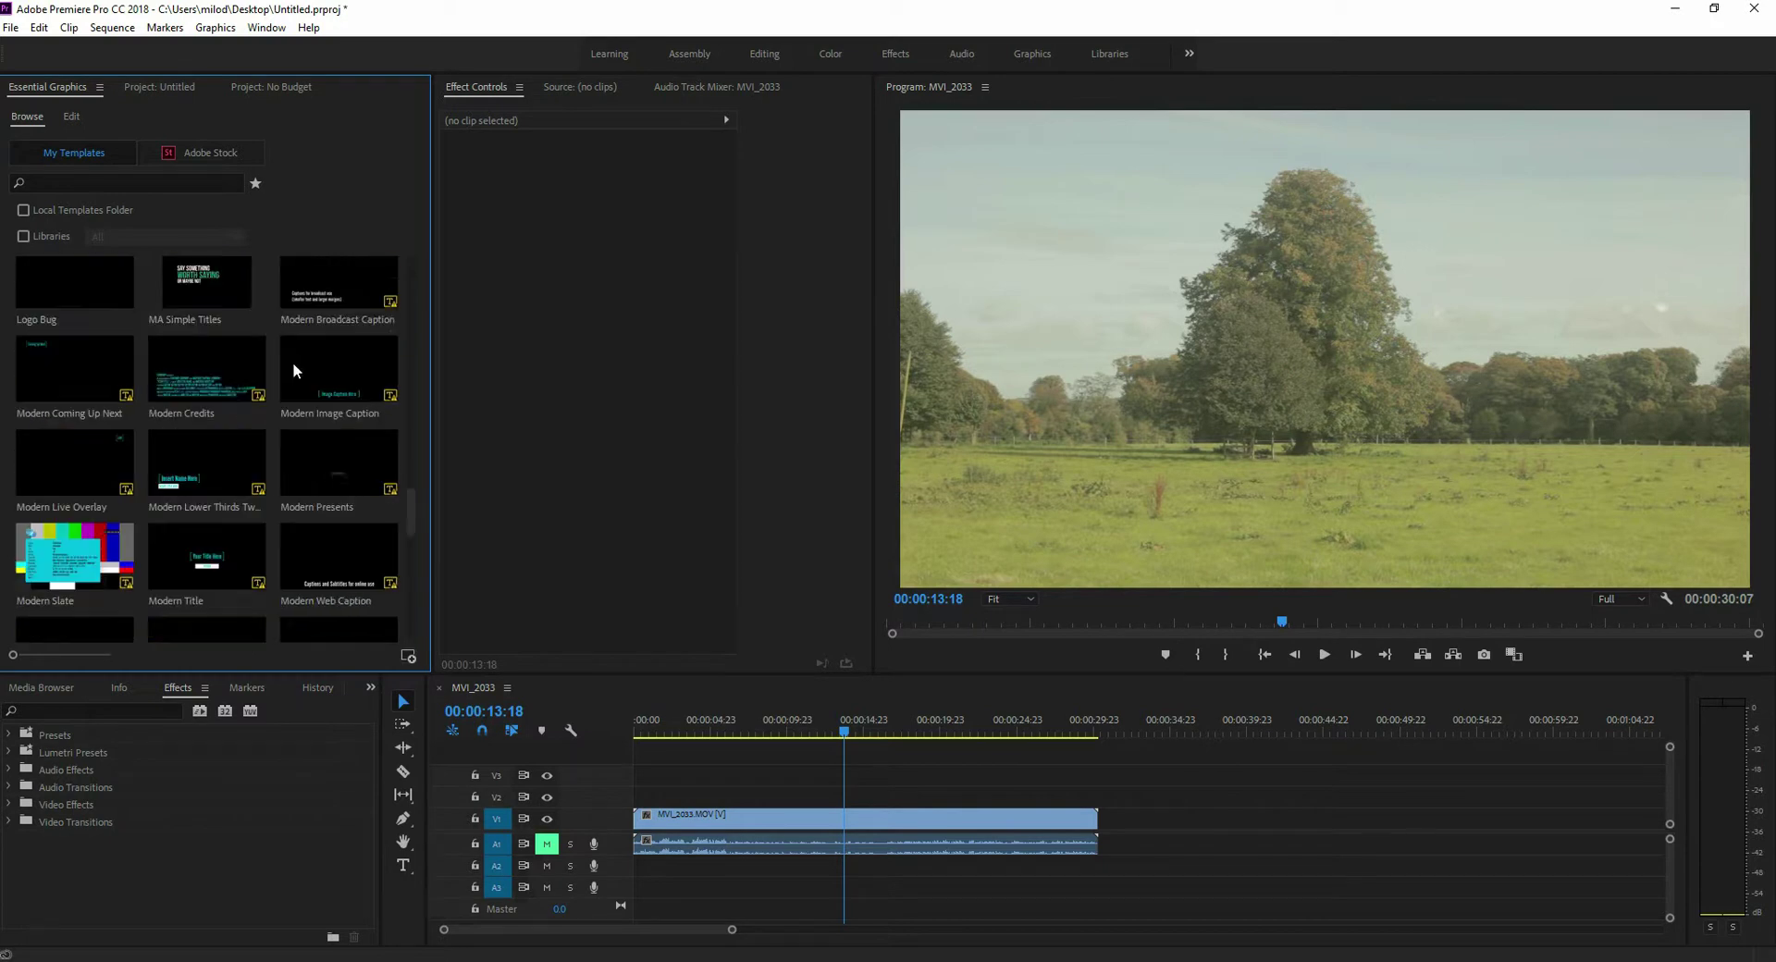
pyautogui.scroll(3, 305, 373)
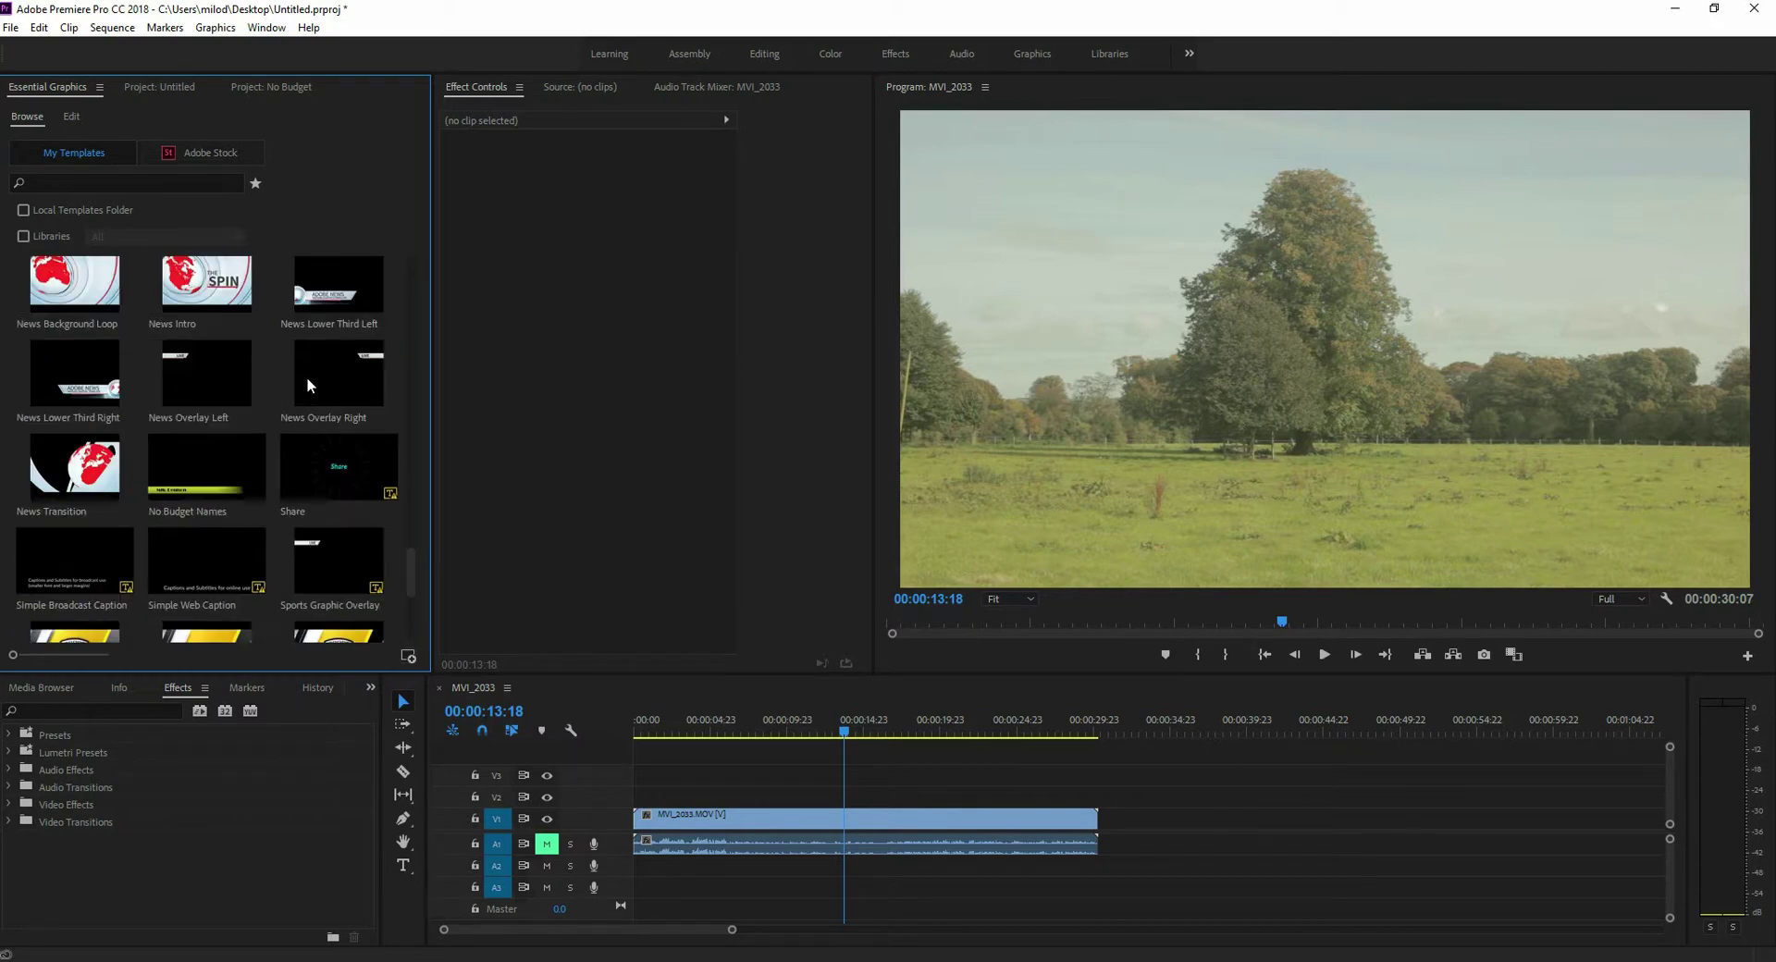
pyautogui.click(185, 365)
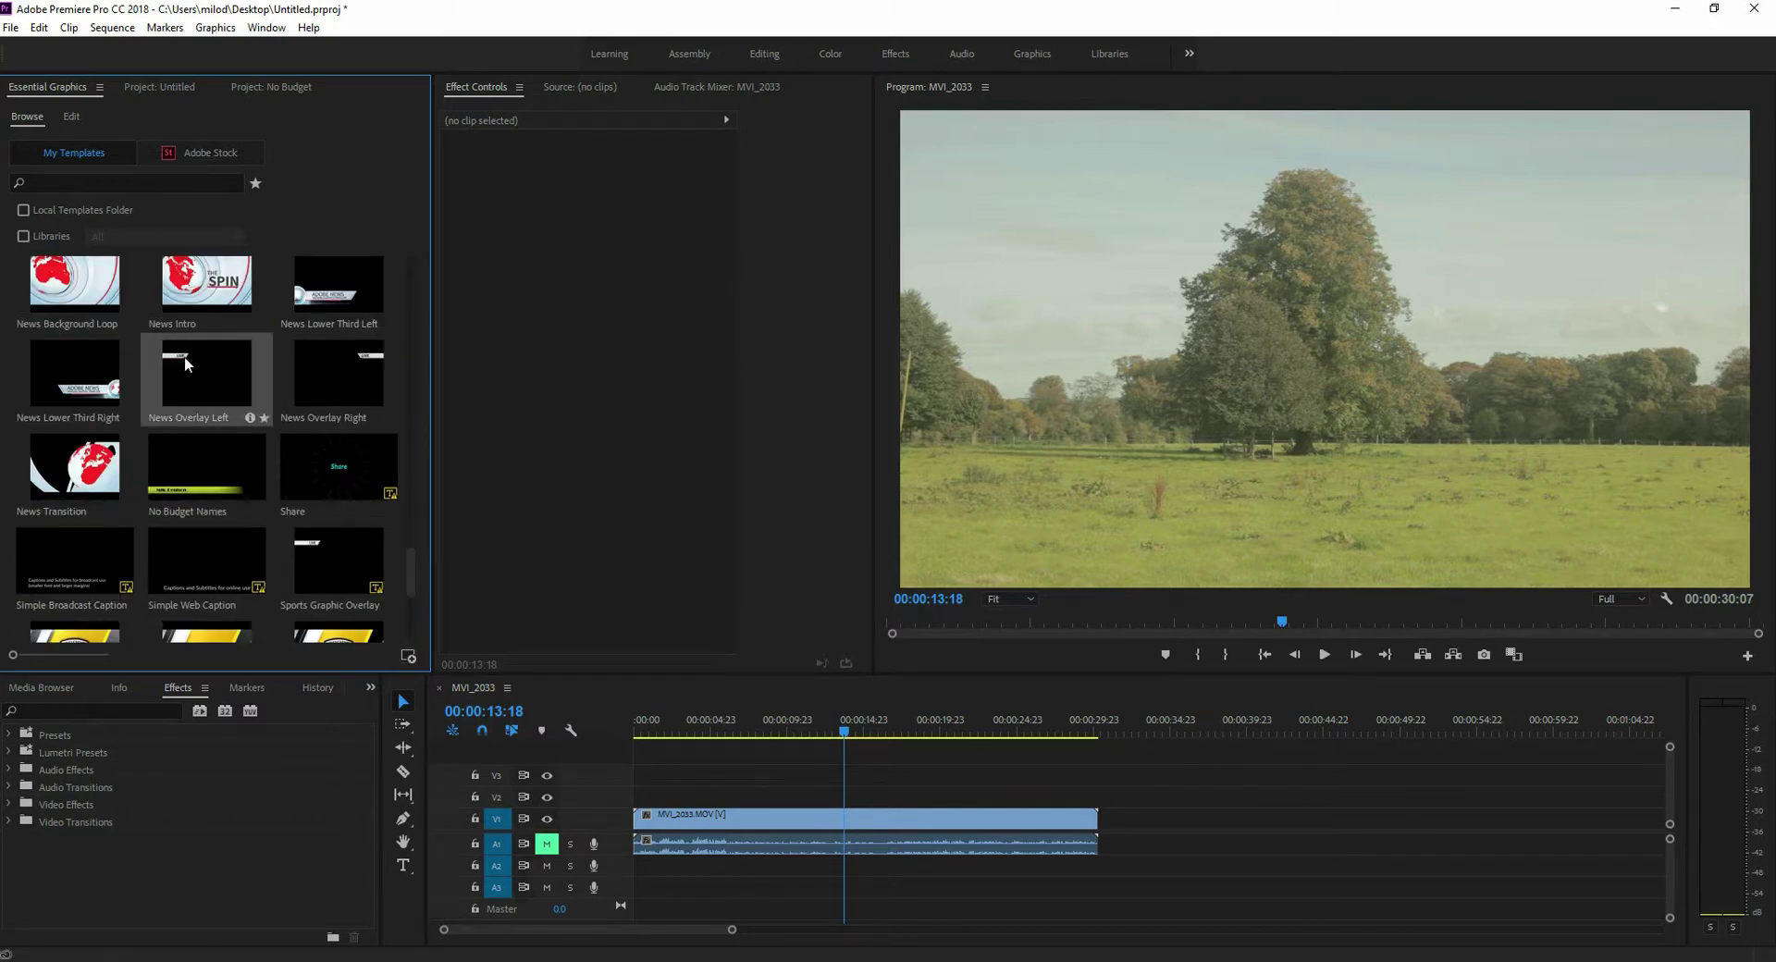
pyautogui.moveTo(205, 375); pyautogui.dragTo(812, 784)
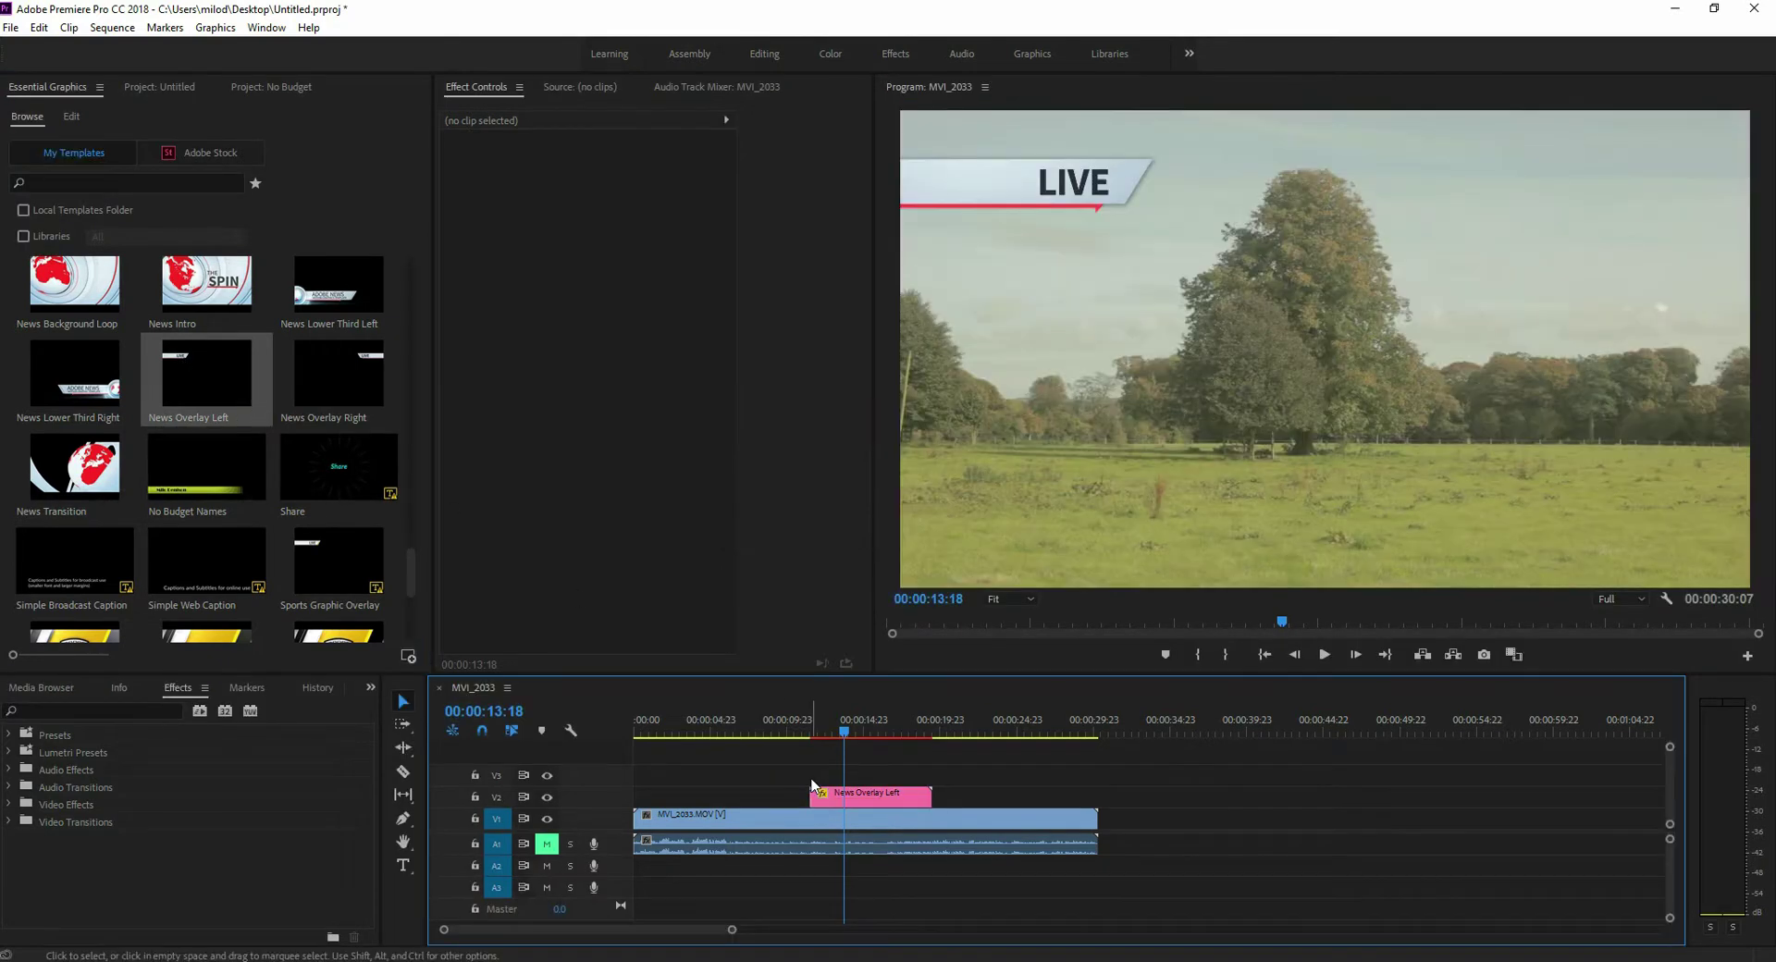
pyautogui.moveTo(842, 727)
pyautogui.mouseDown()
pyautogui.moveTo(811, 727)
pyautogui.moveTo(894, 726)
pyautogui.moveTo(849, 726)
pyautogui.mouseUp()
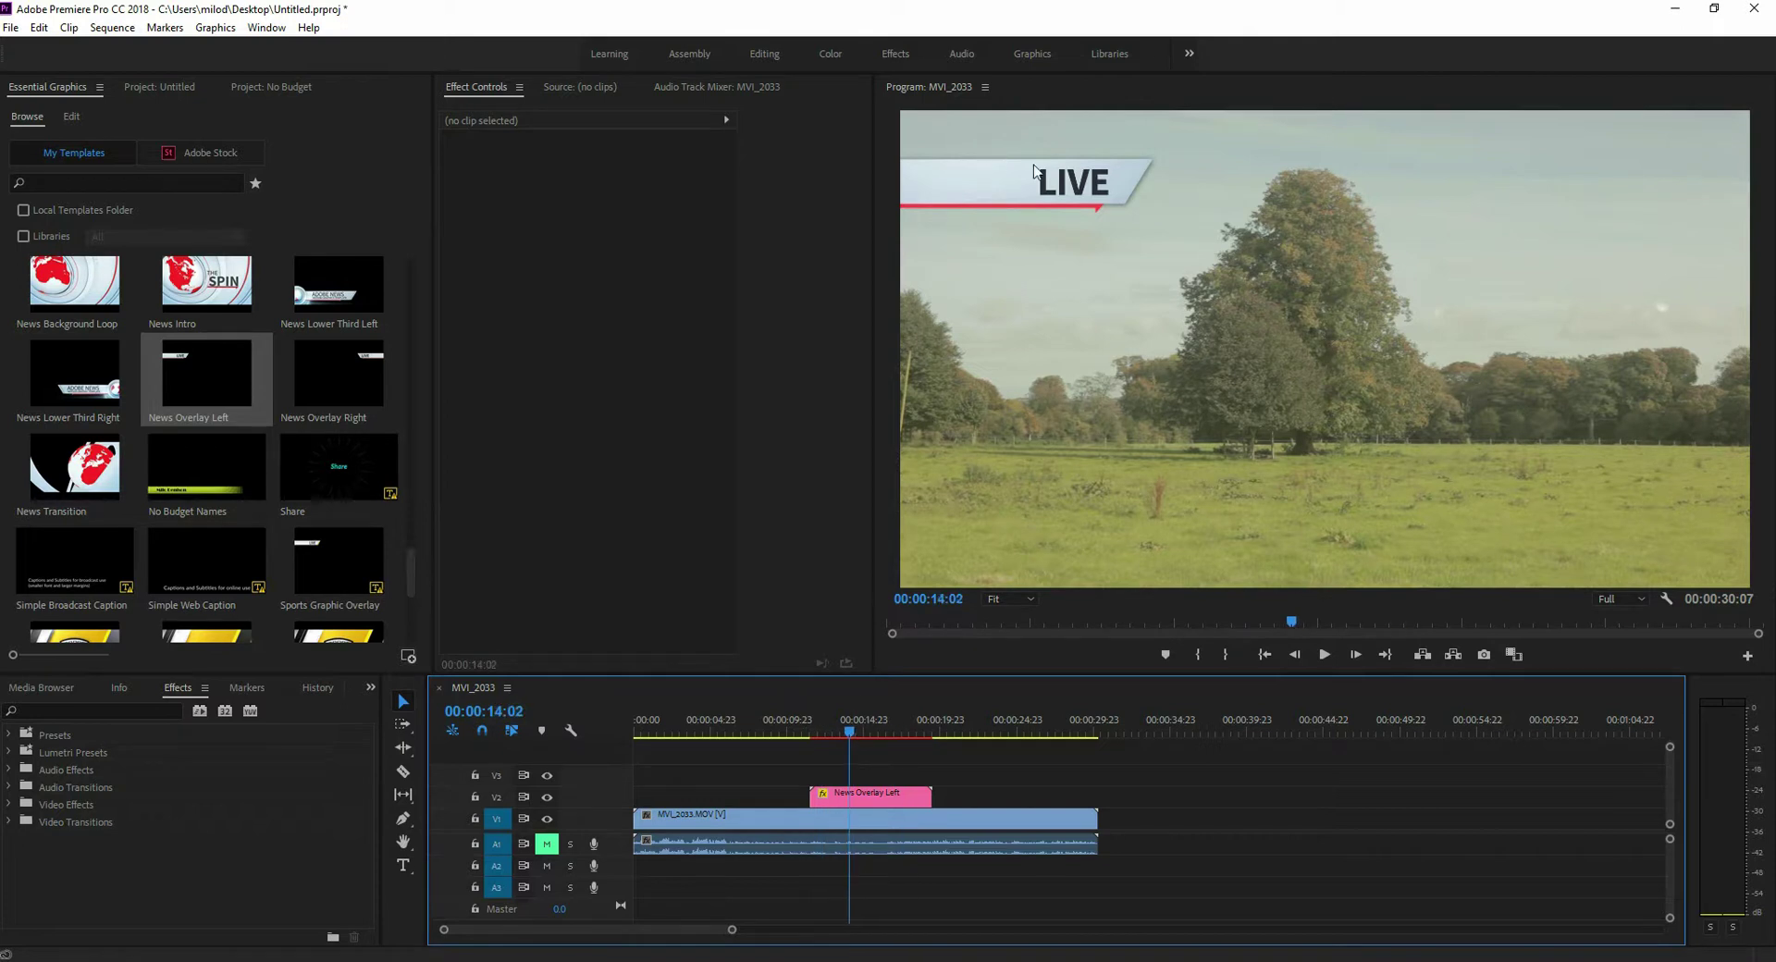
# - Replace the banner's Main Text 'live' with 'Text' in Essential Graphics
pyautogui.click(895, 795)
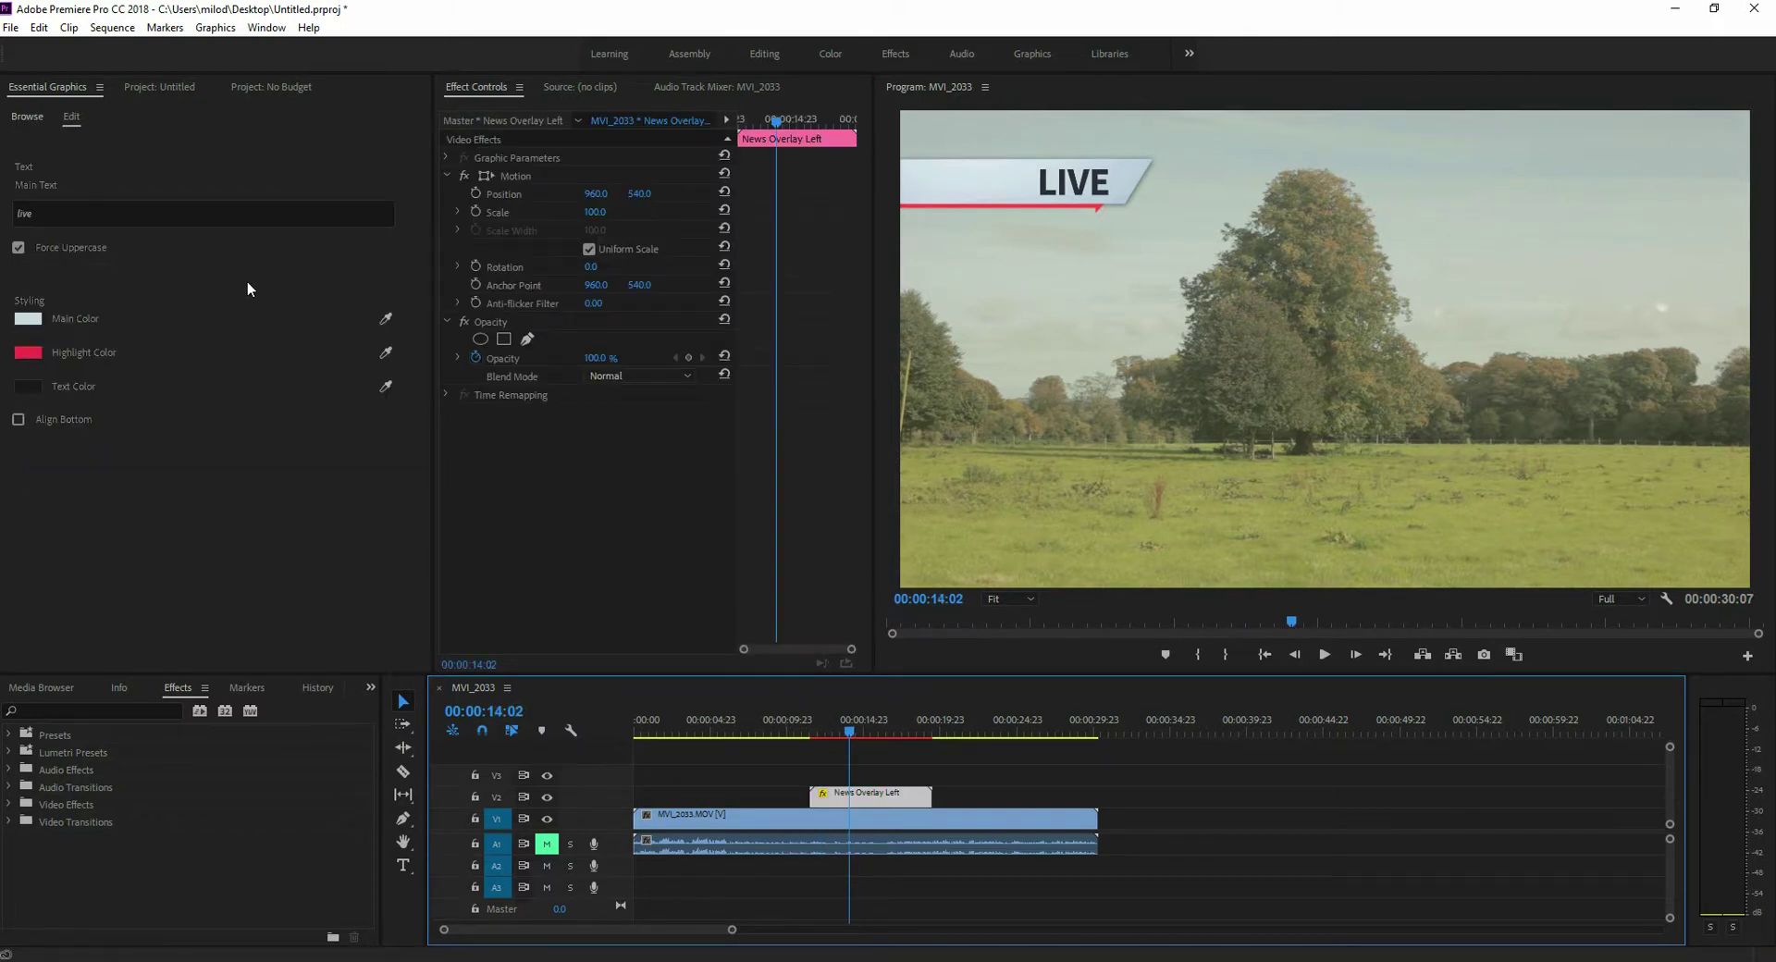
pyautogui.click(103, 212)
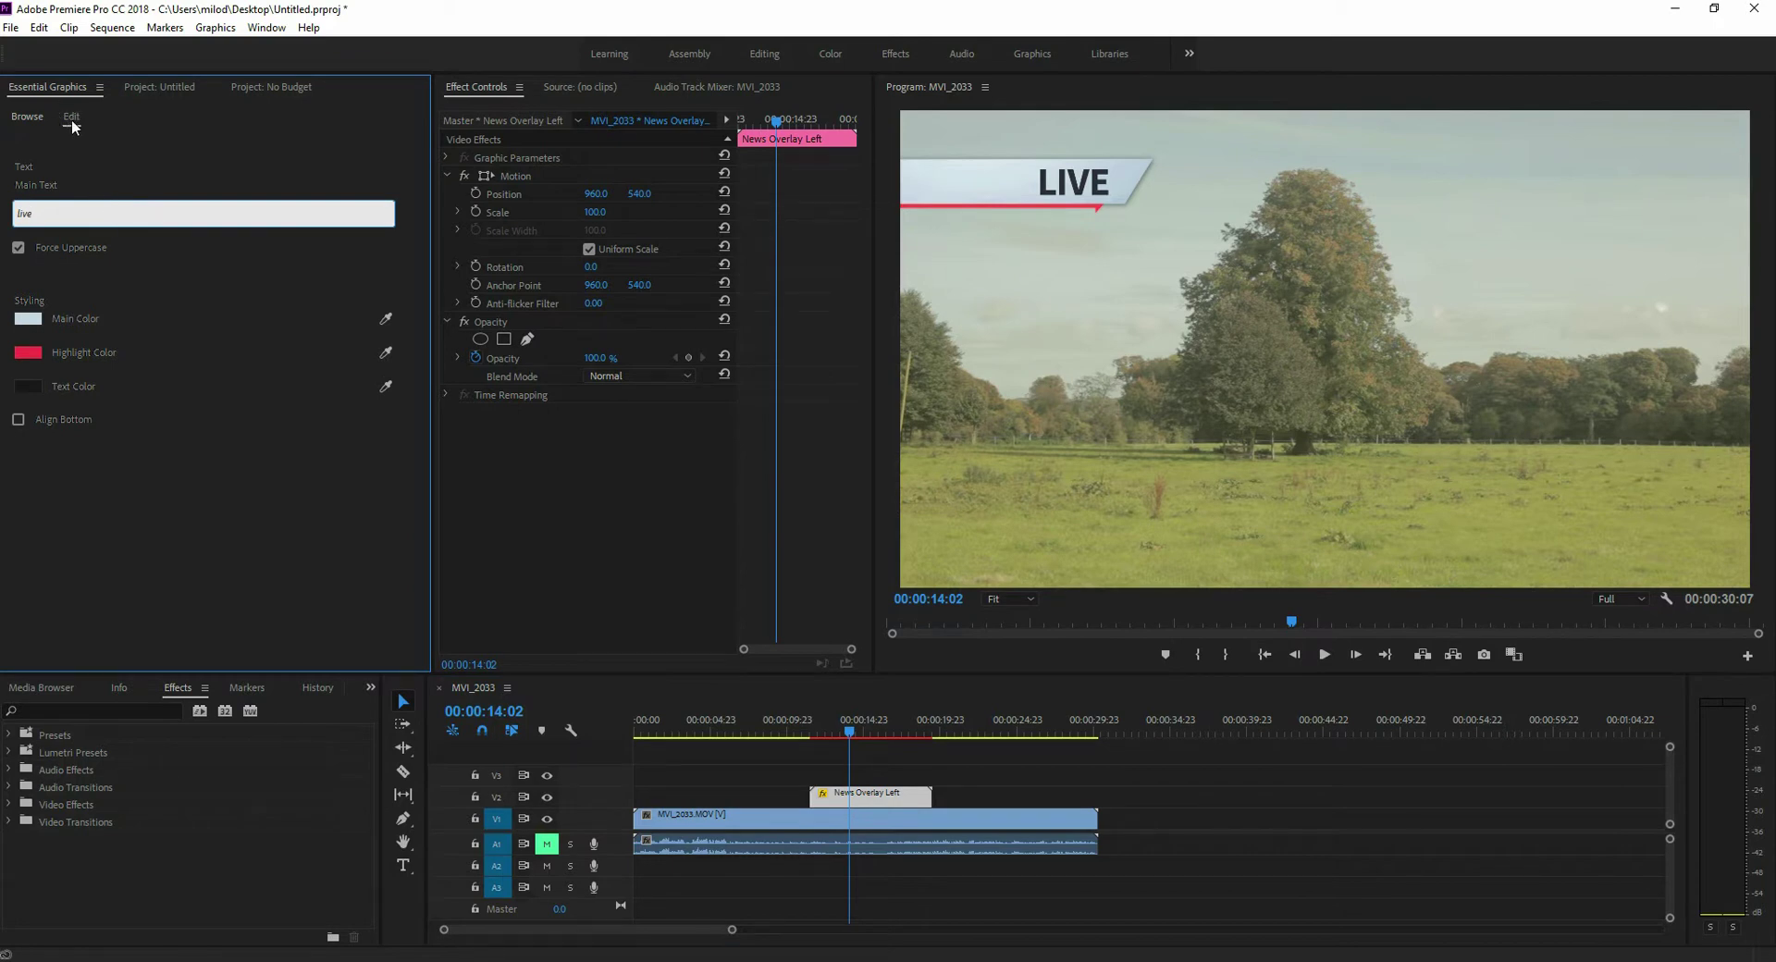
pyautogui.moveTo(44, 213); pyautogui.dragTo(10, 210)
pyautogui.write('Text')
pyautogui.press('Return')
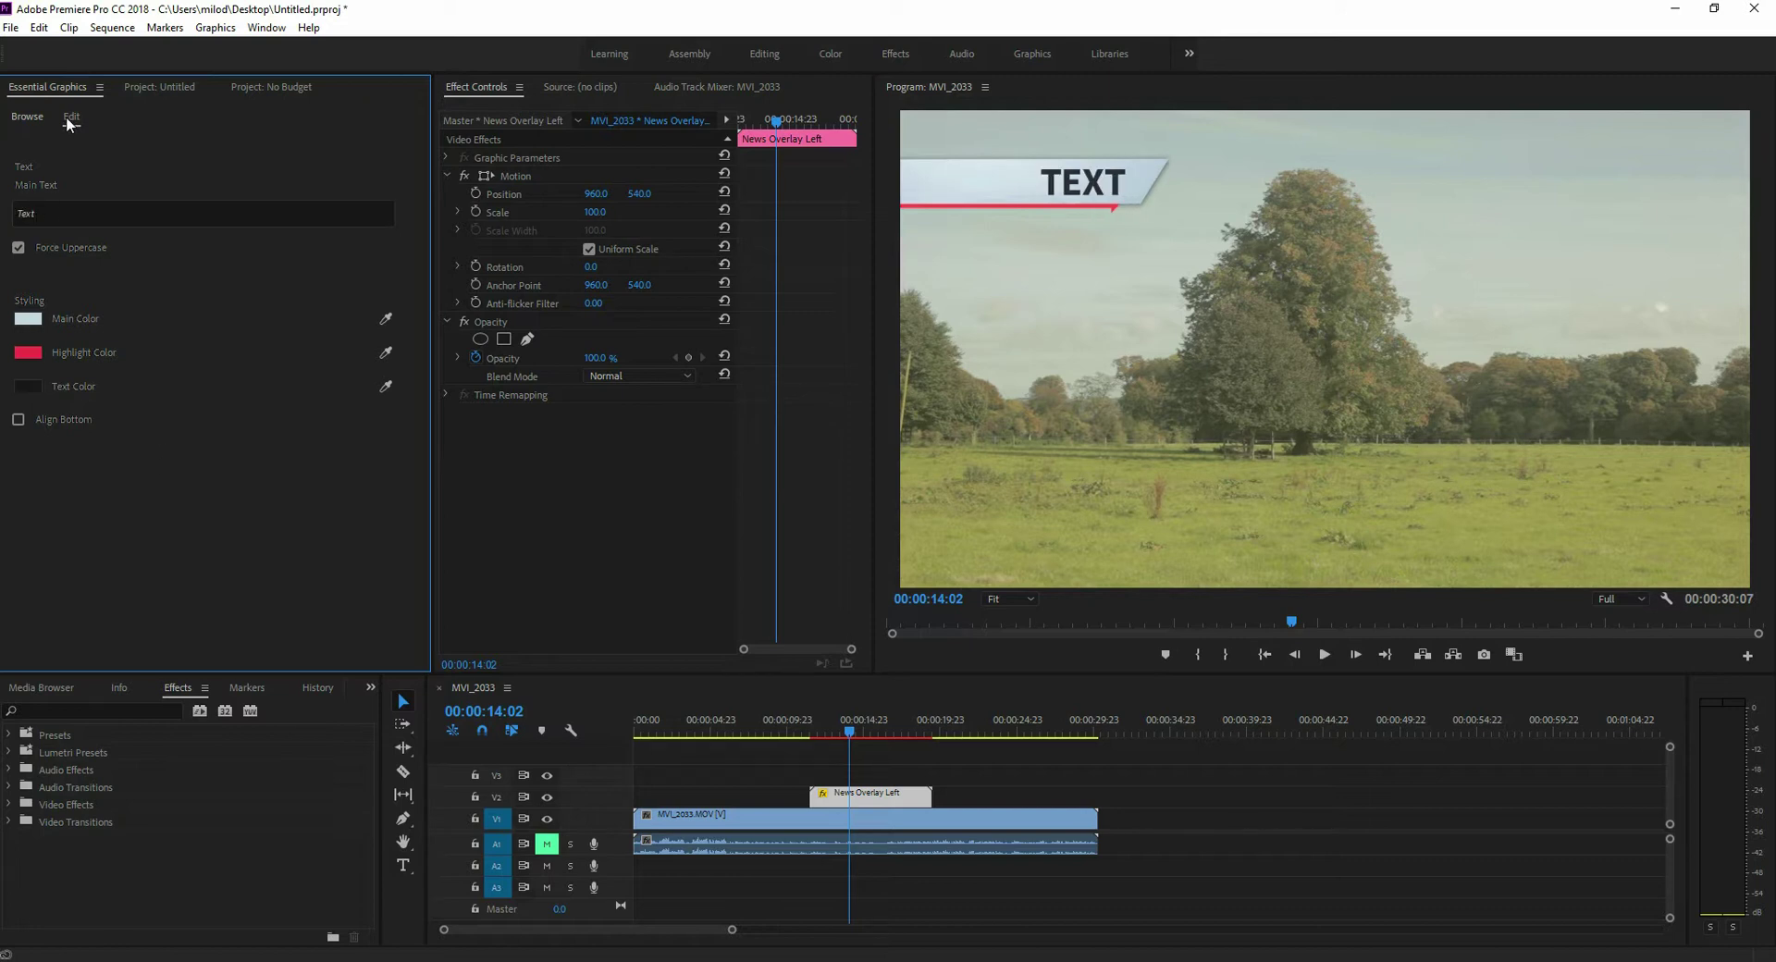
pyautogui.click(26, 118)
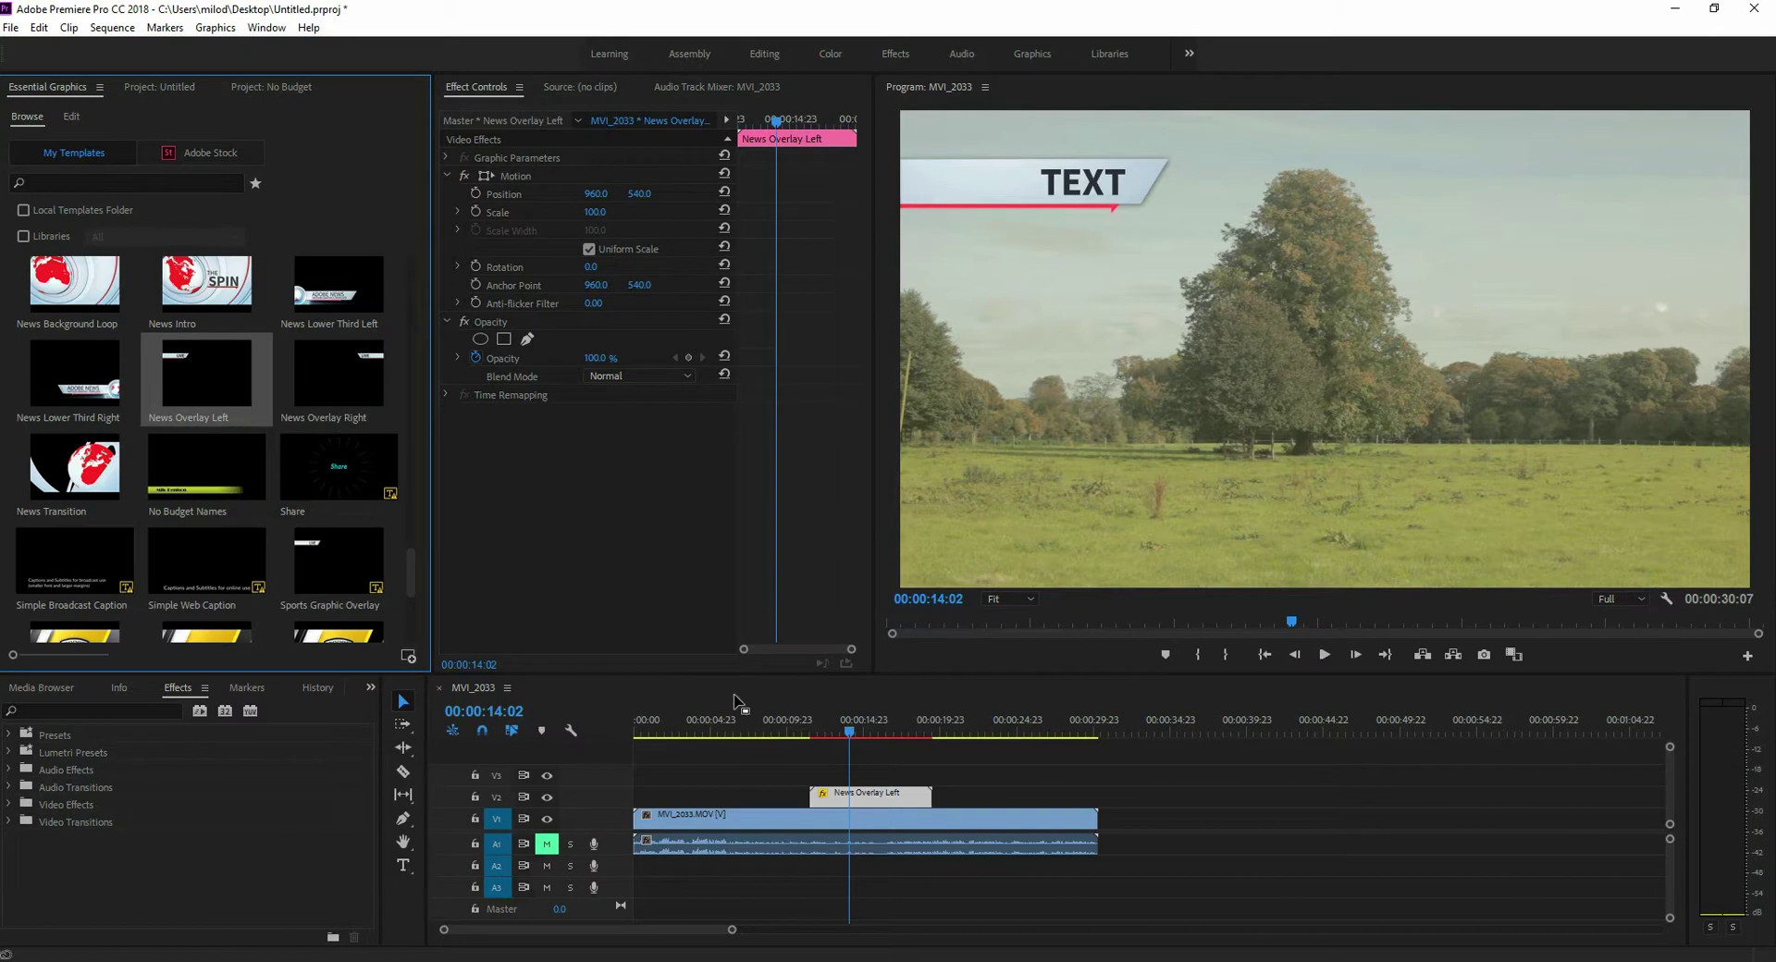
# - Swap the News Overlay Left clip for the No Budget Names template and play it back to preview
pyautogui.click(902, 800)
pyautogui.press('Delete')
pyautogui.moveTo(189, 476); pyautogui.dragTo(815, 796)
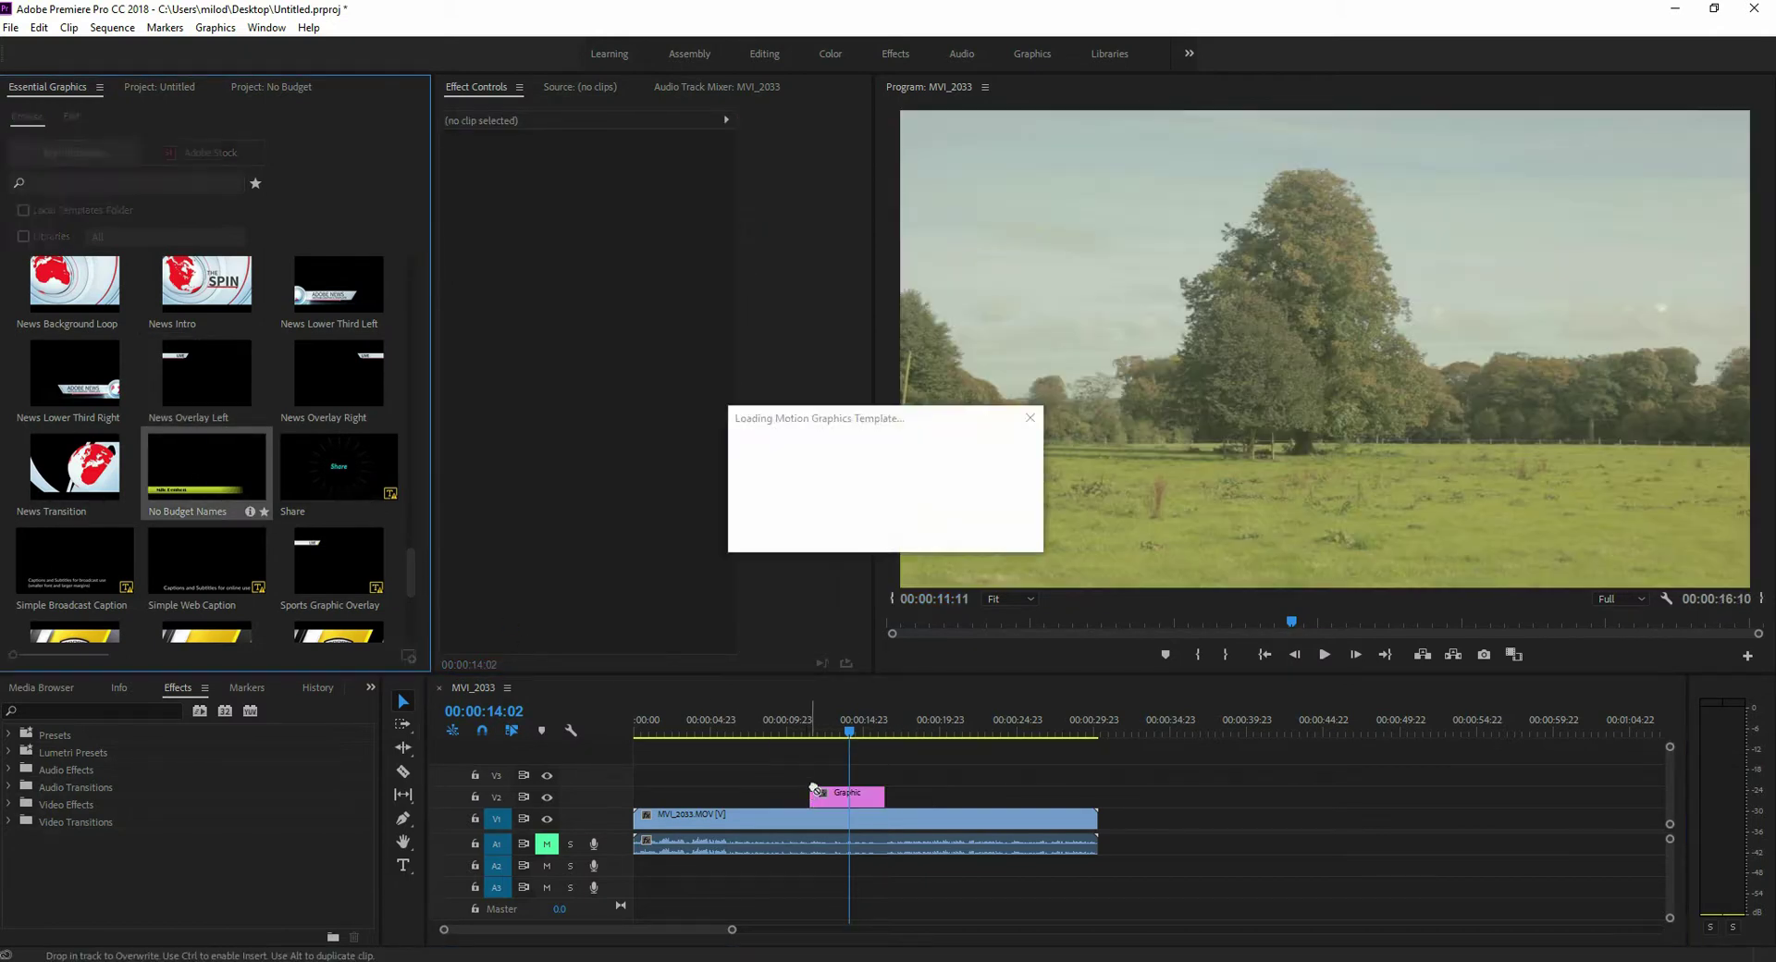
pyautogui.moveTo(848, 738); pyautogui.dragTo(804, 735)
pyautogui.press('space')
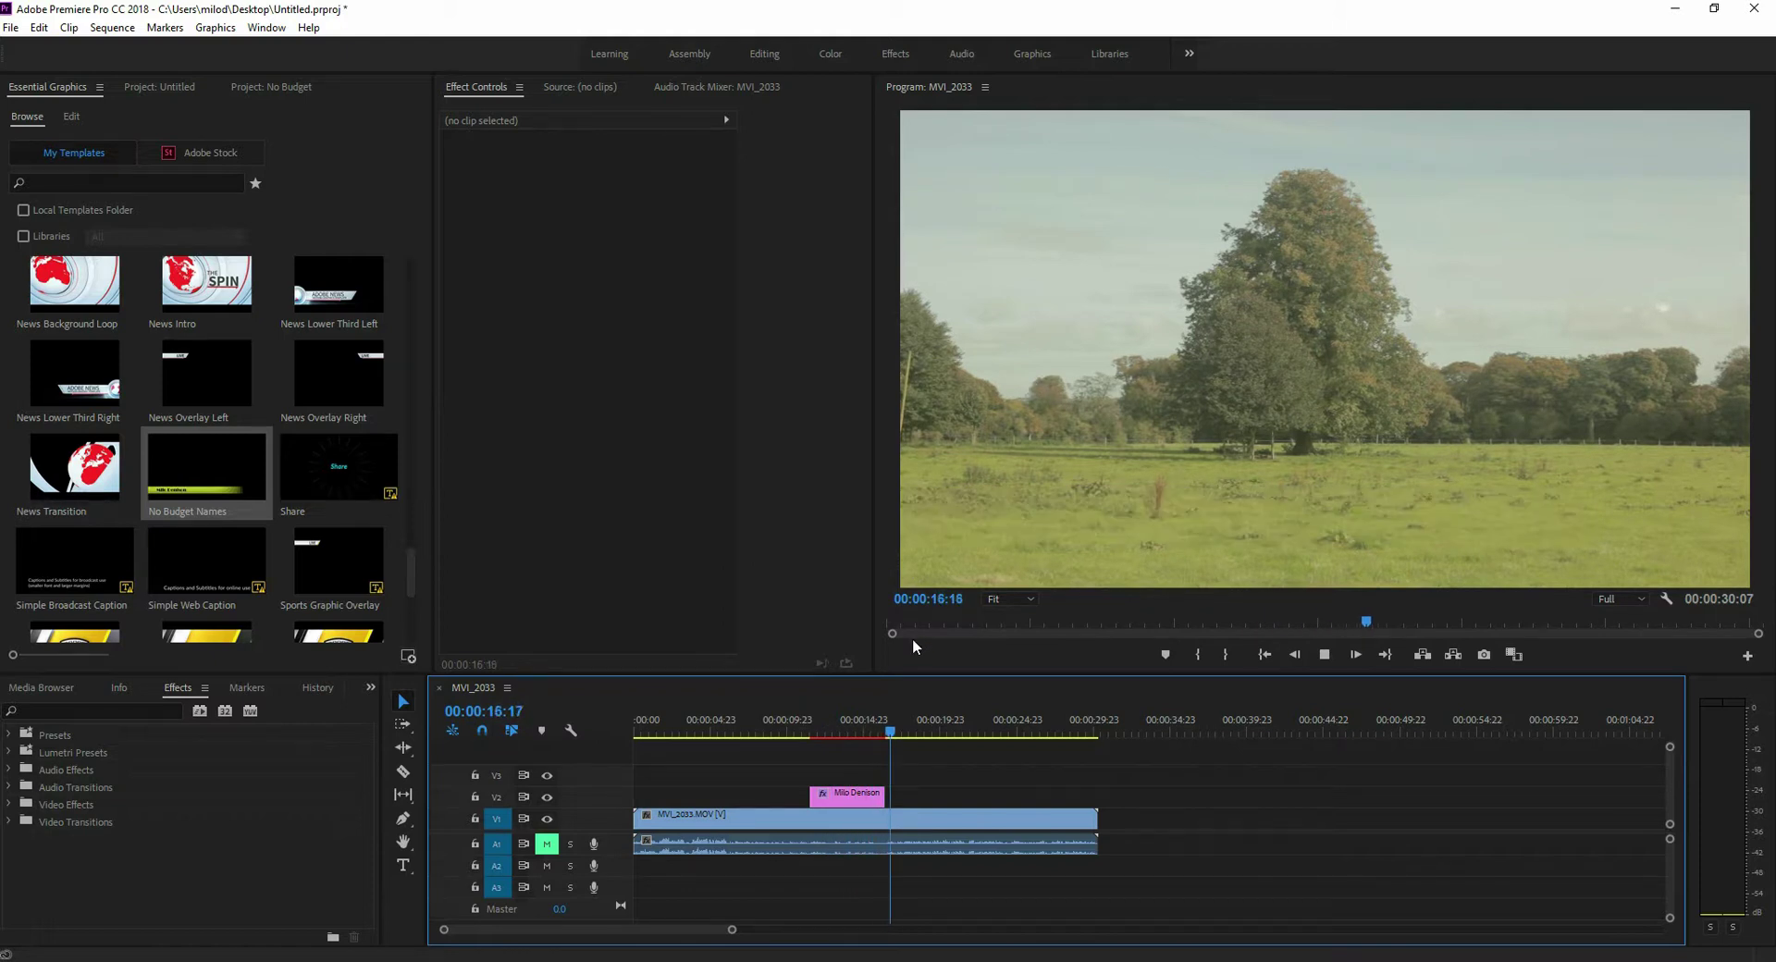
pyautogui.press('space')
pyautogui.click(846, 800)
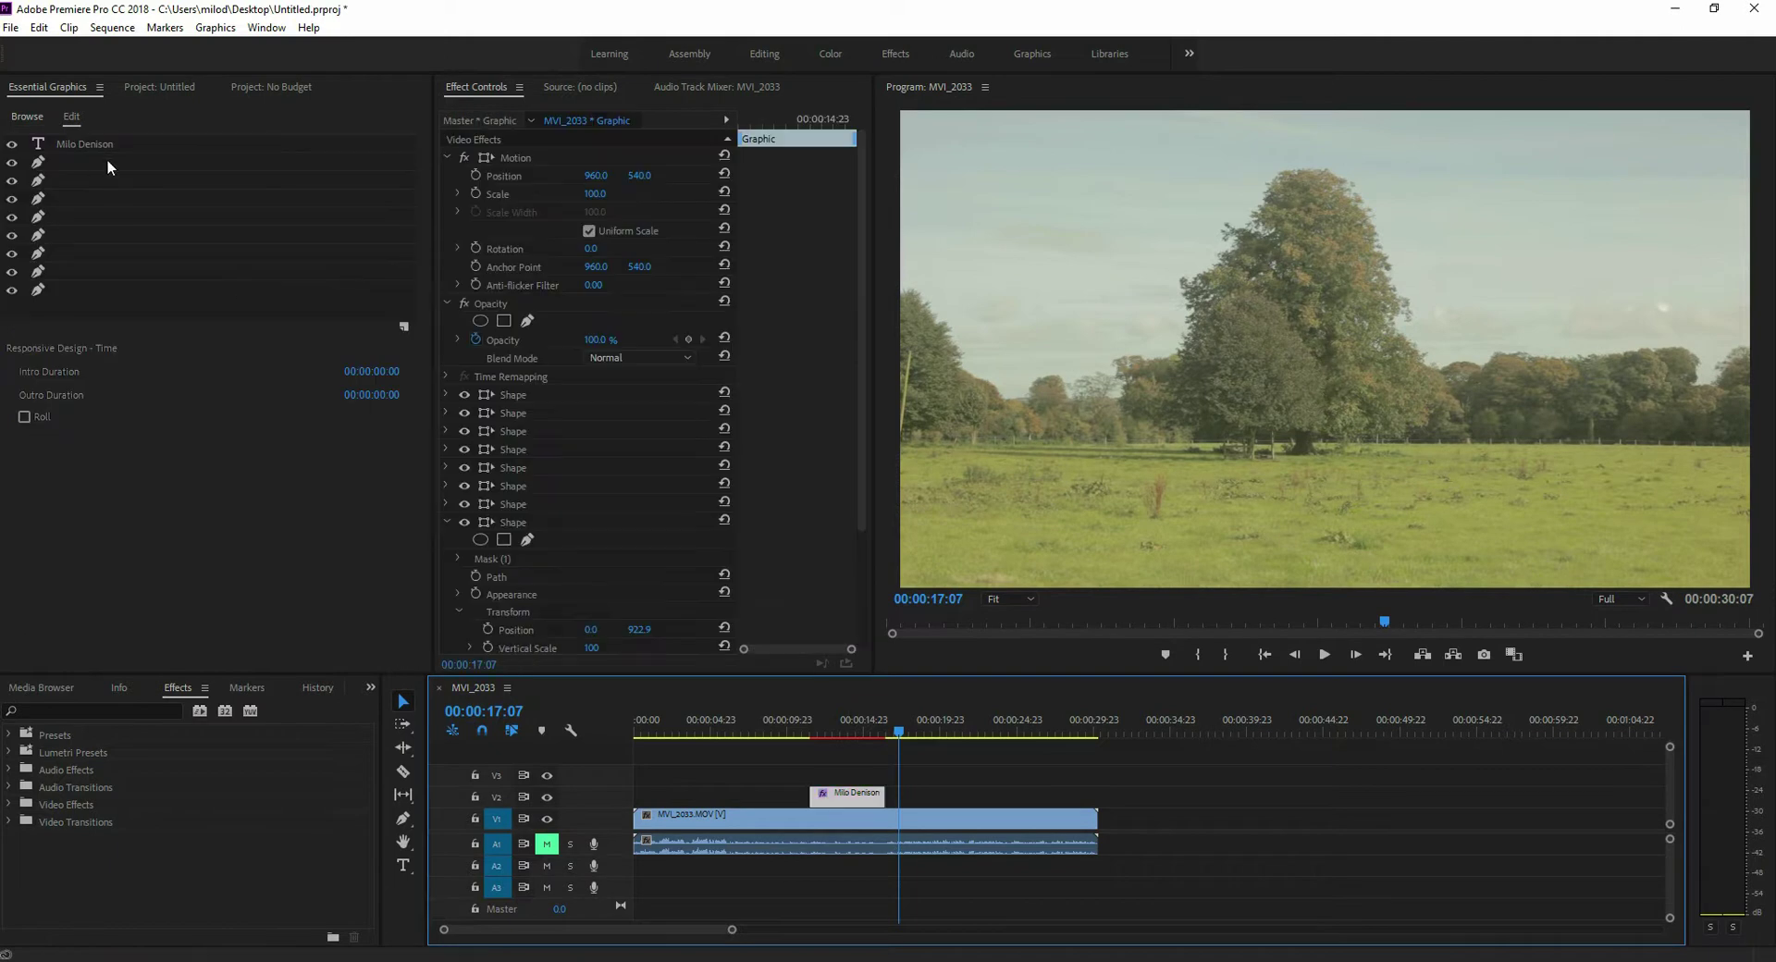
pyautogui.click(76, 146)
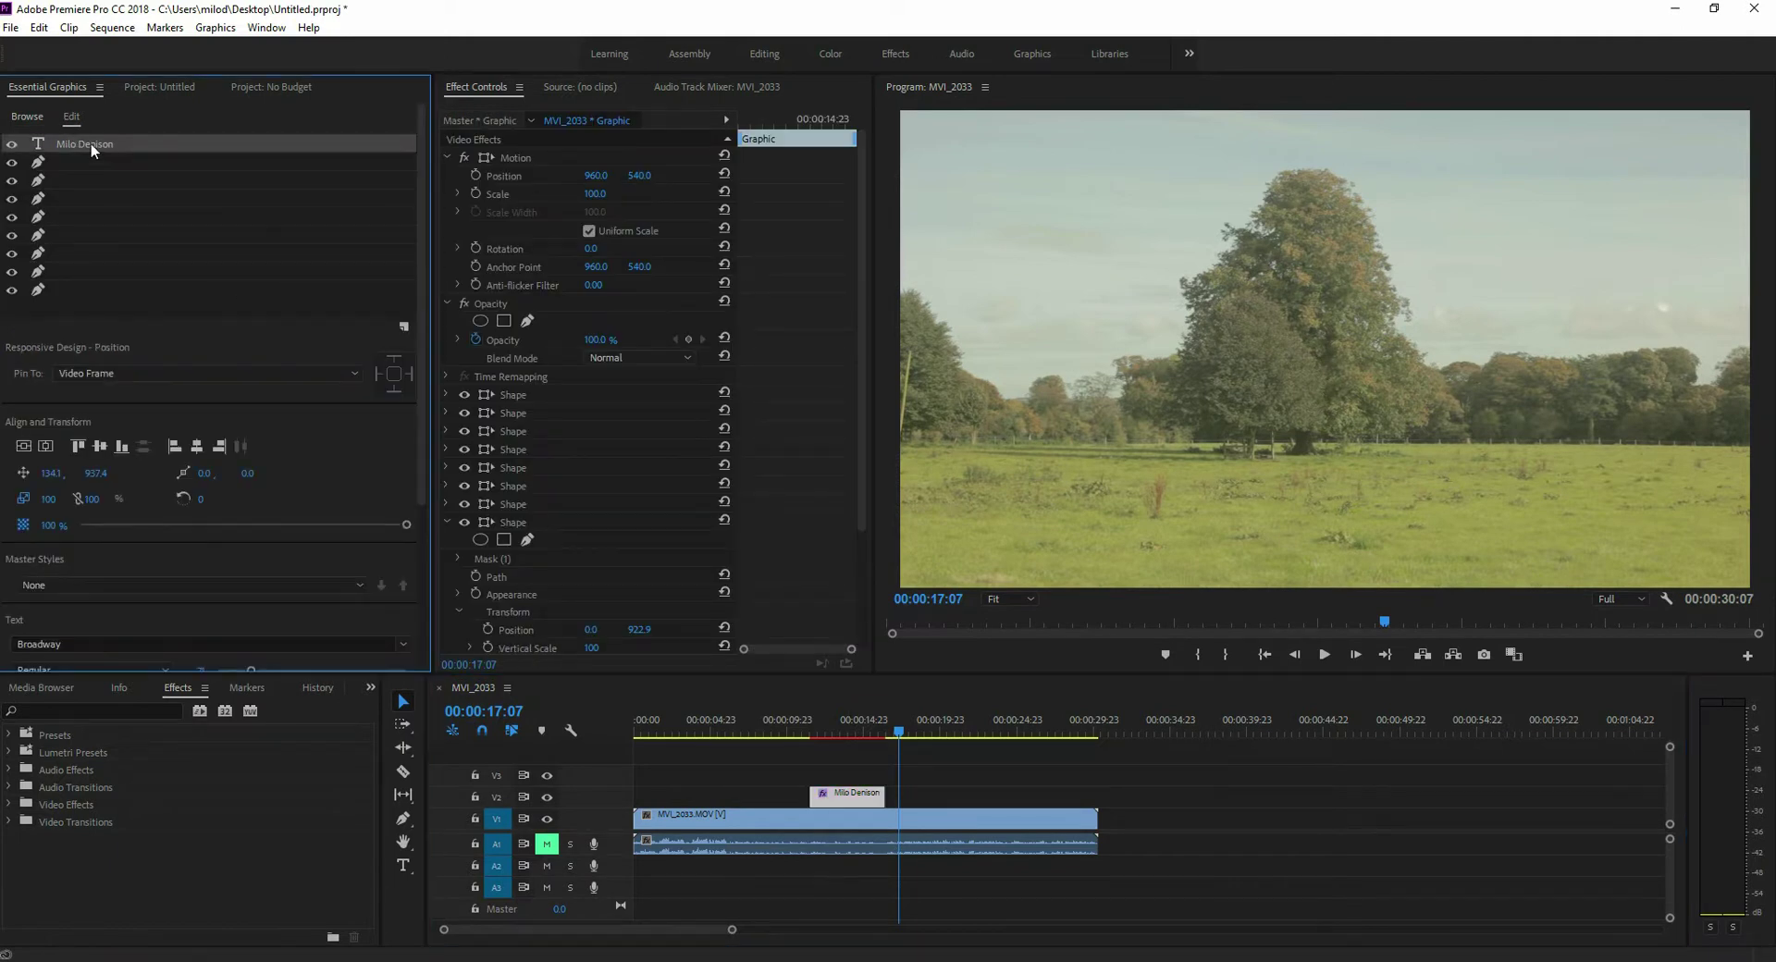
# - Add the Untitled caption template at the playhead, preview it, and select the clip to view its fields
pyautogui.click(28, 116)
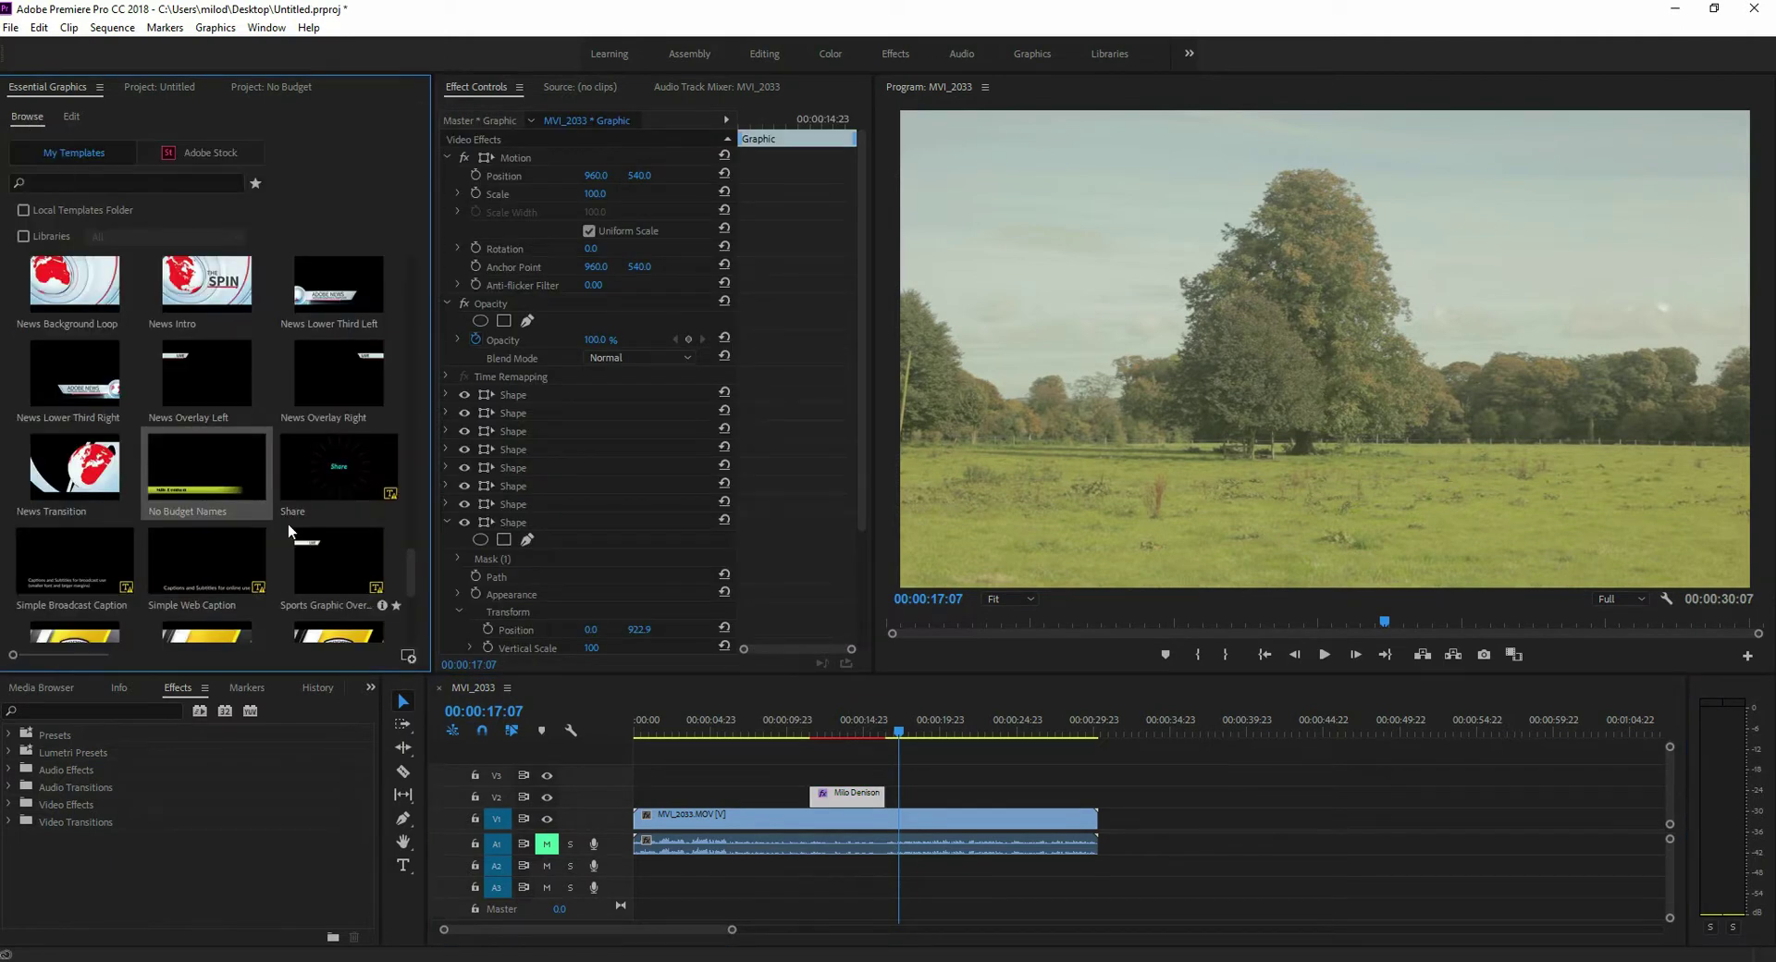
pyautogui.scroll(-4, 287, 523)
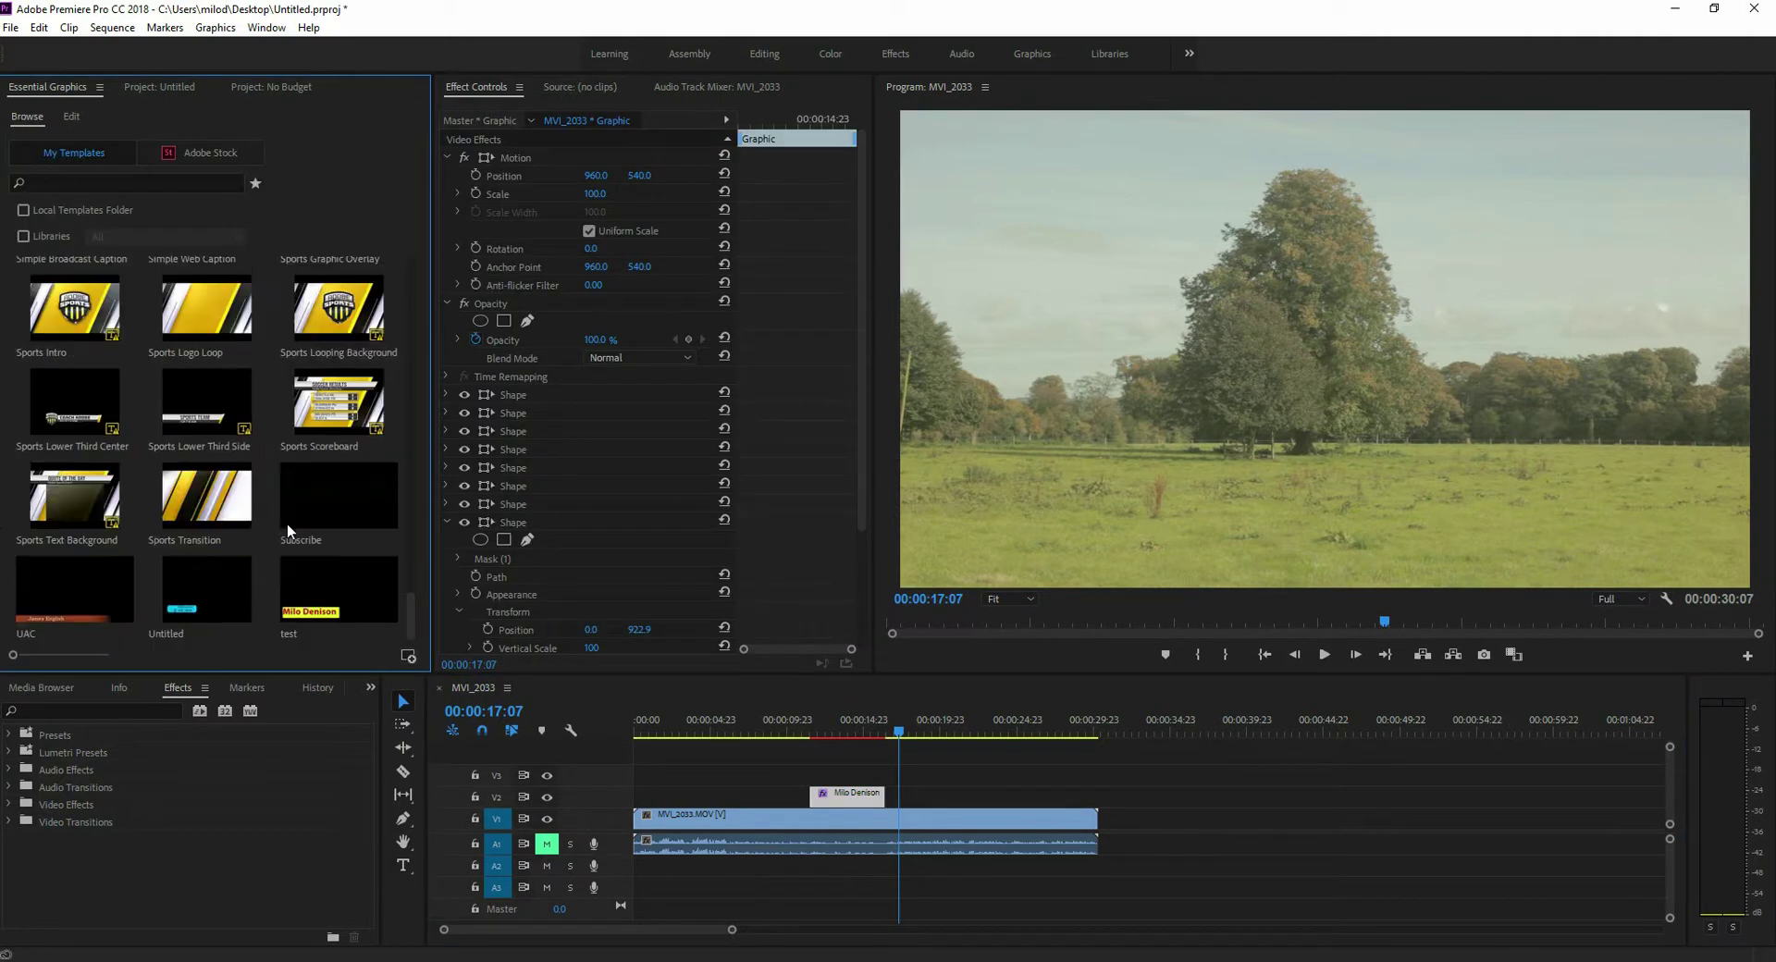
pyautogui.click(209, 490)
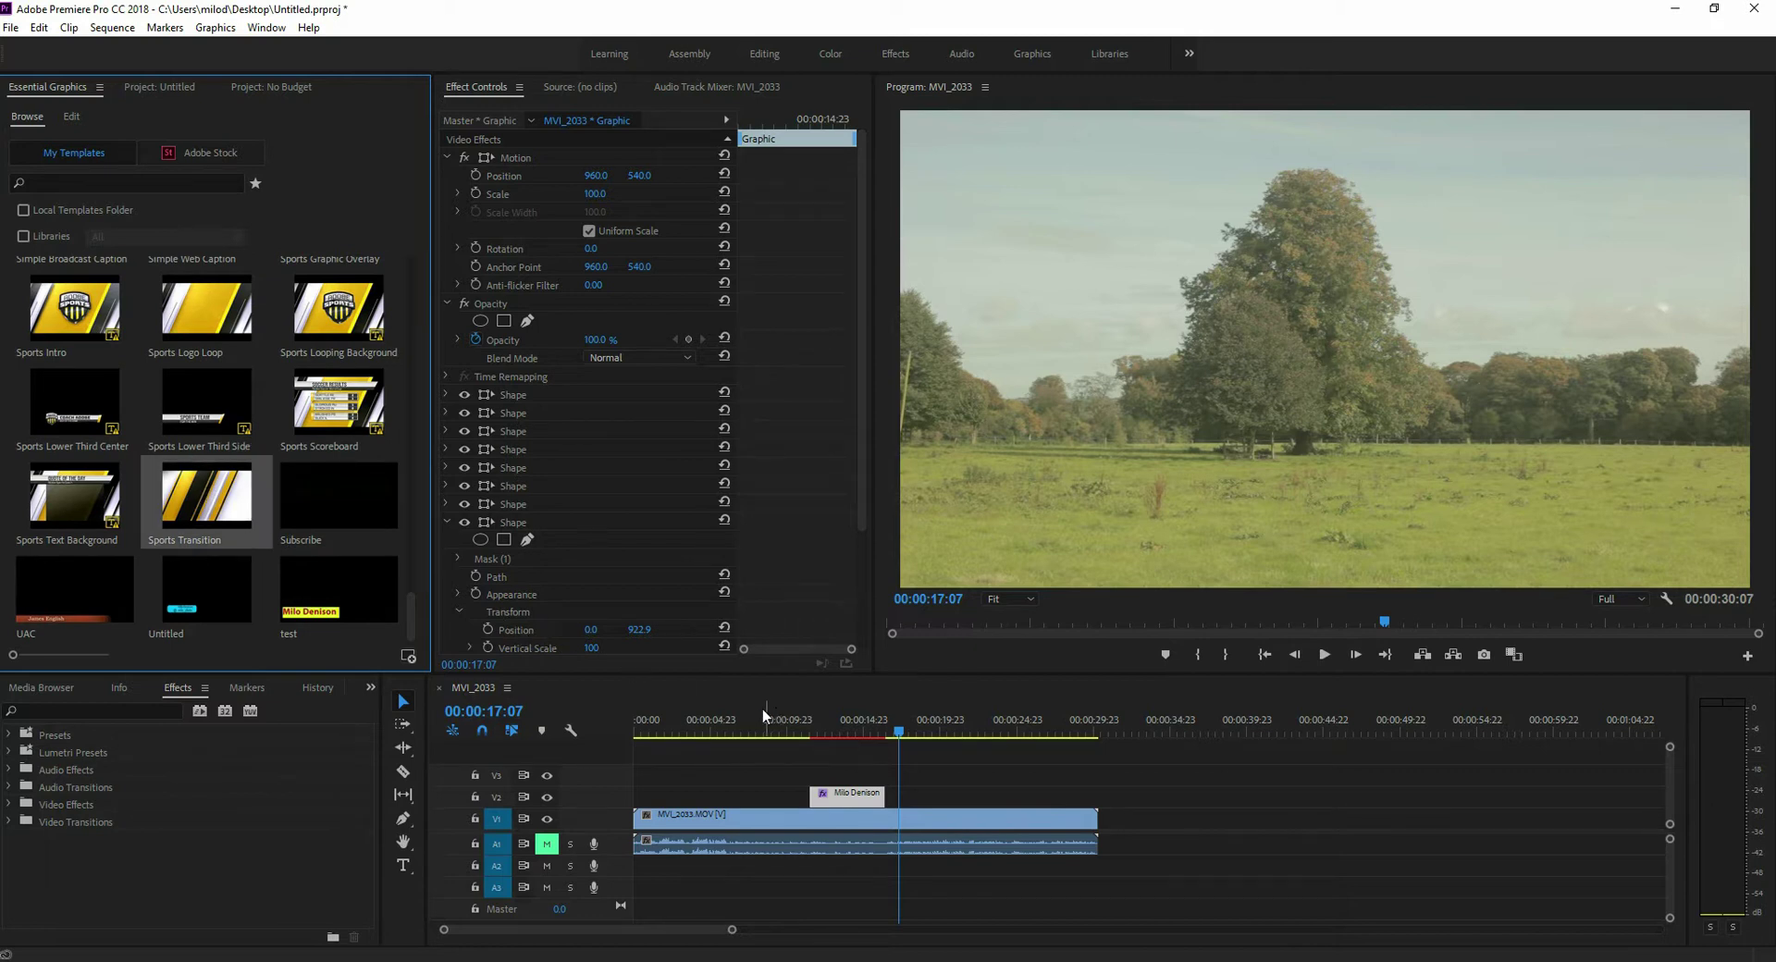
pyautogui.click(209, 596)
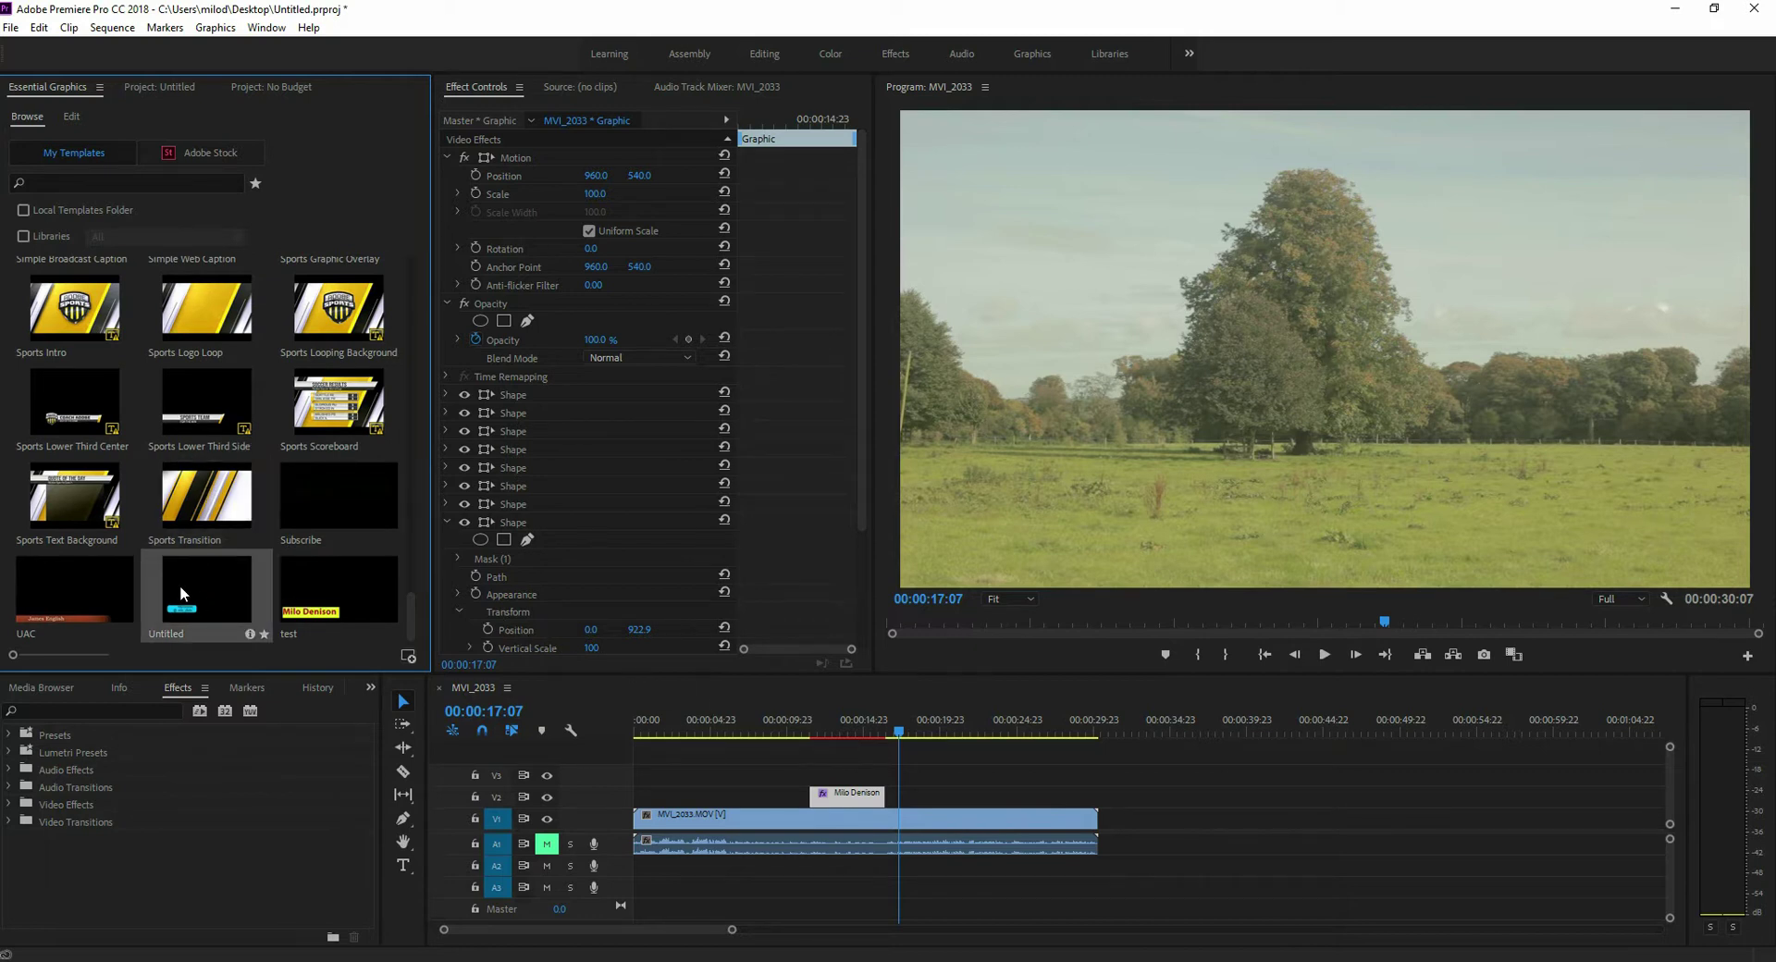
pyautogui.moveTo(823, 680); pyautogui.dragTo(911, 793)
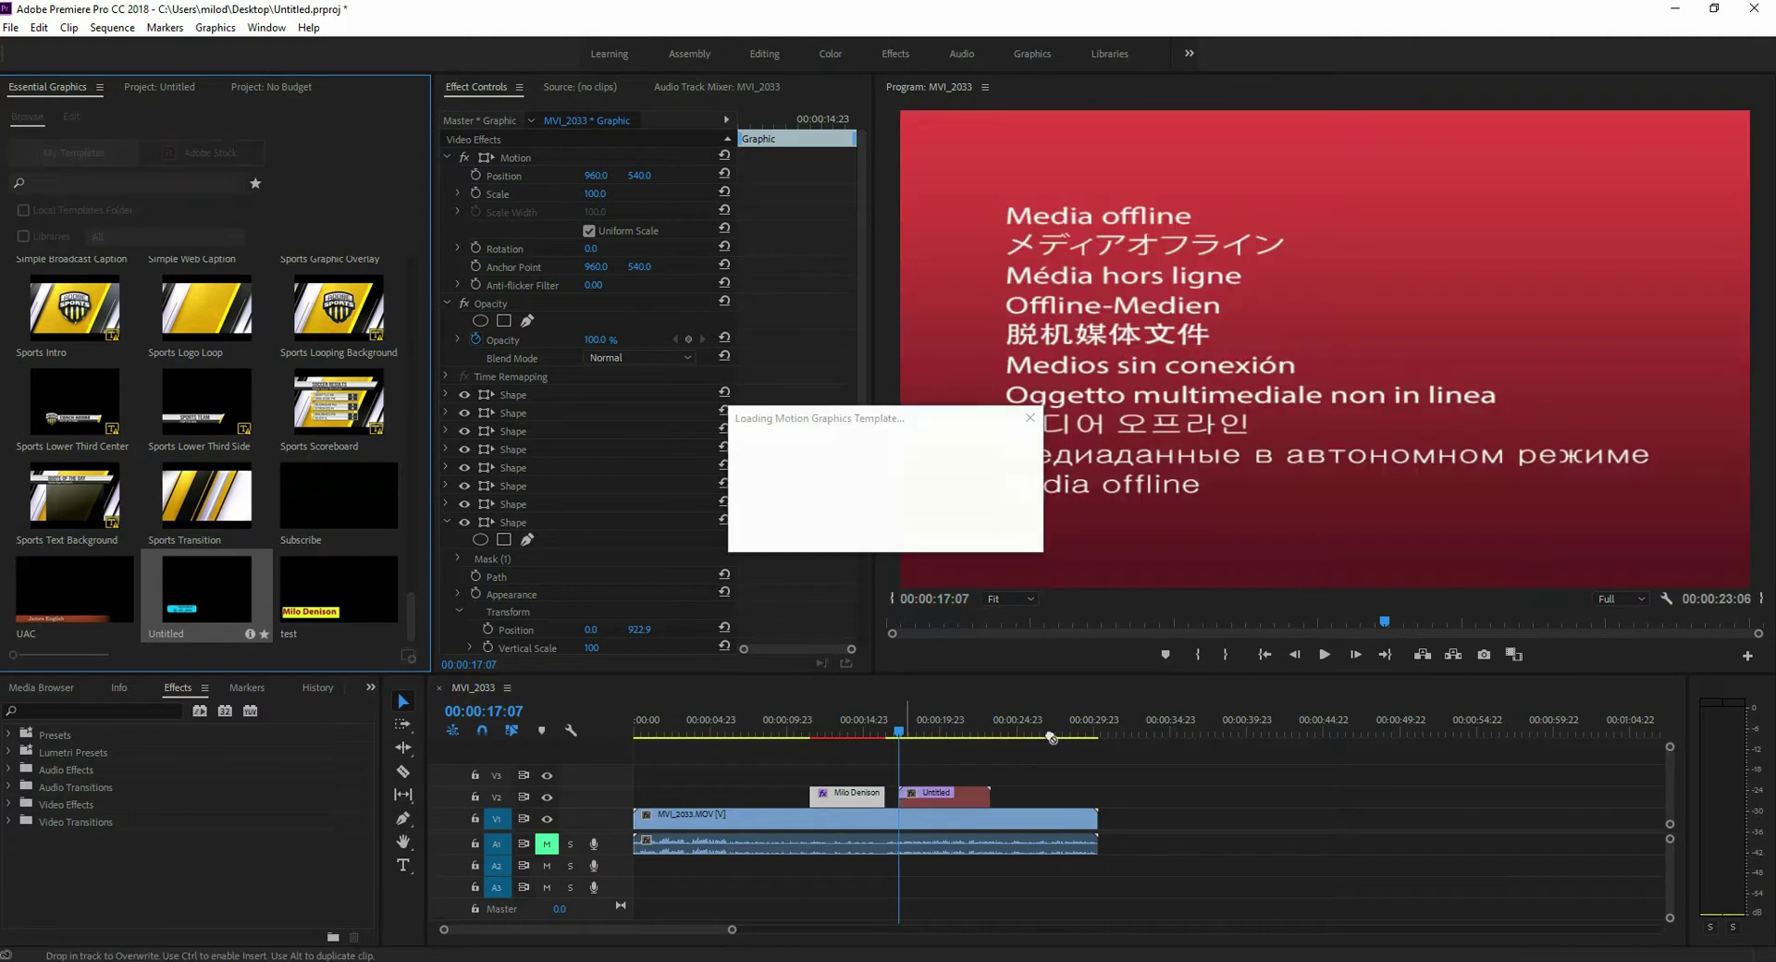
pyautogui.press('space')
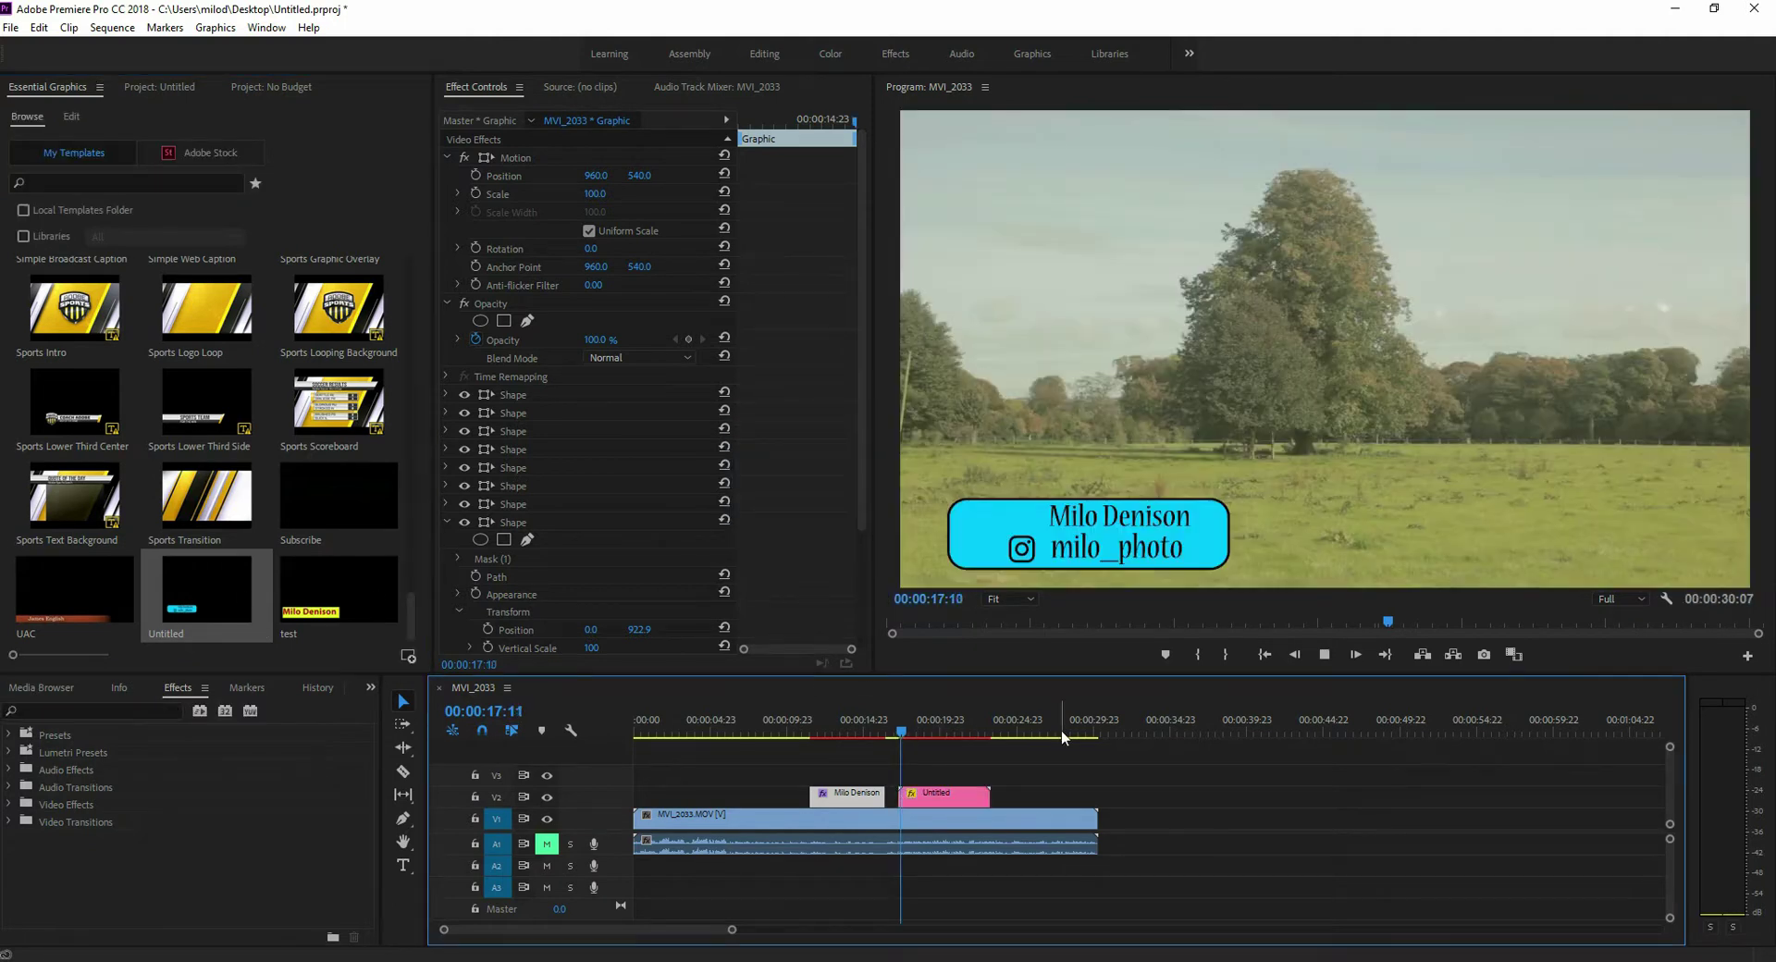
pyautogui.press('space')
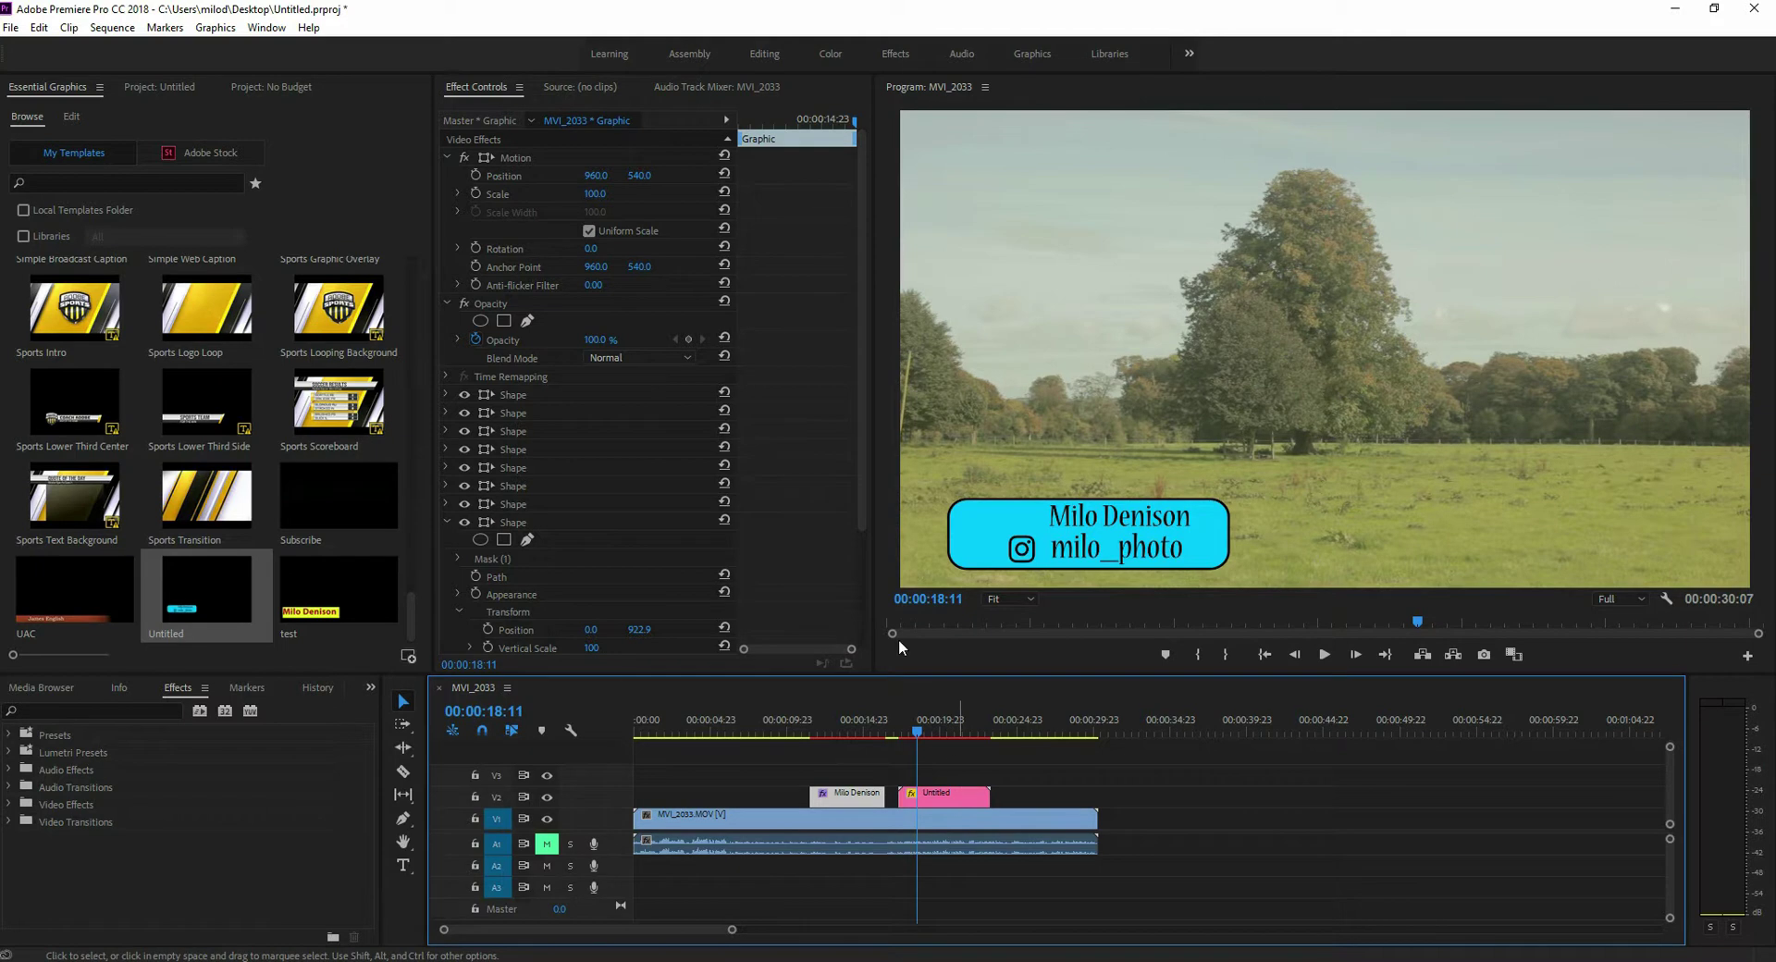
pyautogui.click(953, 794)
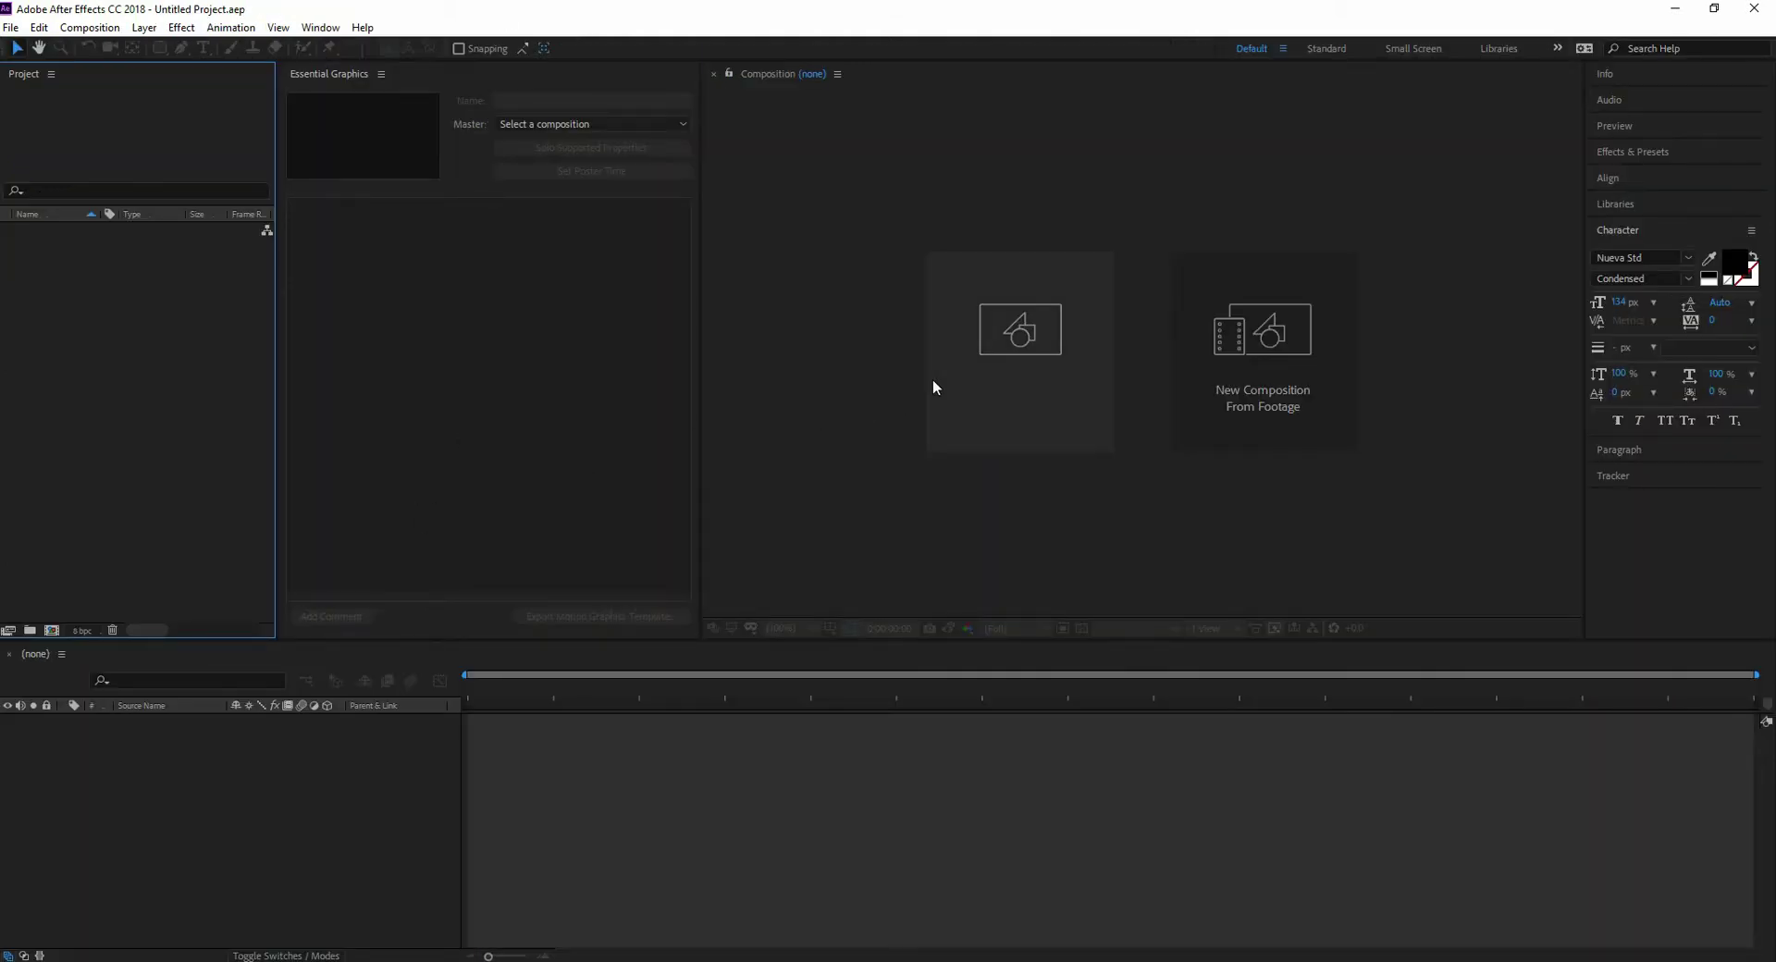
# - Create the 'MD Social Flyout' composition with the HDTV 1080 25 preset (1920×1080, 25 fps)
pyautogui.click(995, 341)
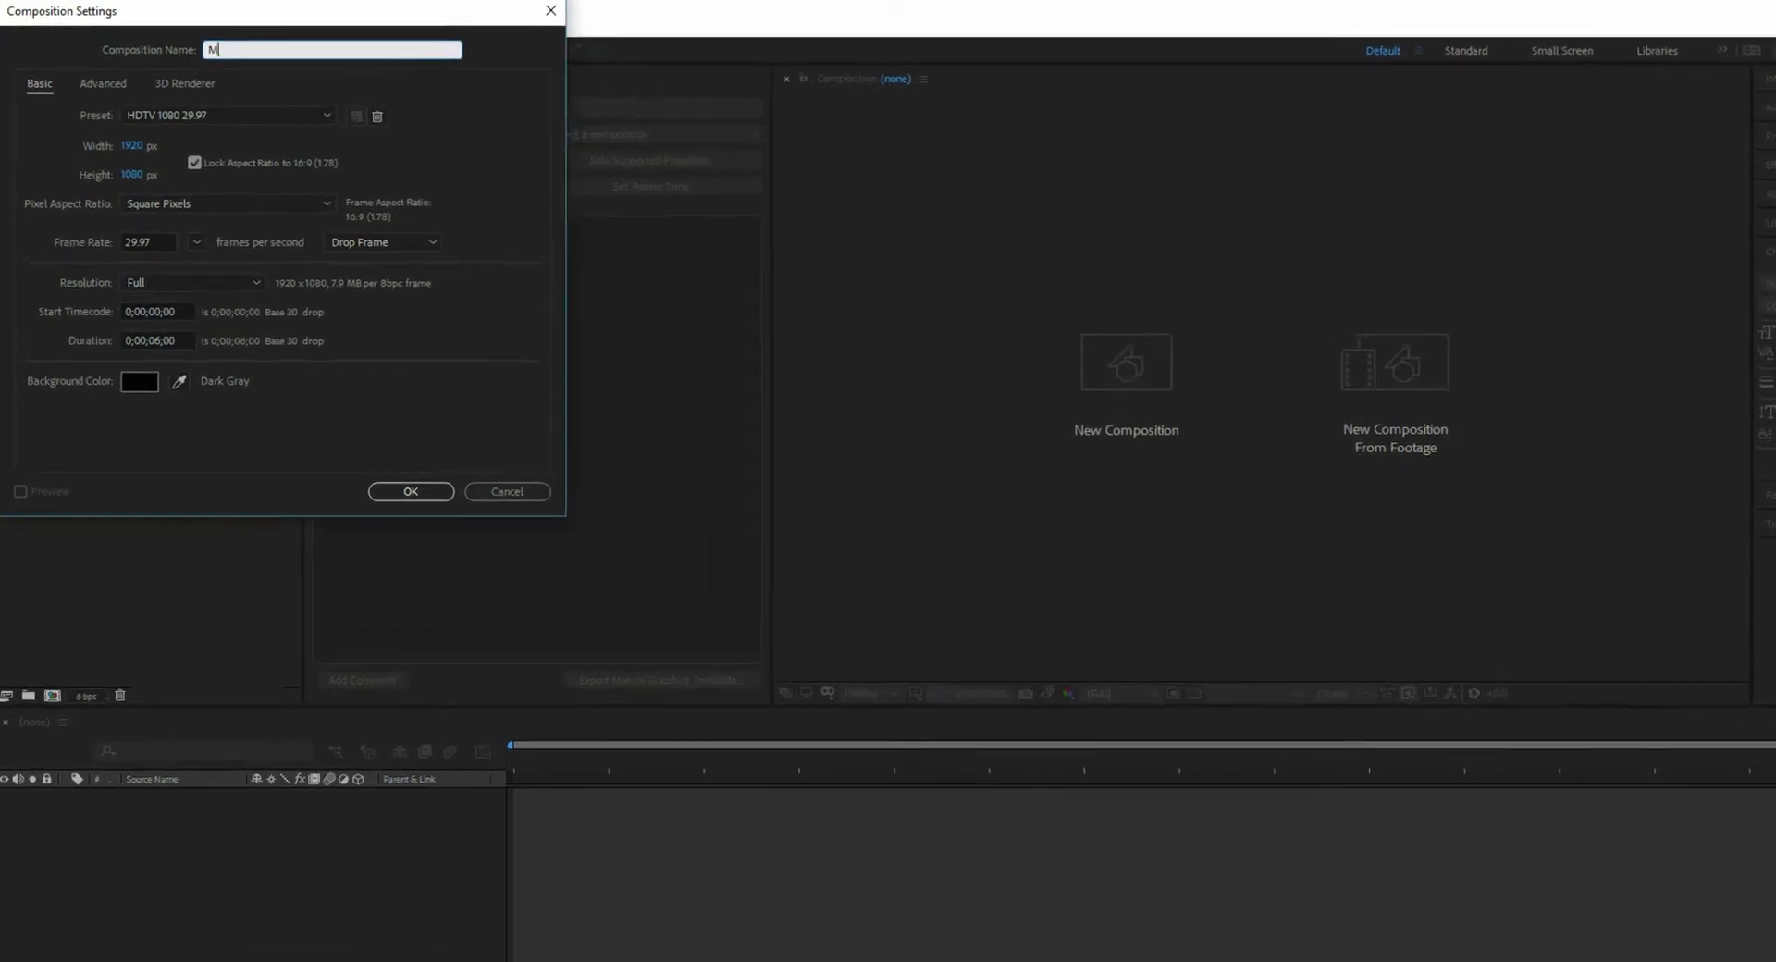
pyautogui.write('MD Social Flyout')
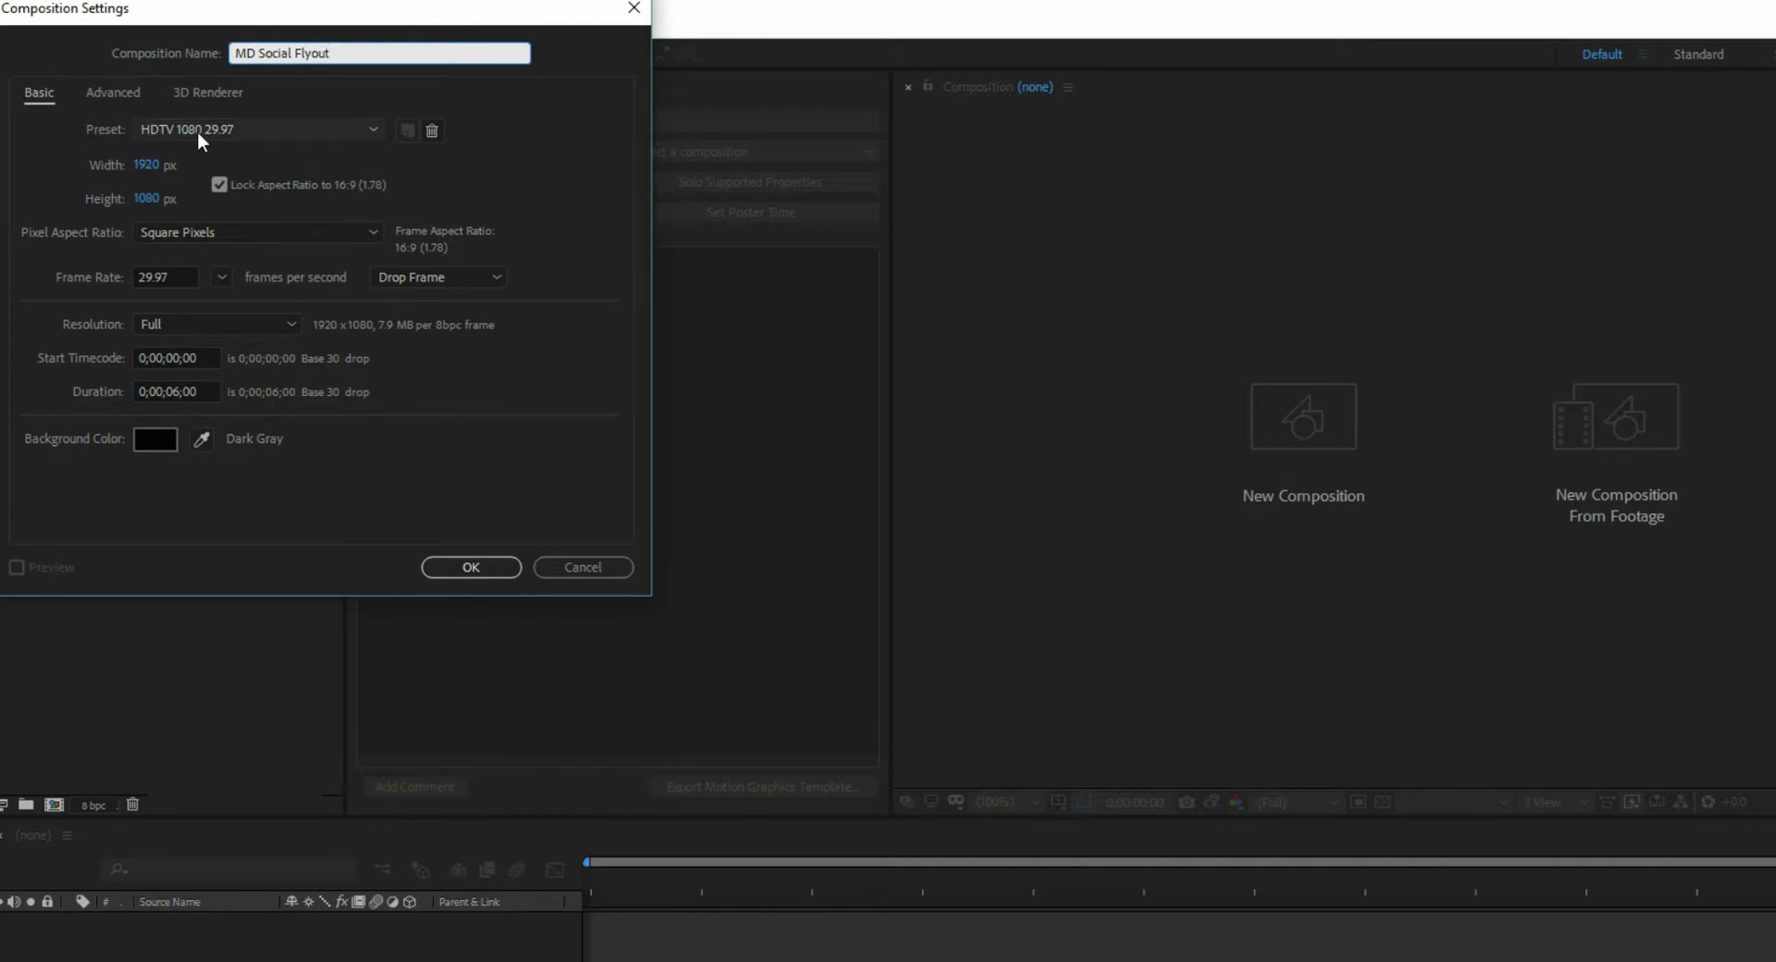
pyautogui.click(261, 128)
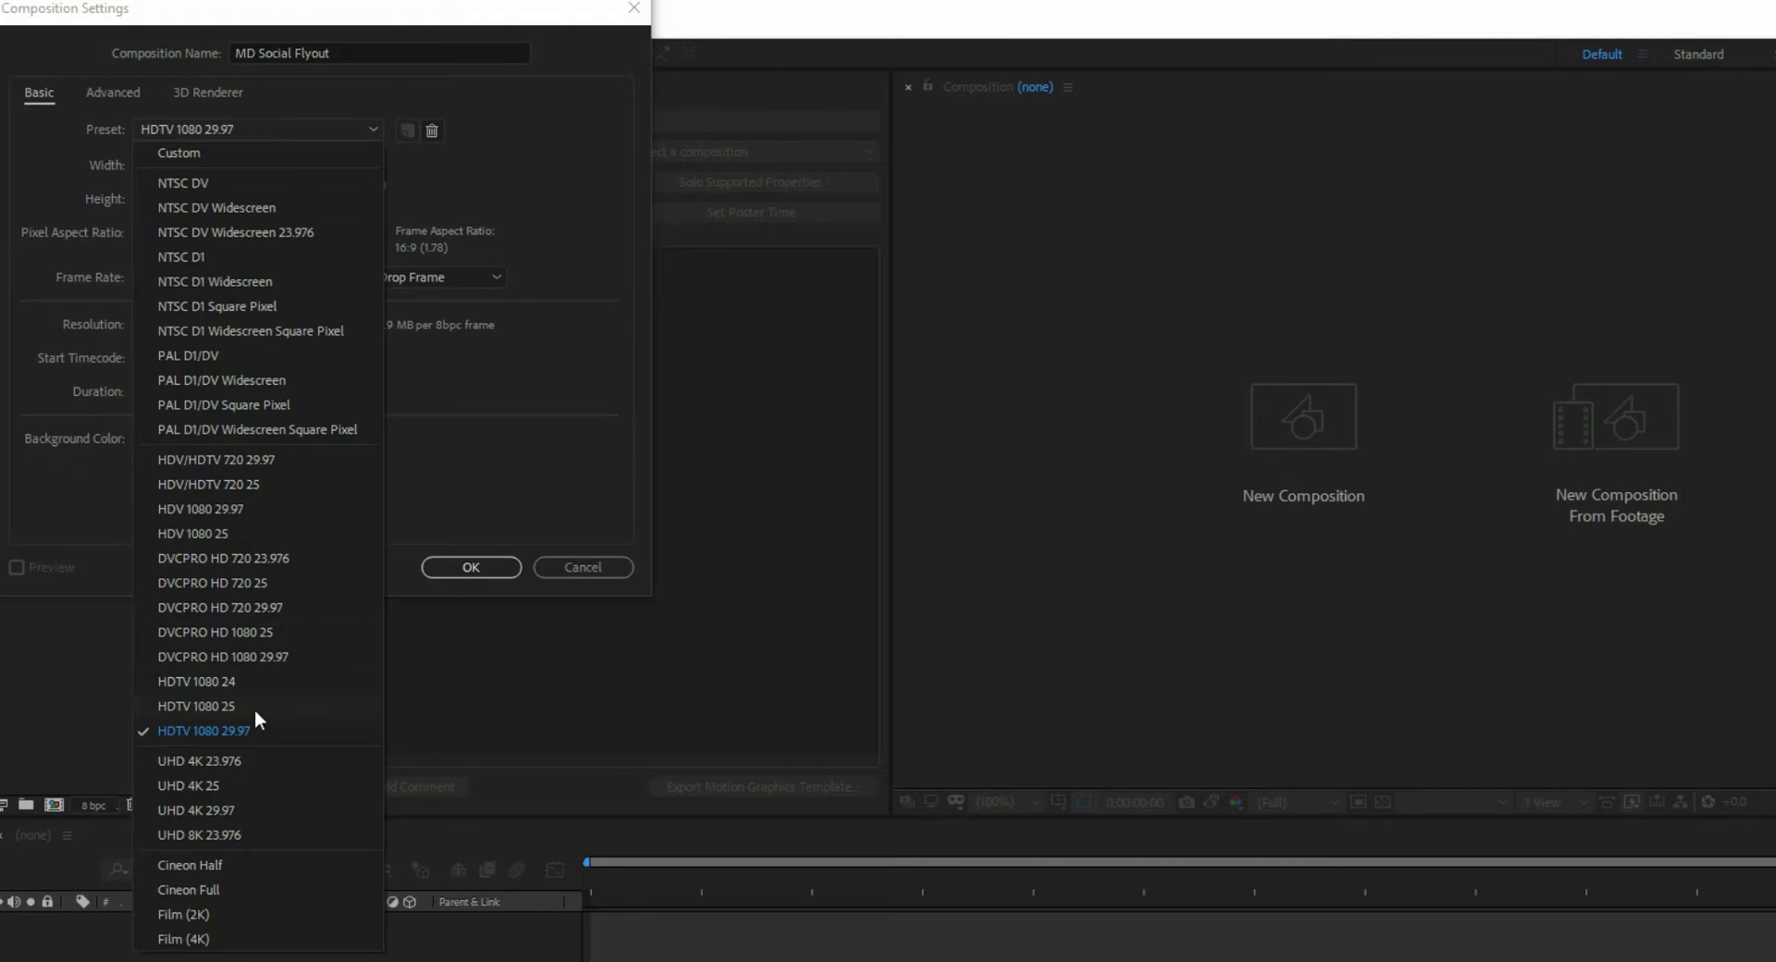
pyautogui.click(222, 705)
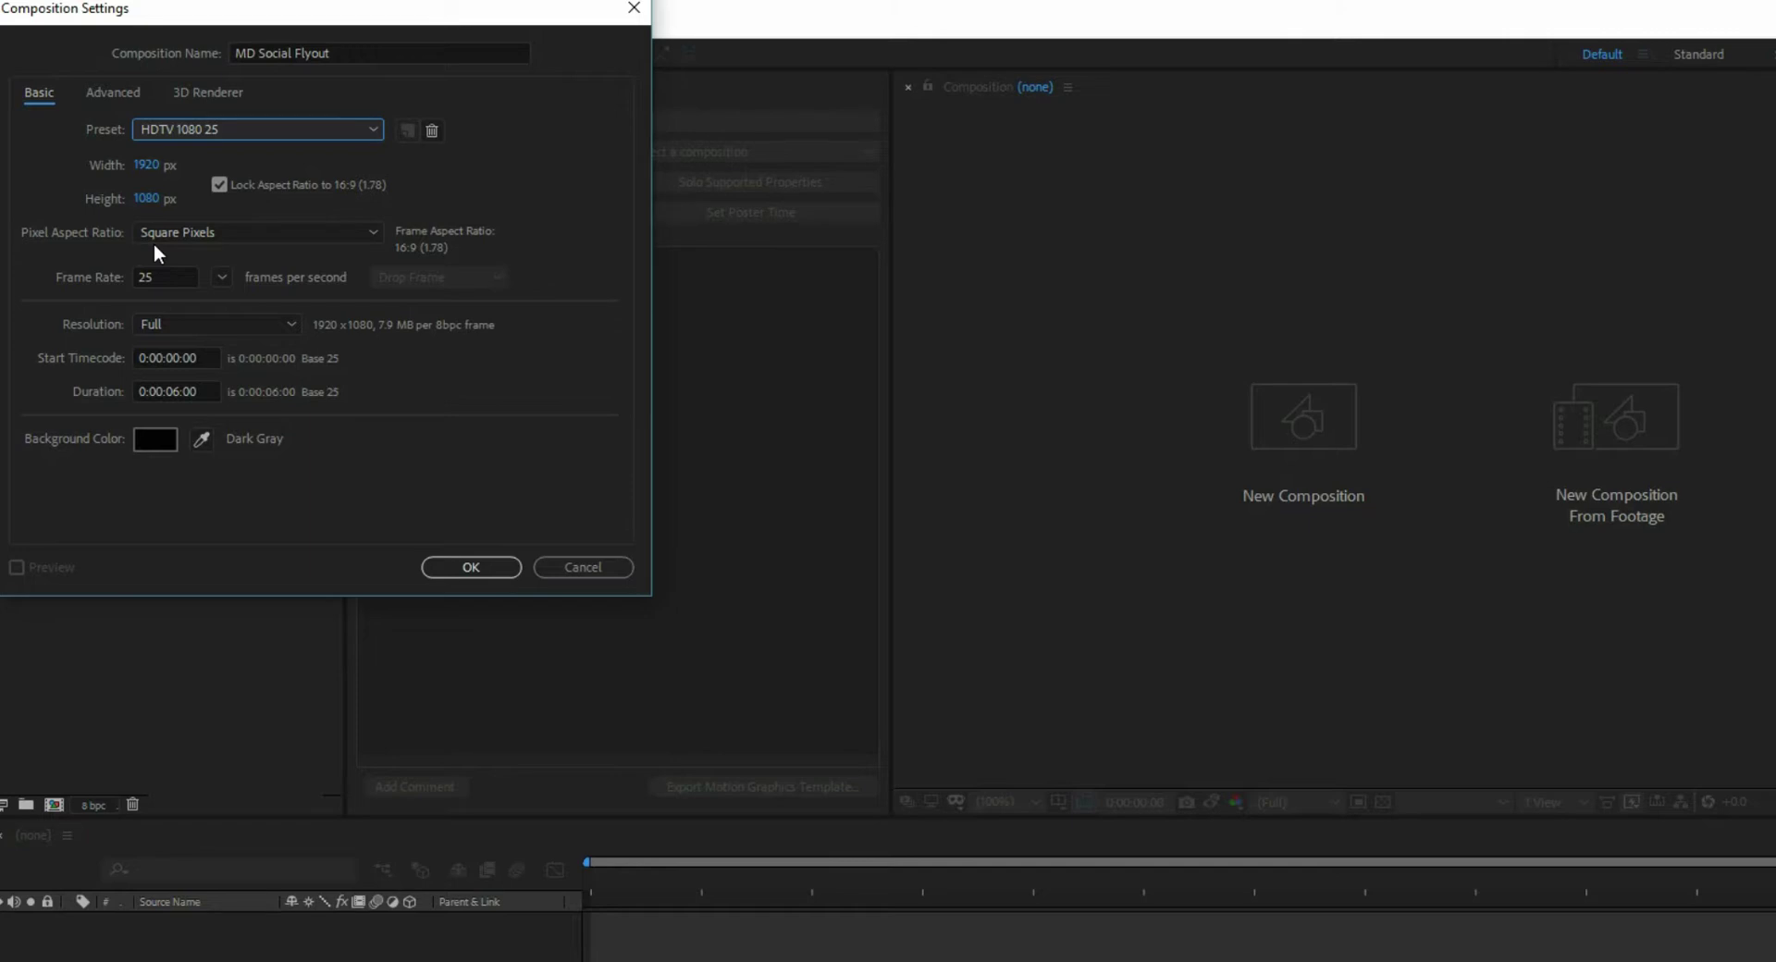
pyautogui.click(470, 568)
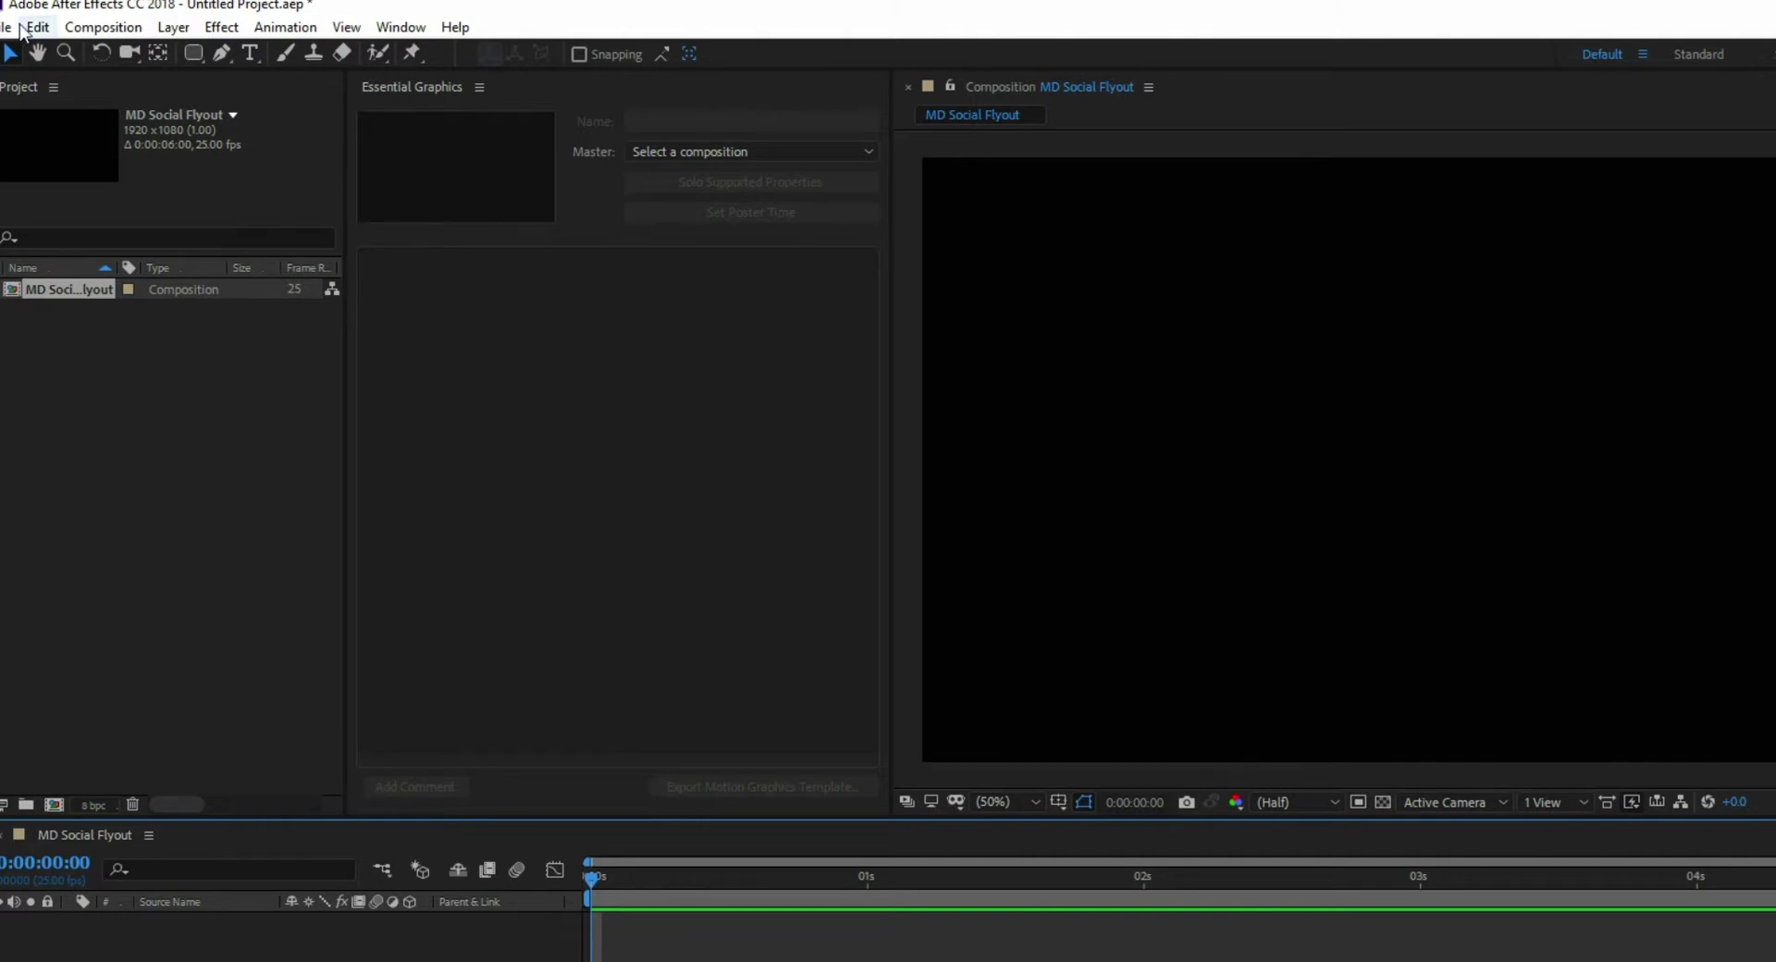
# - Type the person's full name as a new white text layer in Nueva Std Condensed, 134 px
pyautogui.click(249, 52)
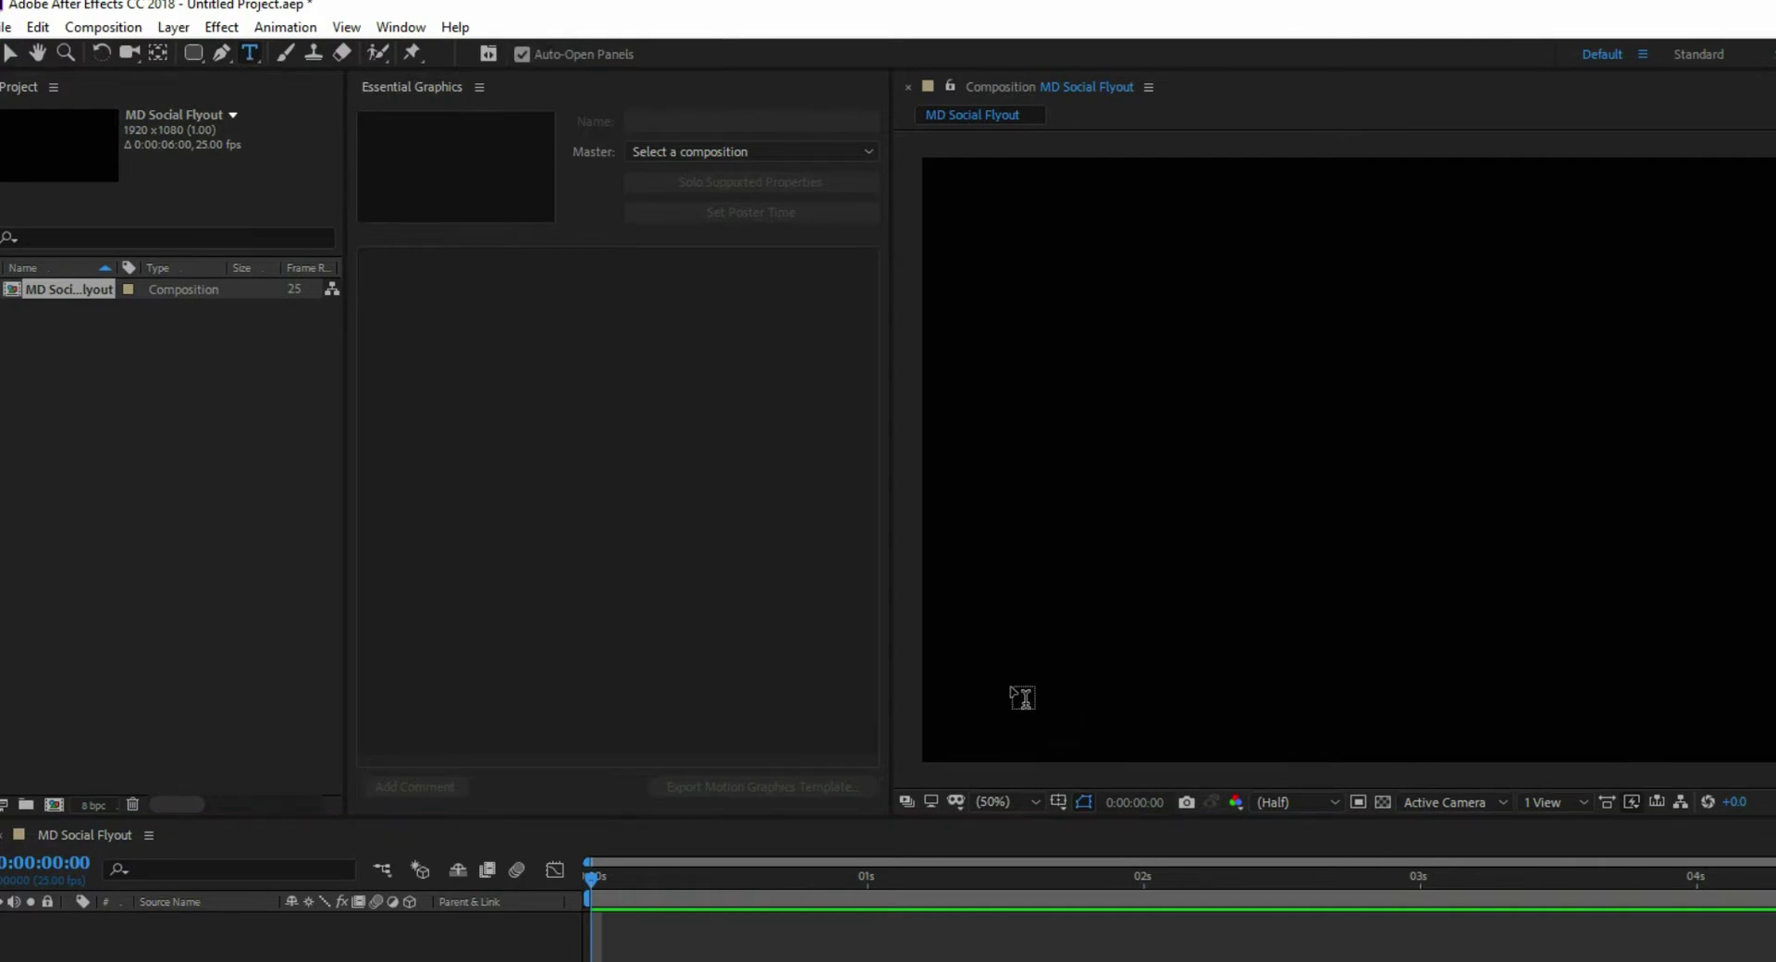
pyautogui.click(1009, 678)
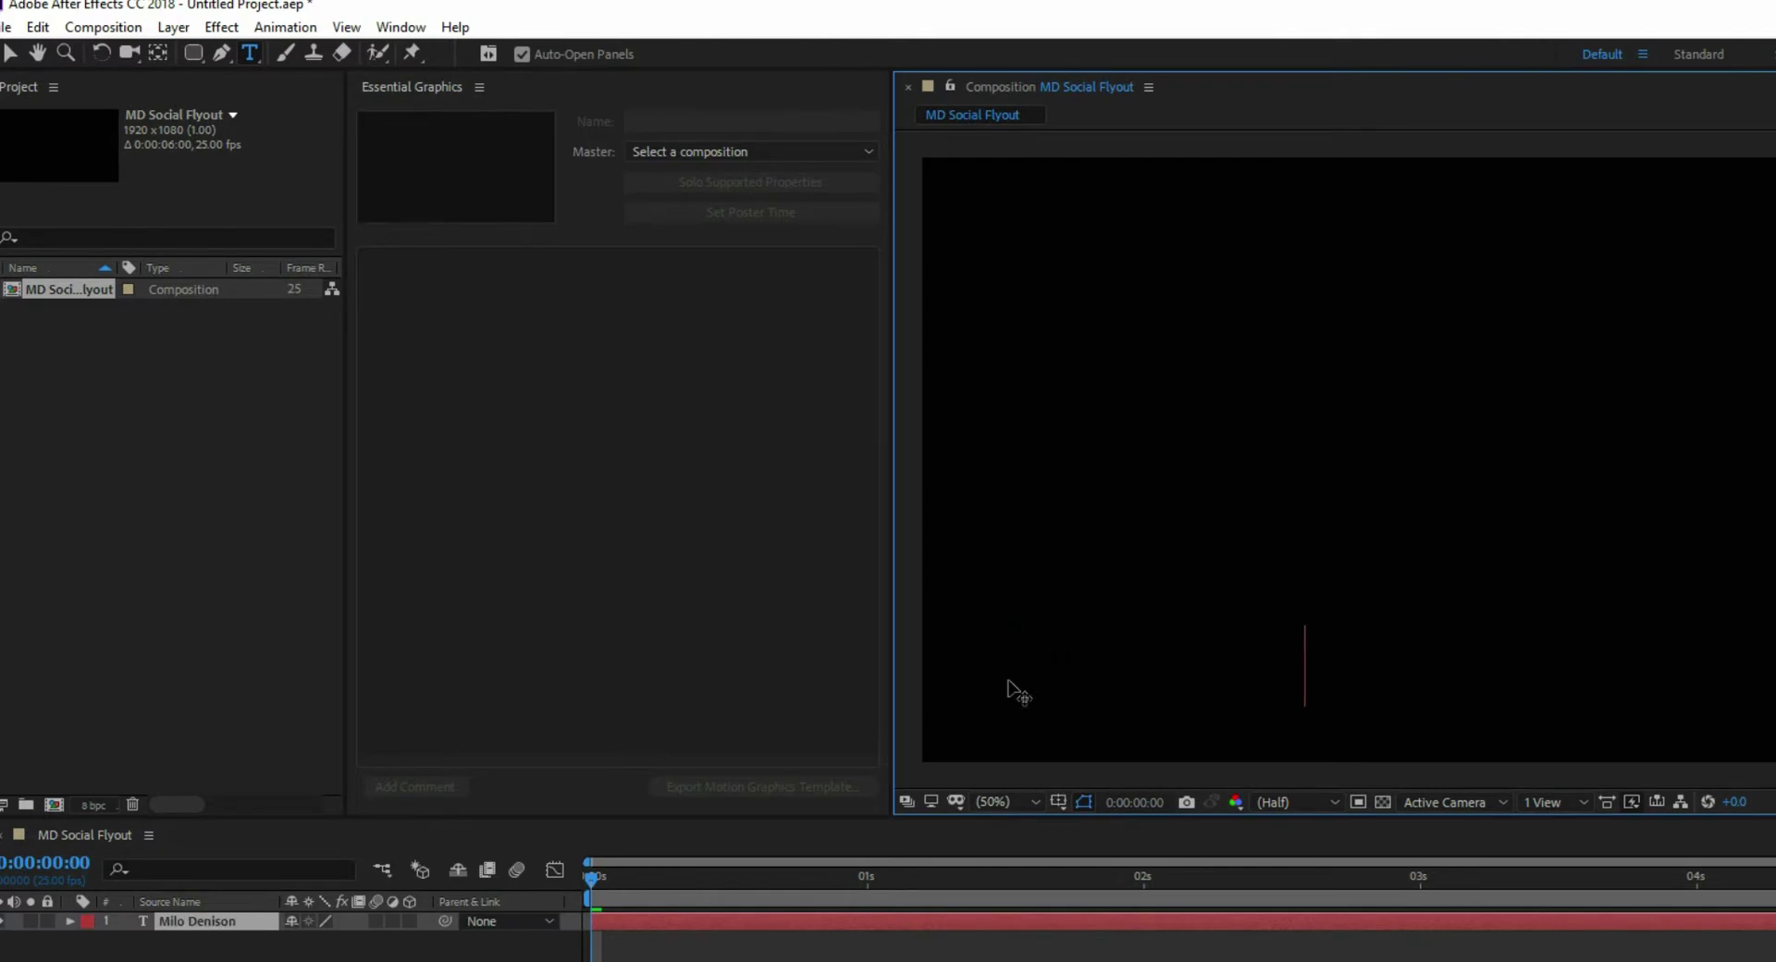
pyautogui.hotkey('ctrl', 'a')
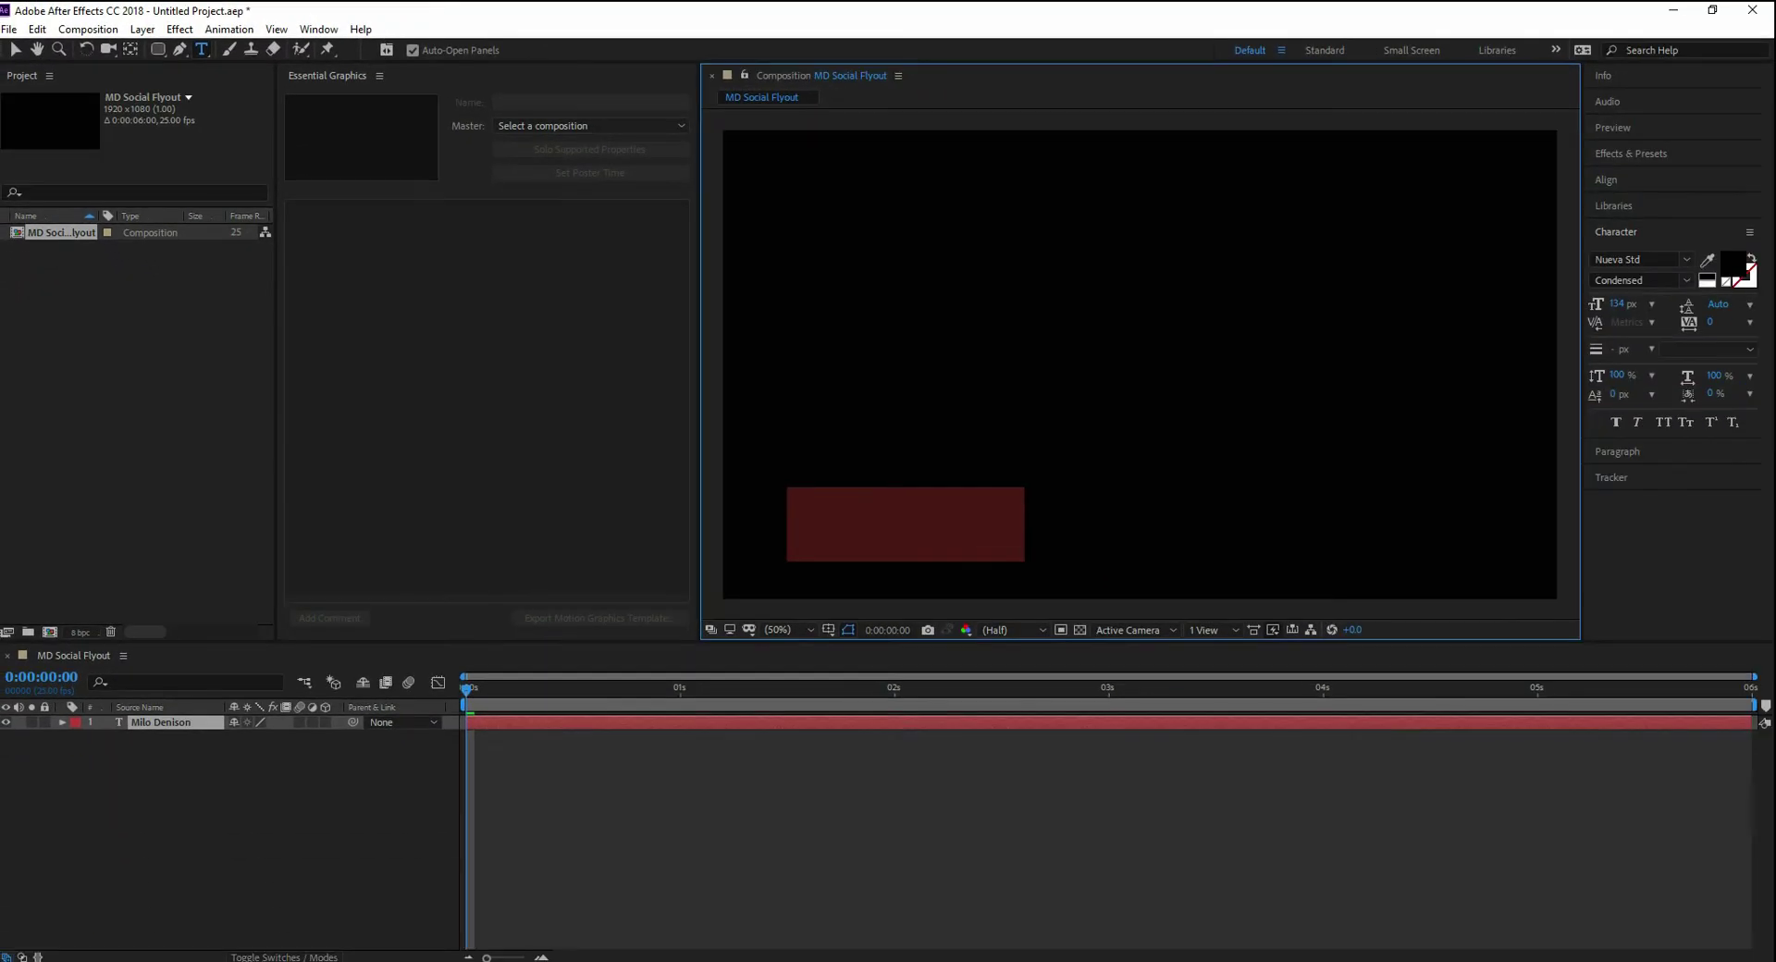
pyautogui.click(1707, 280)
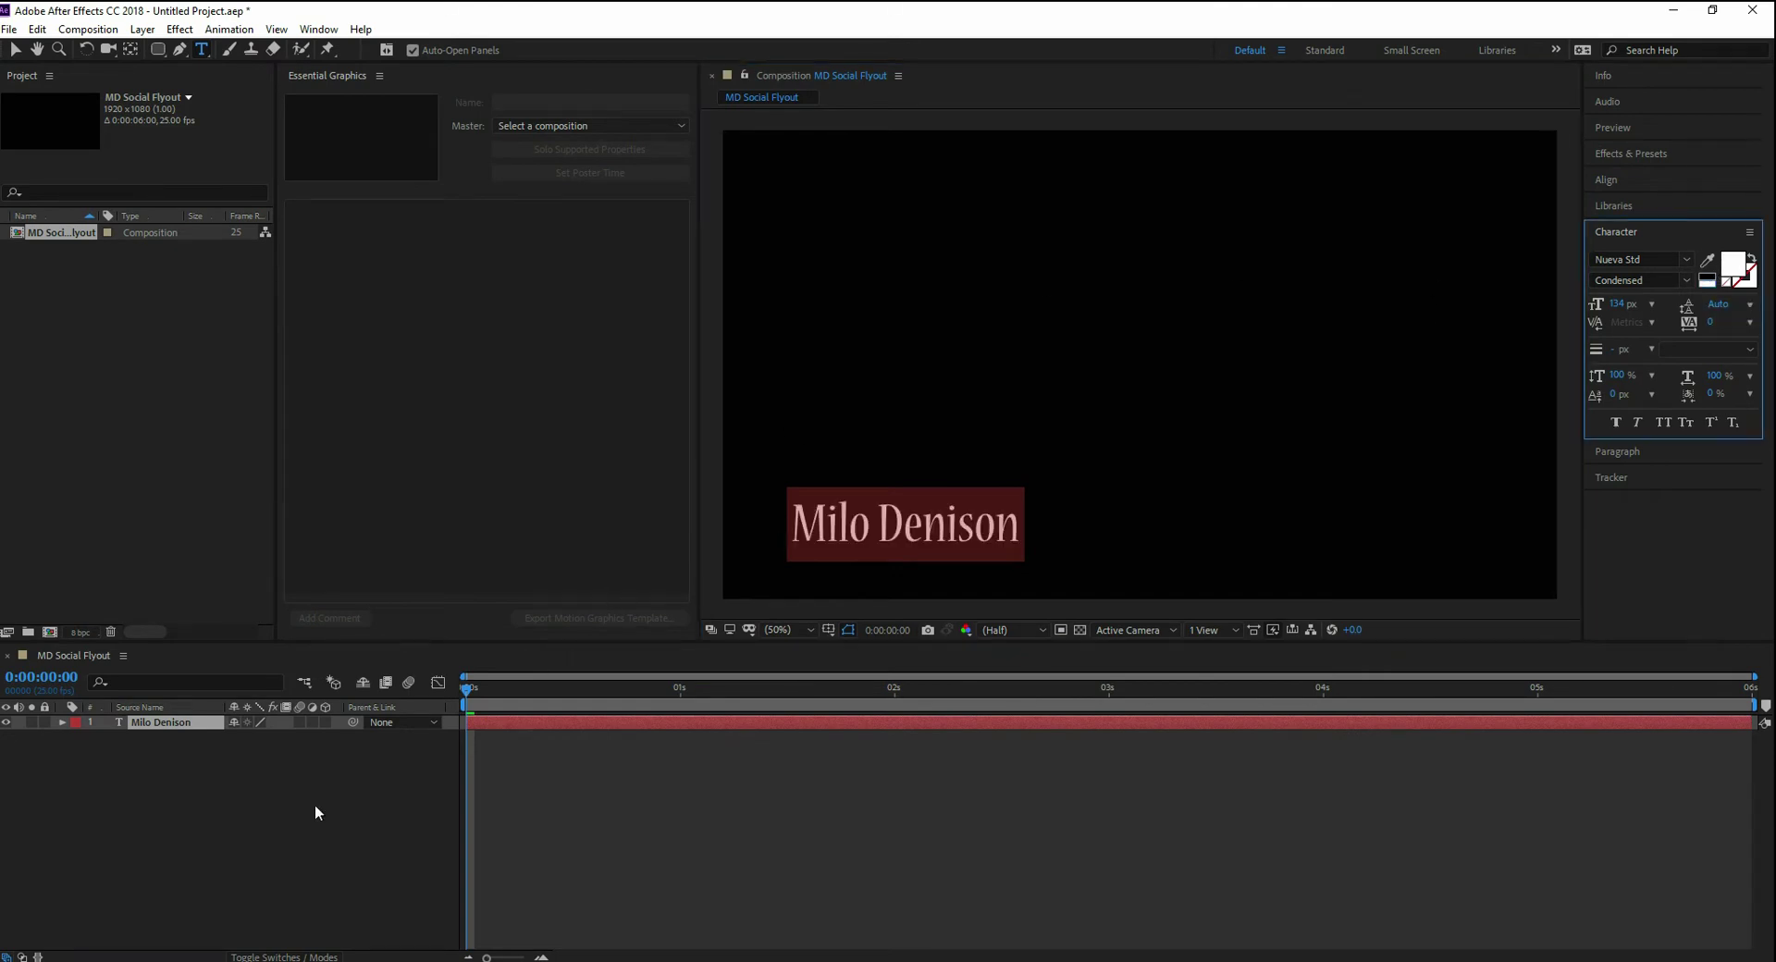
pyautogui.click(837, 520)
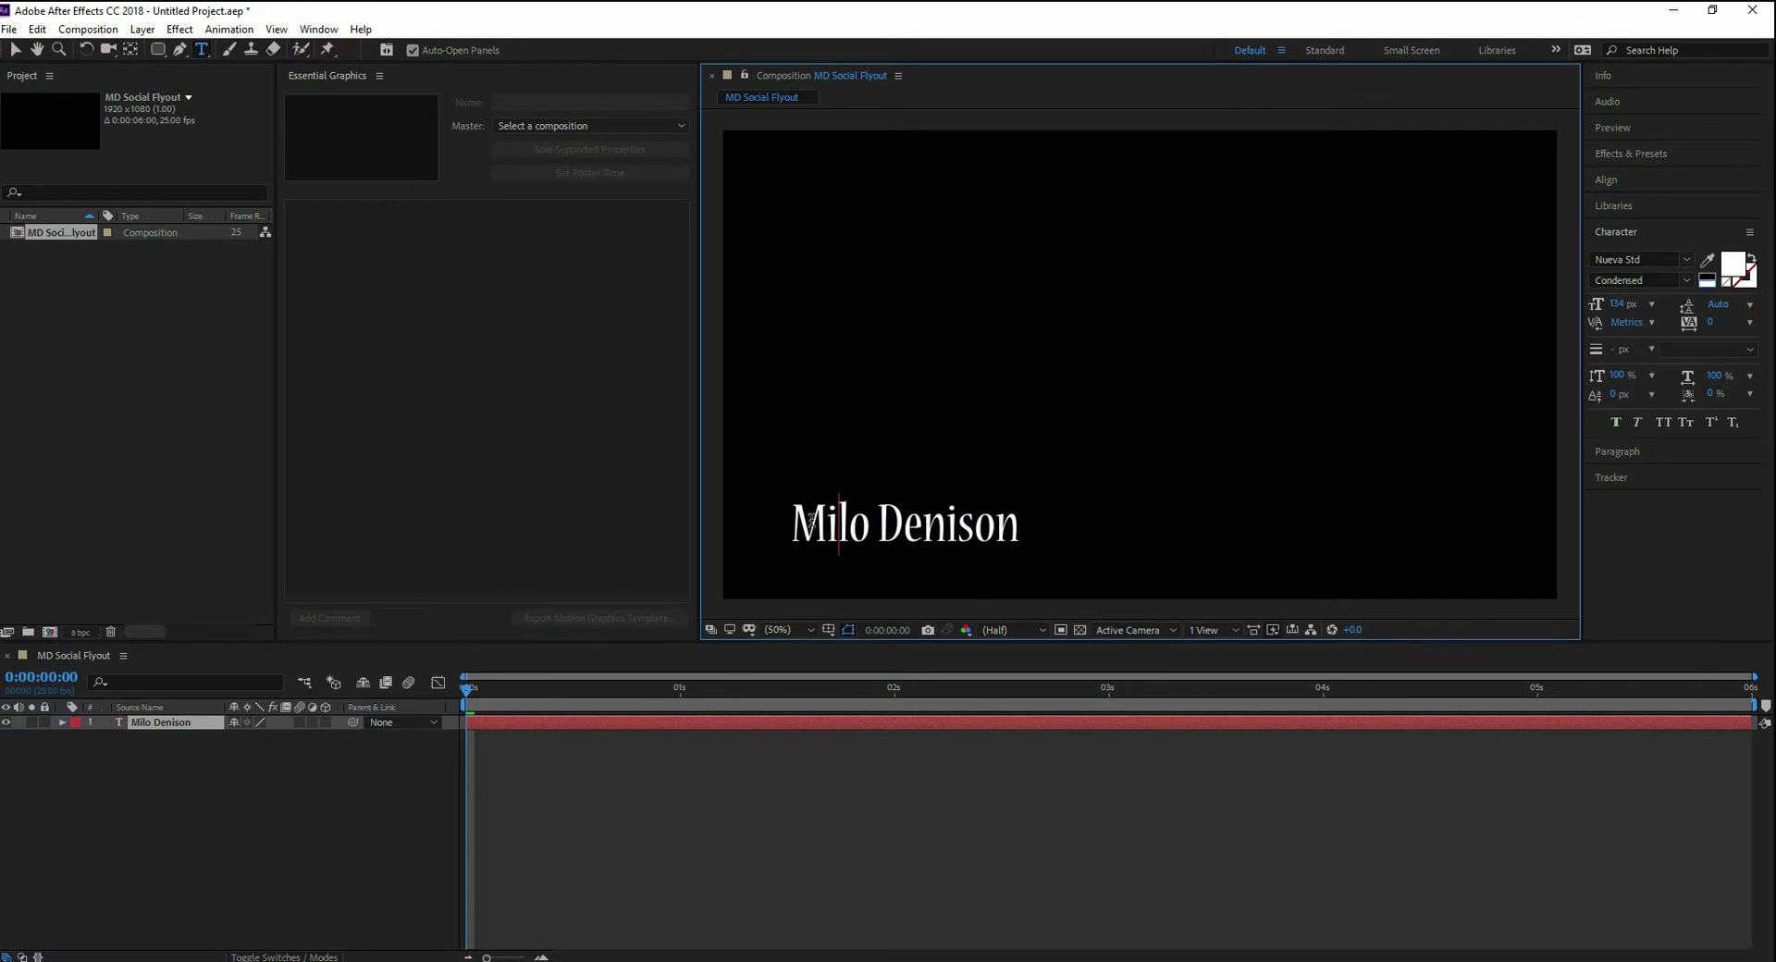
# - Set the composition background colour to off-white FBF8F8 in Composition Settings
pyautogui.rightClick(17, 238)
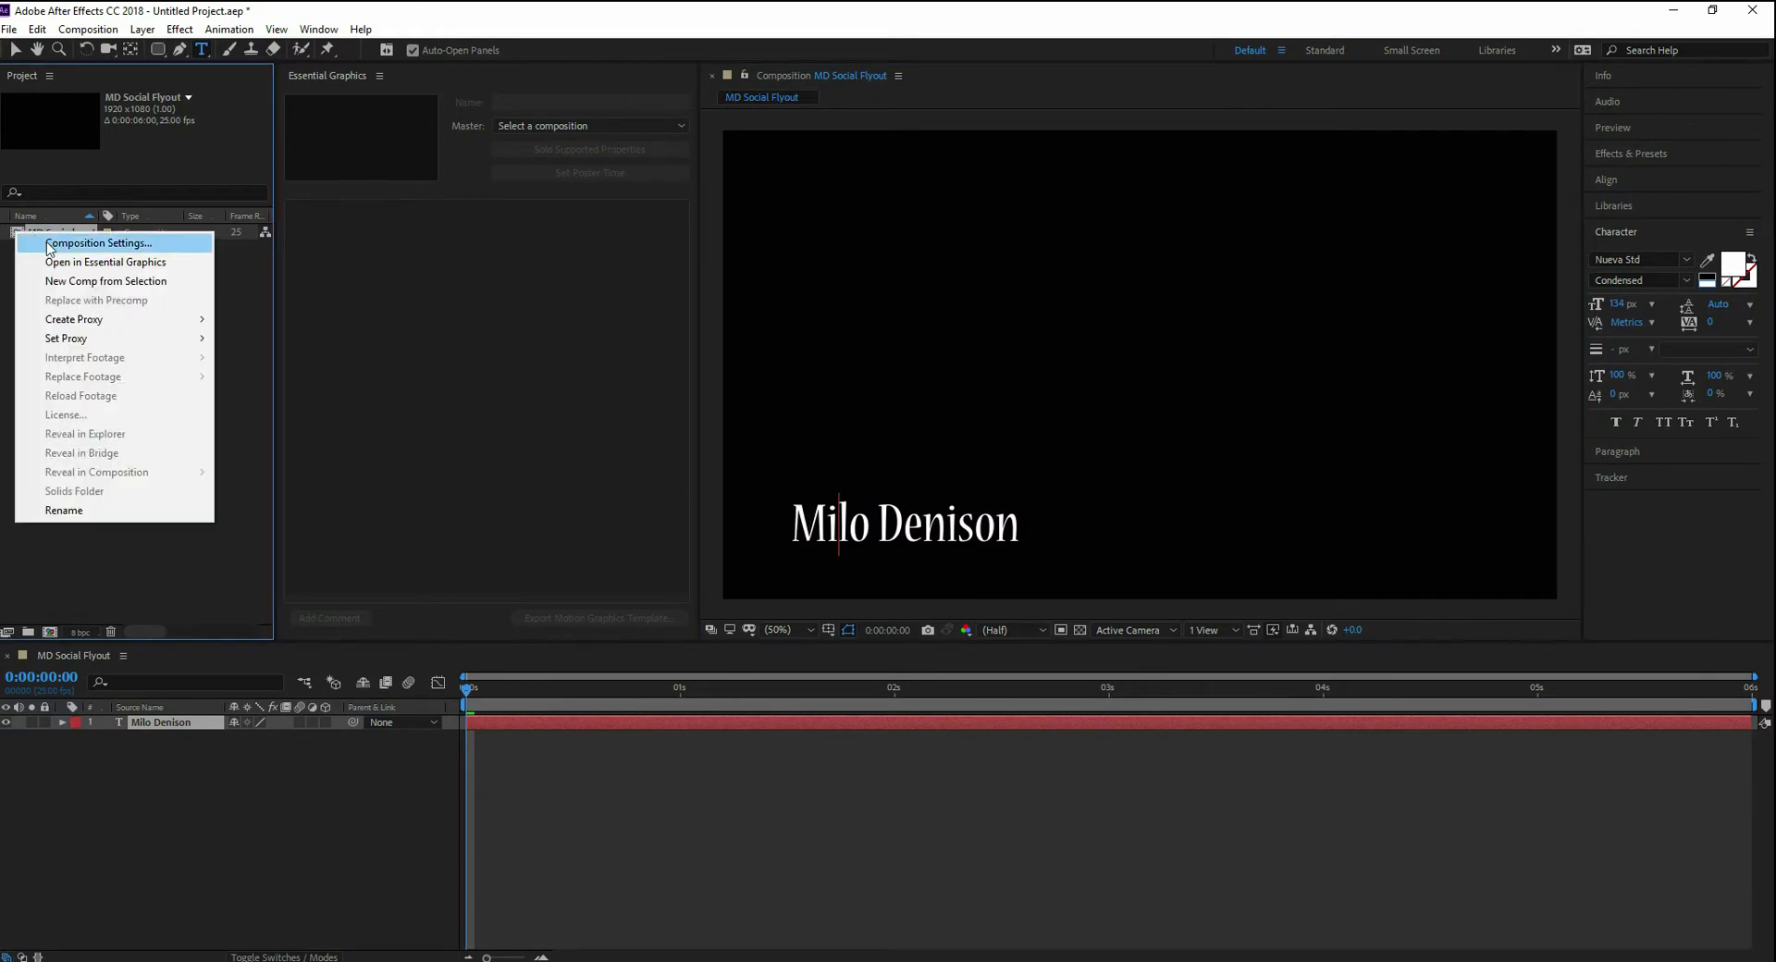
pyautogui.click(49, 244)
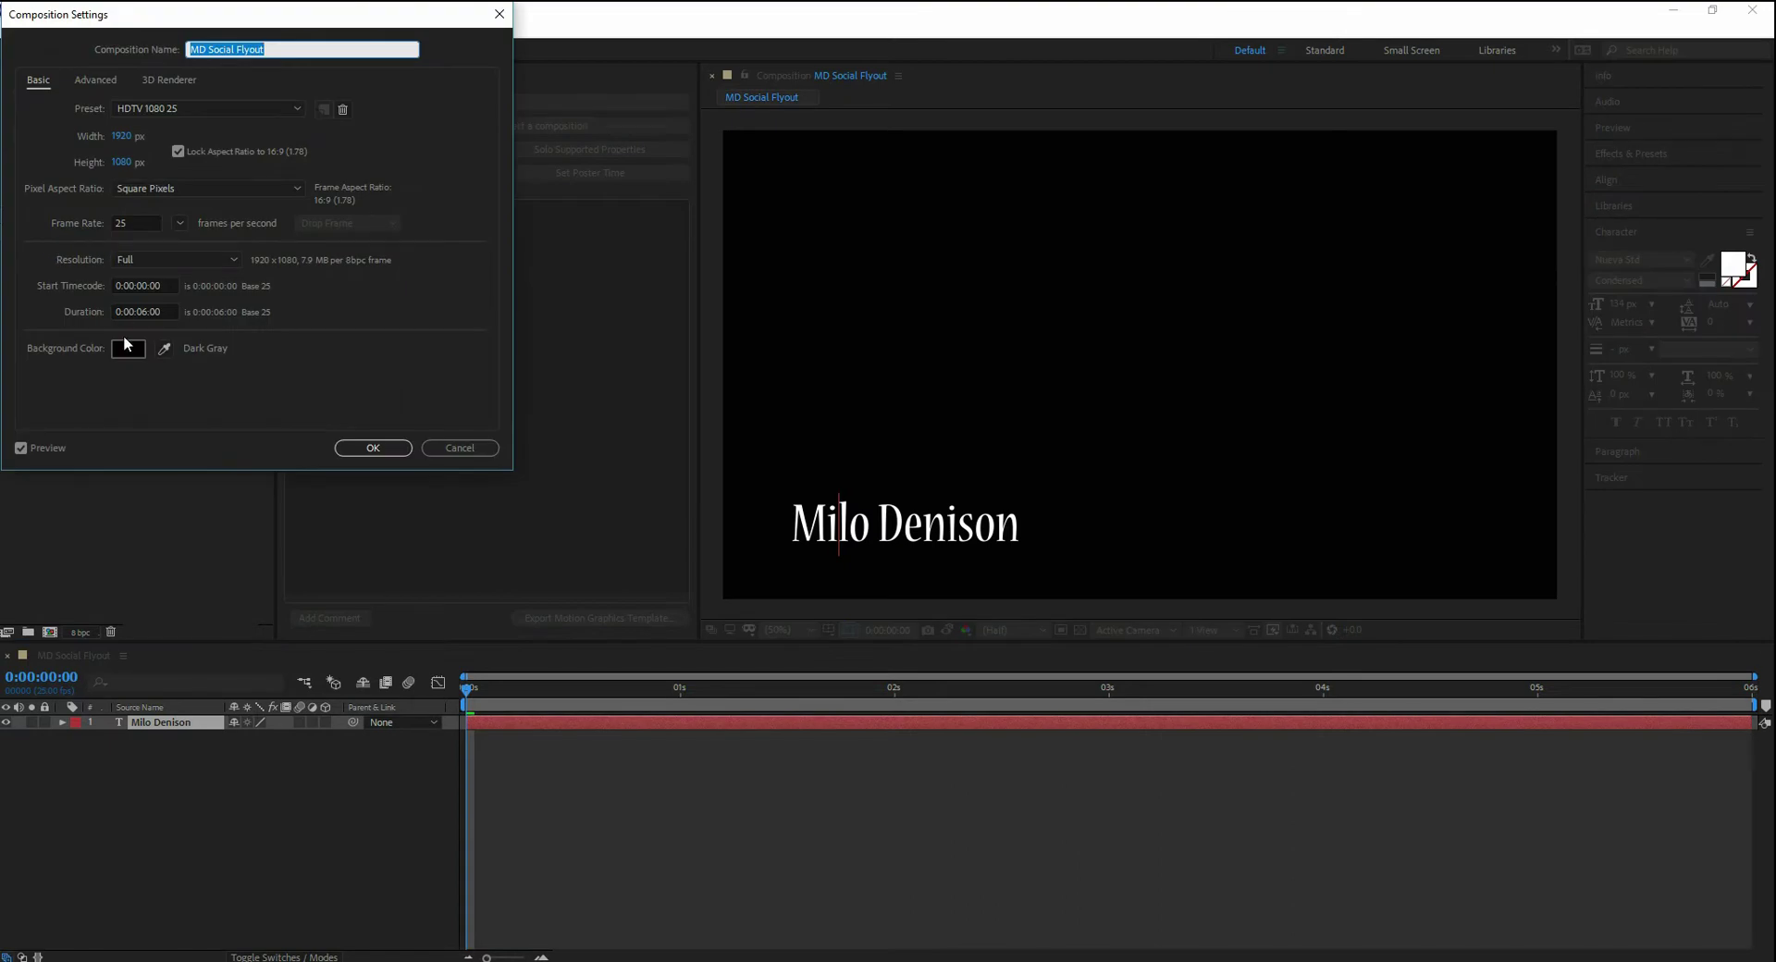
pyautogui.click(134, 351)
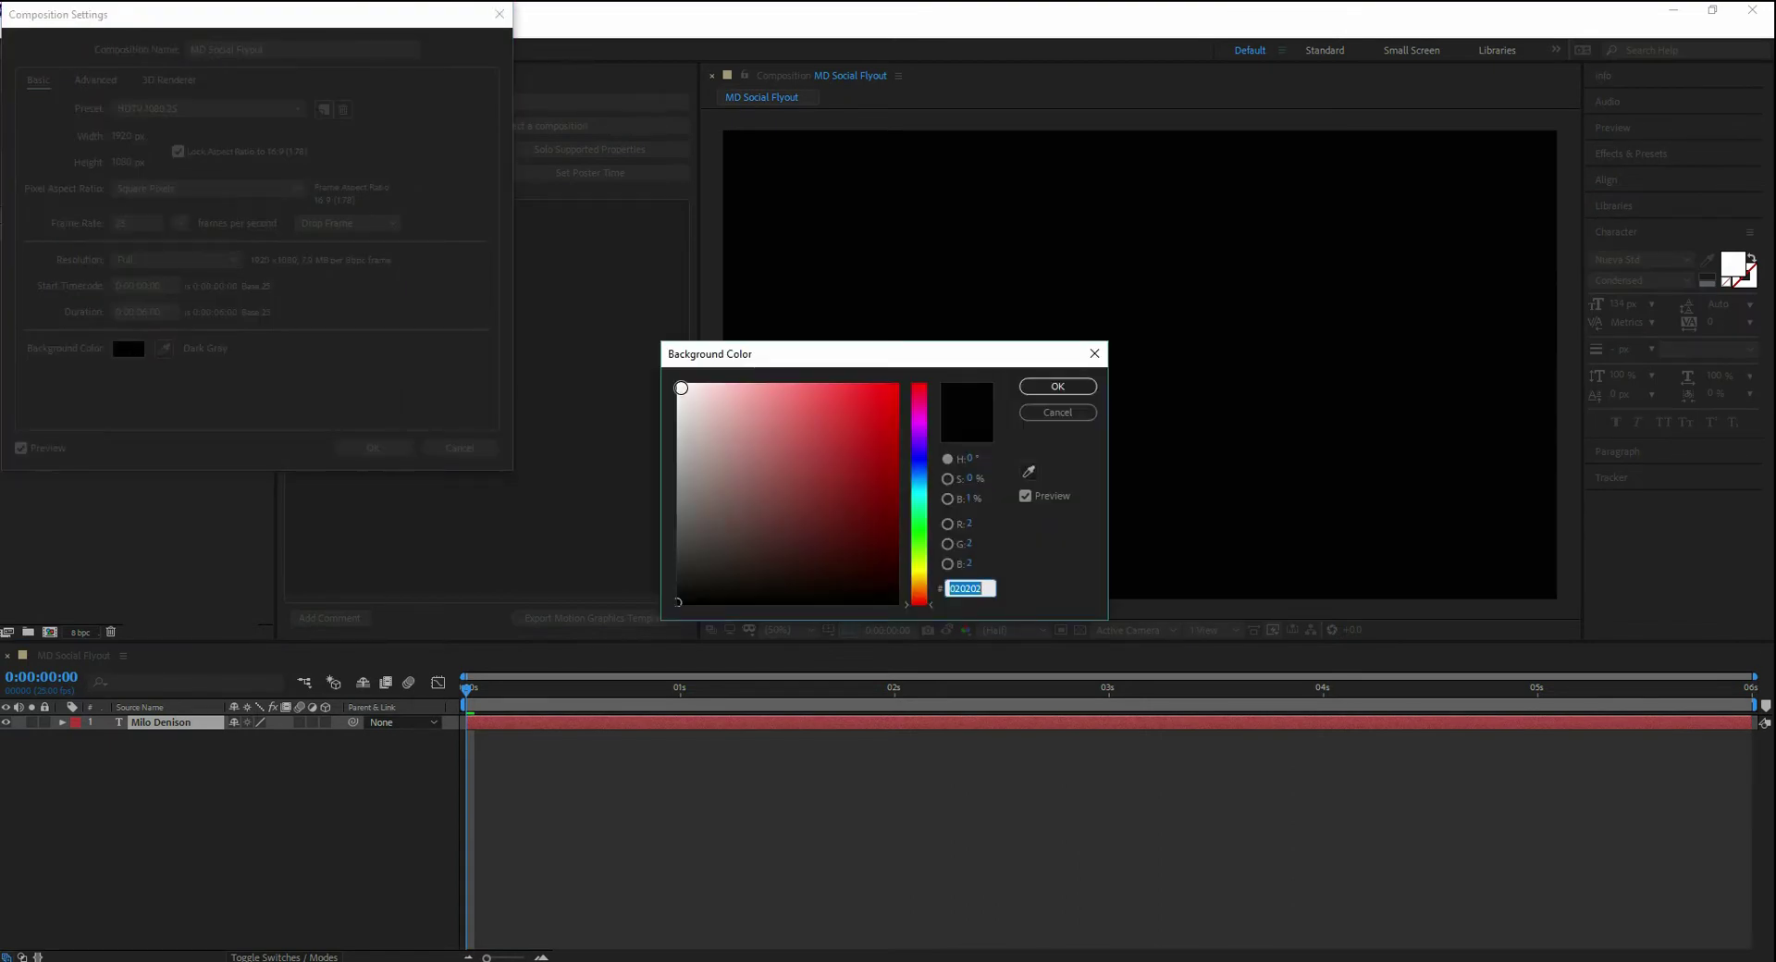
pyautogui.click(680, 386)
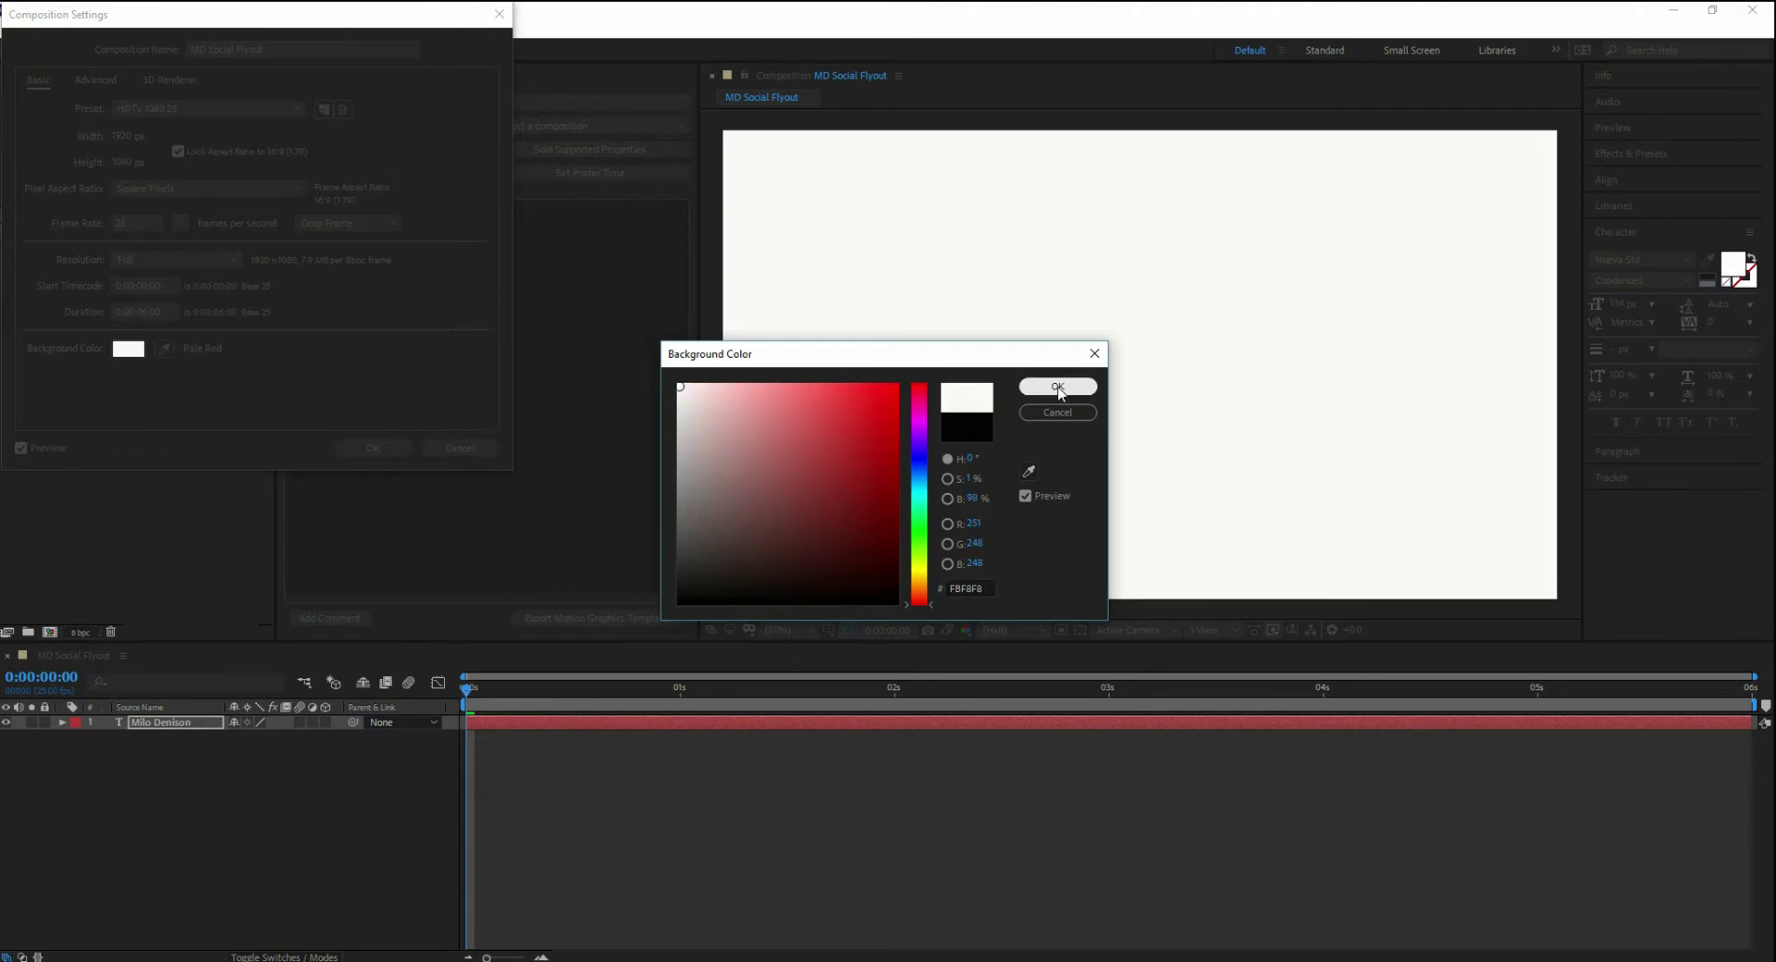
pyautogui.click(1058, 386)
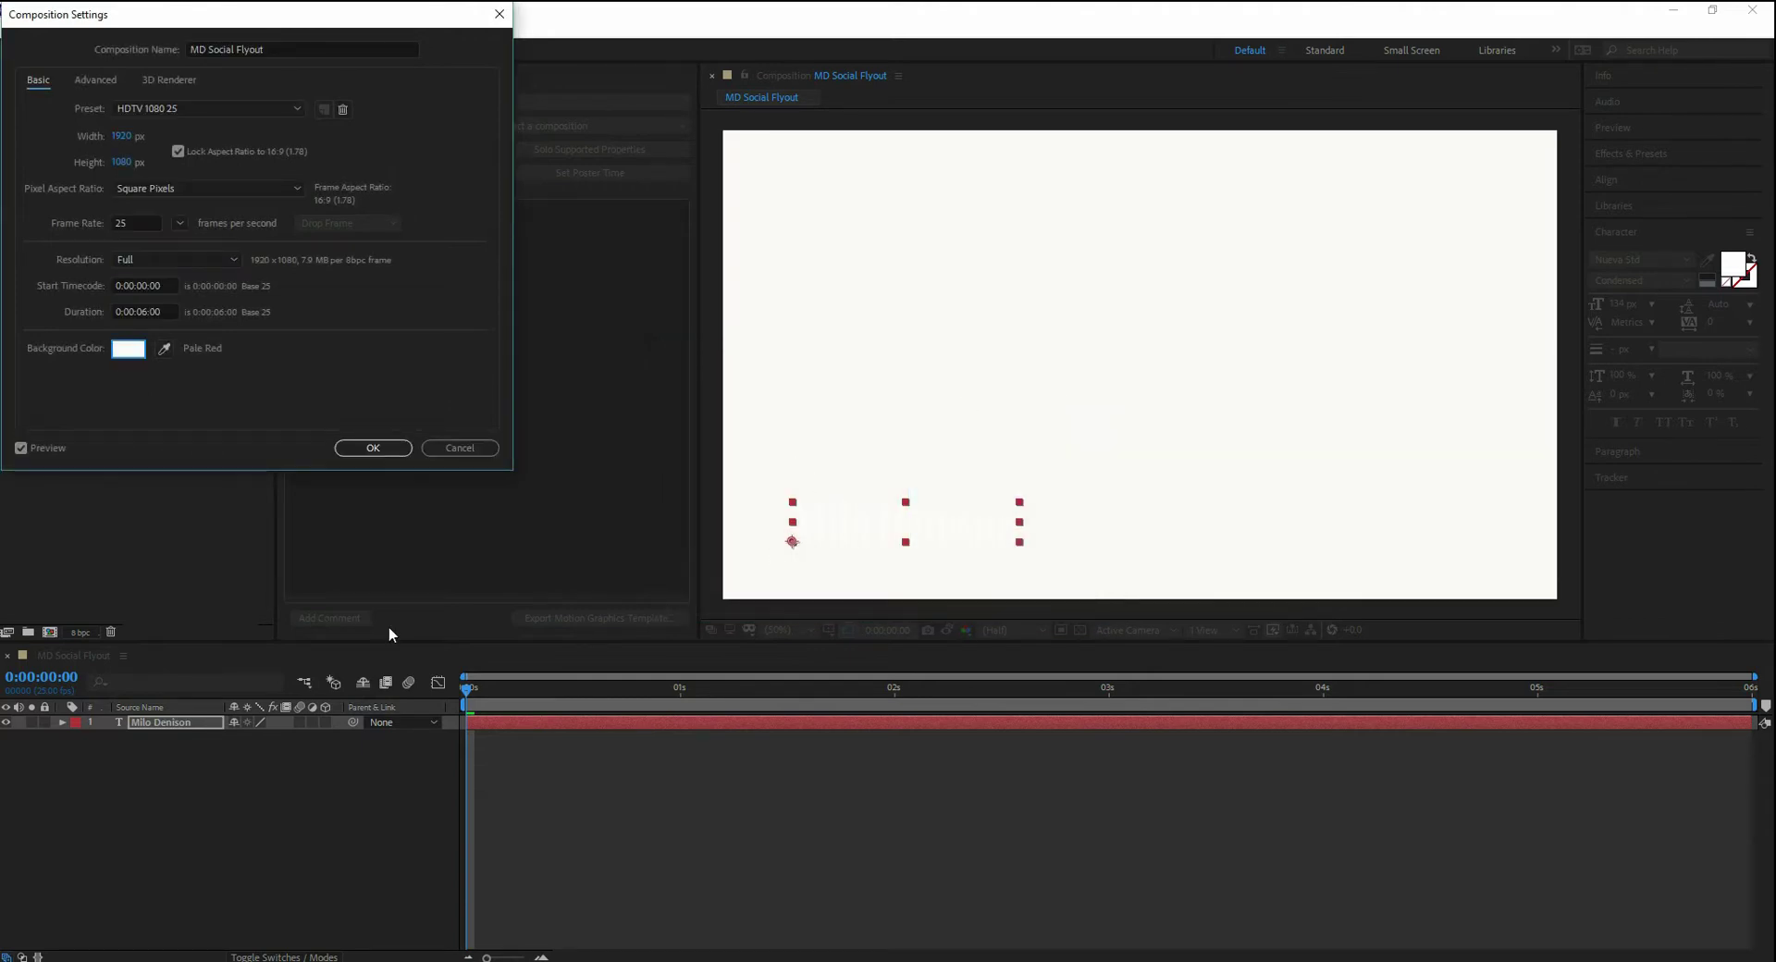
pyautogui.press('Return')
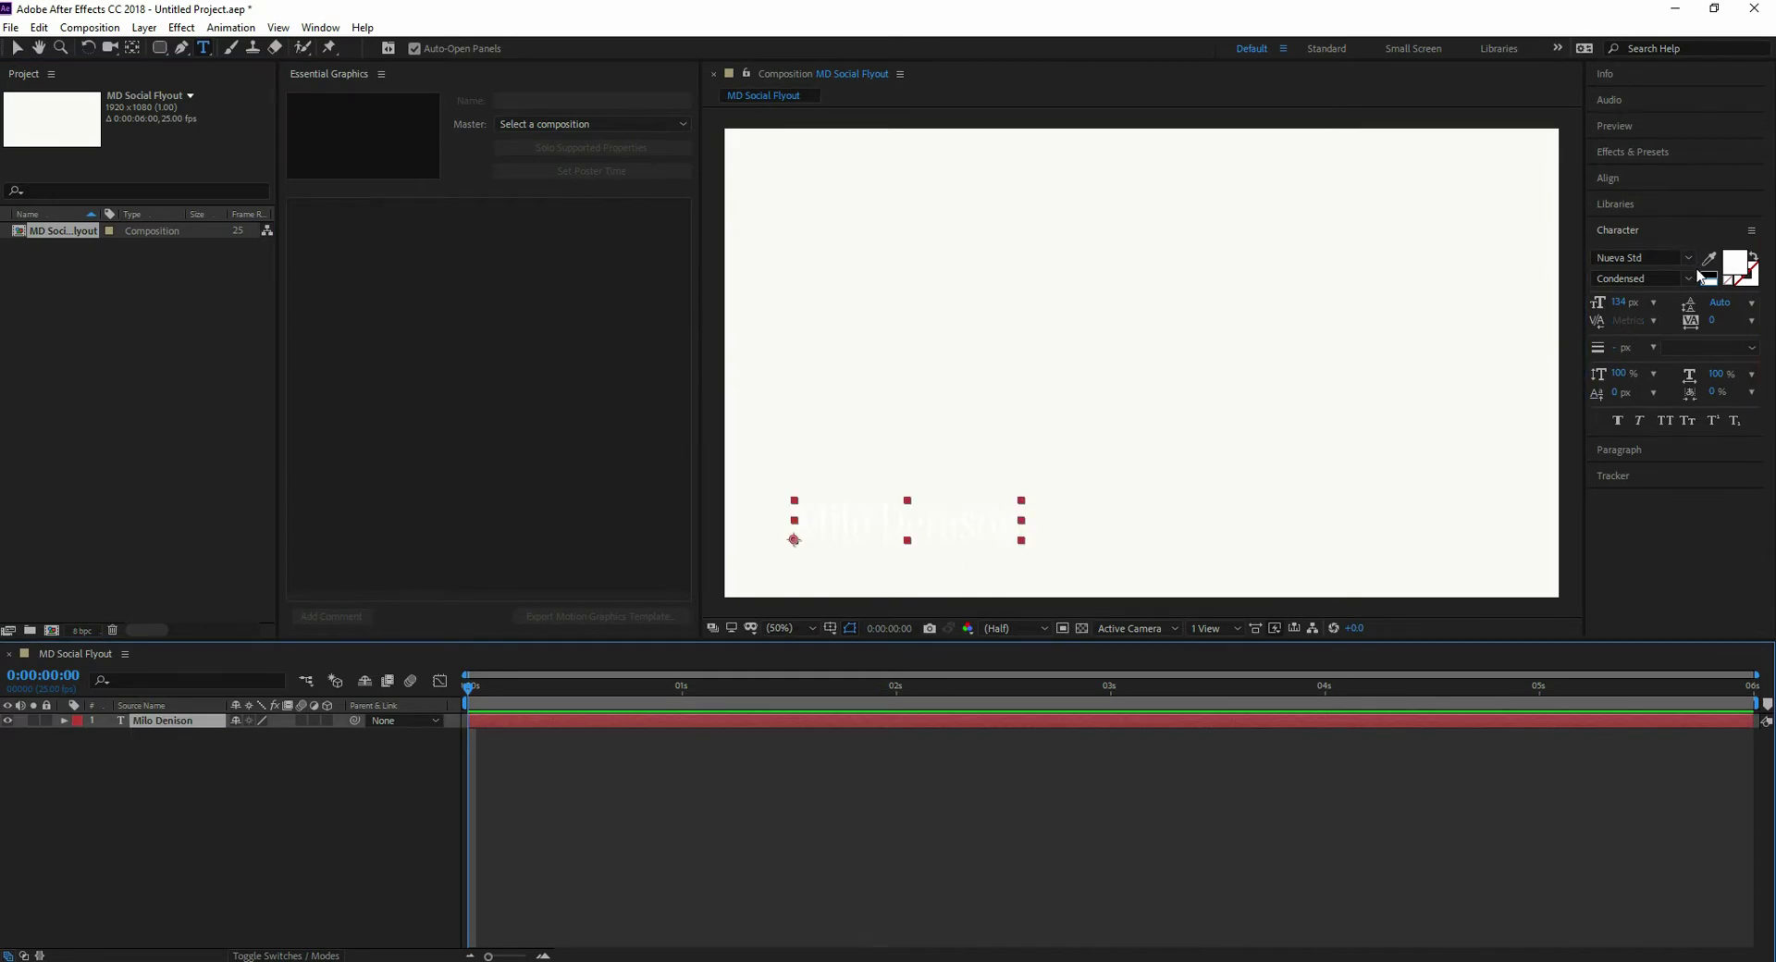
# - Make the name text black and nudge it slightly up and left
pyautogui.click(1705, 275)
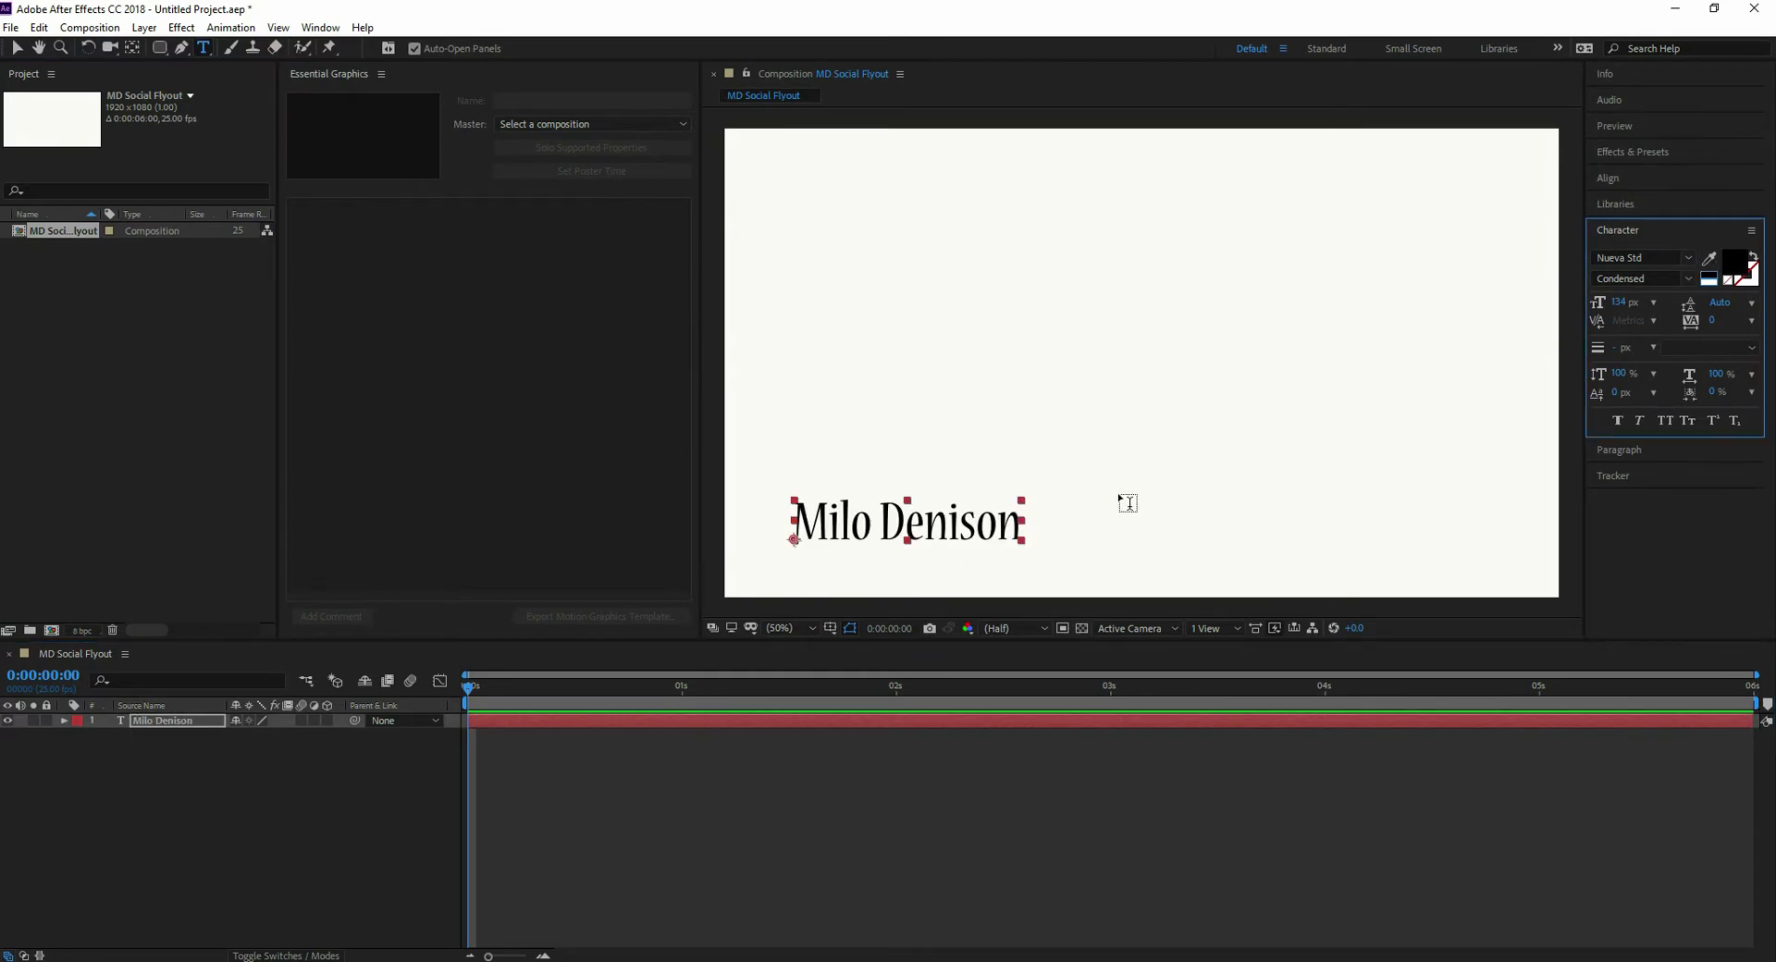
pyautogui.click(128, 724)
pyautogui.click(15, 47)
pyautogui.moveTo(864, 524); pyautogui.dragTo(854, 506)
pyautogui.click(214, 774)
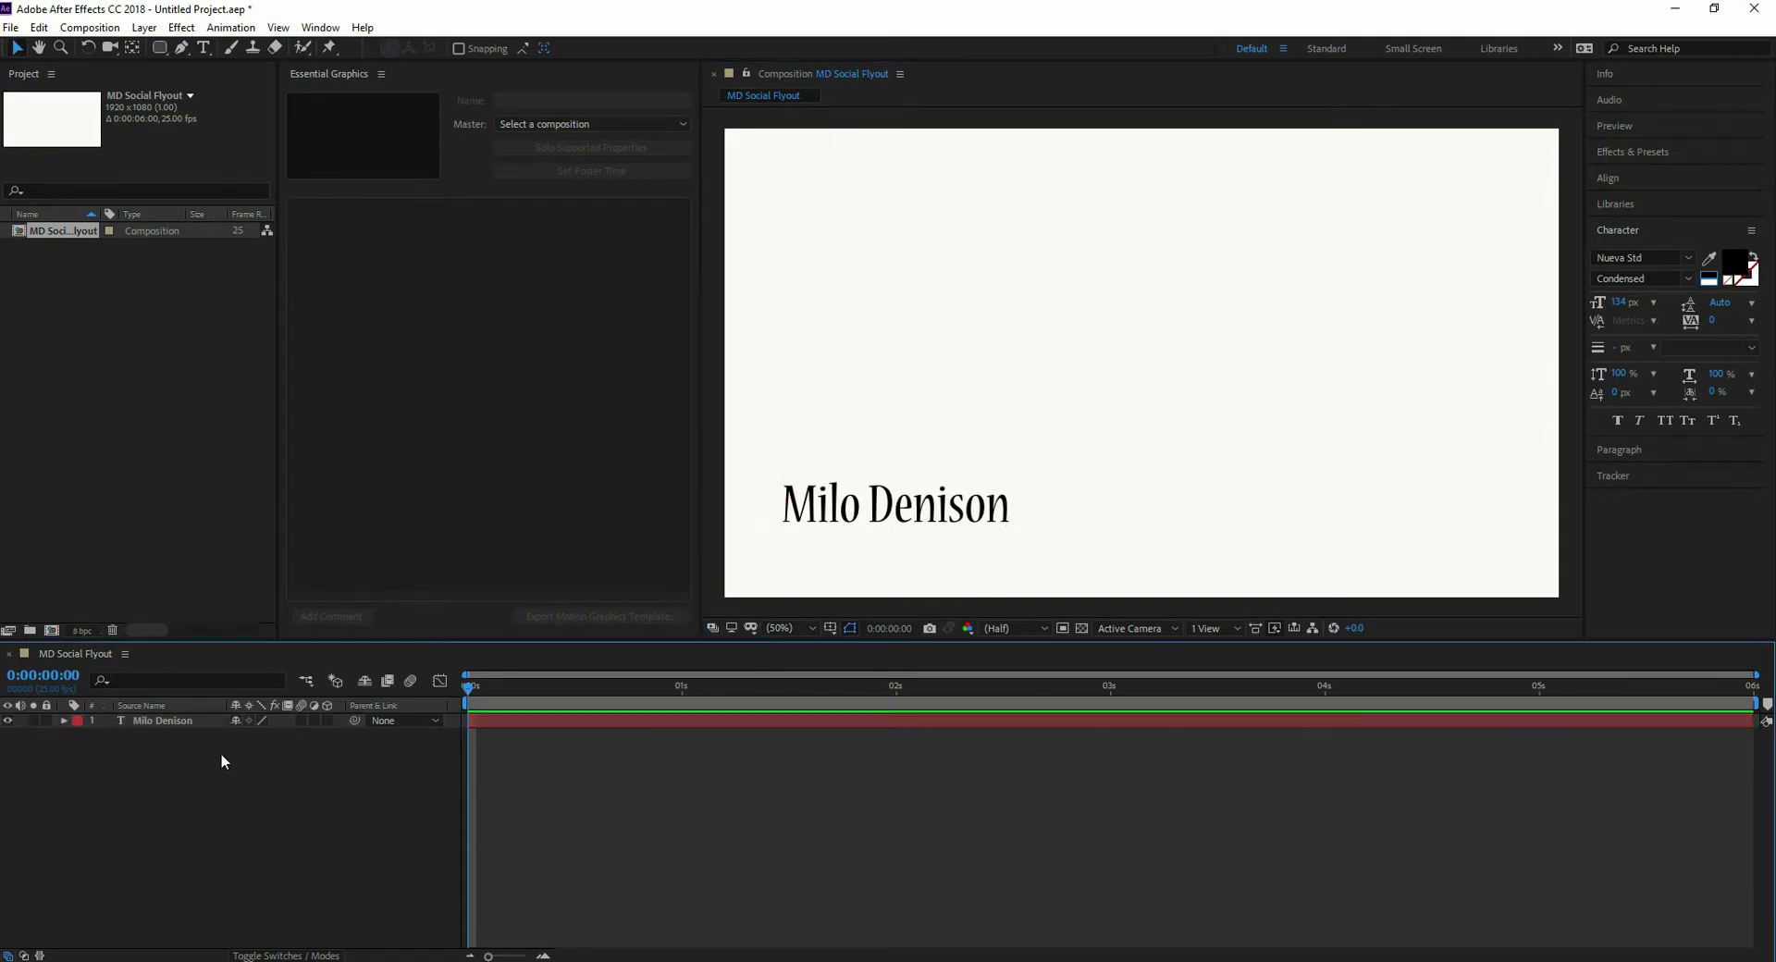
# - Duplicate the name layer with Ctrl+D, move the copy below, and retype it as the social handle
pyautogui.click(163, 720)
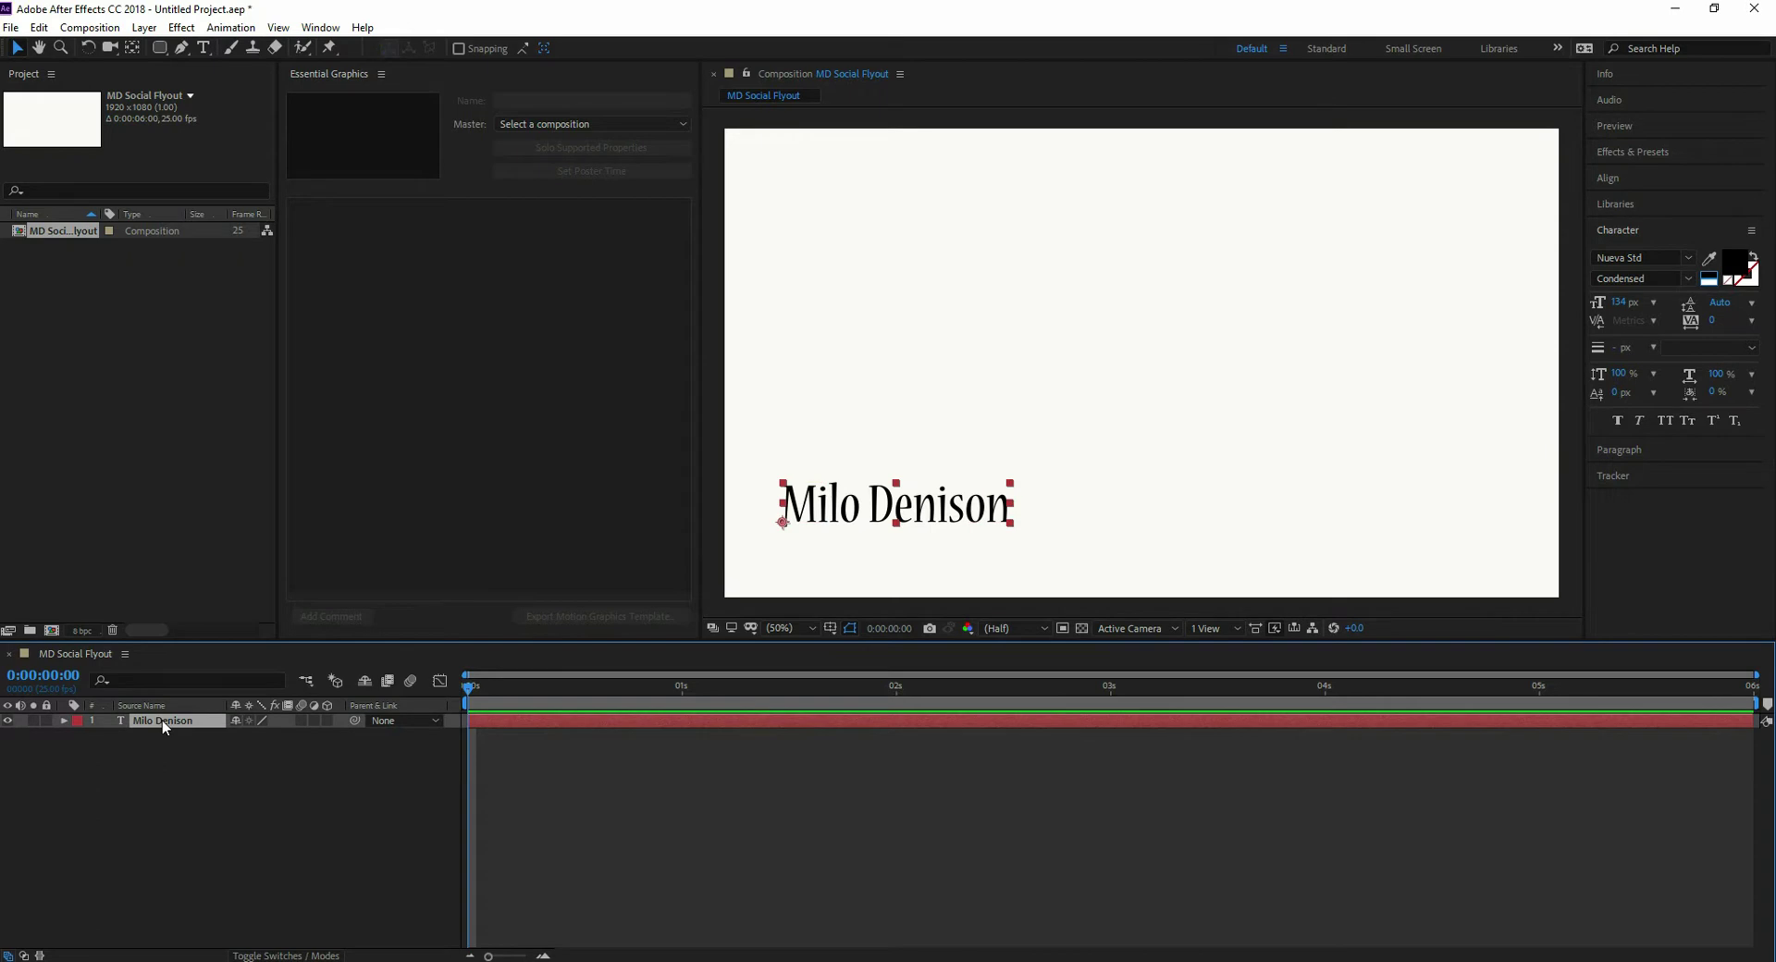
pyautogui.hotkey('ctrl', 'd')
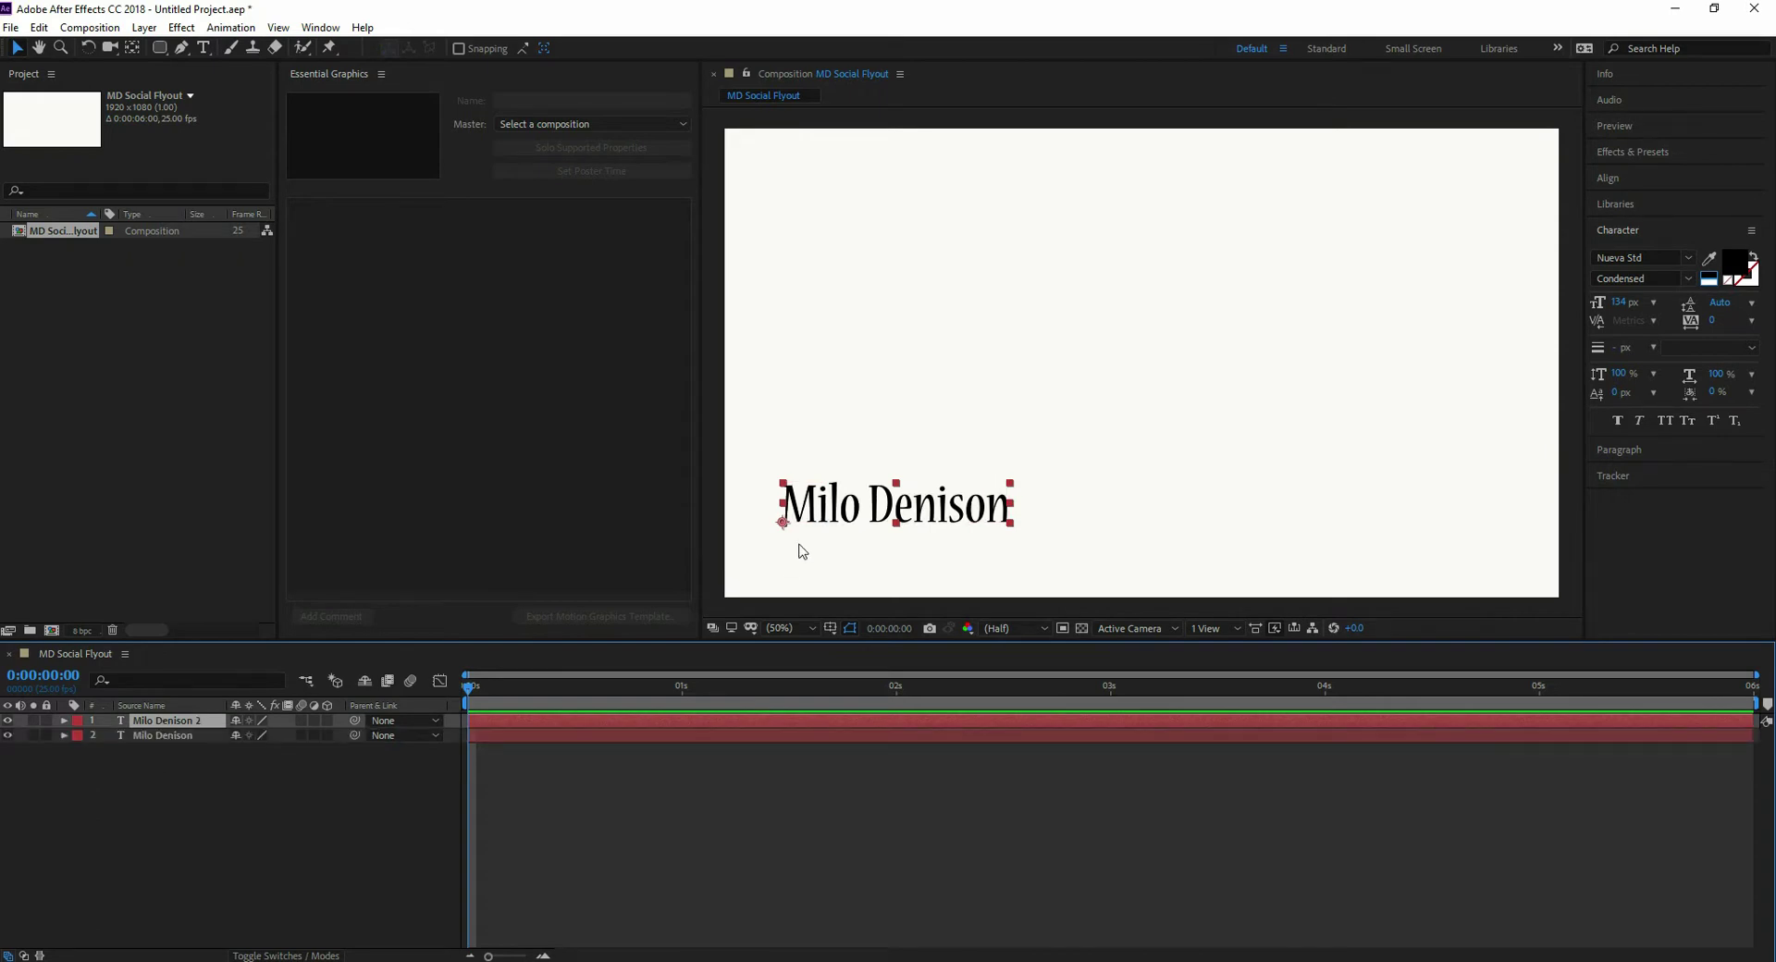
pyautogui.moveTo(838, 521); pyautogui.dragTo(1062, 549)
pyautogui.doubleClick(848, 541)
pyautogui.click(848, 541)
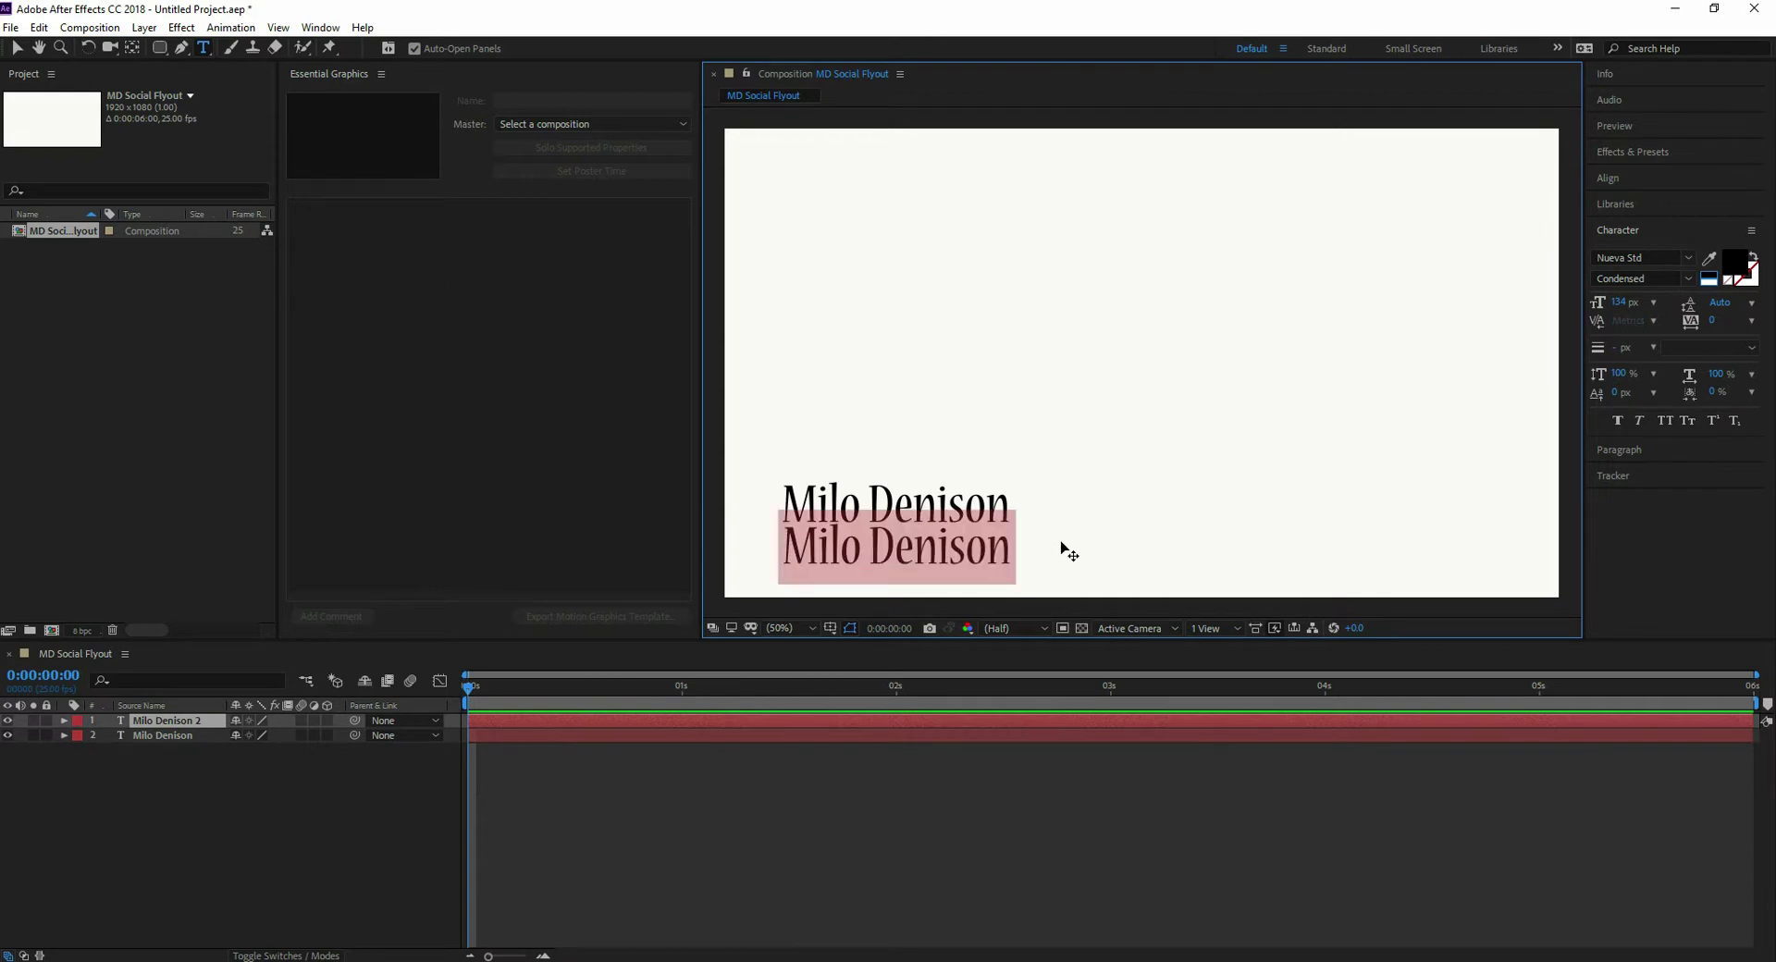
pyautogui.write('@milo')
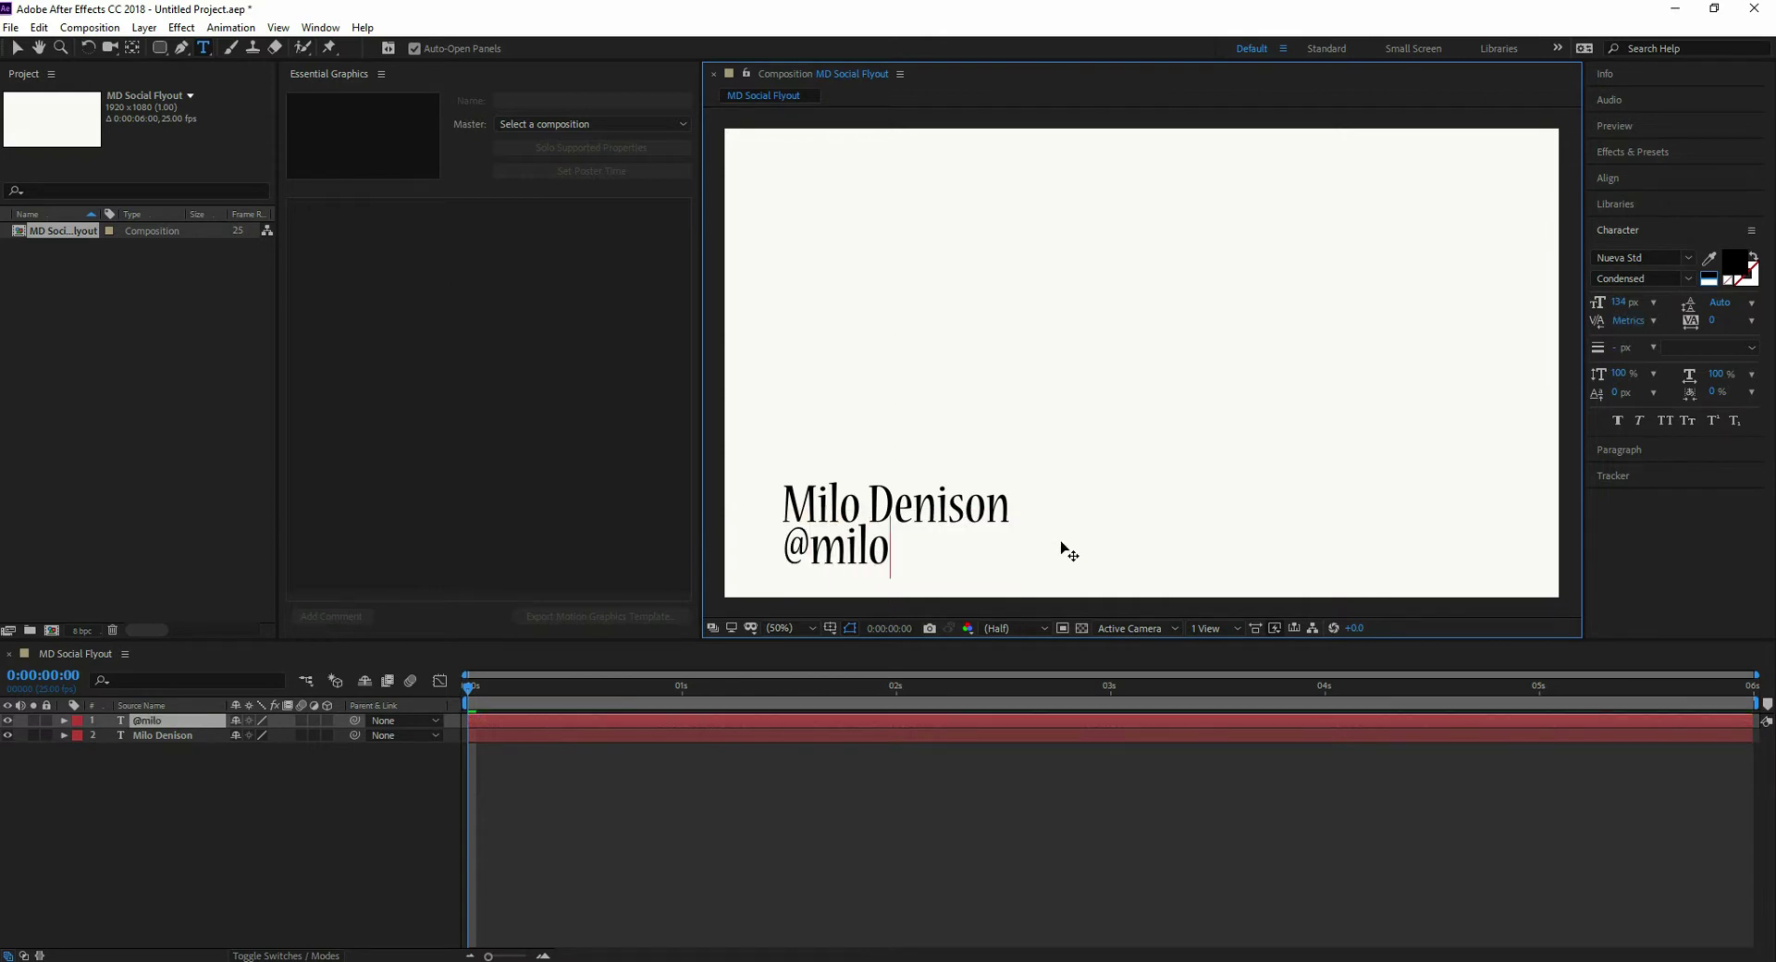
pyautogui.write('_photo')
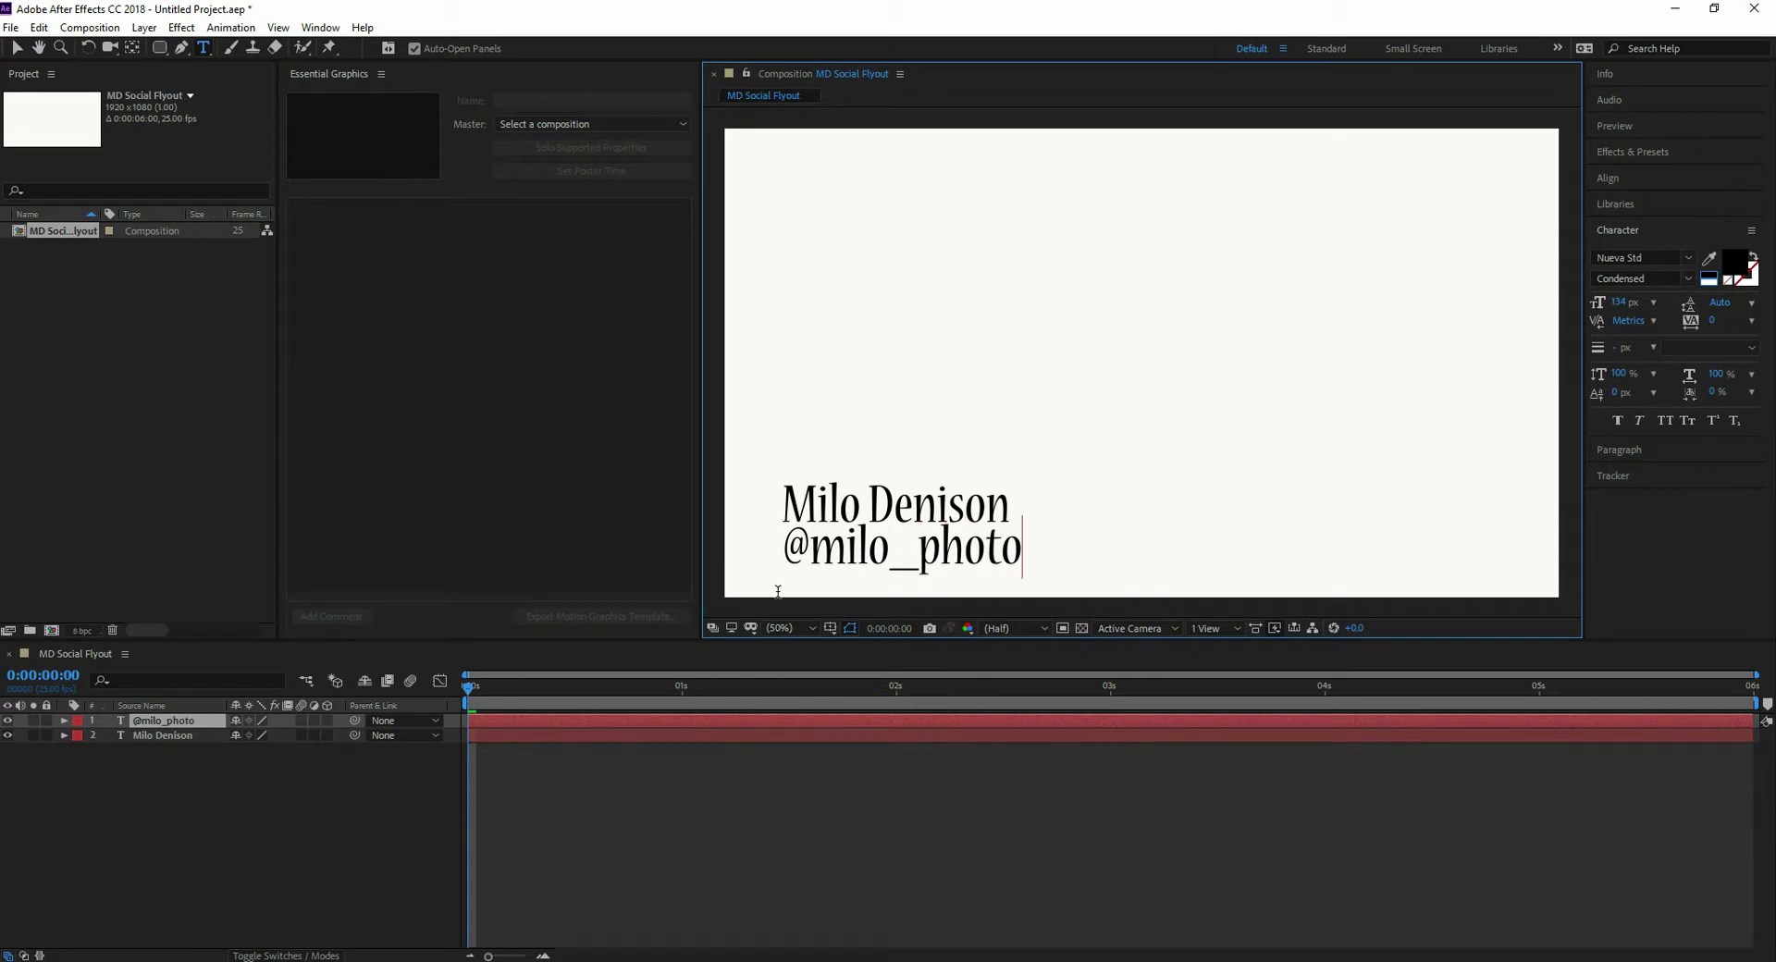
pyautogui.click(17, 47)
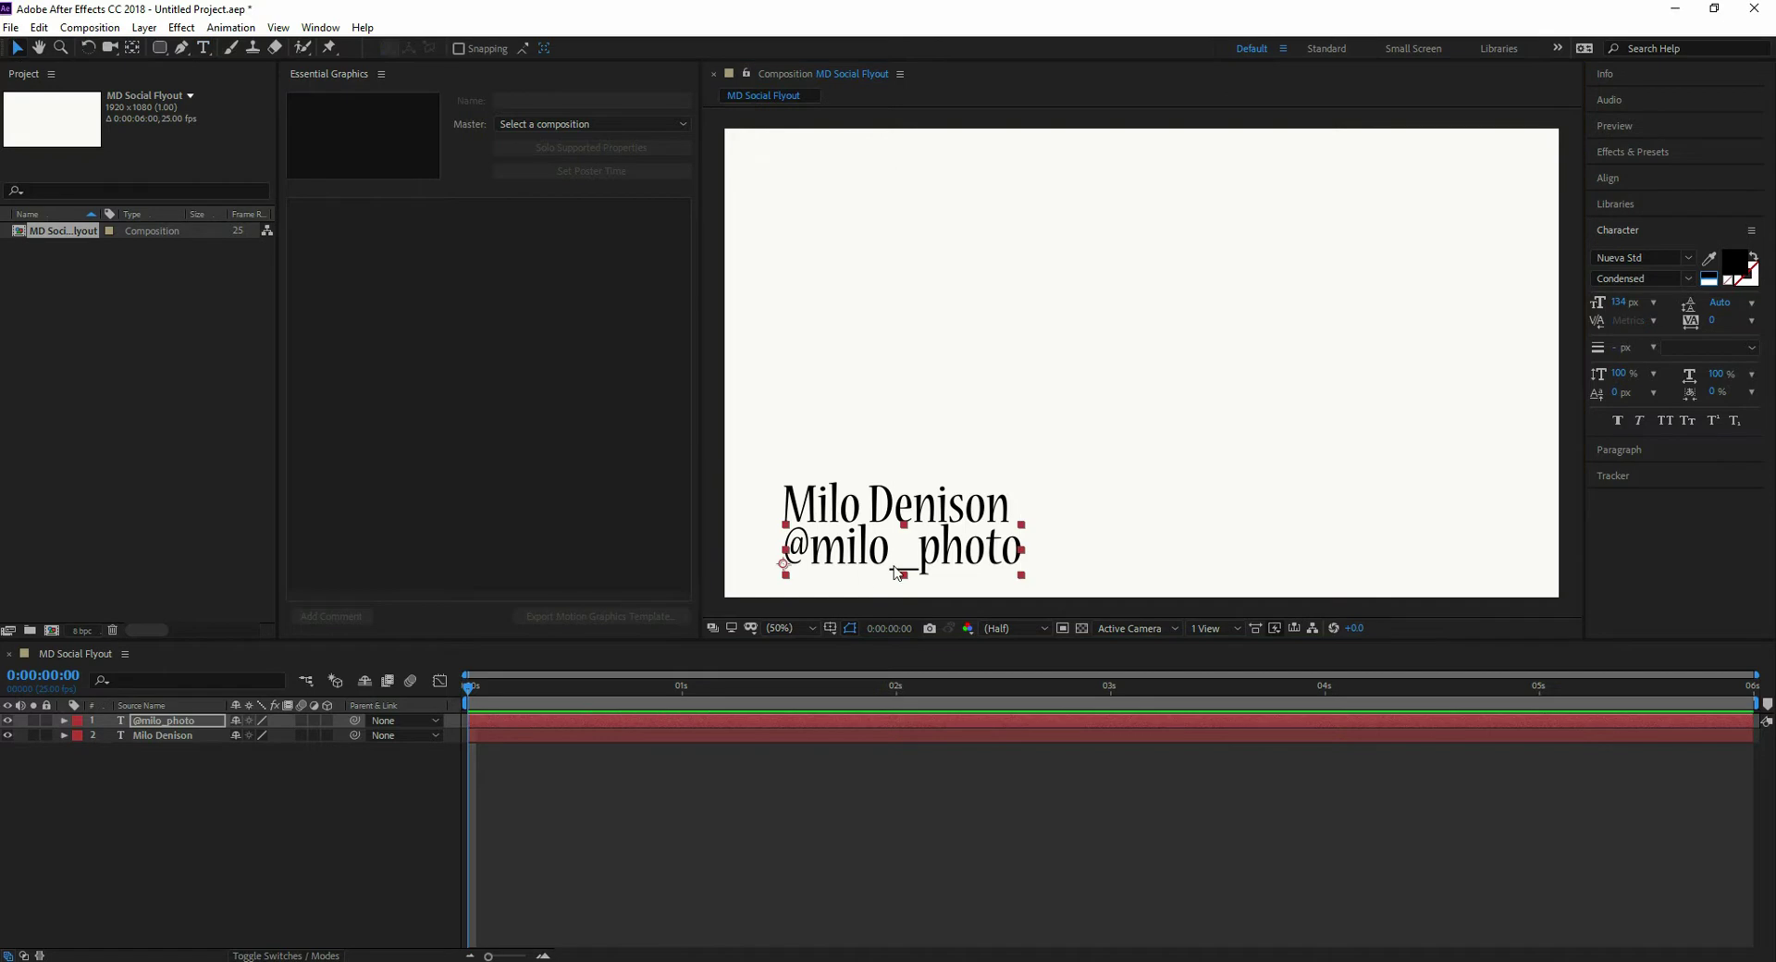
# - Align the handle line under the name and scale it to 92%
pyautogui.moveTo(895, 551); pyautogui.dragTo(893, 558)
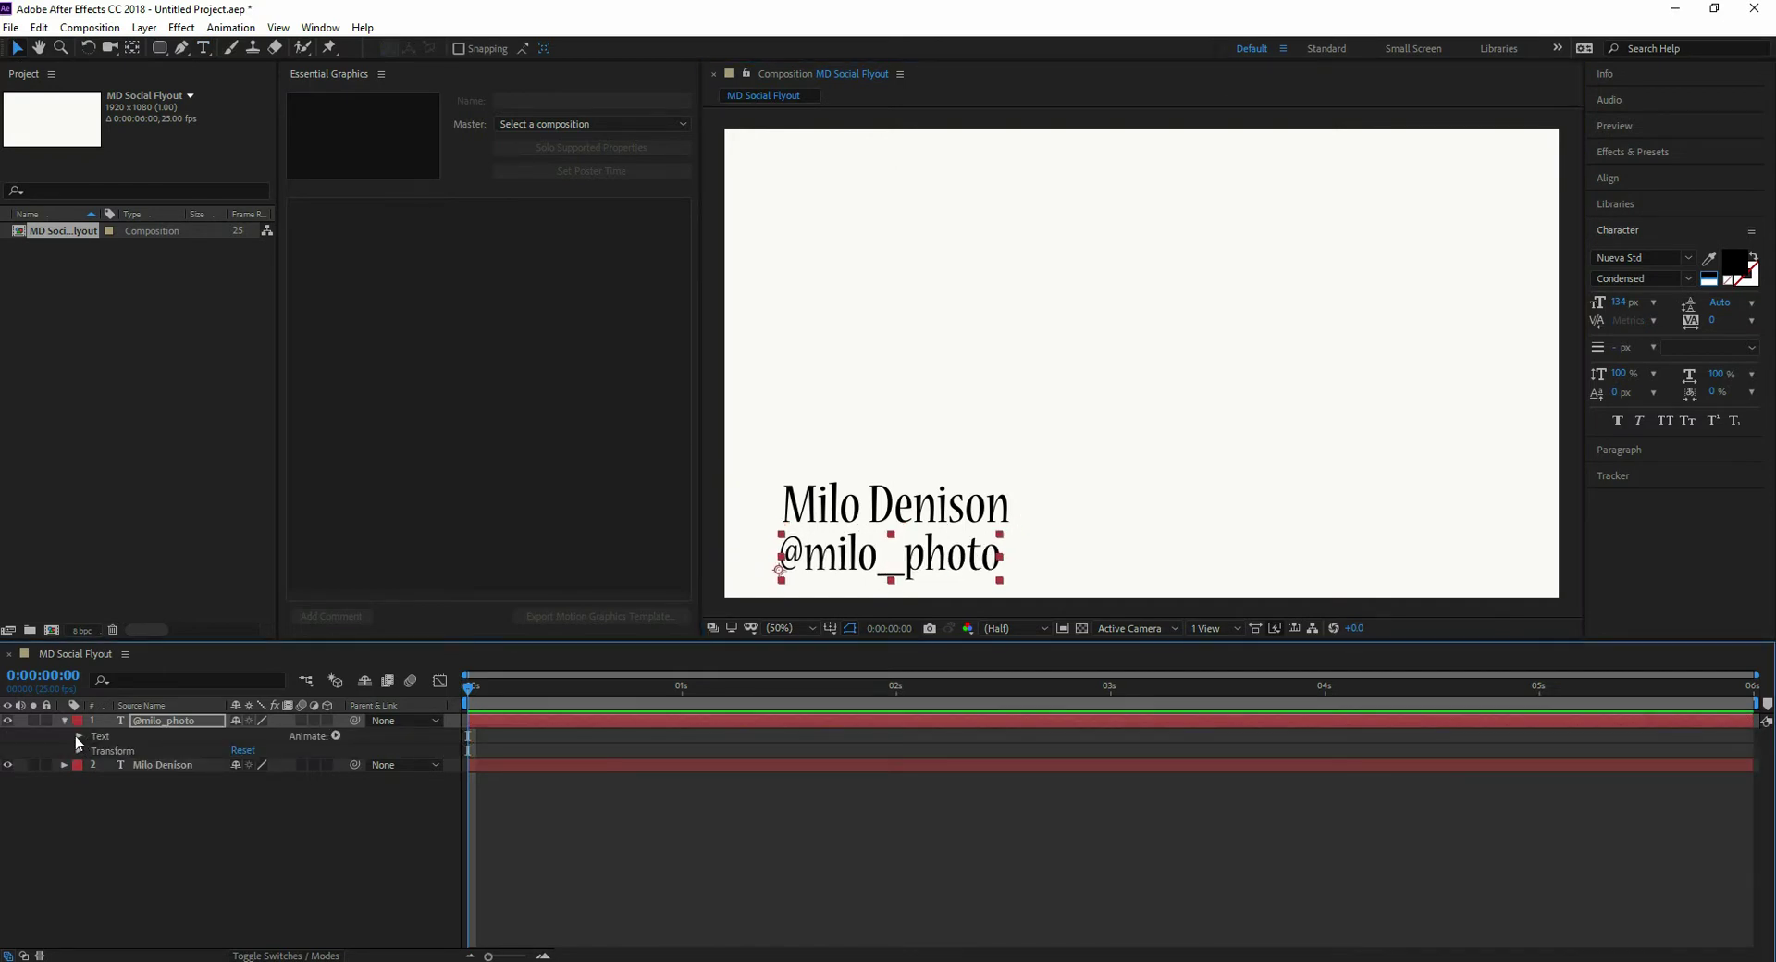
pyautogui.click(80, 751)
pyautogui.moveTo(255, 794); pyautogui.dragTo(252, 797)
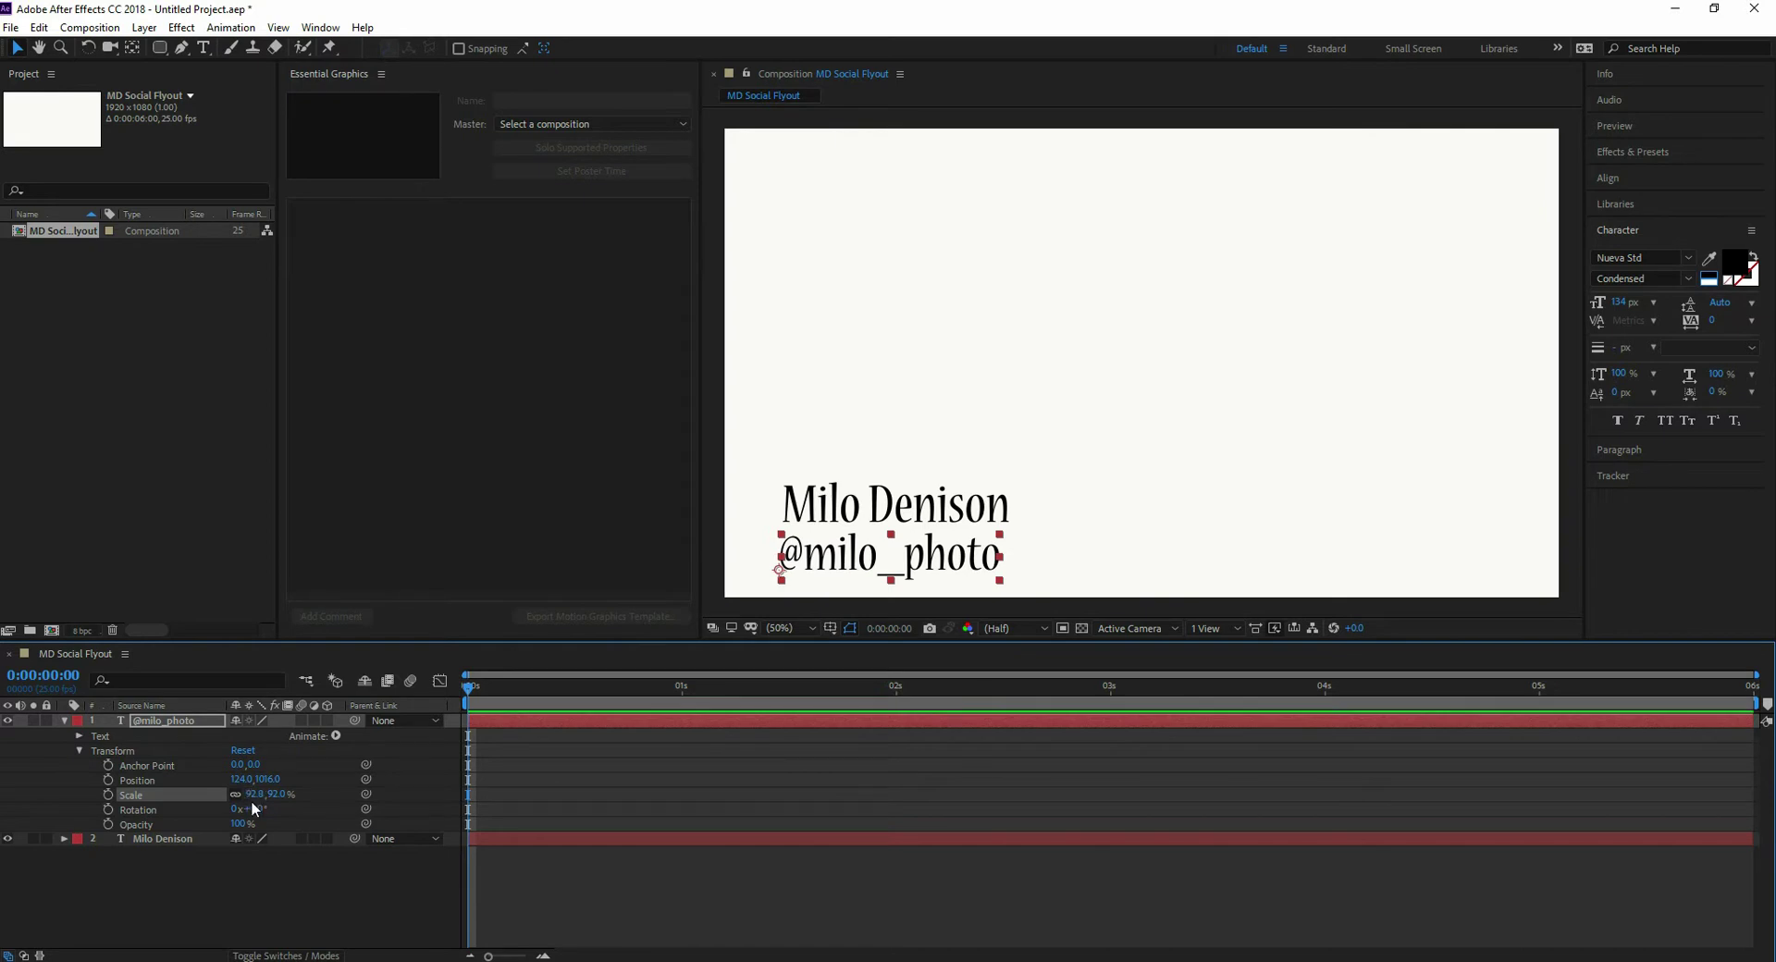
pyautogui.click(874, 504)
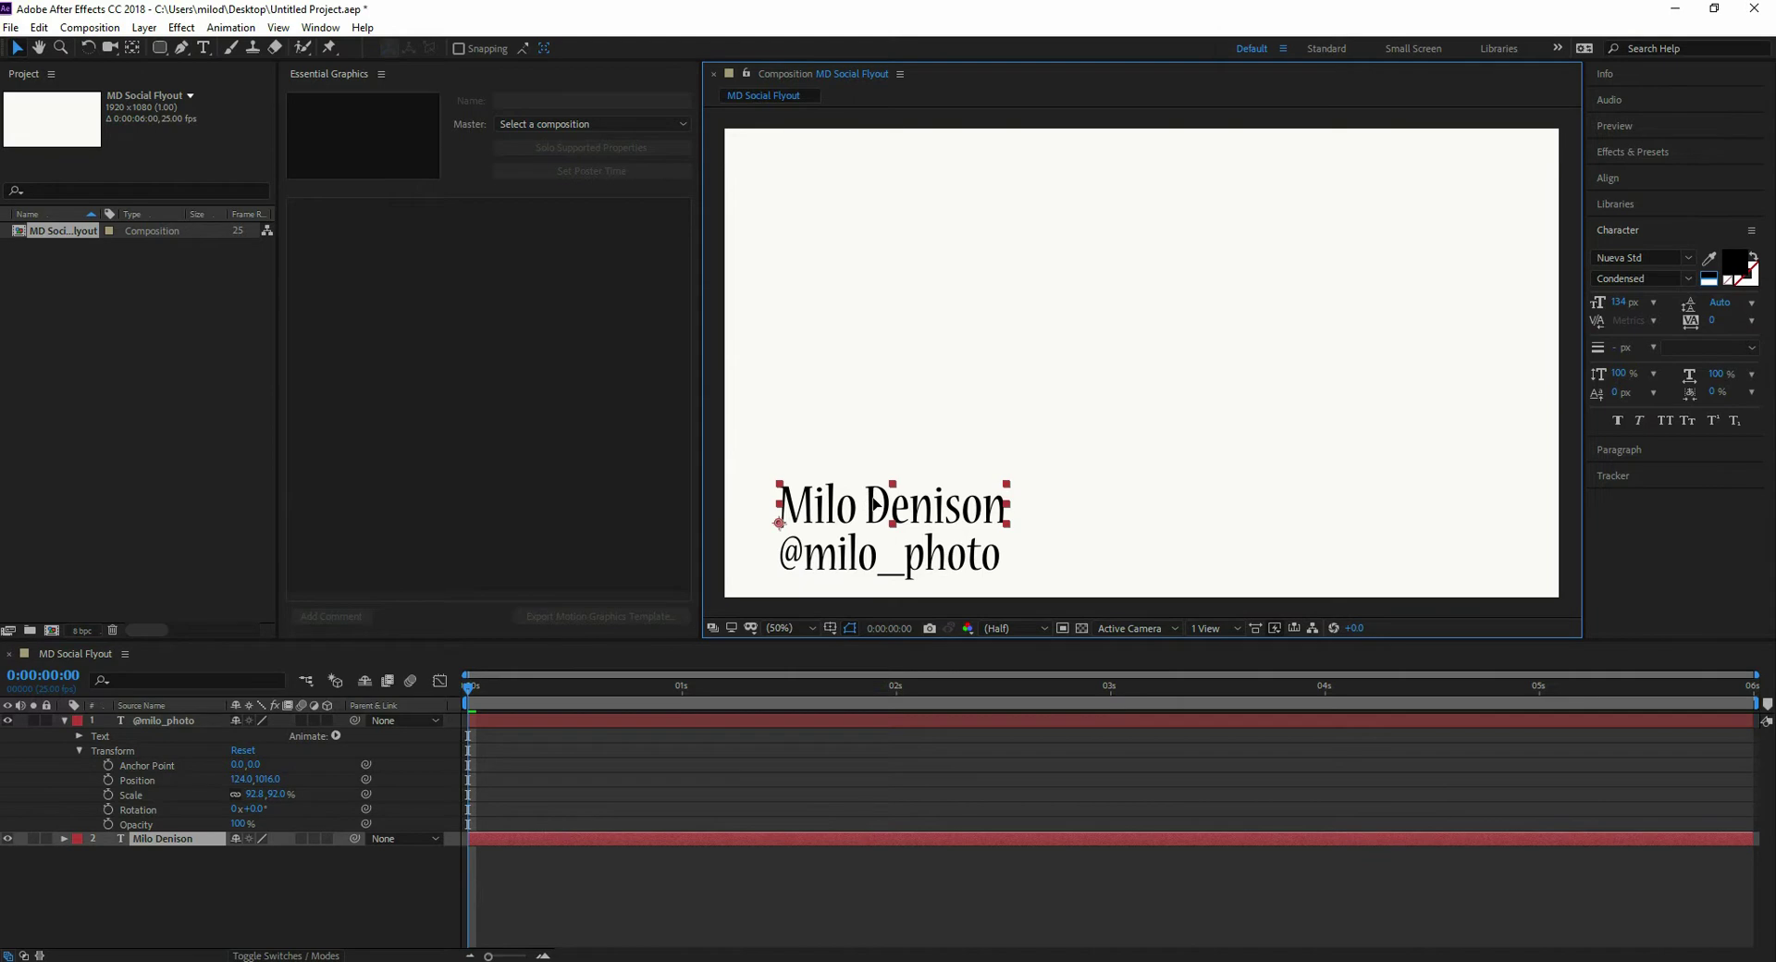
pyautogui.click(999, 404)
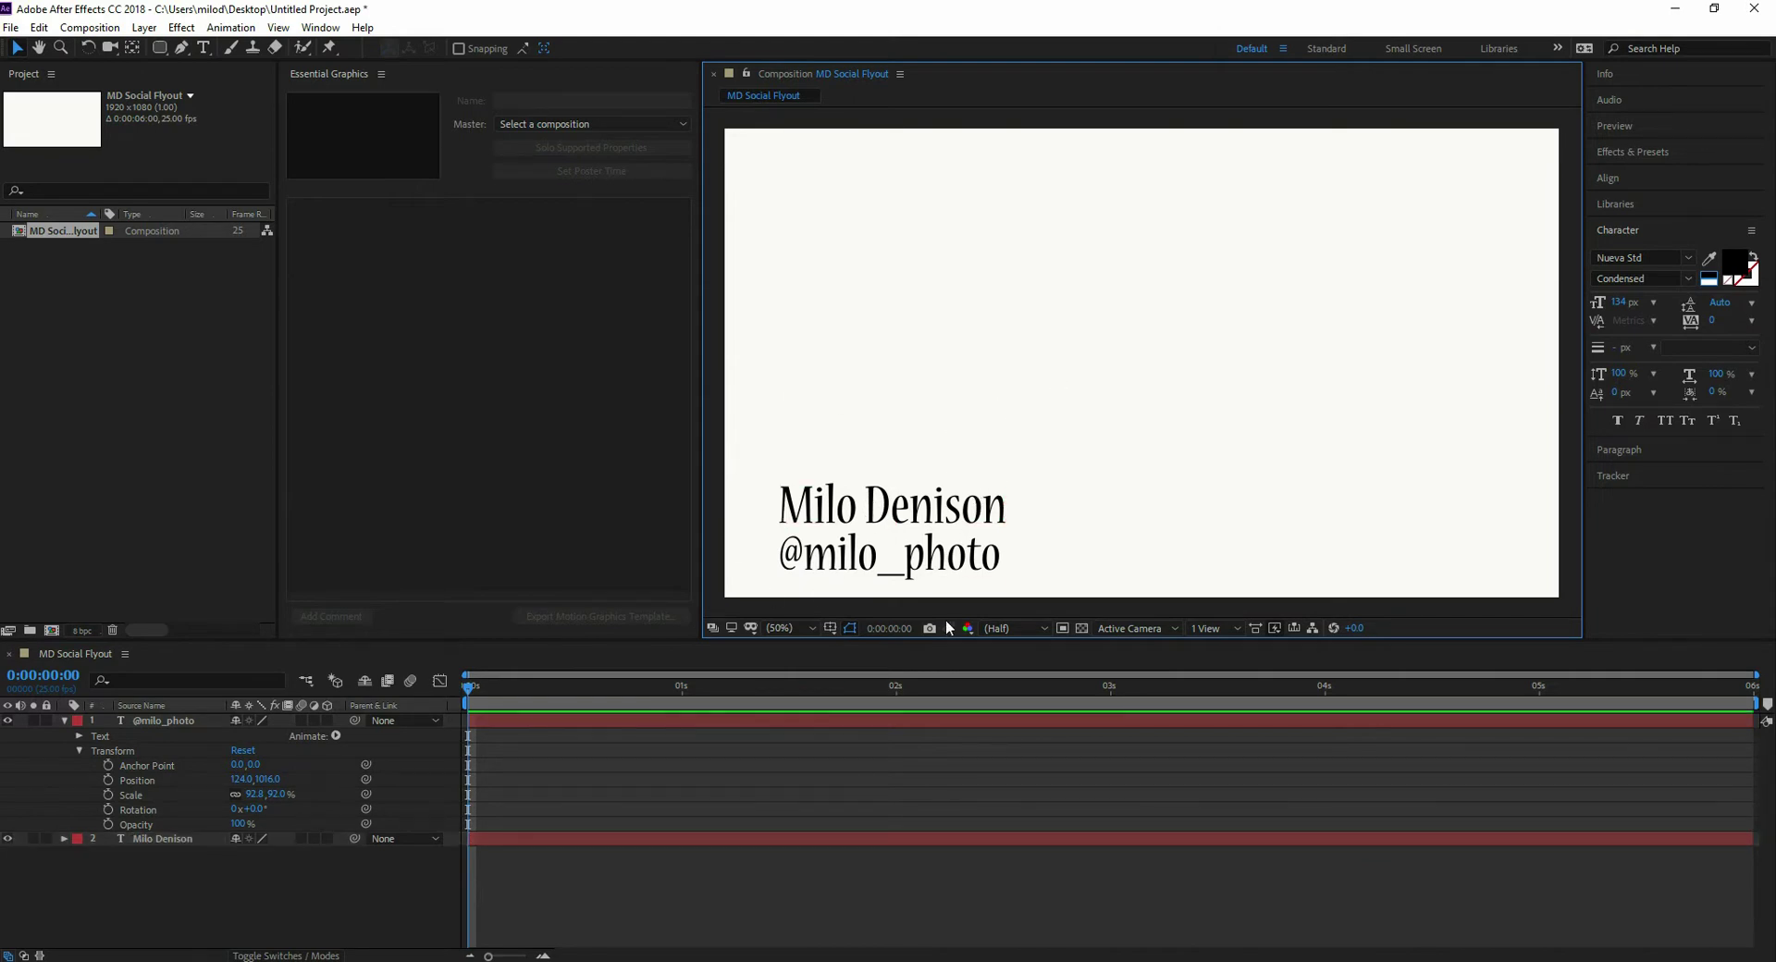
# - Draw a closed four-corner cyan-filled shape around the text with the Pen tool
pyautogui.click(63, 721)
pyautogui.click(181, 48)
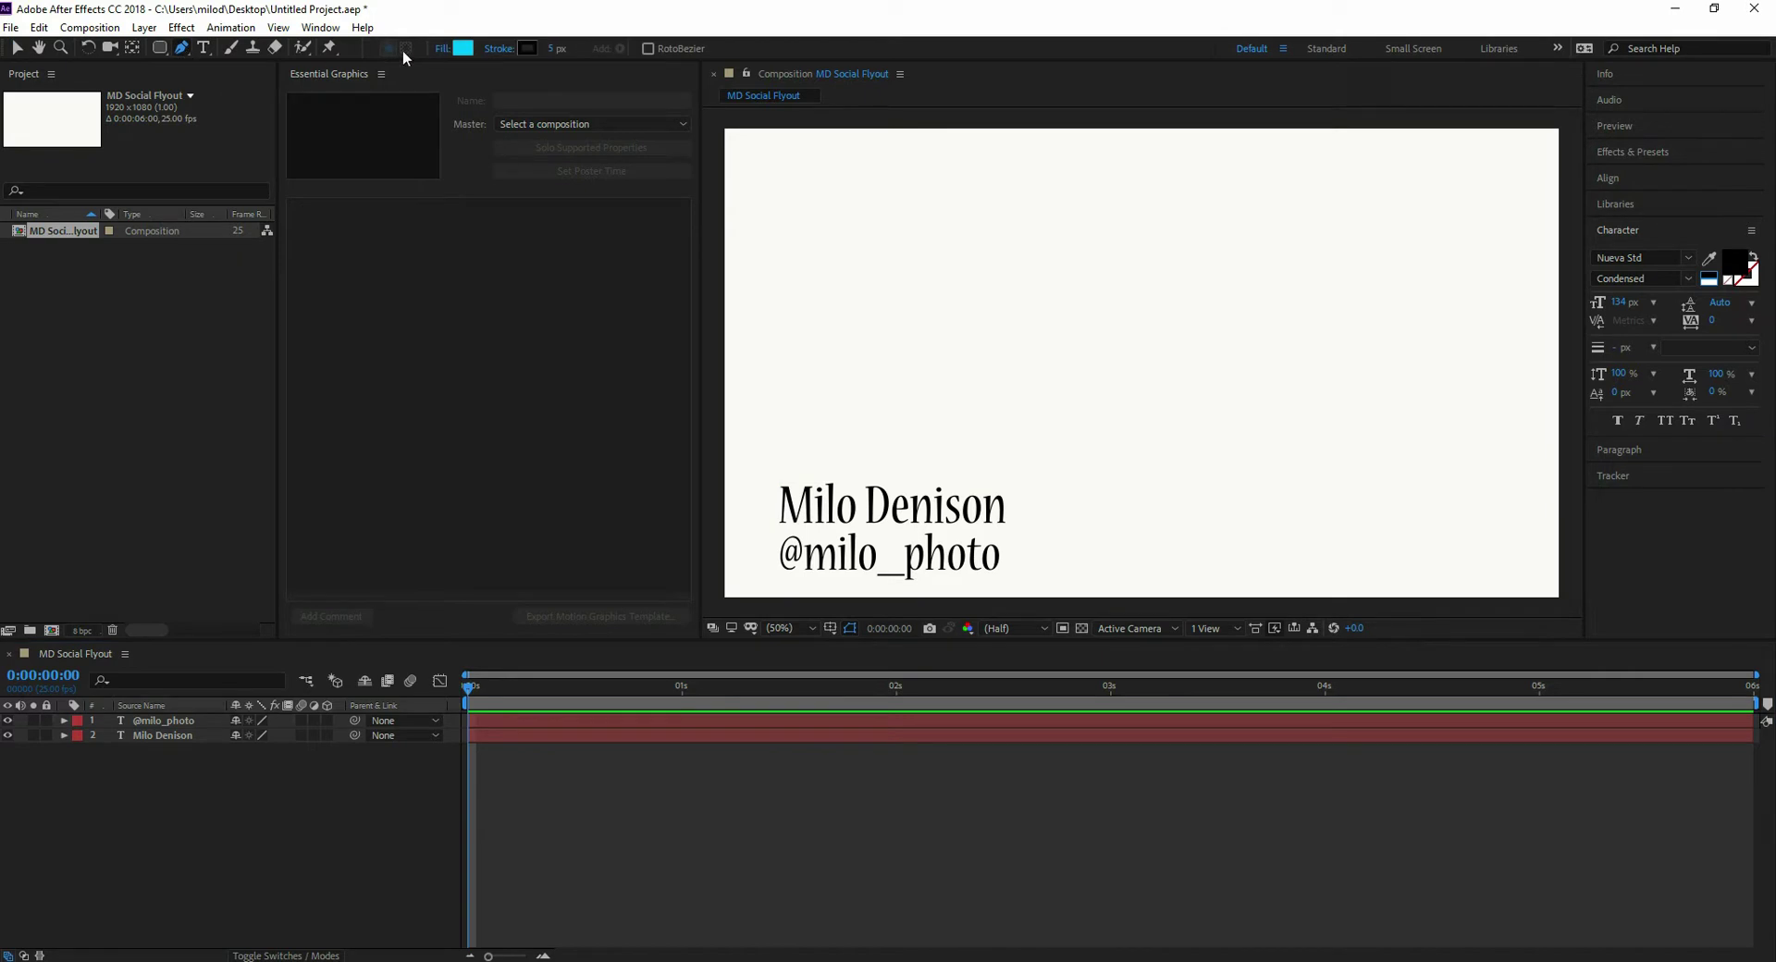
pyautogui.click(465, 52)
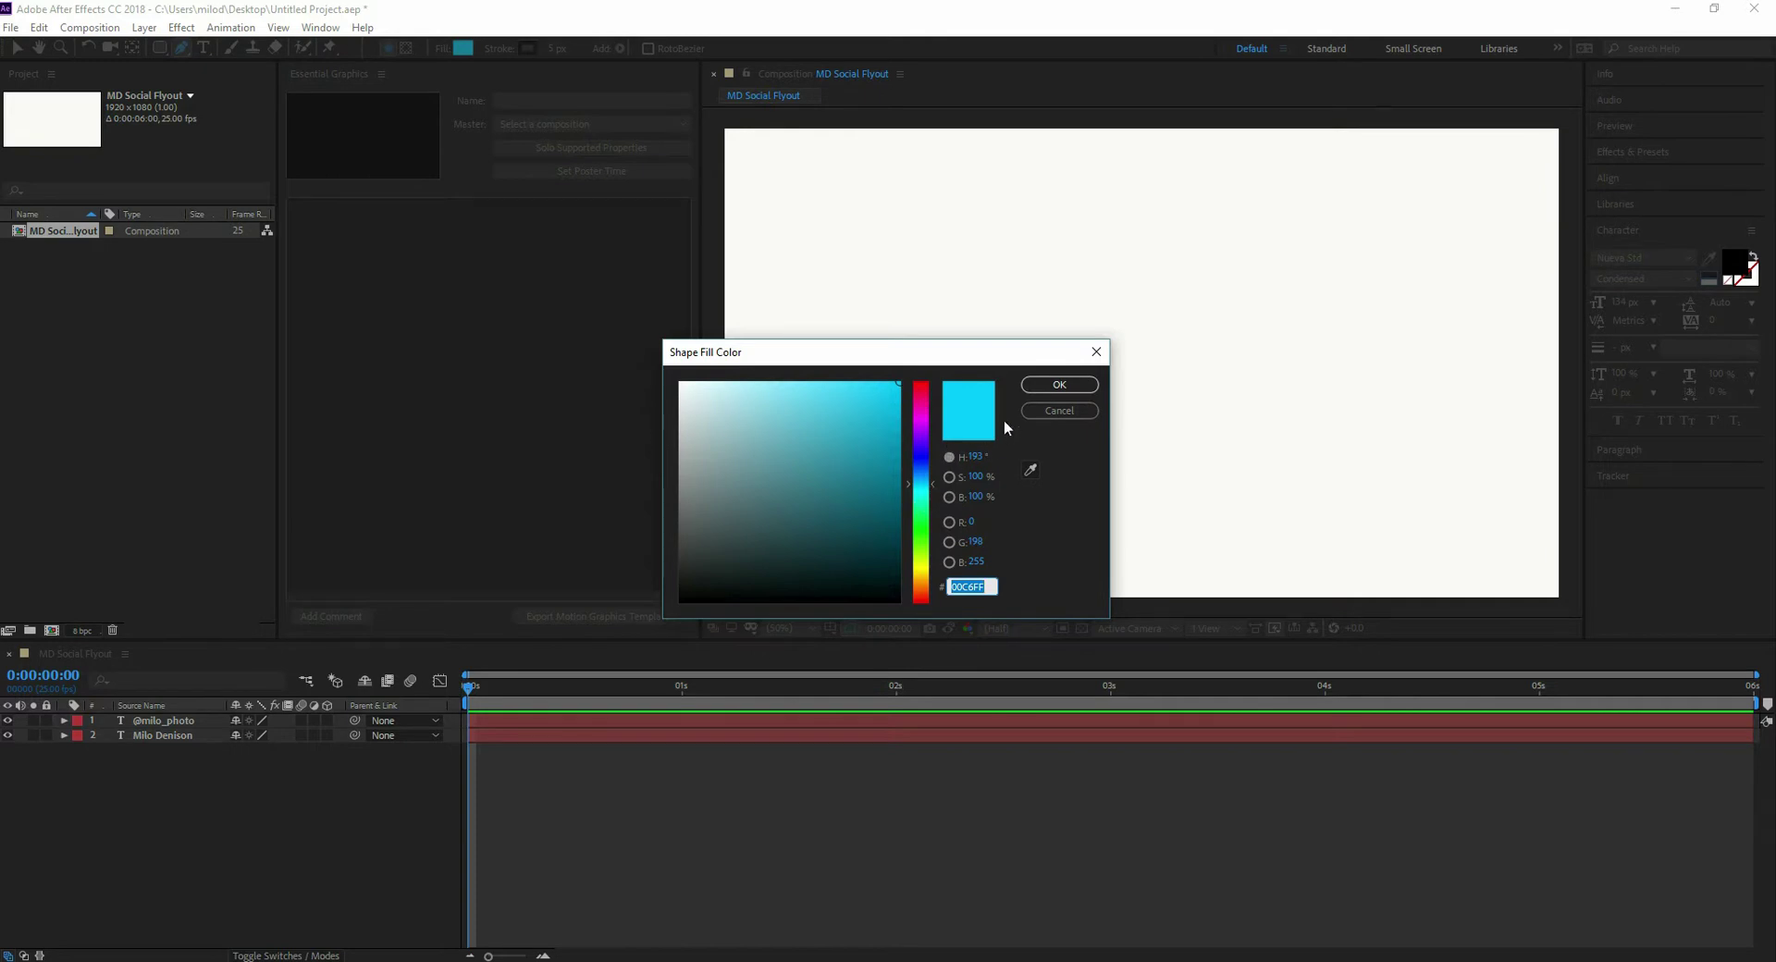
pyautogui.click(1036, 396)
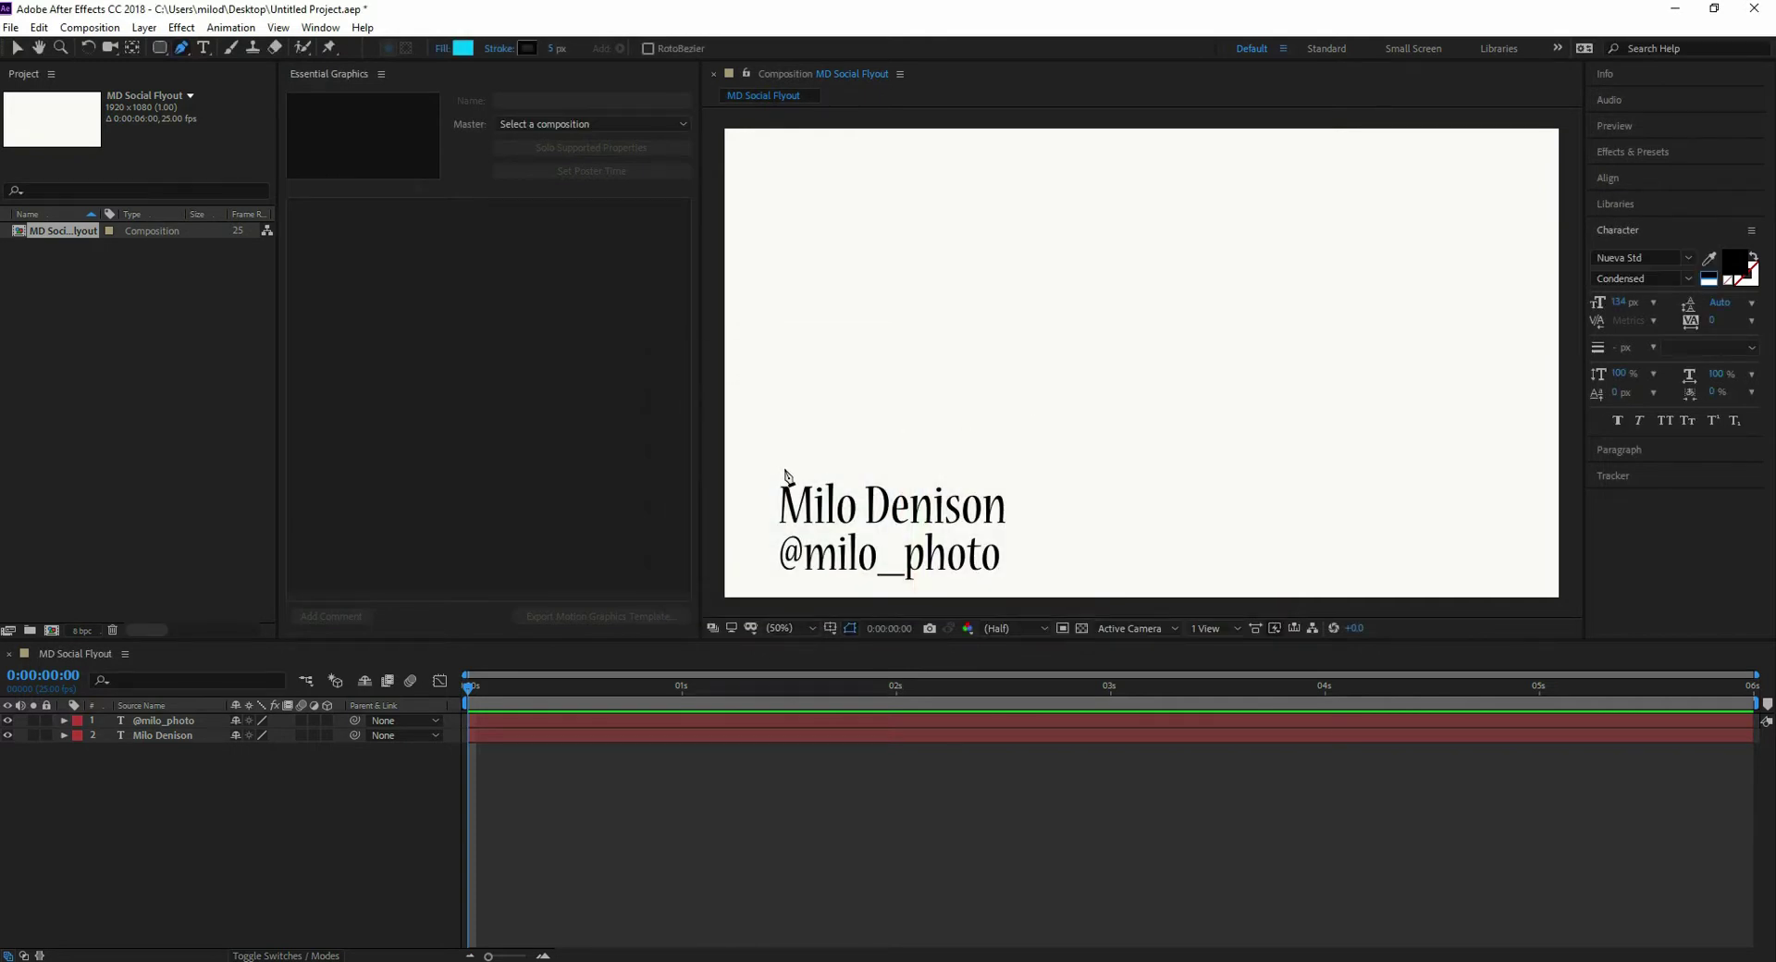
pyautogui.click(748, 479)
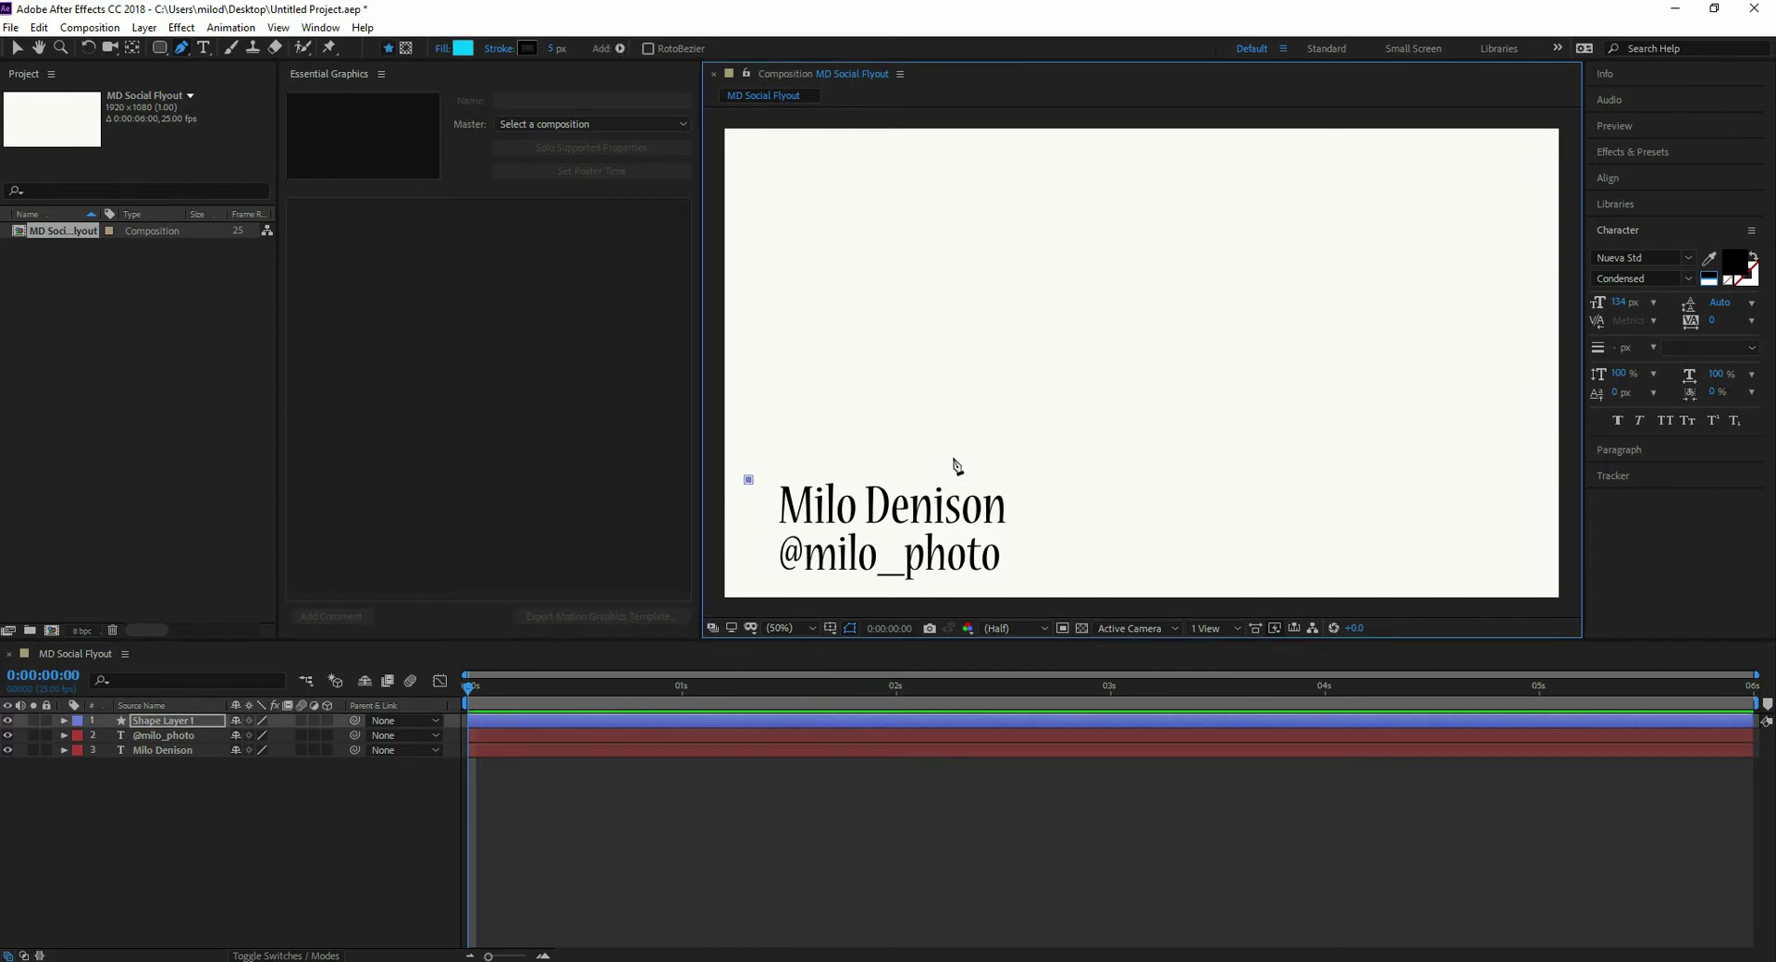
pyautogui.click(1021, 442)
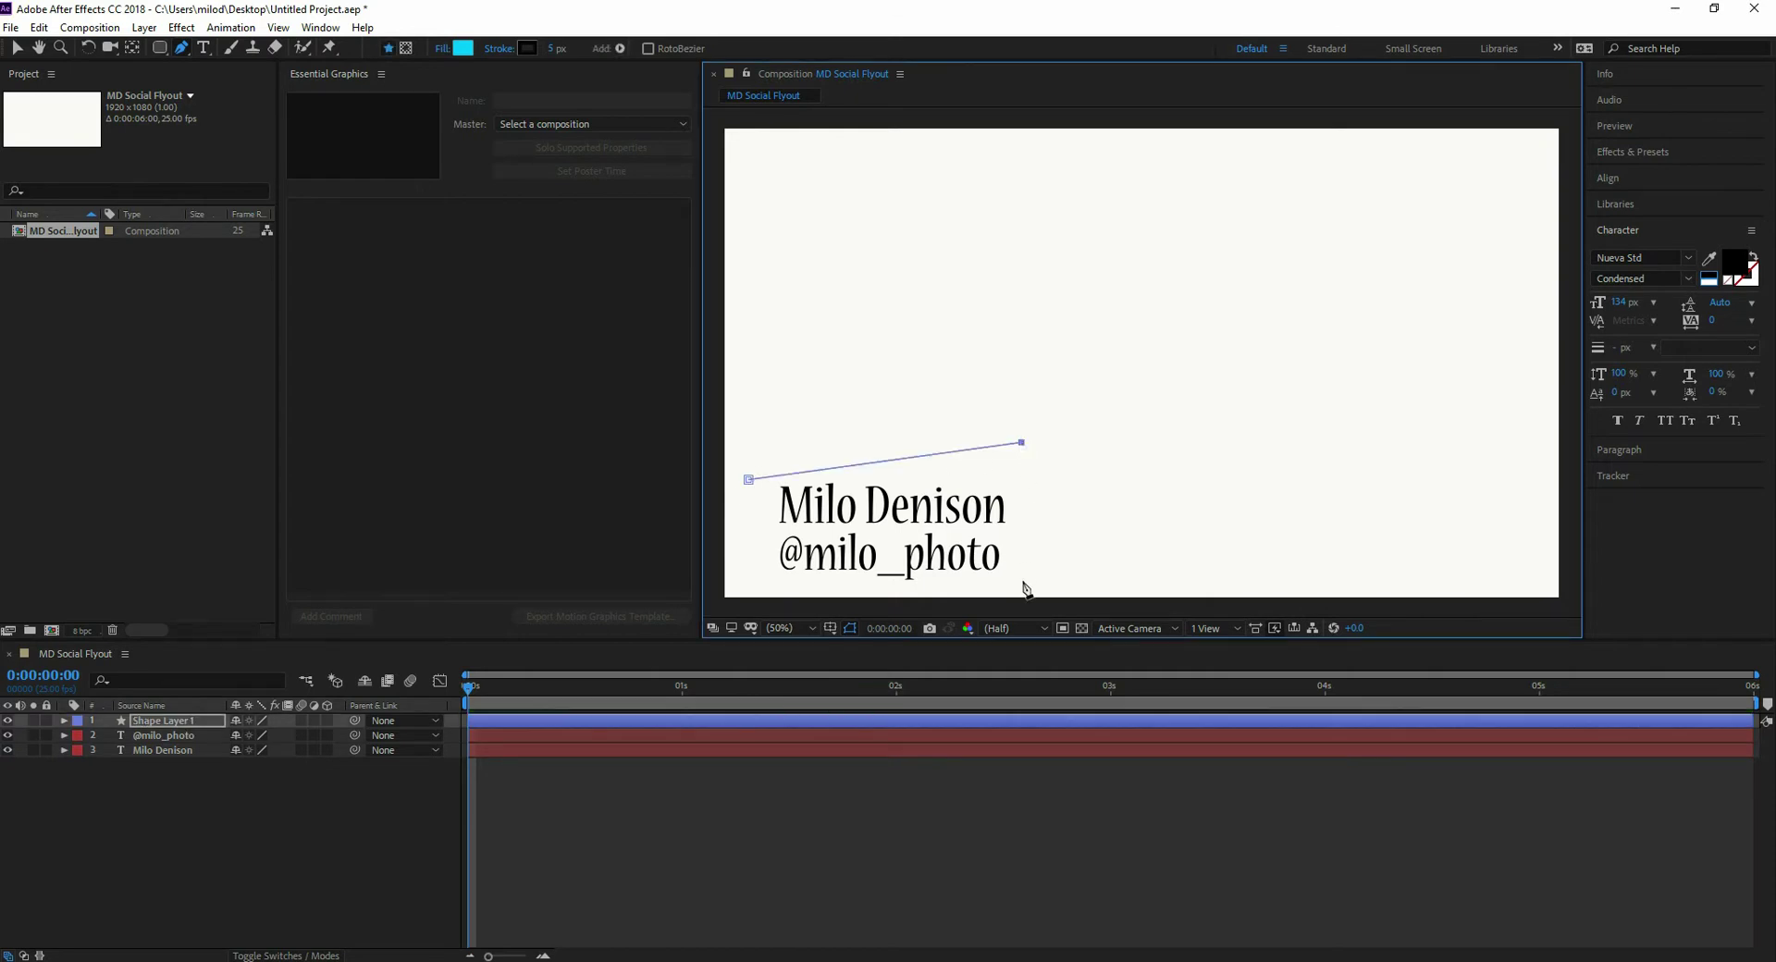
pyautogui.click(1028, 587)
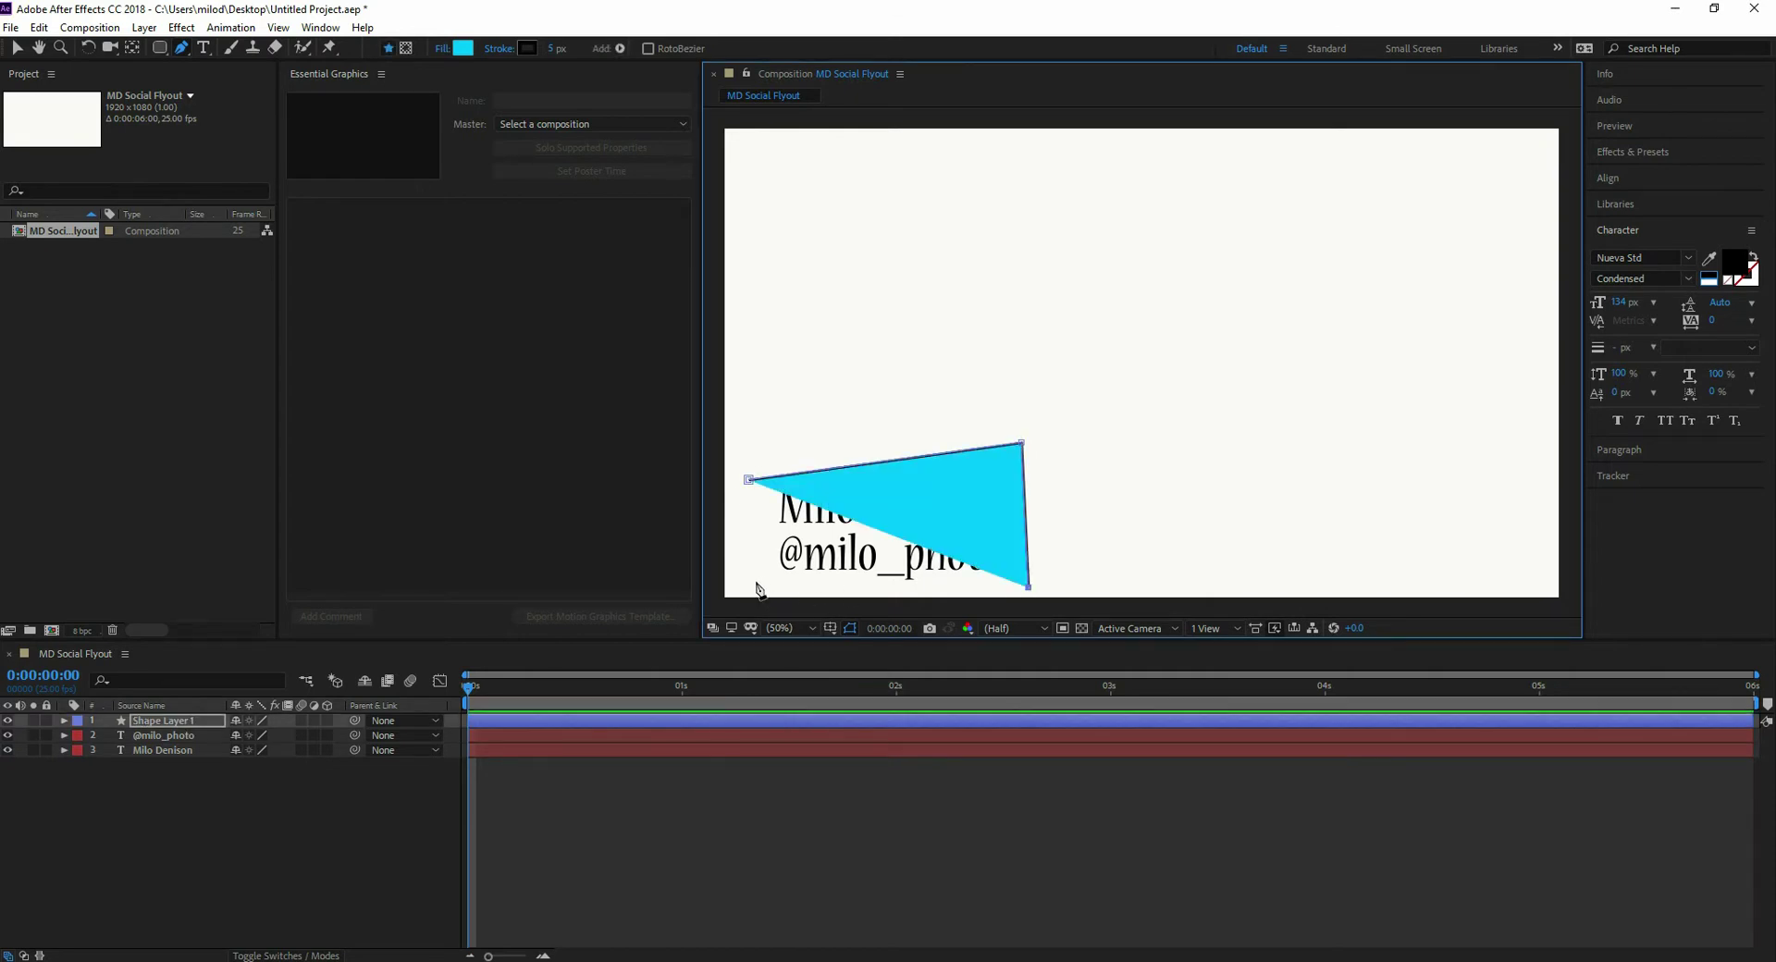
pyautogui.click(753, 577)
pyautogui.click(749, 479)
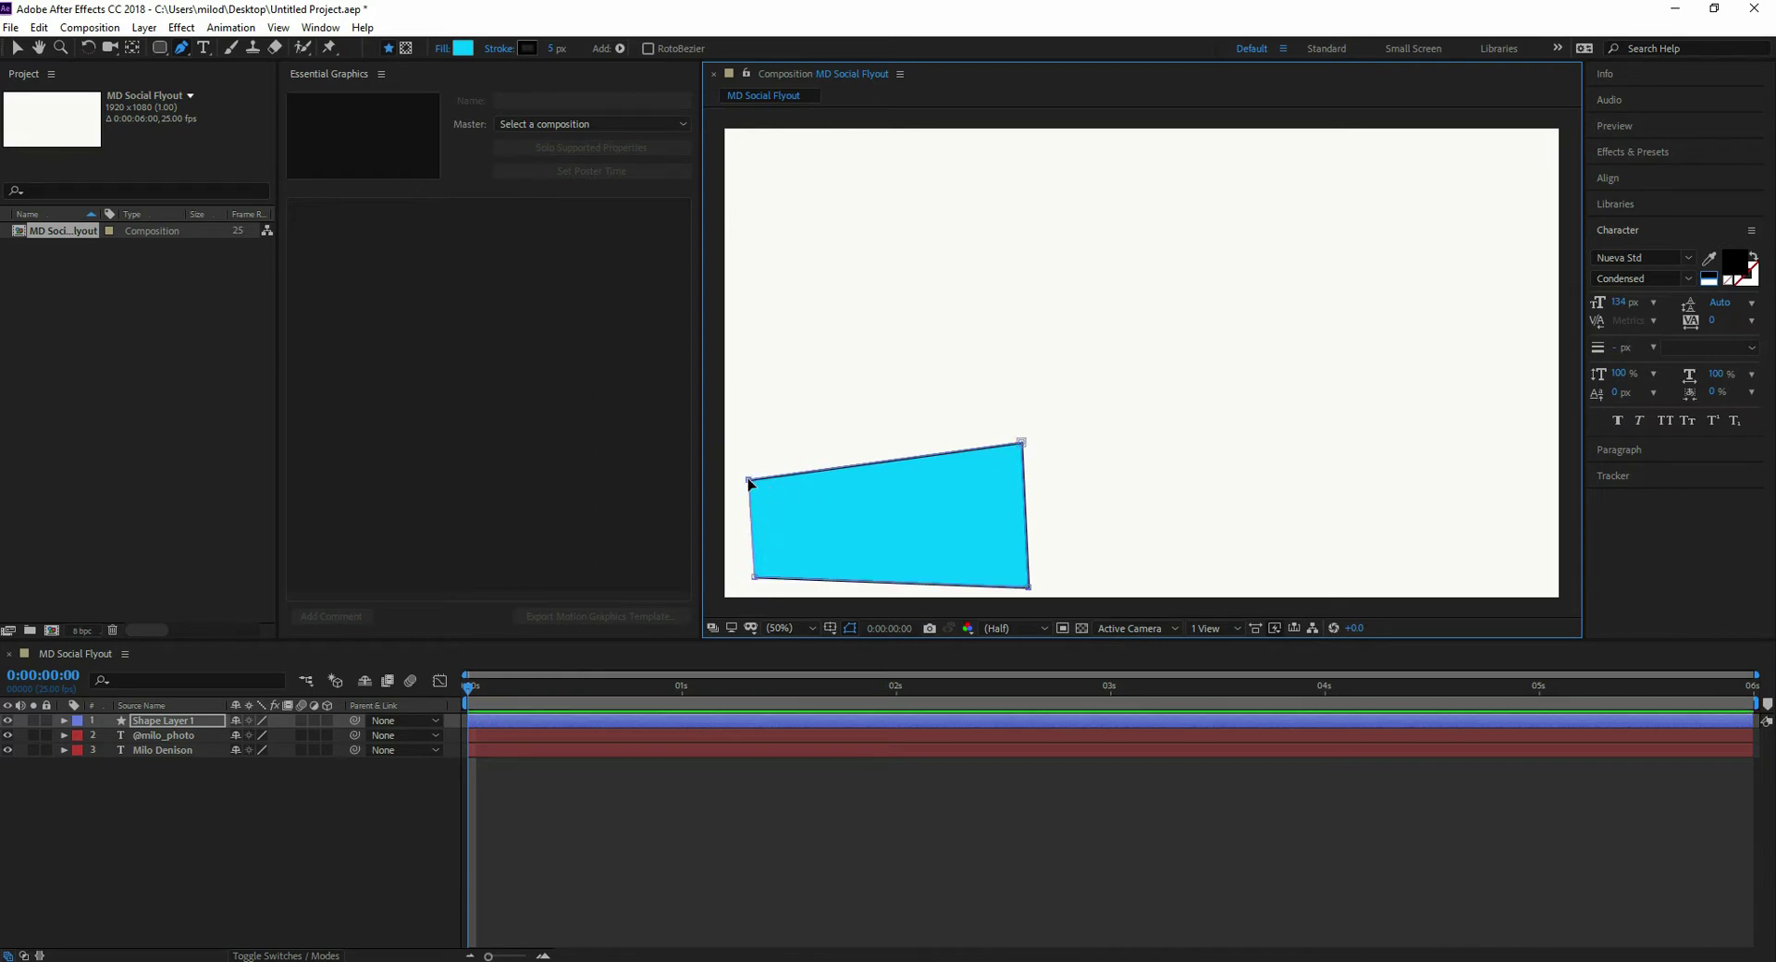
# - Adjust the shape's top-left and bottom-right corners and thicken its dark outline to about 9 px
pyautogui.moveTo(752, 480); pyautogui.dragTo(757, 479)
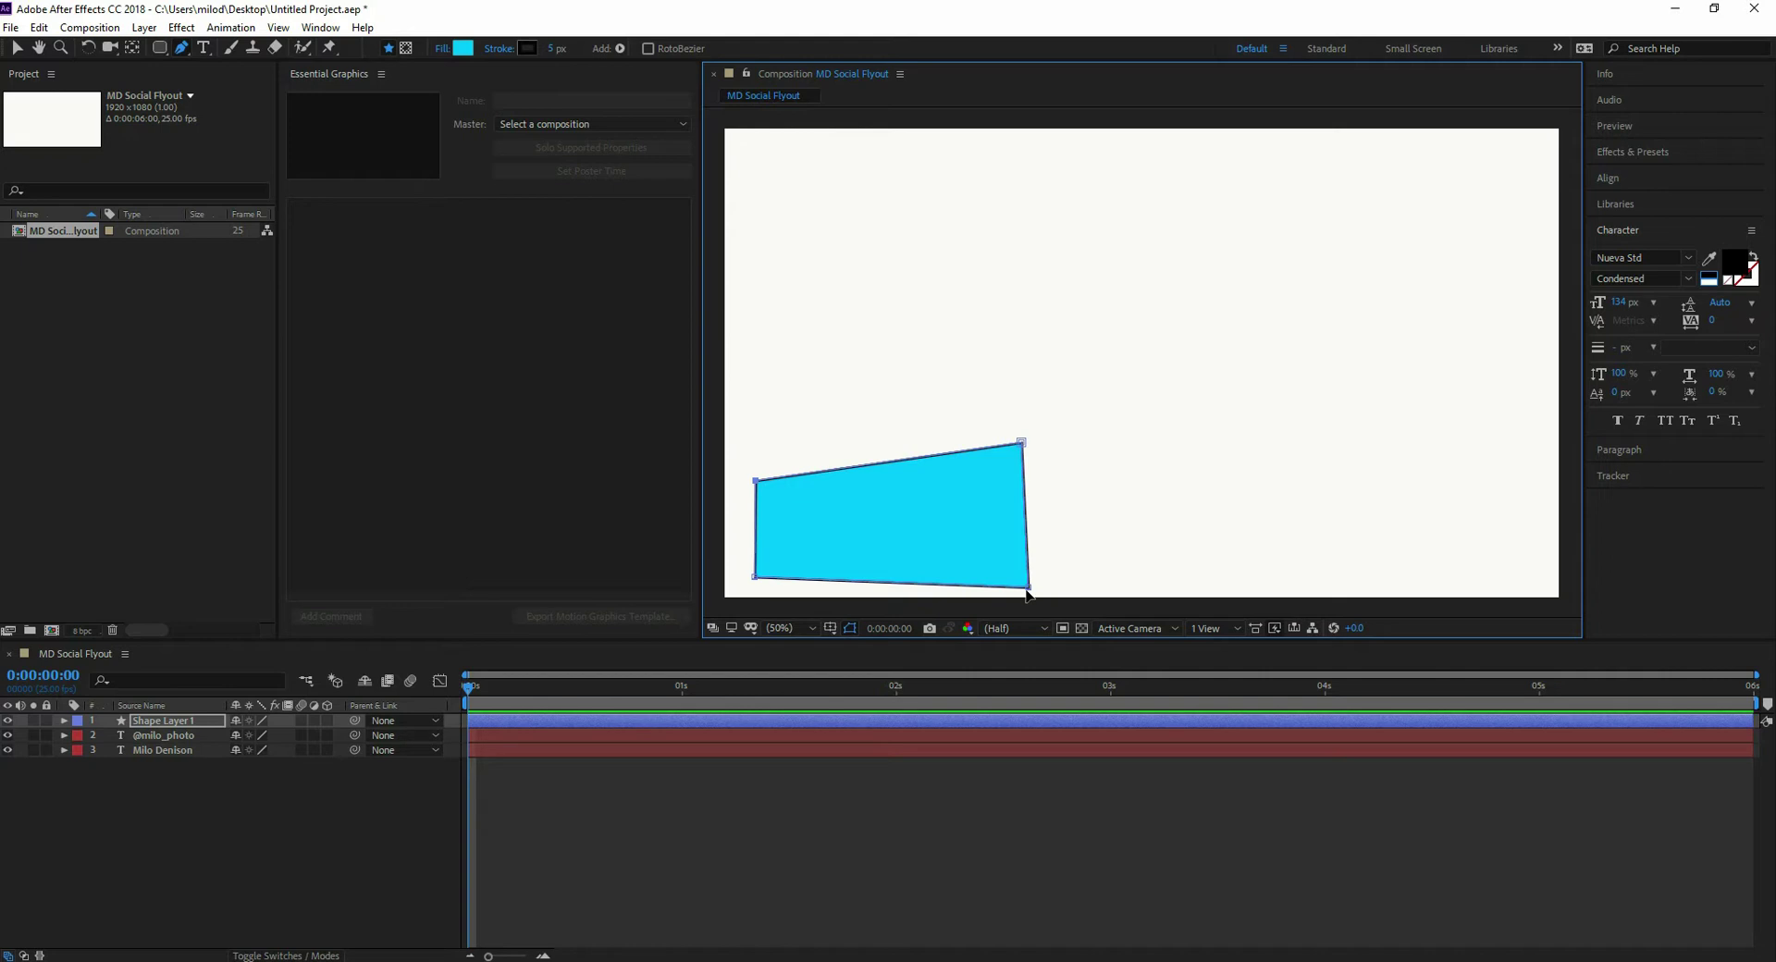
pyautogui.moveTo(1028, 587); pyautogui.dragTo(1041, 578)
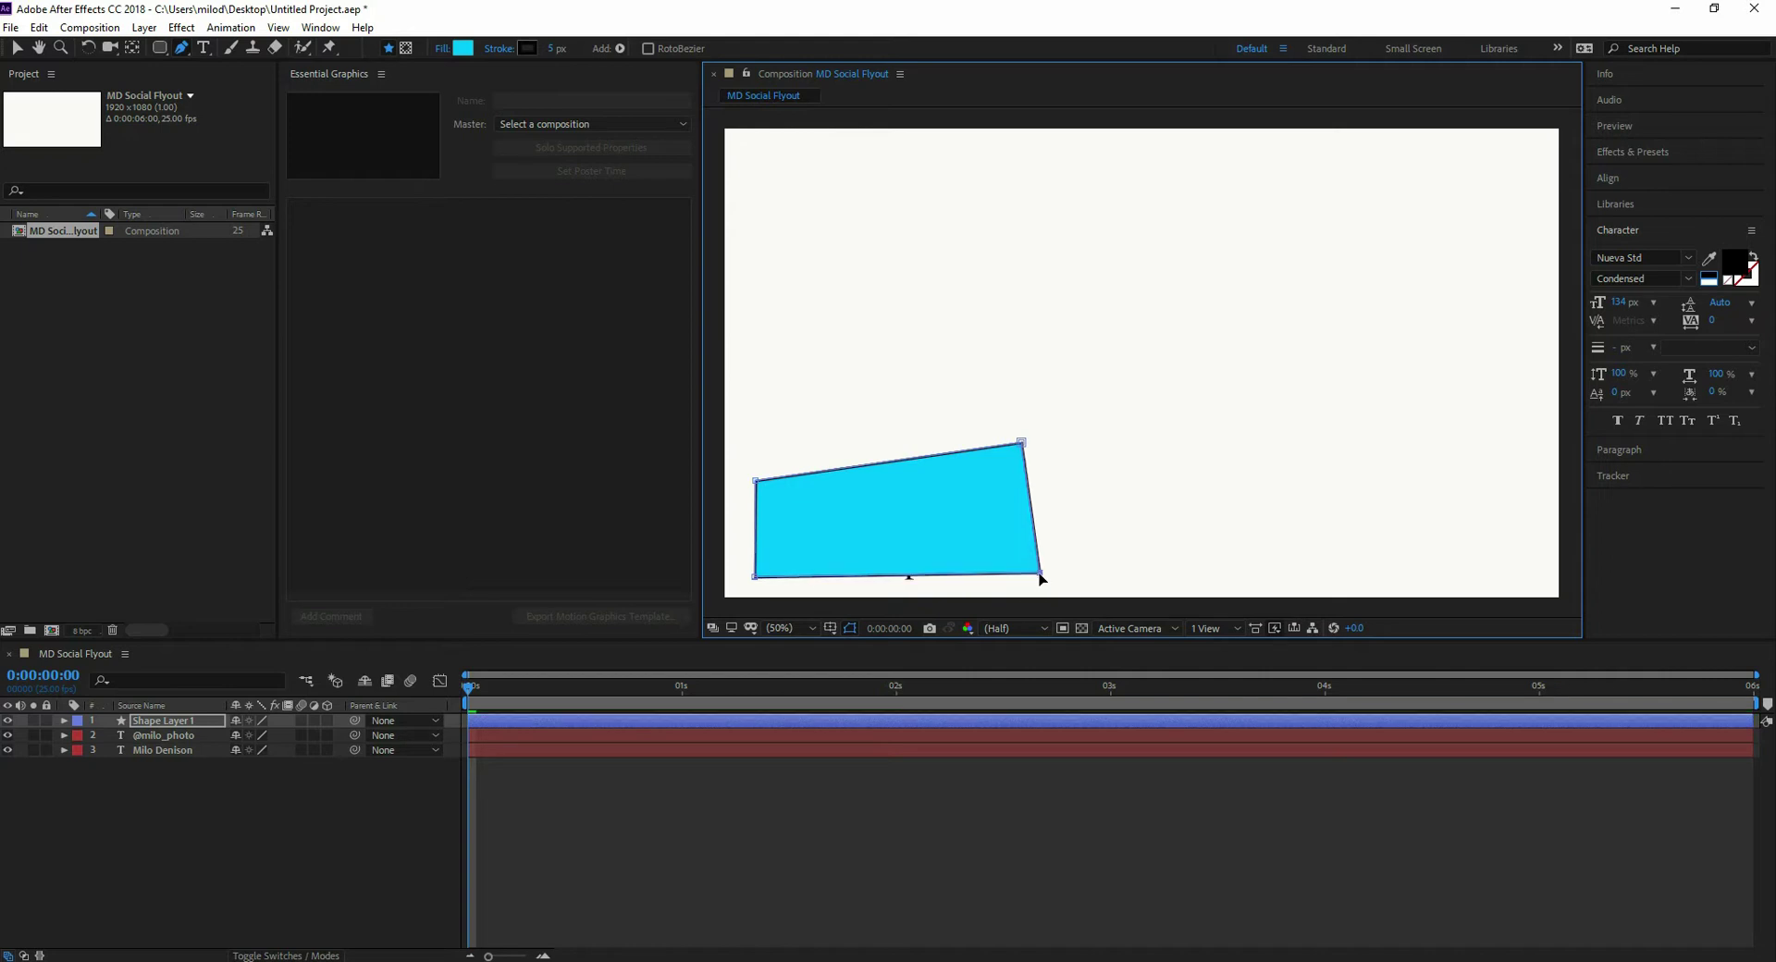
pyautogui.click(527, 49)
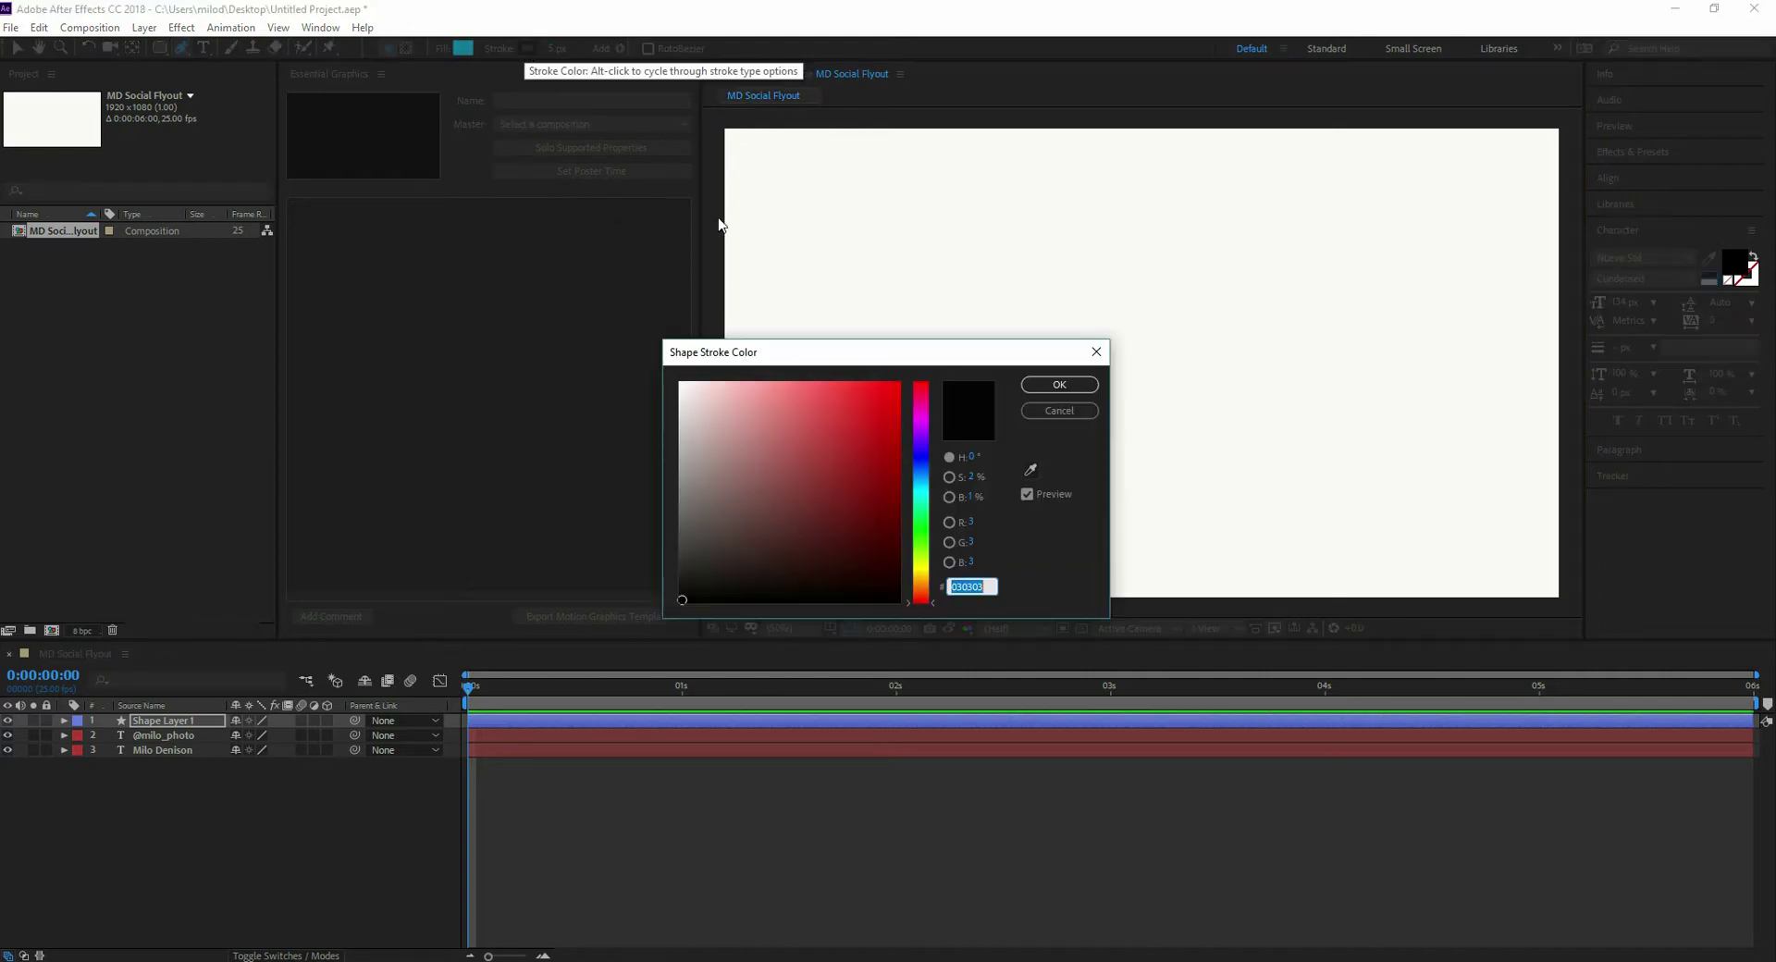
pyautogui.click(1058, 411)
pyautogui.moveTo(552, 48); pyautogui.dragTo(557, 48)
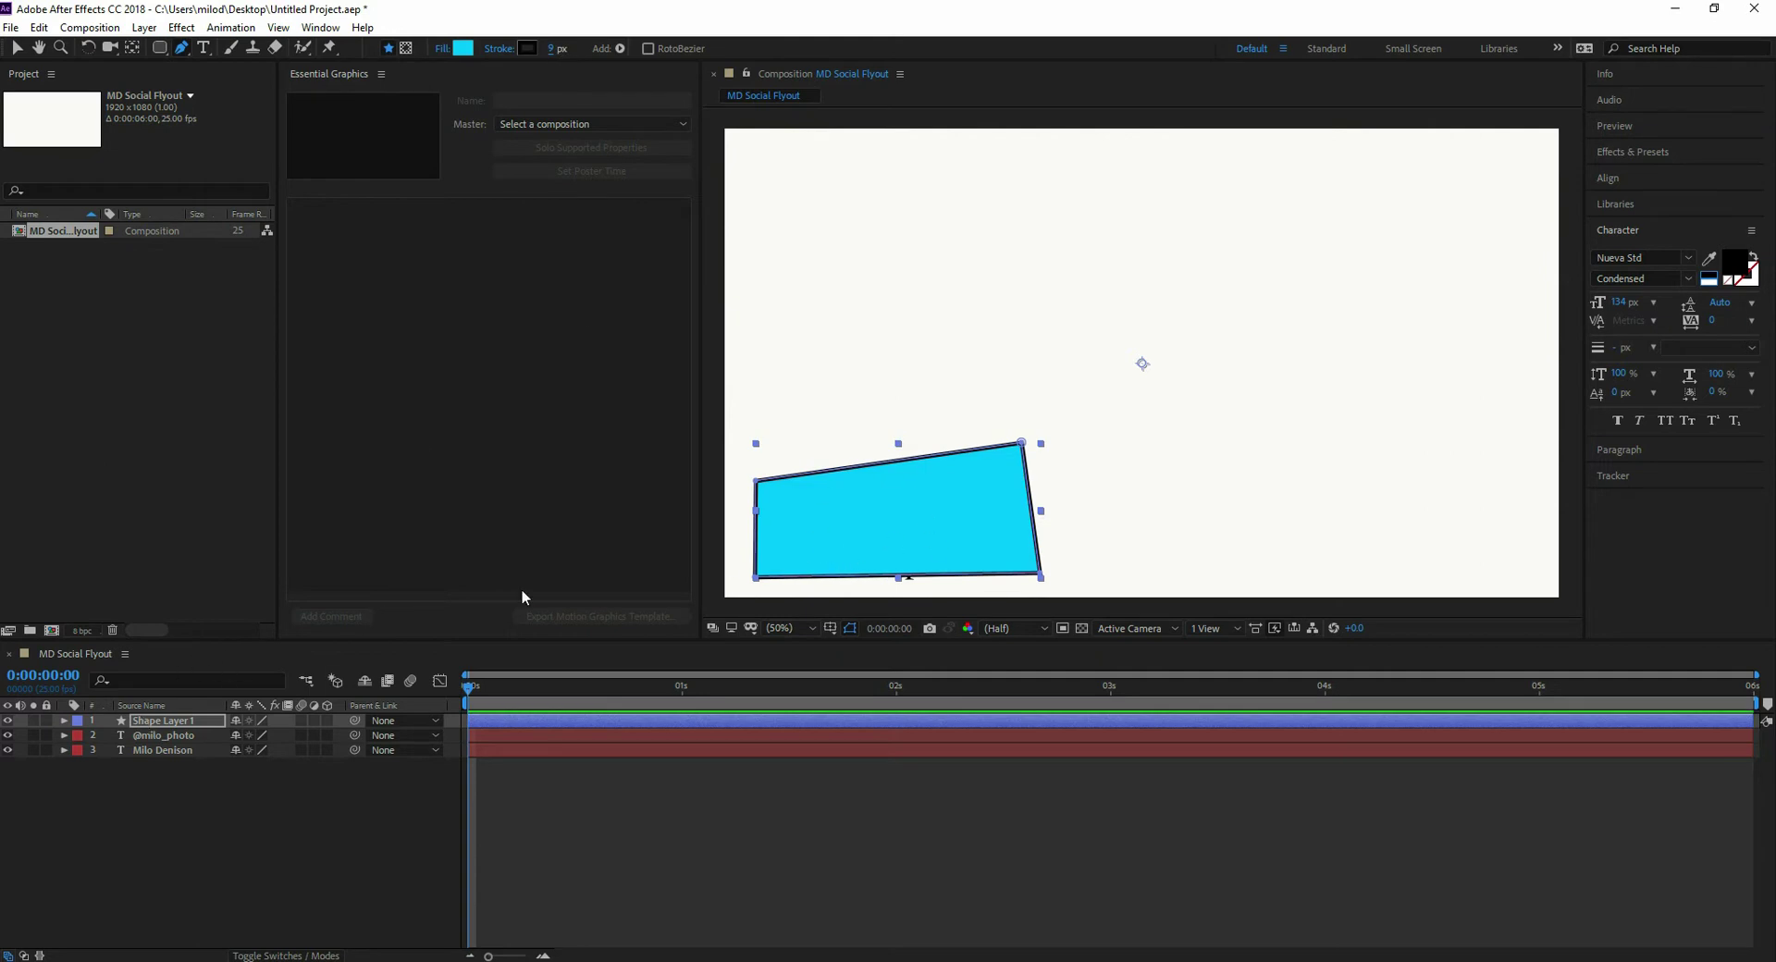
# - Move Shape Layer 1 below both text layers and reshape the cyan box to frame both lines
pyautogui.click(144, 775)
pyautogui.moveTo(136, 722); pyautogui.dragTo(143, 752)
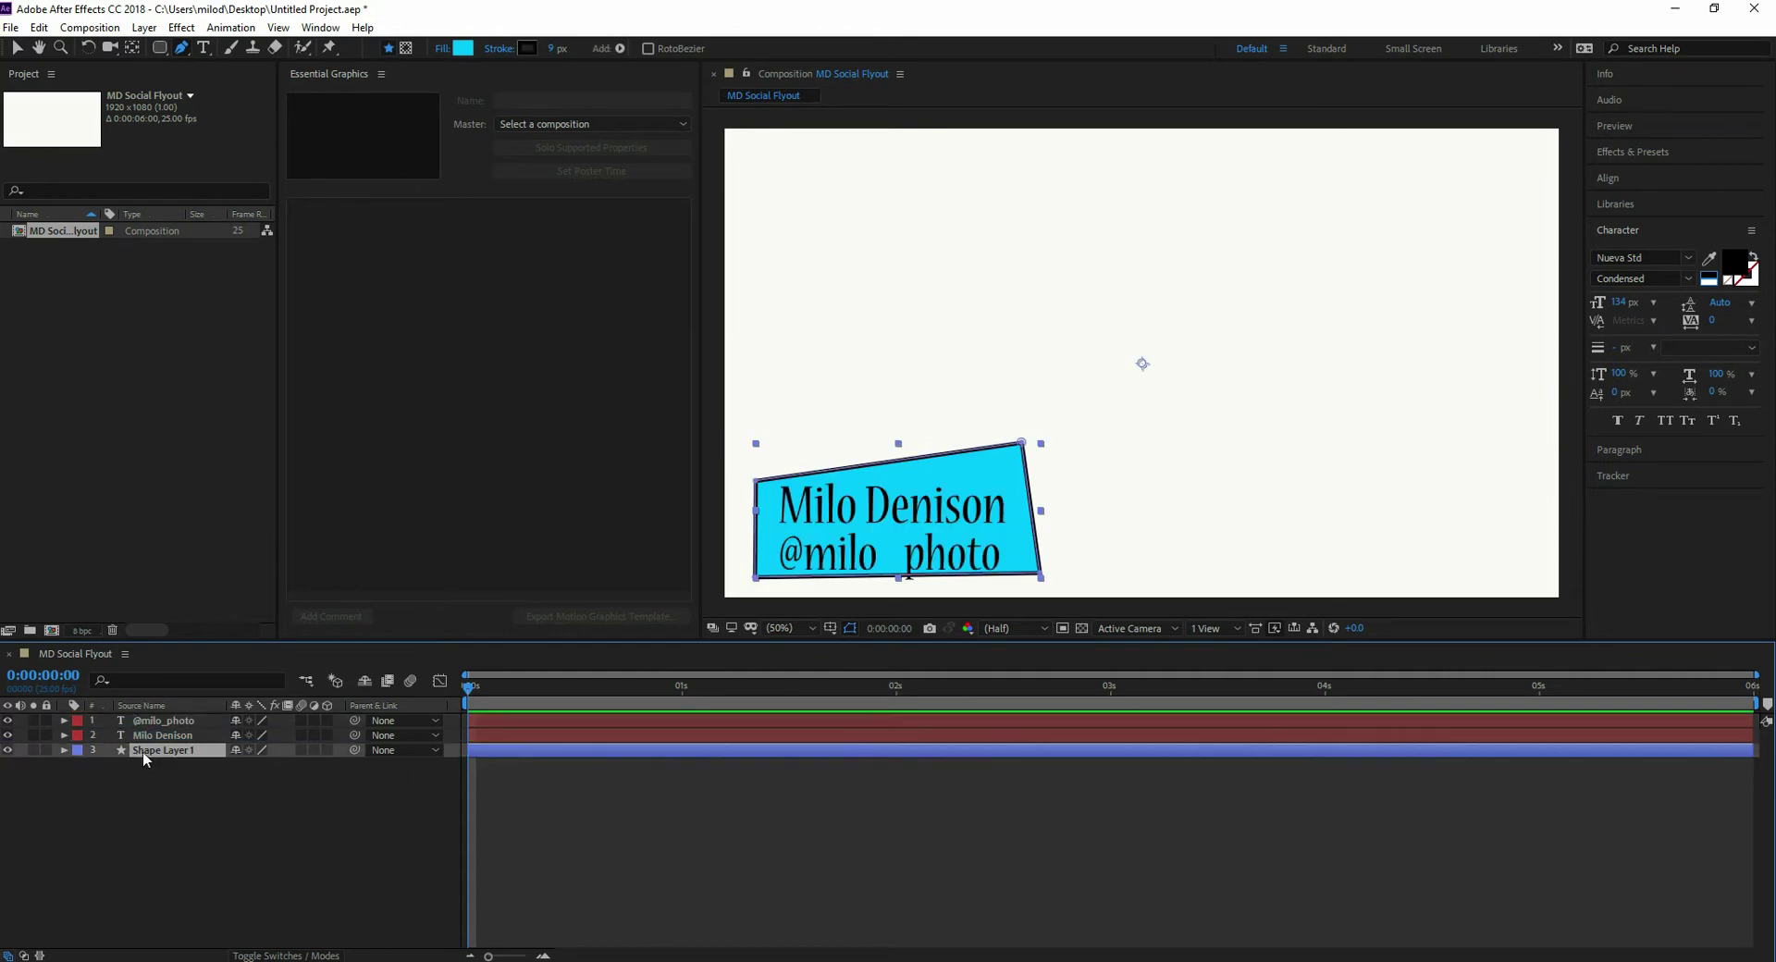
pyautogui.click(17, 47)
pyautogui.moveTo(949, 486); pyautogui.dragTo(946, 490)
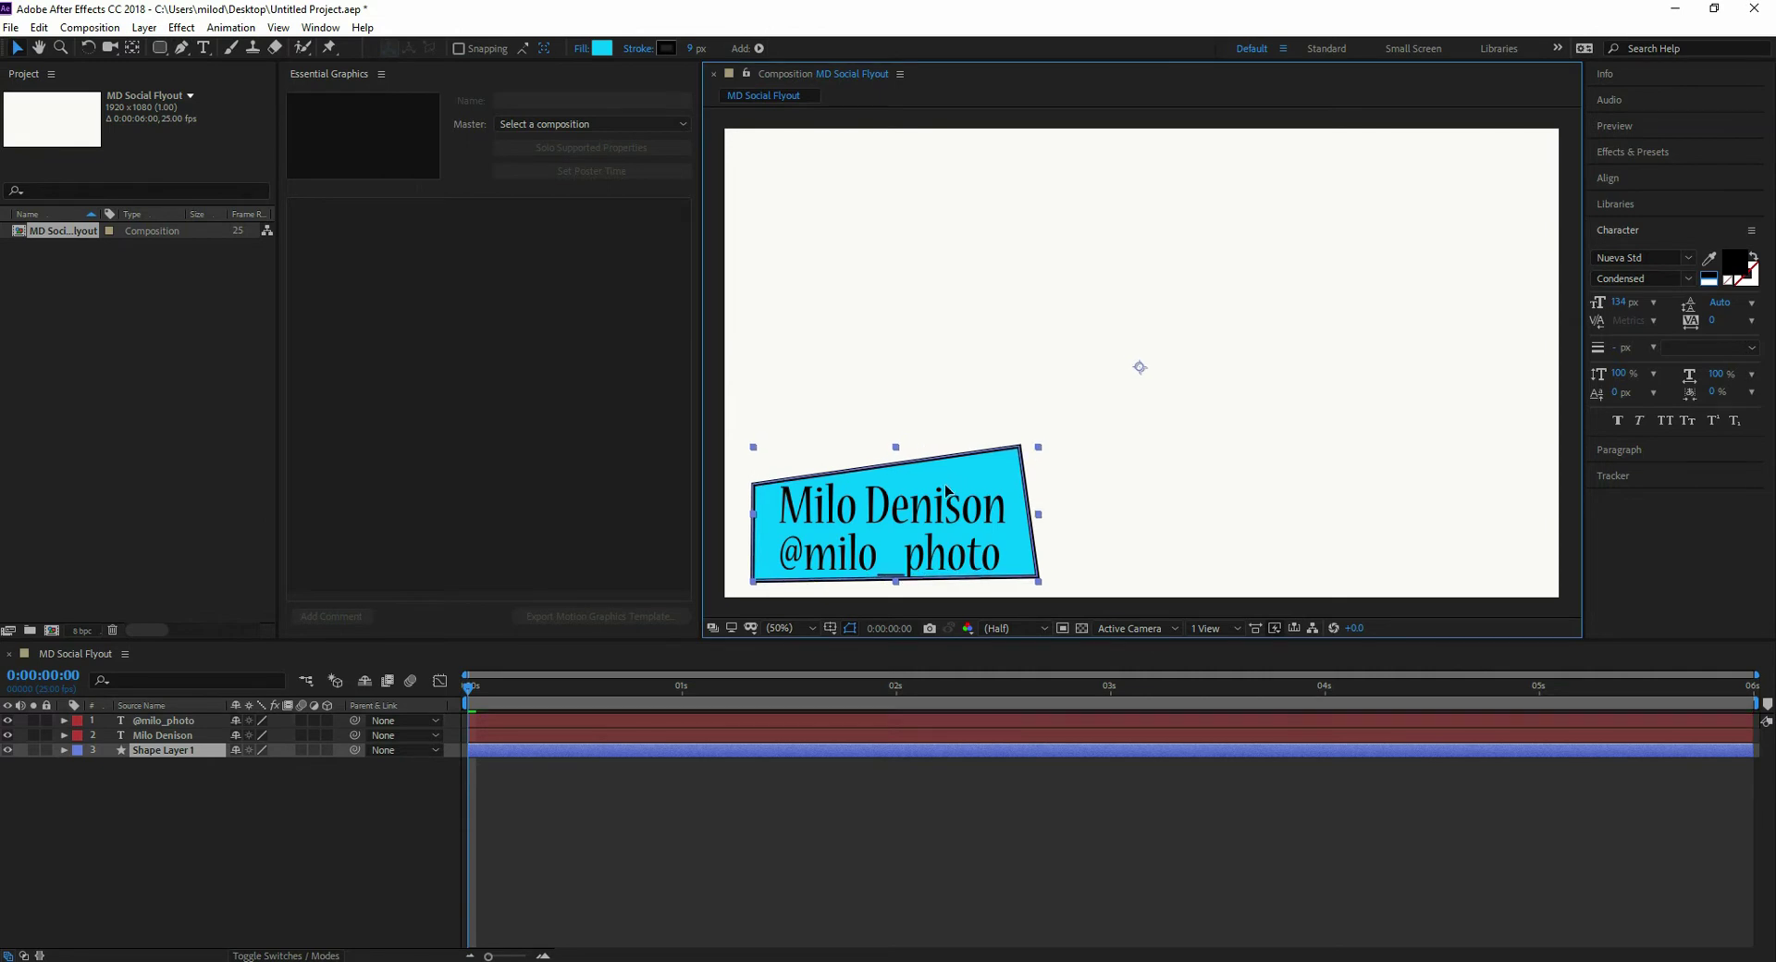
pyautogui.moveTo(1037, 580); pyautogui.dragTo(1032, 587)
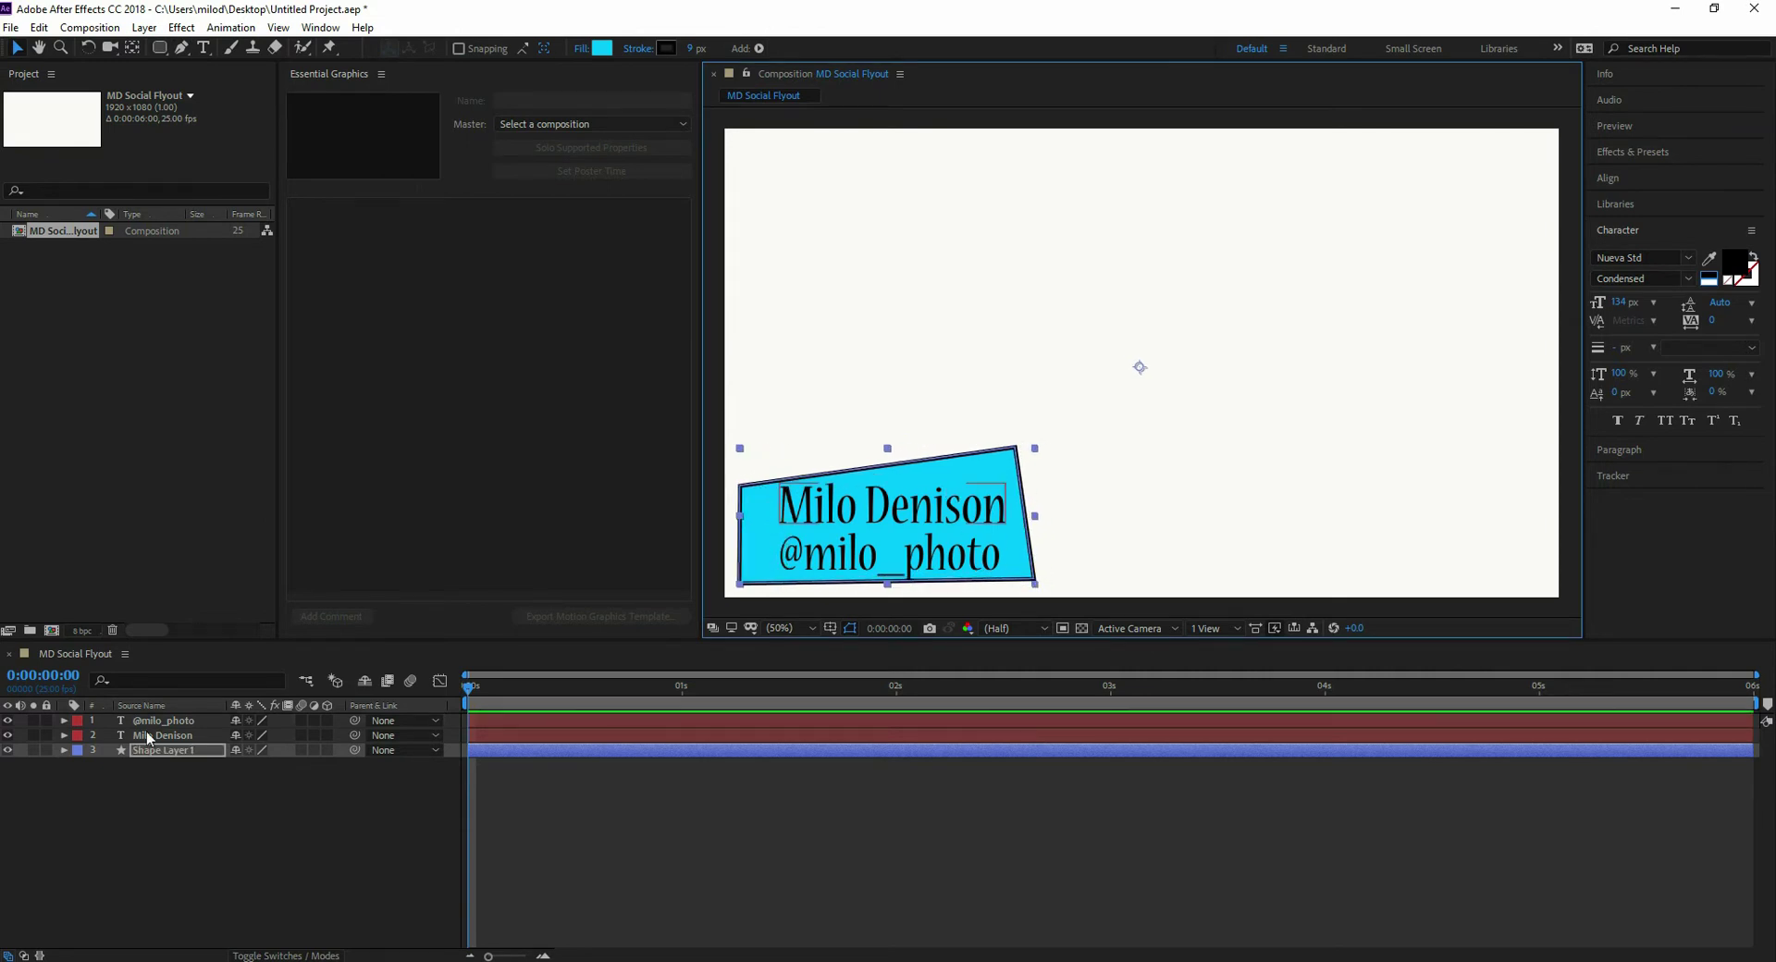
# - Check the shape layer's Transform values, showing scale 109.0, 104.2%
pyautogui.click(64, 750)
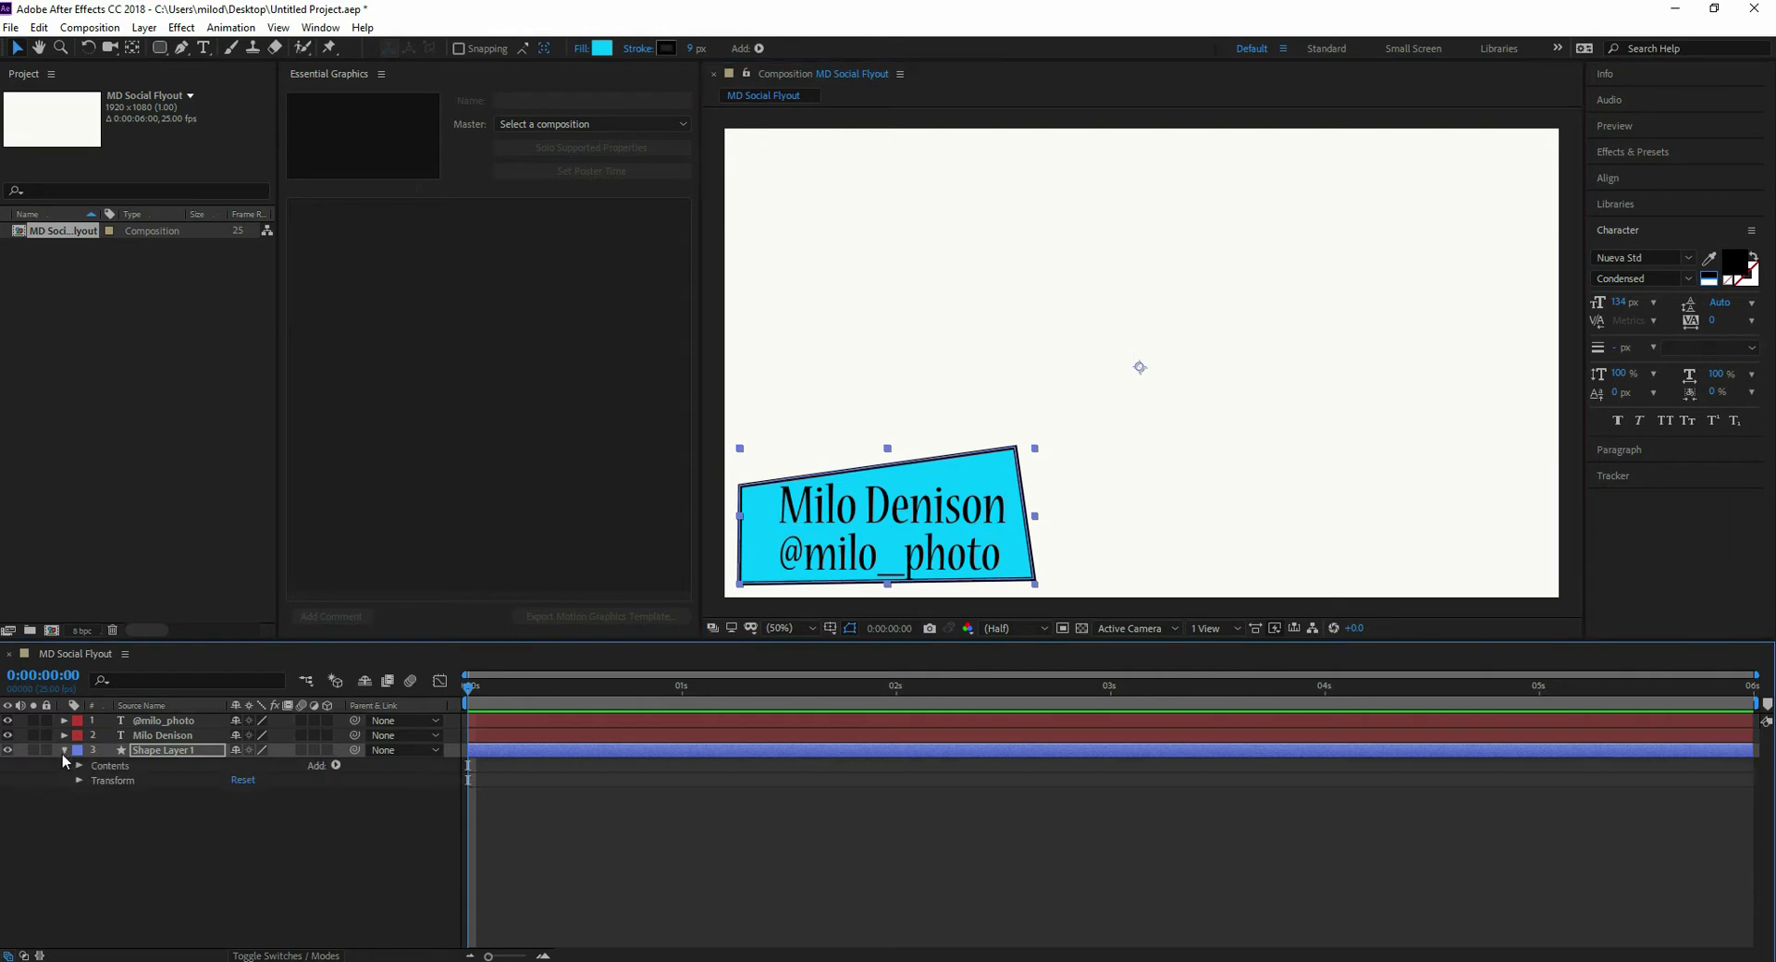
pyautogui.click(79, 781)
pyautogui.press('w')
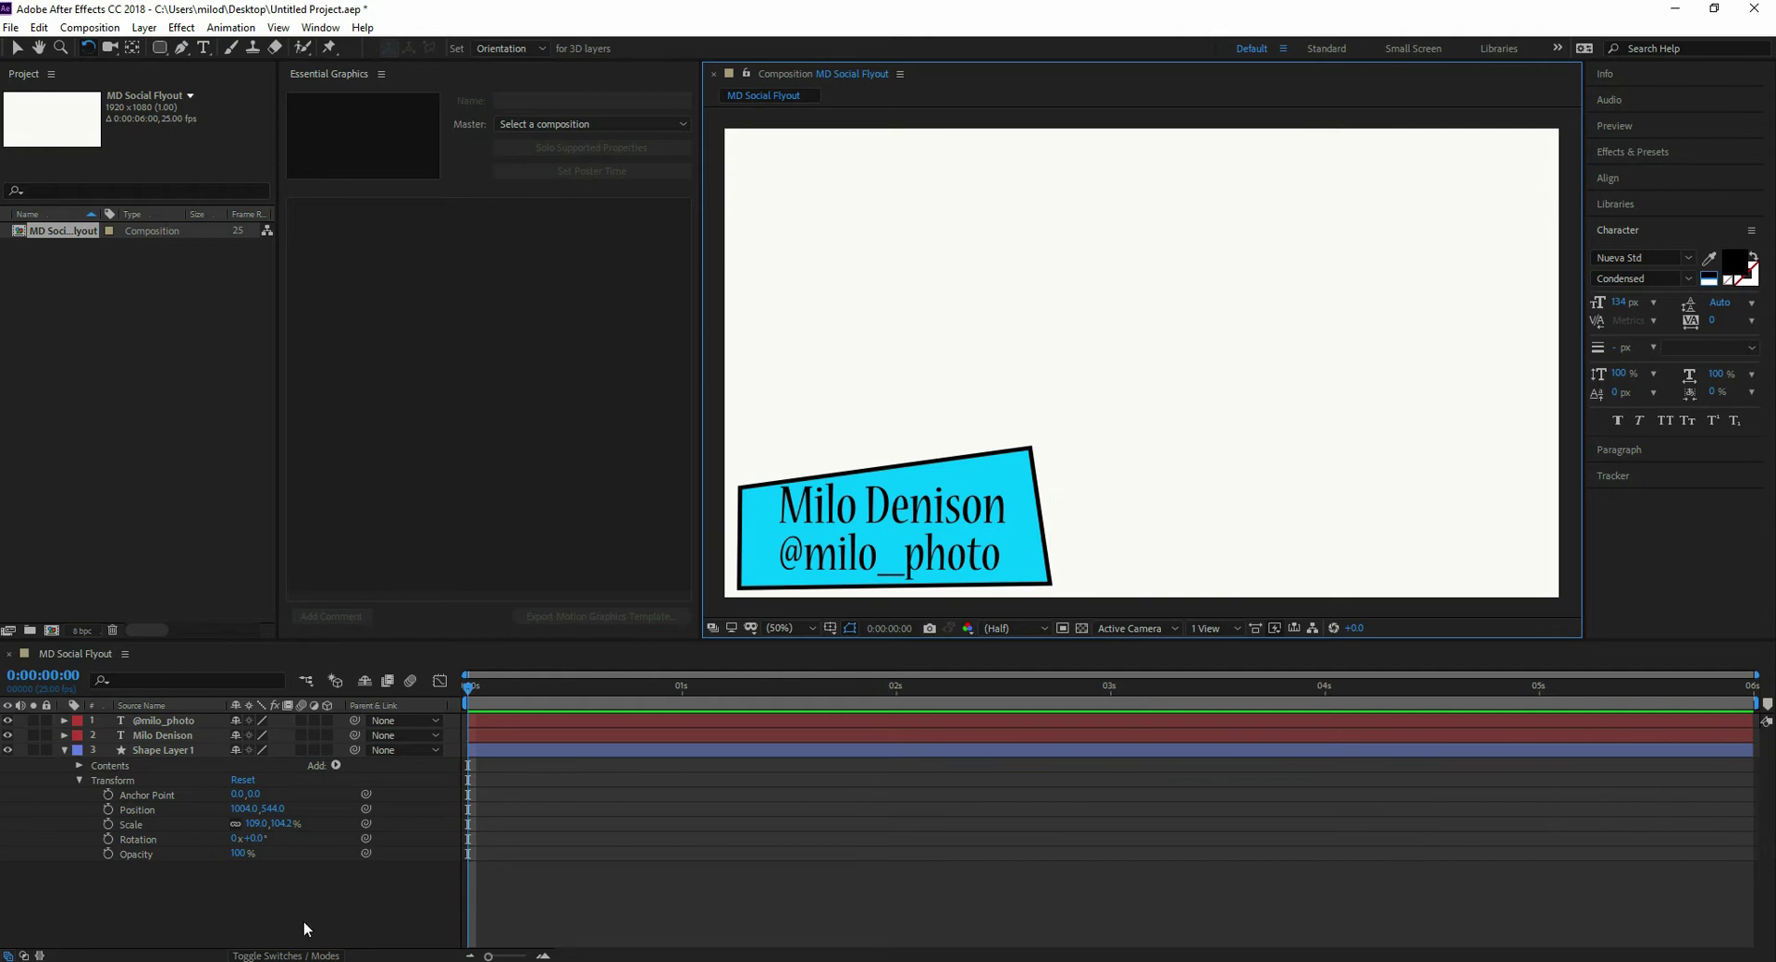
pyautogui.click(63, 750)
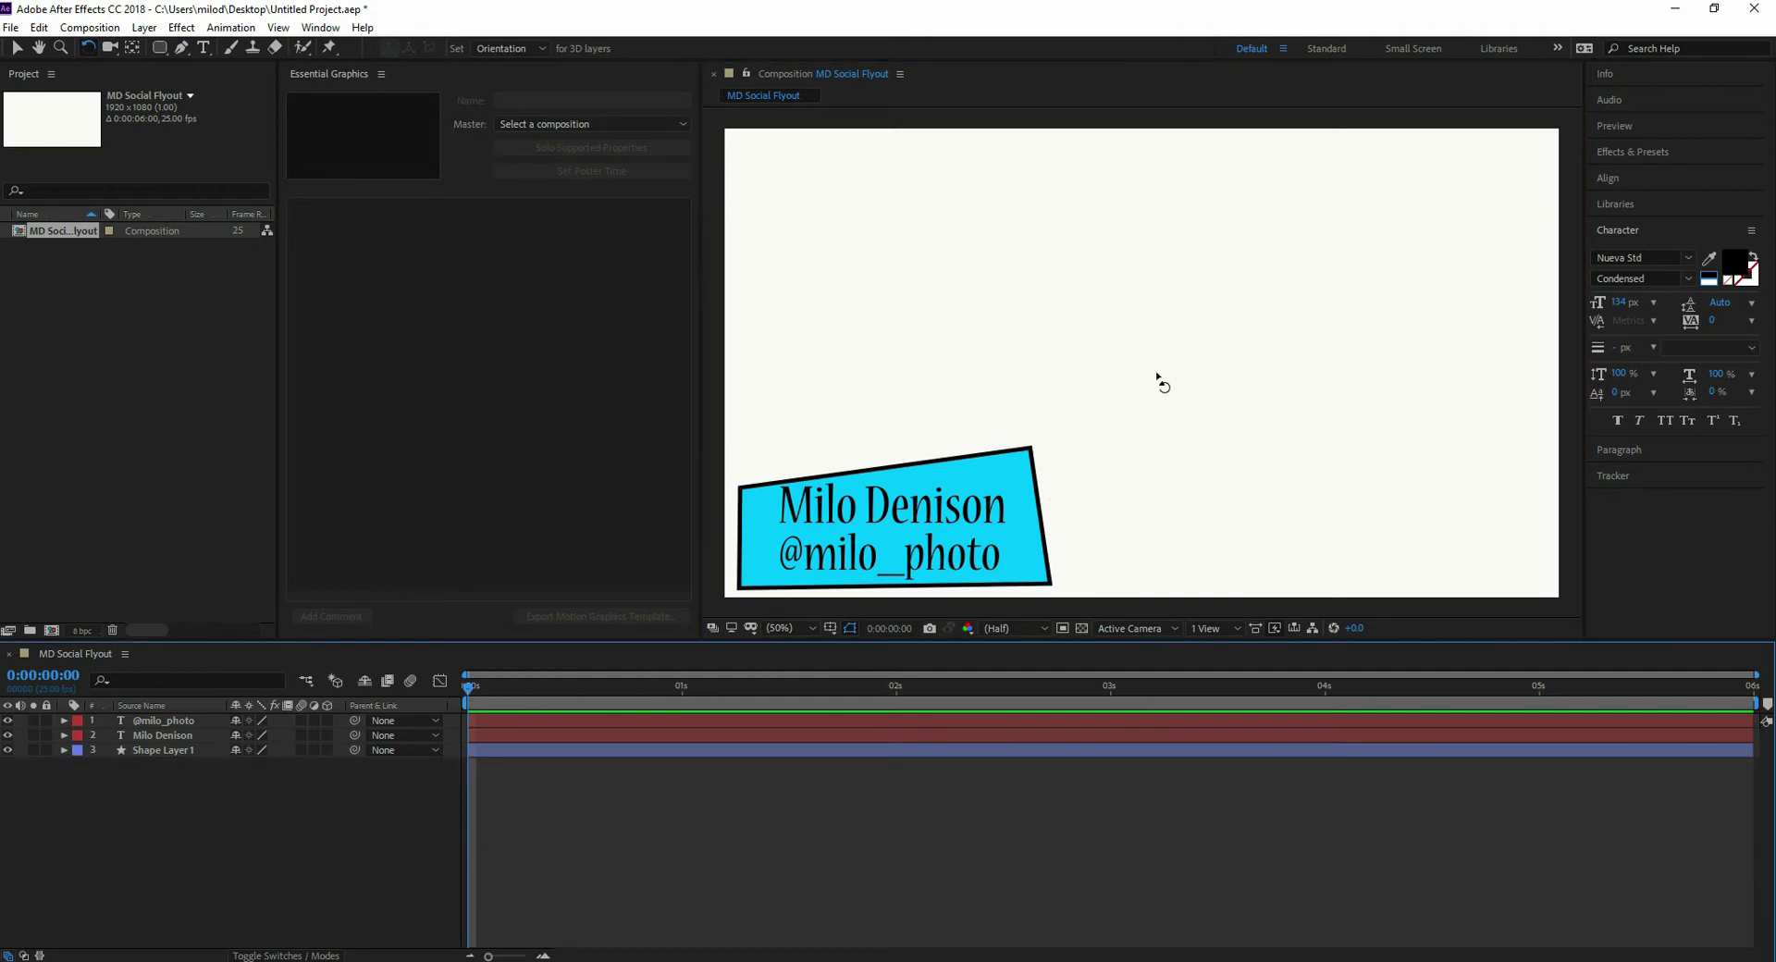
pyautogui.click(18, 52)
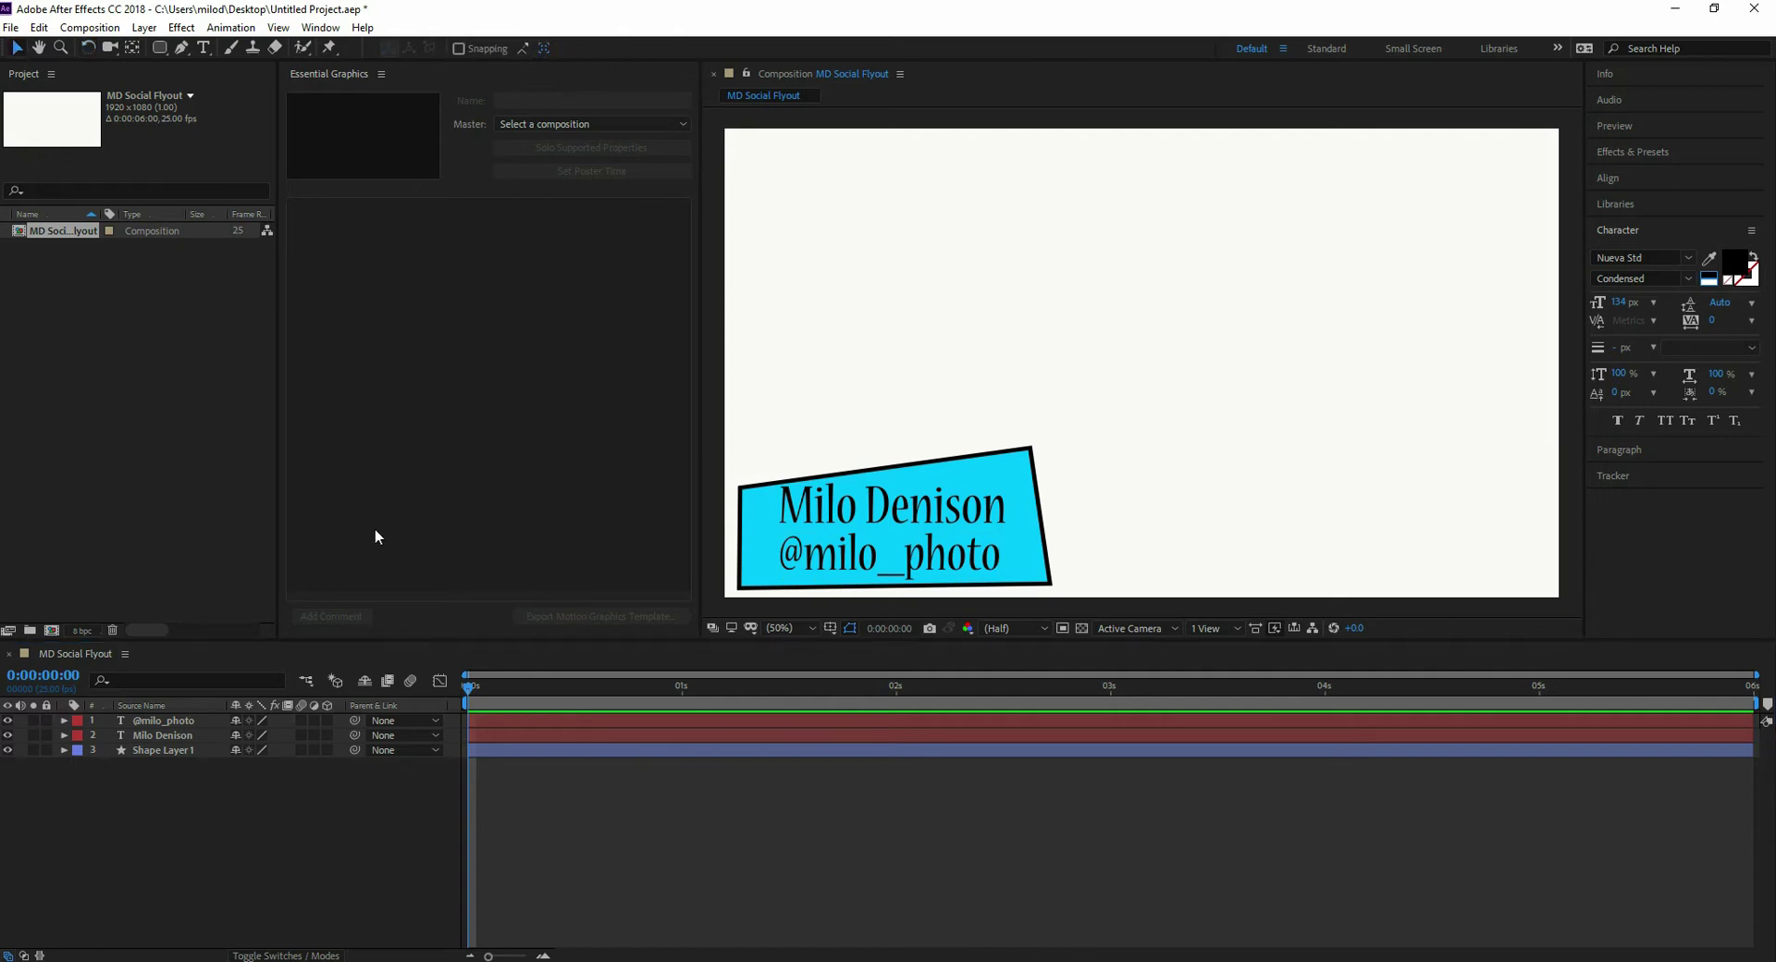
# - Add Position keyframes at 0:00:01:00 on both text layers and Shape Layer 1
pyautogui.click(64, 719)
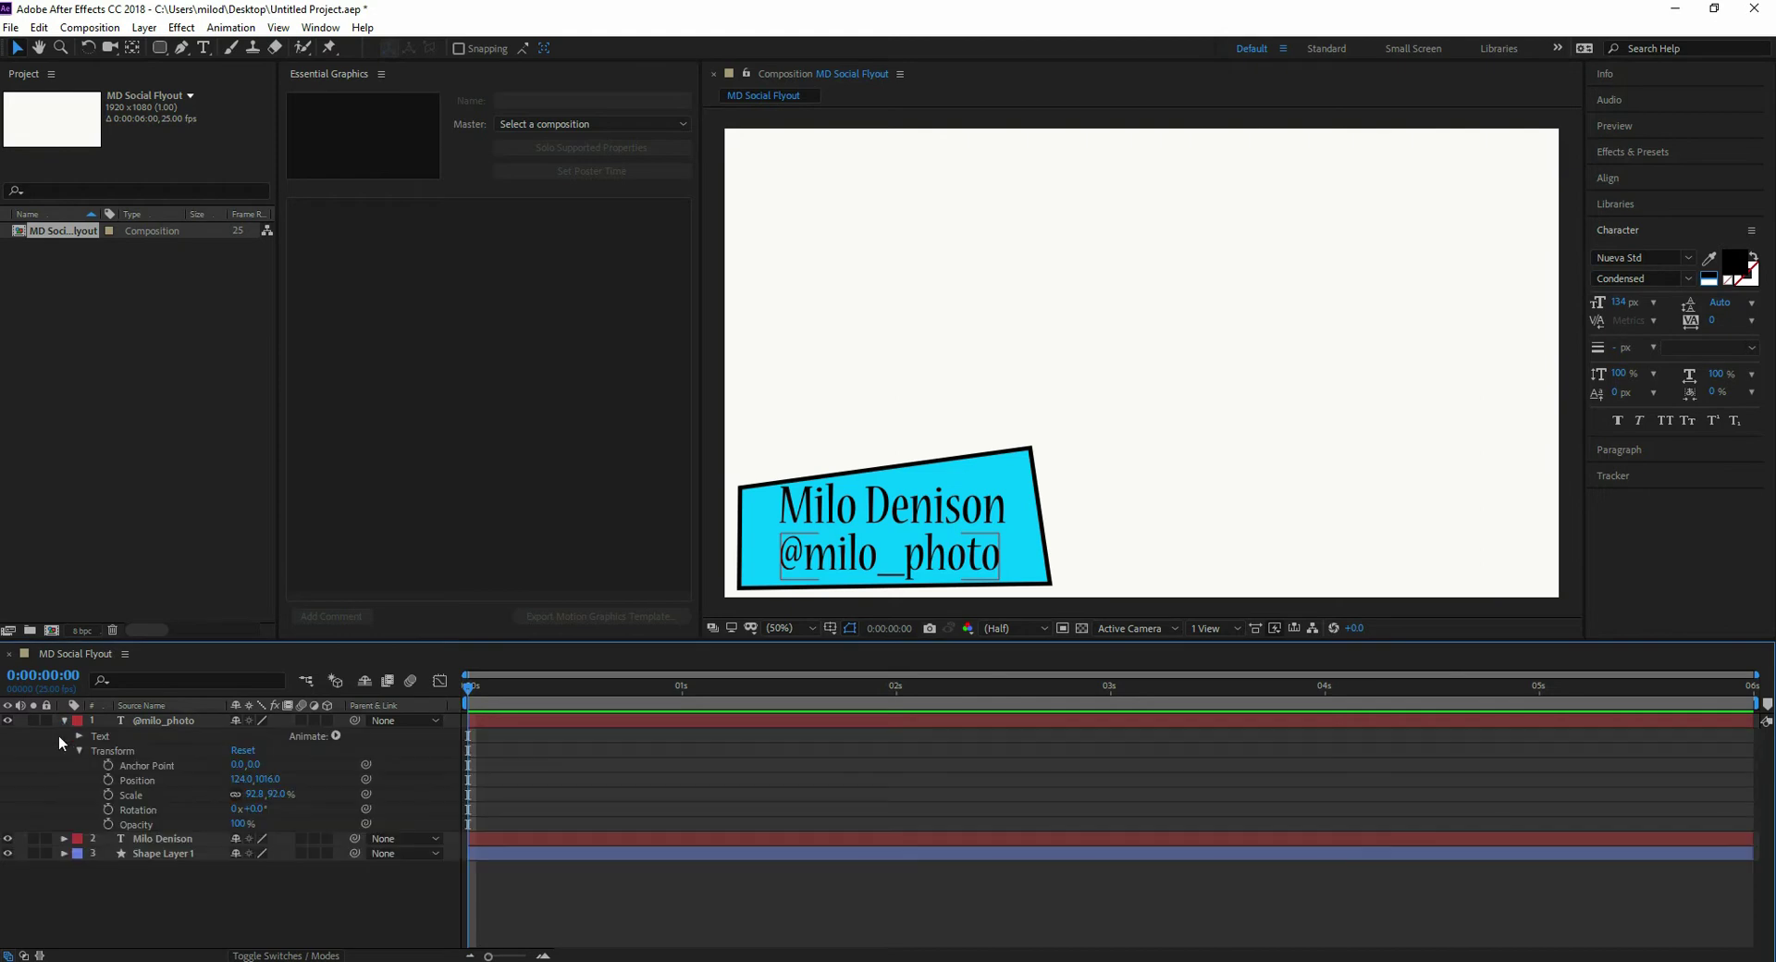
pyautogui.click(64, 838)
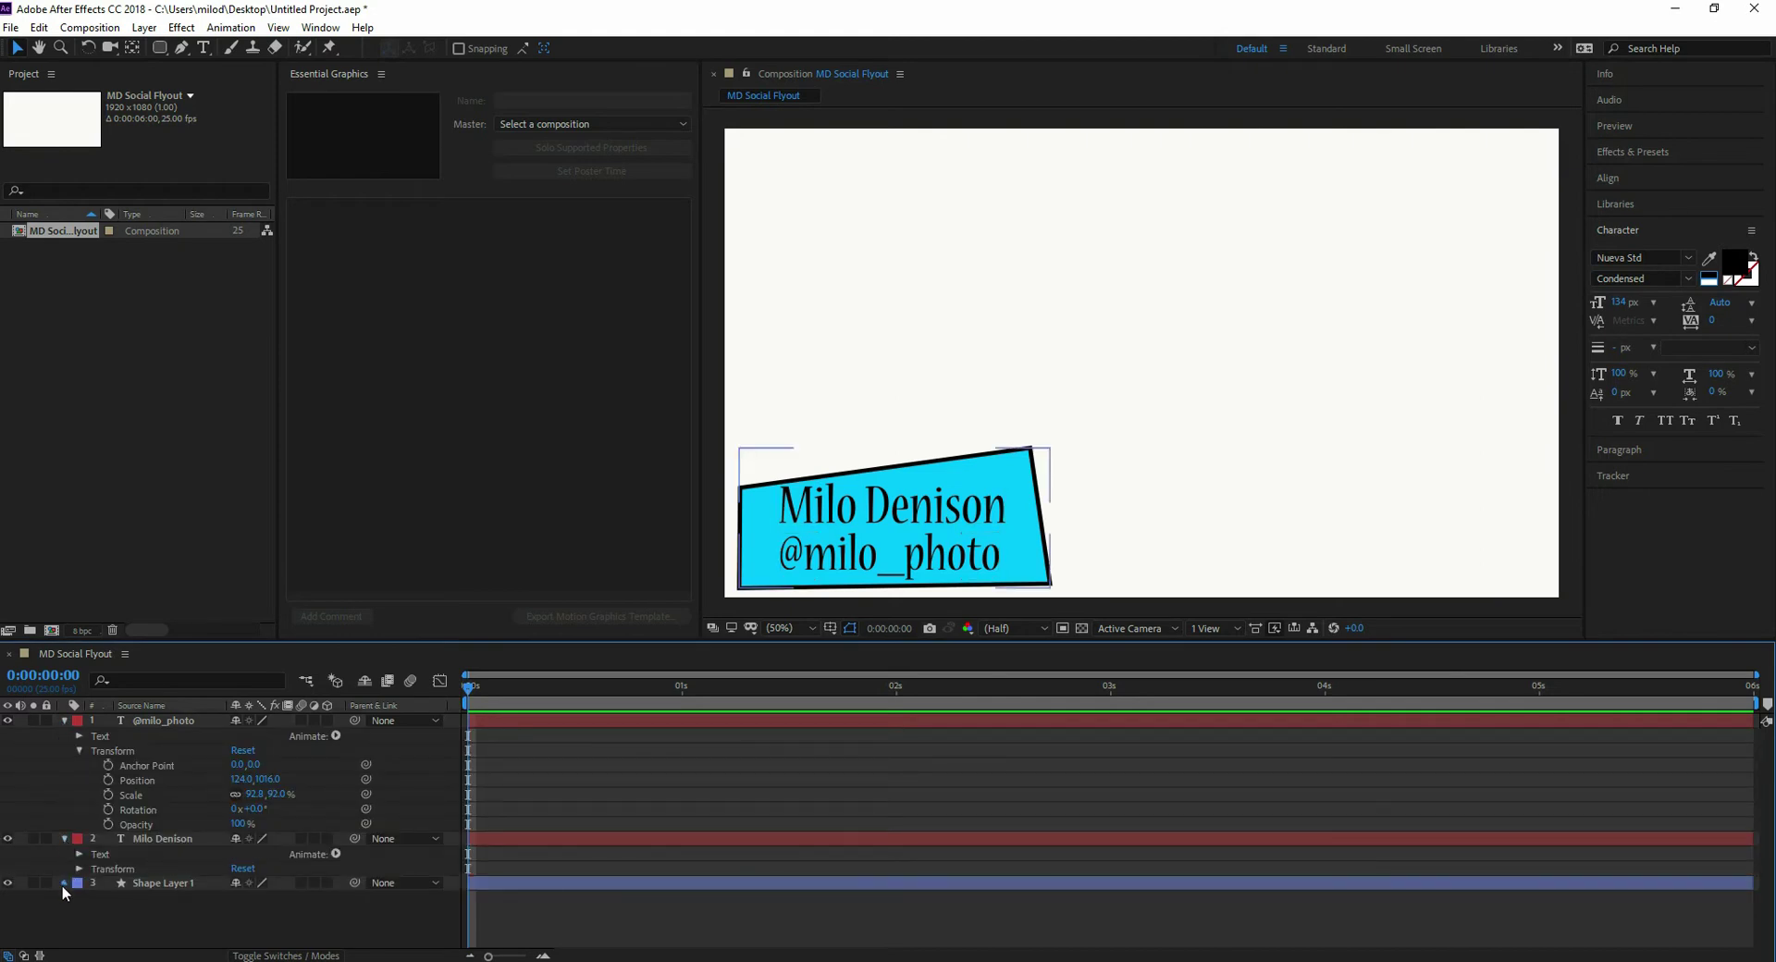
pyautogui.click(63, 884)
pyautogui.click(477, 686)
pyautogui.moveTo(485, 686); pyautogui.dragTo(685, 702)
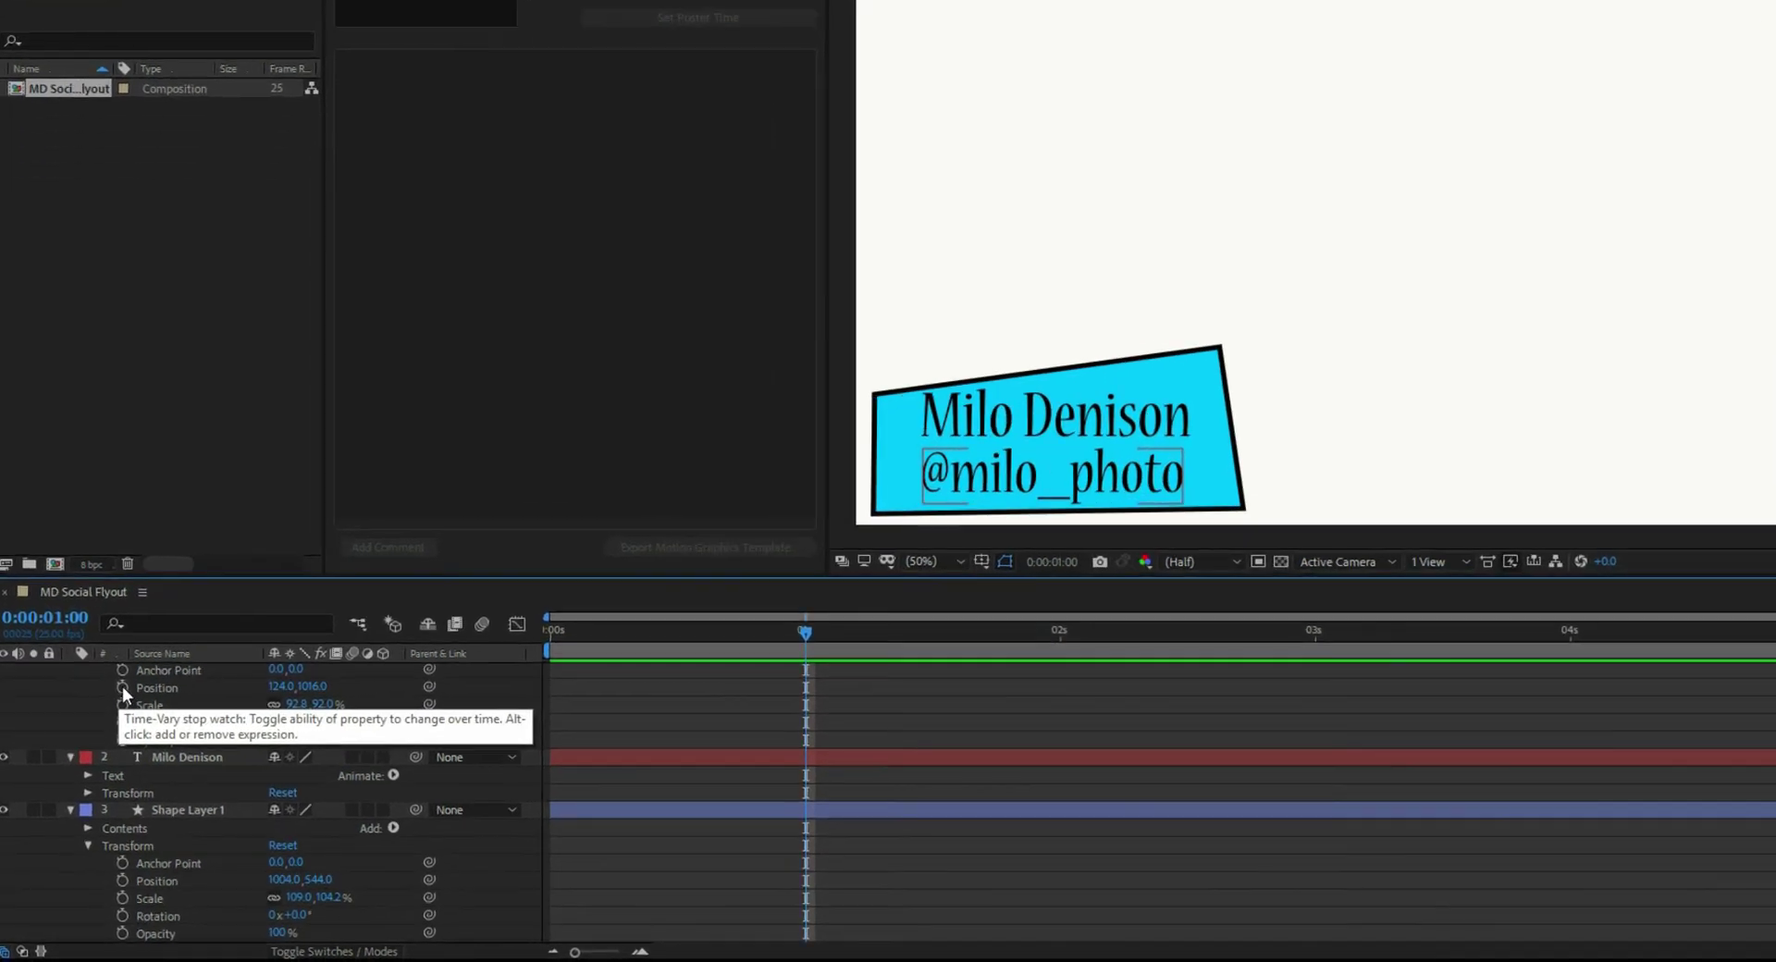
pyautogui.click(122, 686)
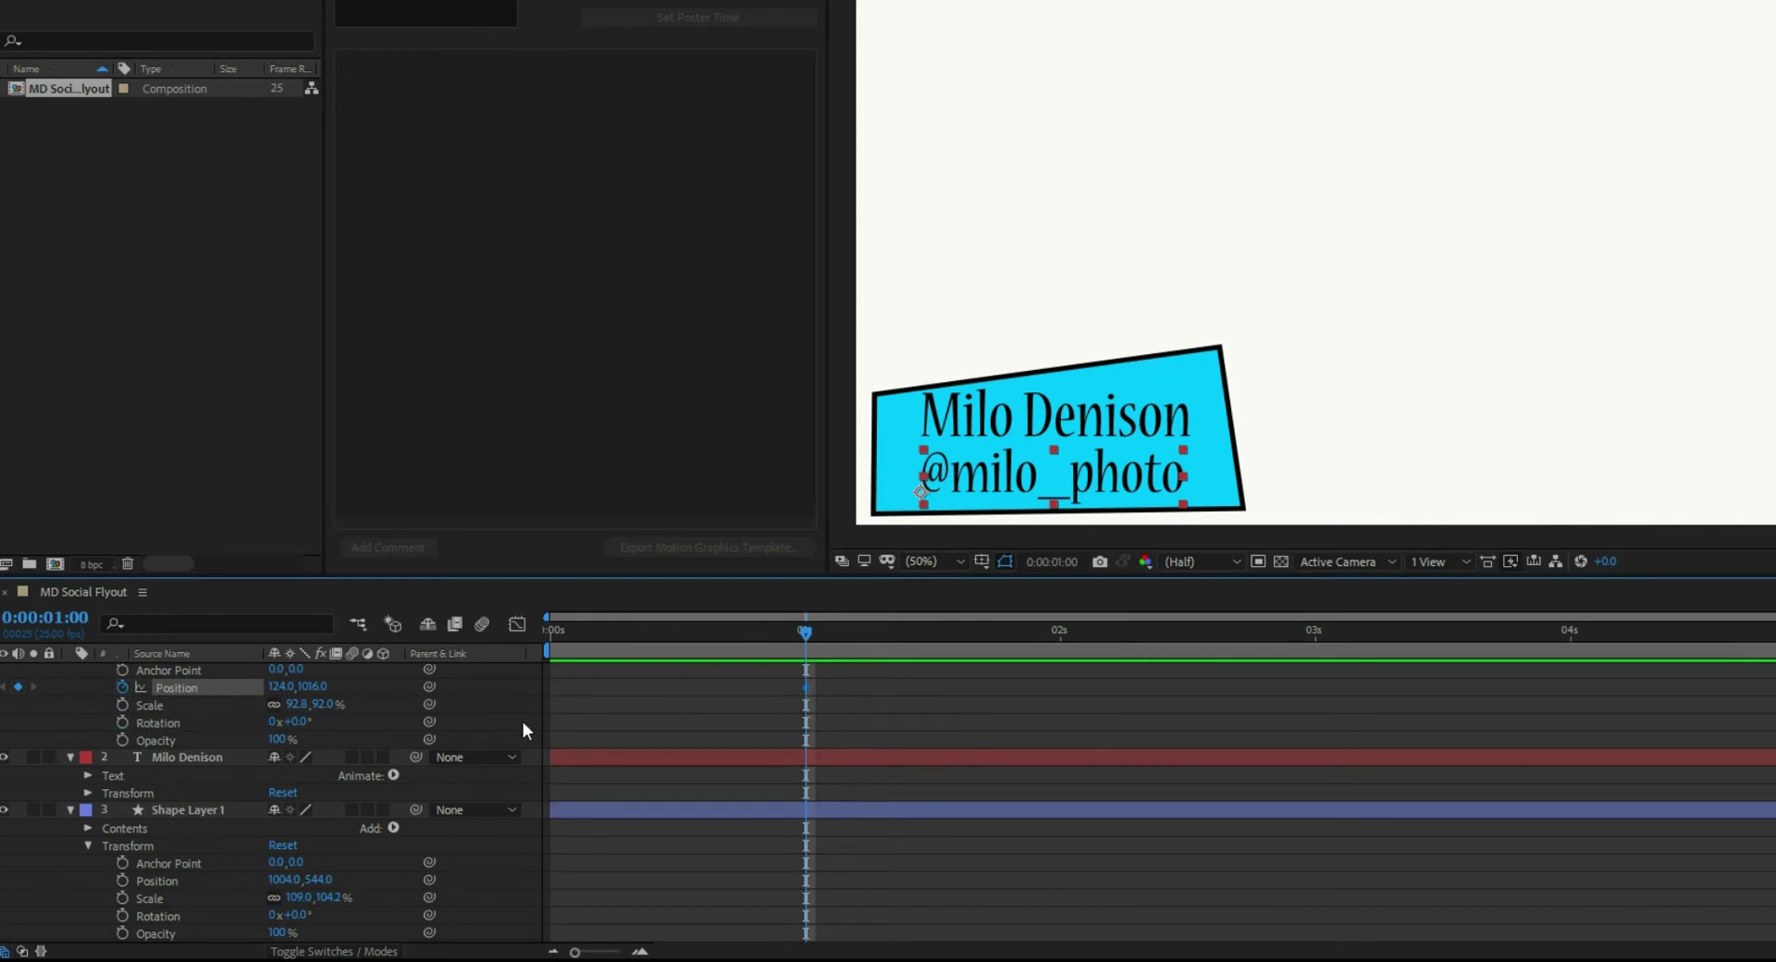
pyautogui.click(87, 792)
pyautogui.scroll(-3, 97, 791)
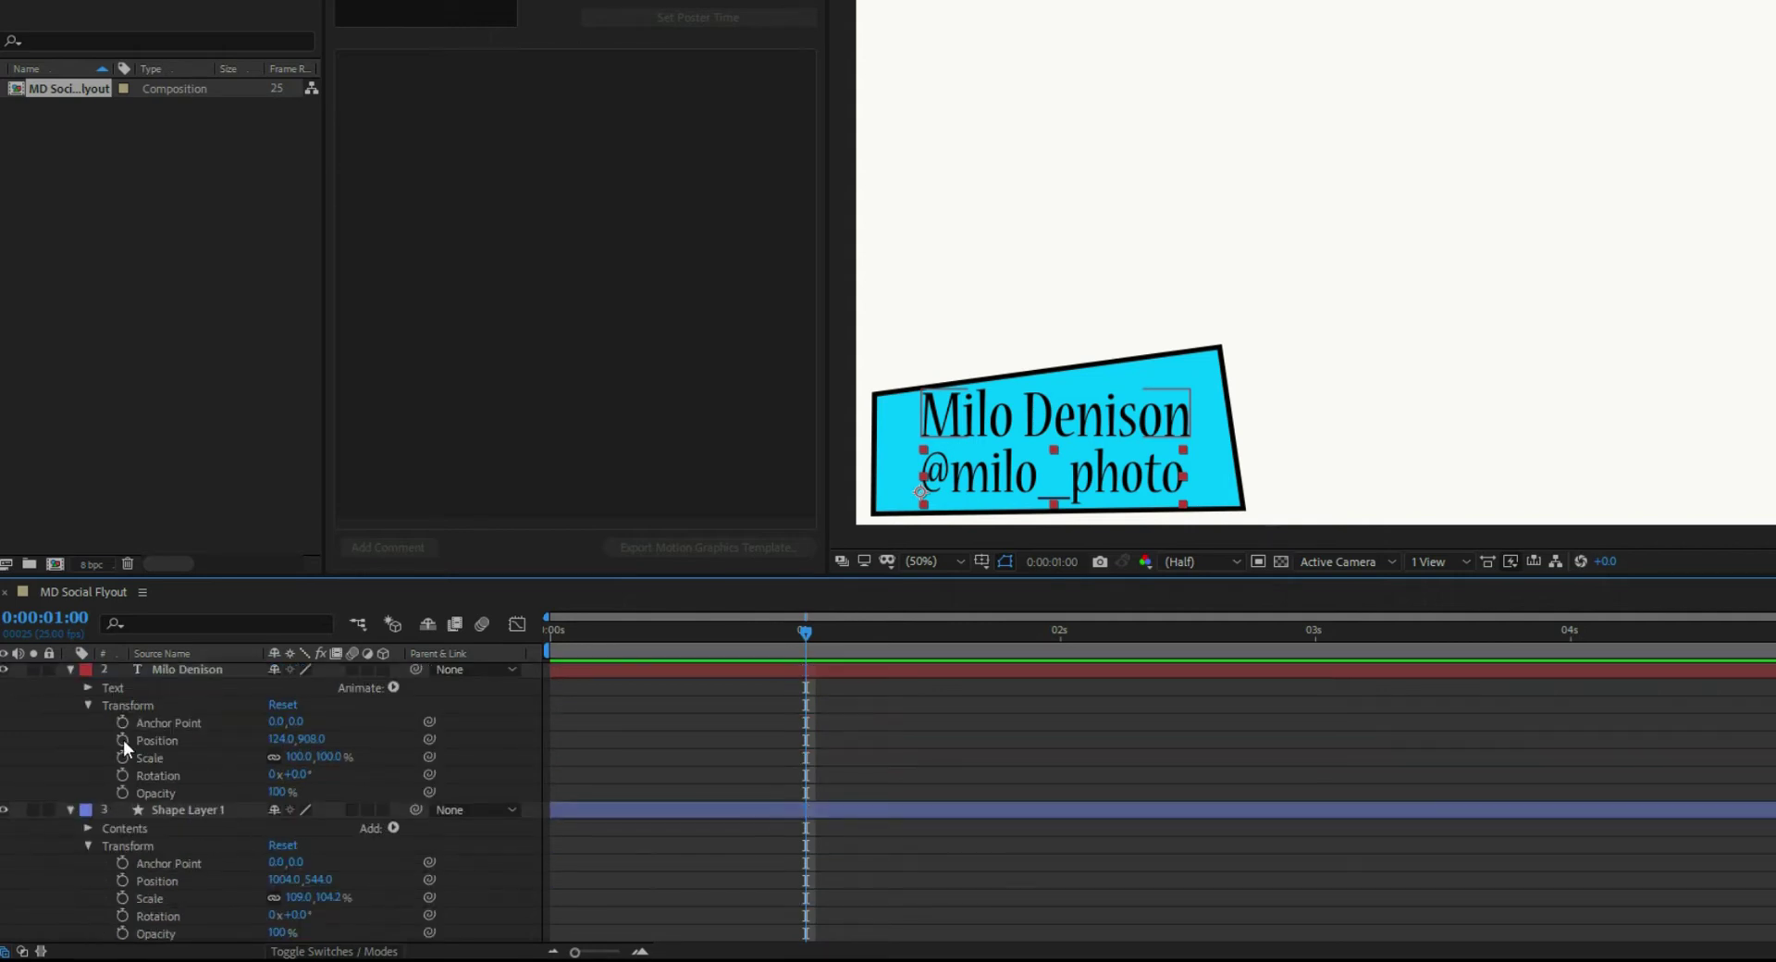
pyautogui.click(123, 740)
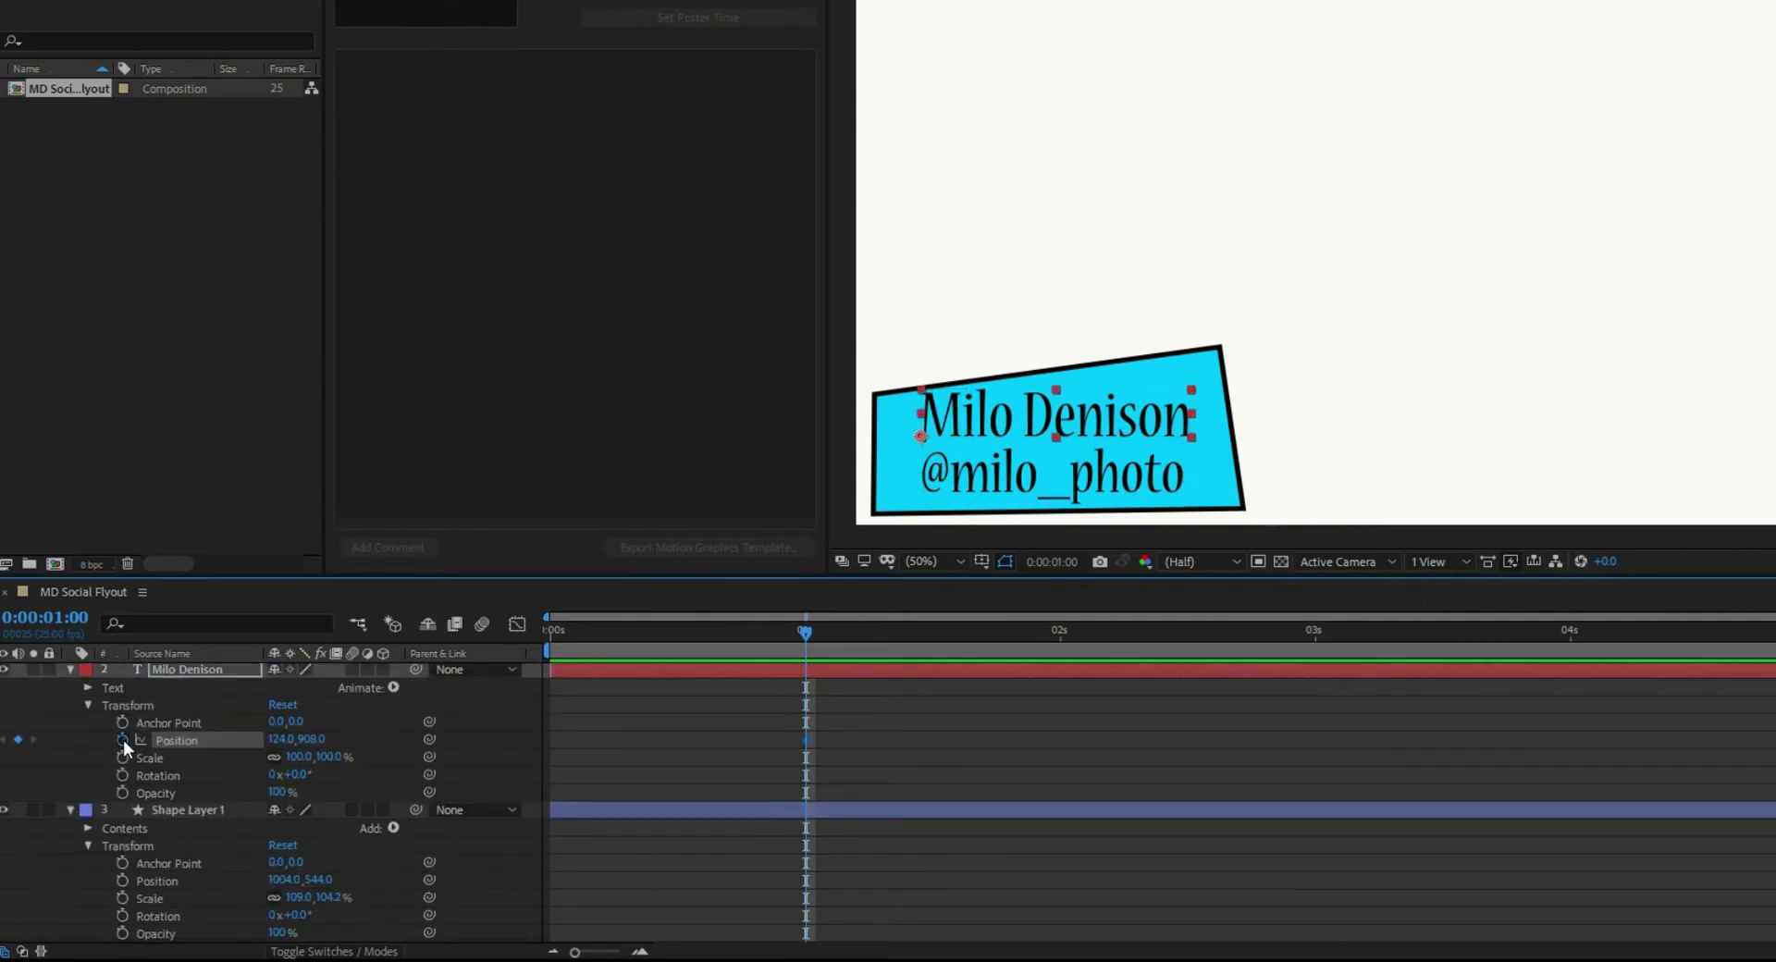
pyautogui.click(122, 881)
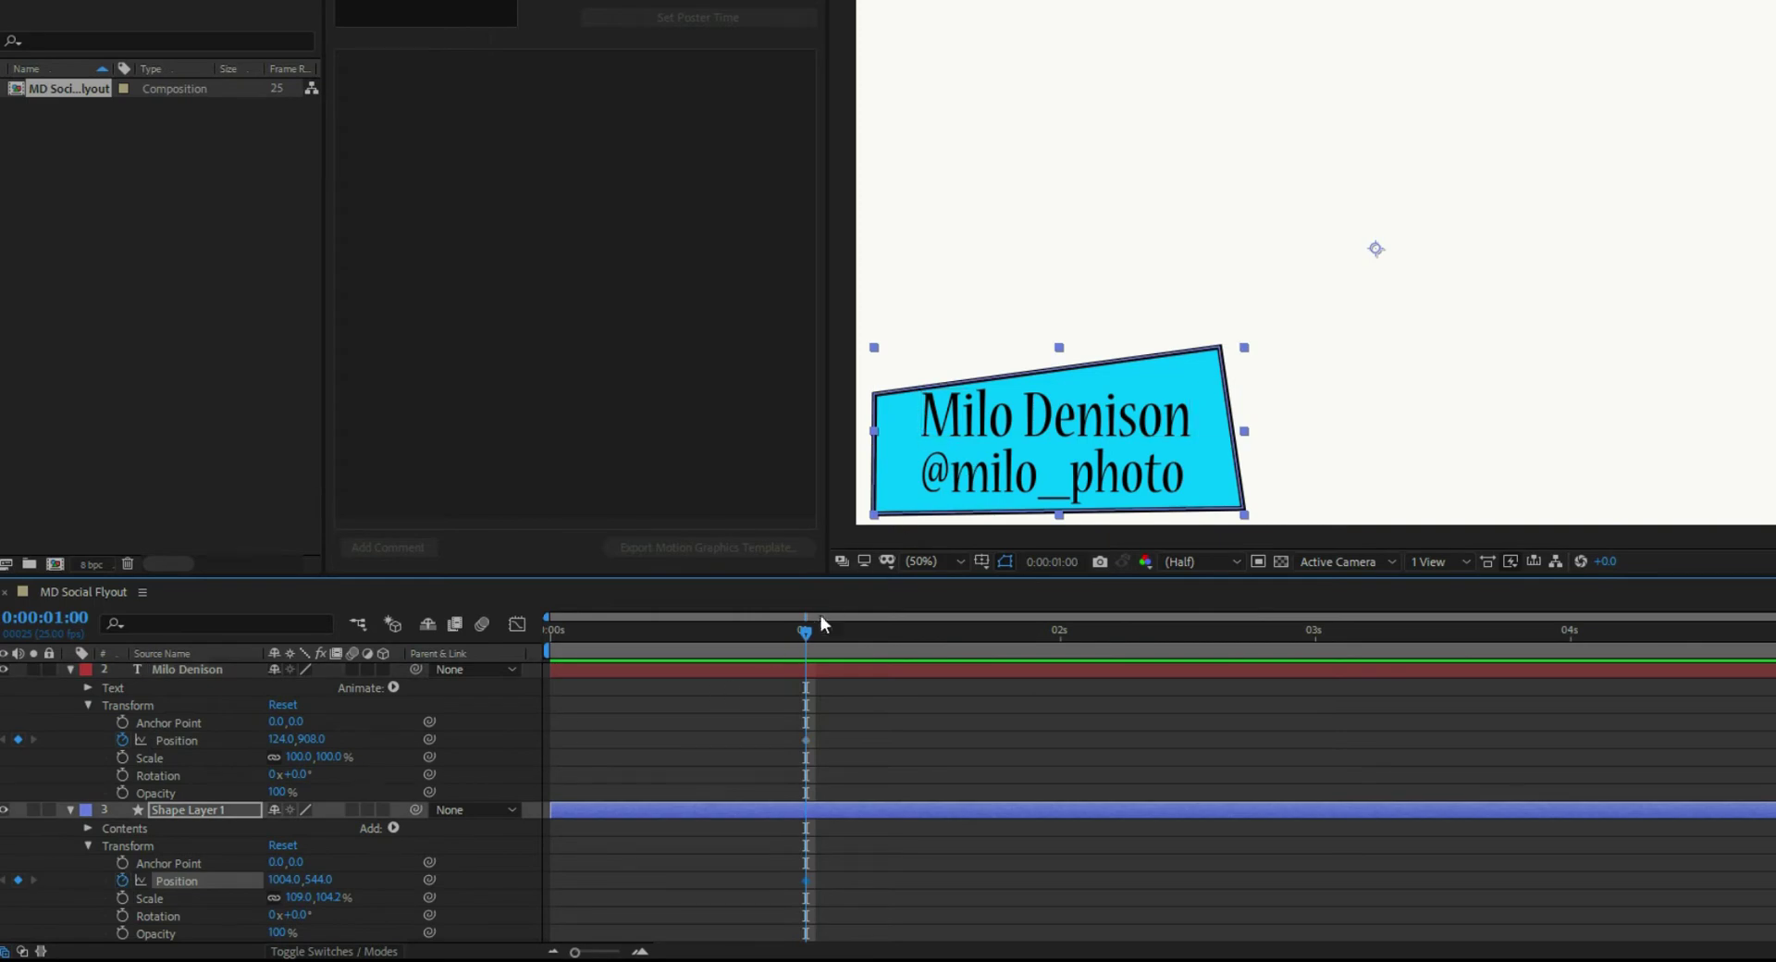
# - Return the playhead to 0:00:00:00, collapse the layer properties, and select all three layers
pyautogui.moveTo(805, 632); pyautogui.dragTo(523, 663)
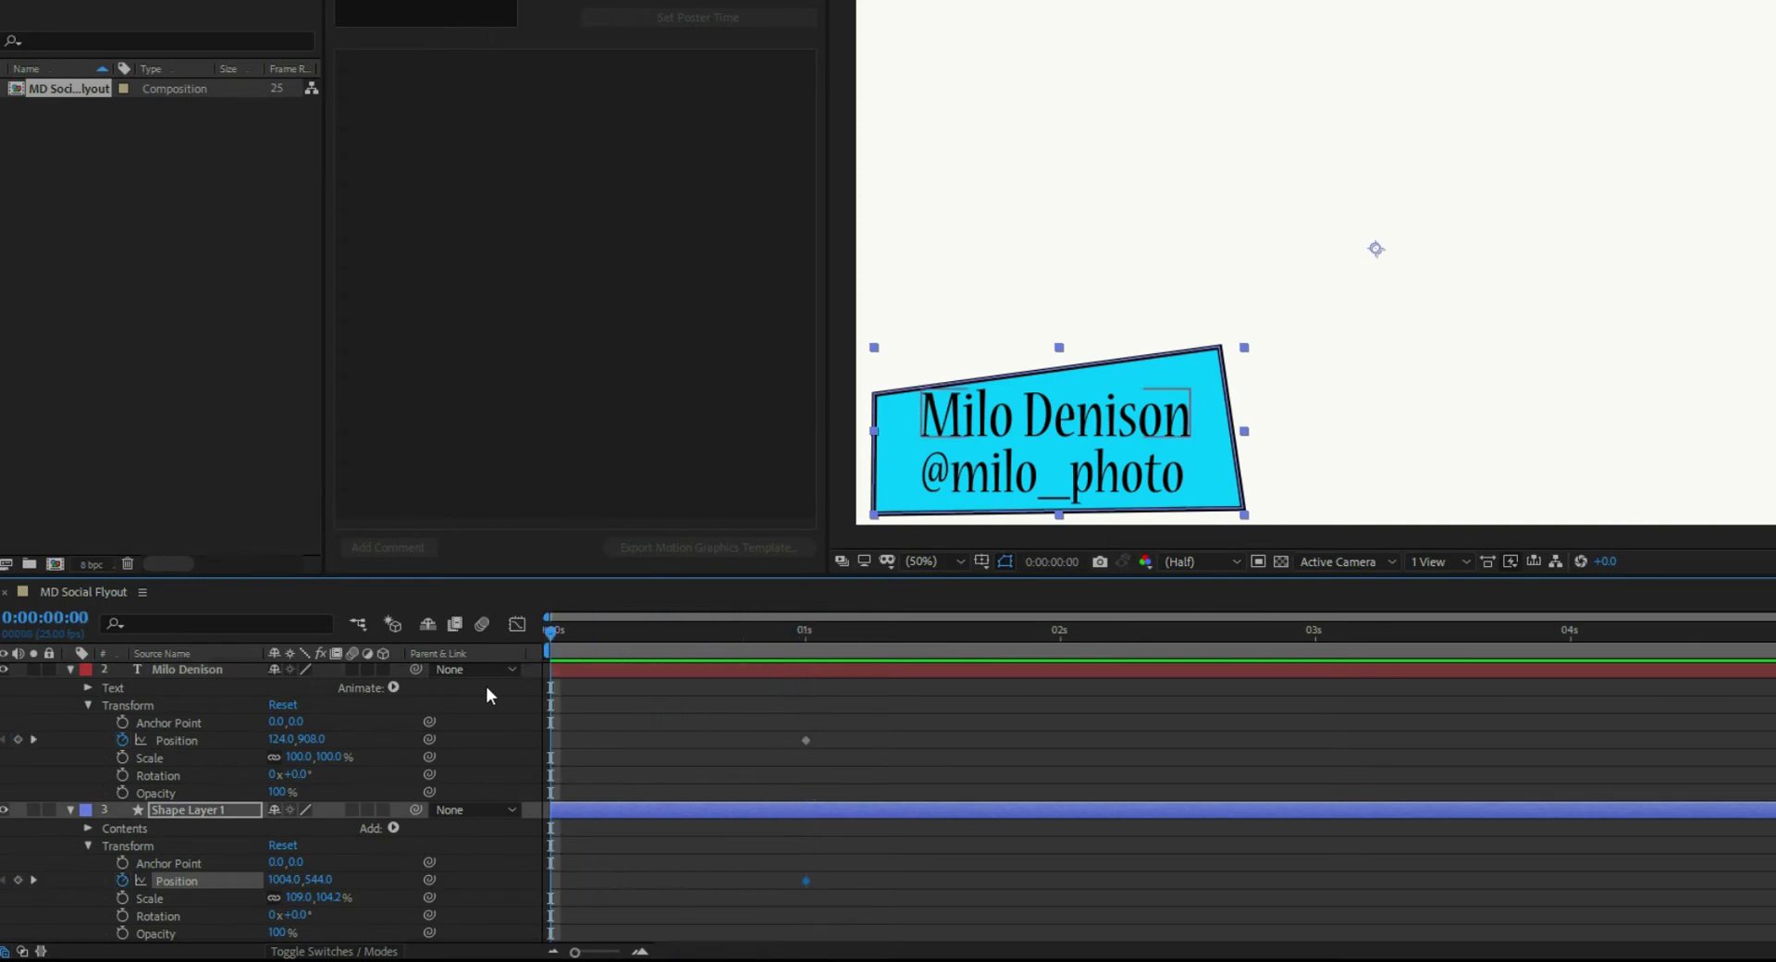
pyautogui.click(71, 670)
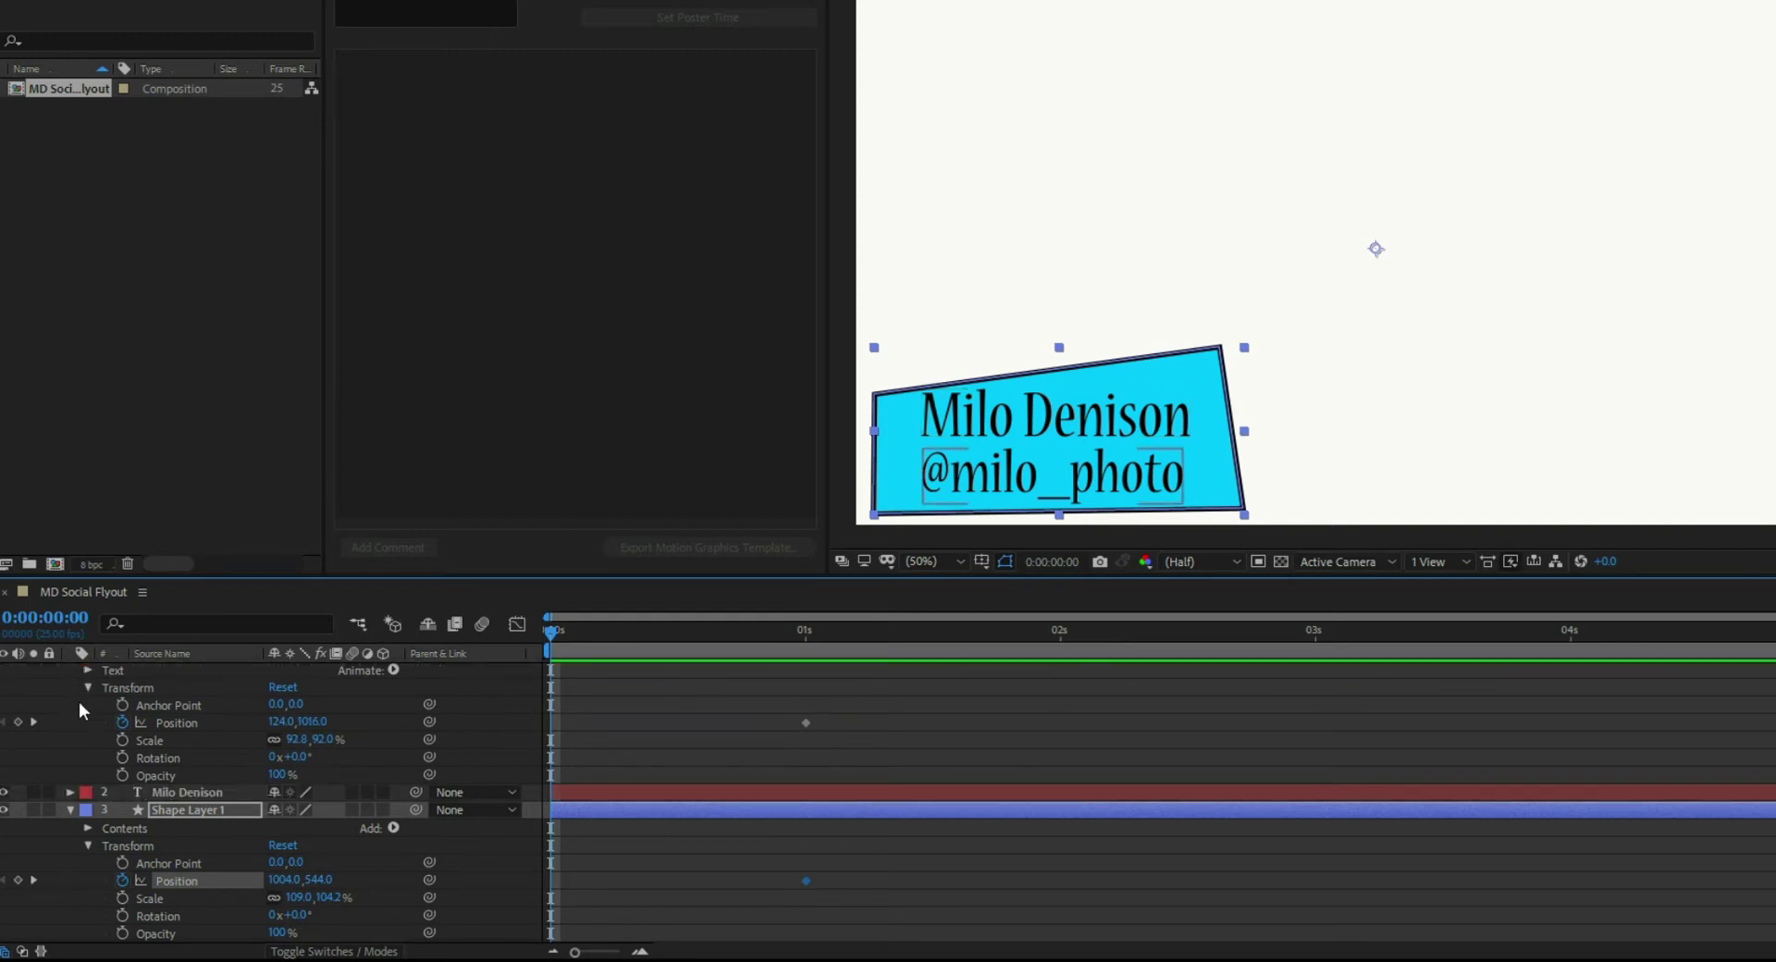
pyautogui.click(71, 828)
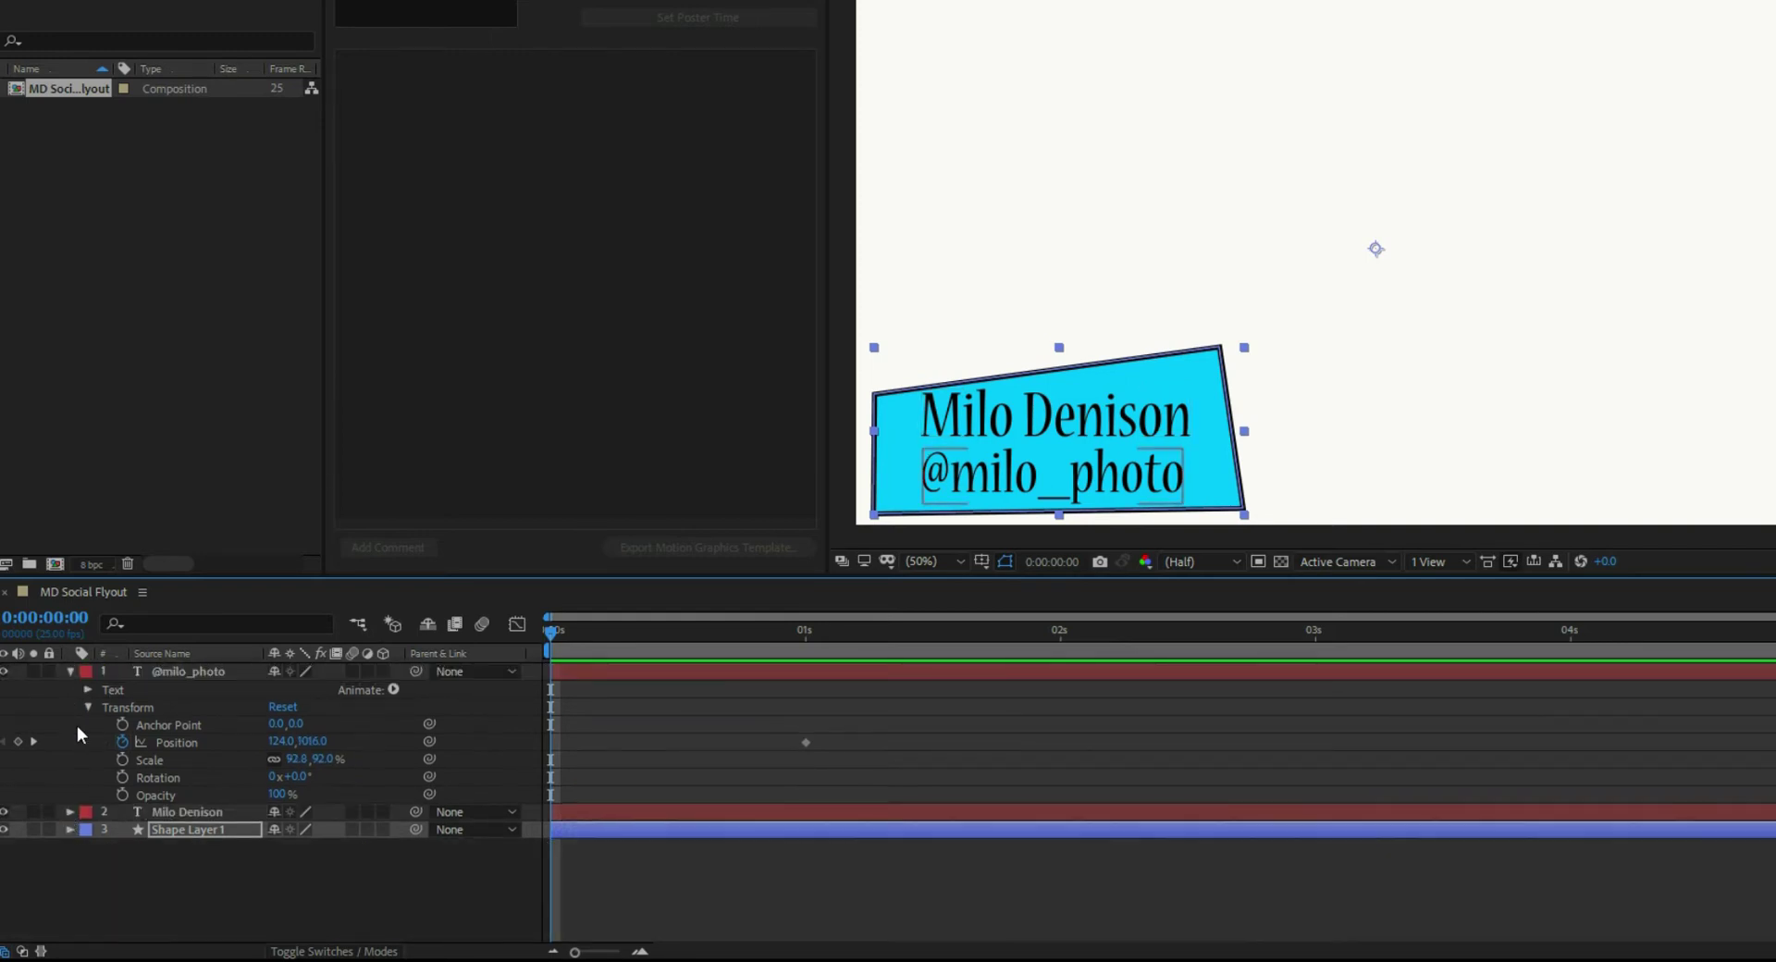
pyautogui.click(70, 672)
pyautogui.keyDown('shift'); pyautogui.click(164, 672); pyautogui.keyUp('shift')
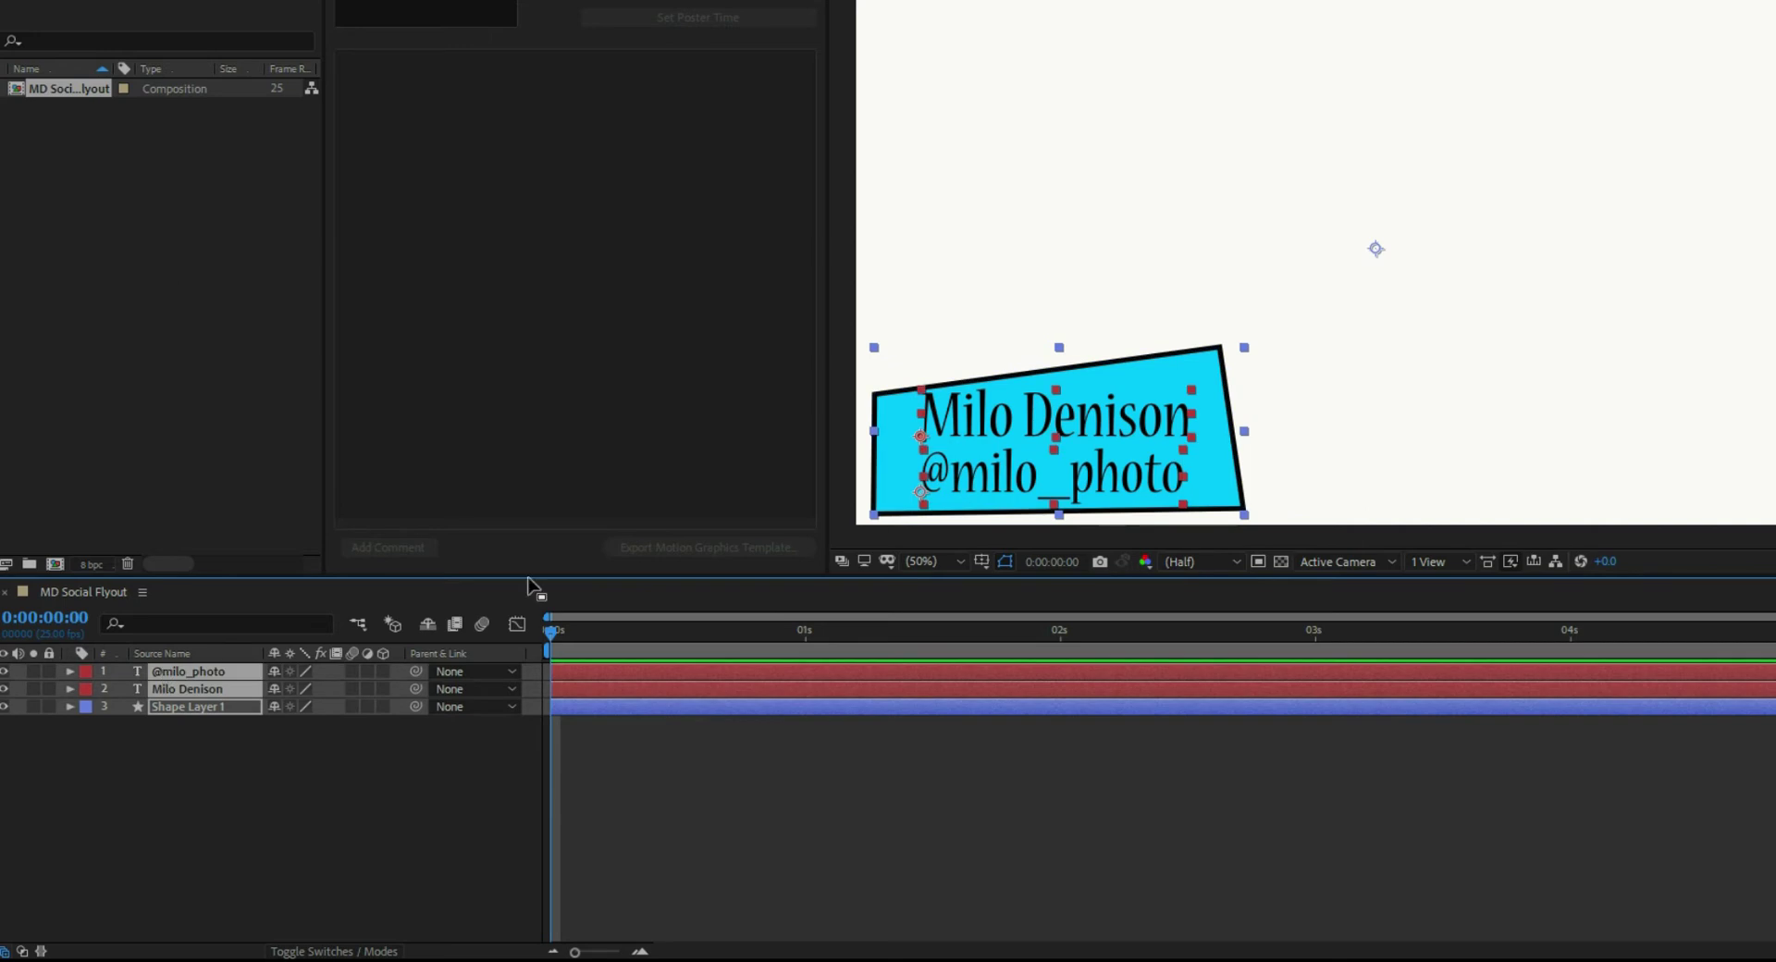
# - At frame 0, move the box and both texts off the left edge, then preview the slide-in
pyautogui.moveTo(1132, 382)
pyautogui.mouseDown()
pyautogui.moveTo(1073, 387)
pyautogui.moveTo(1131, 374)
pyautogui.mouseUp()
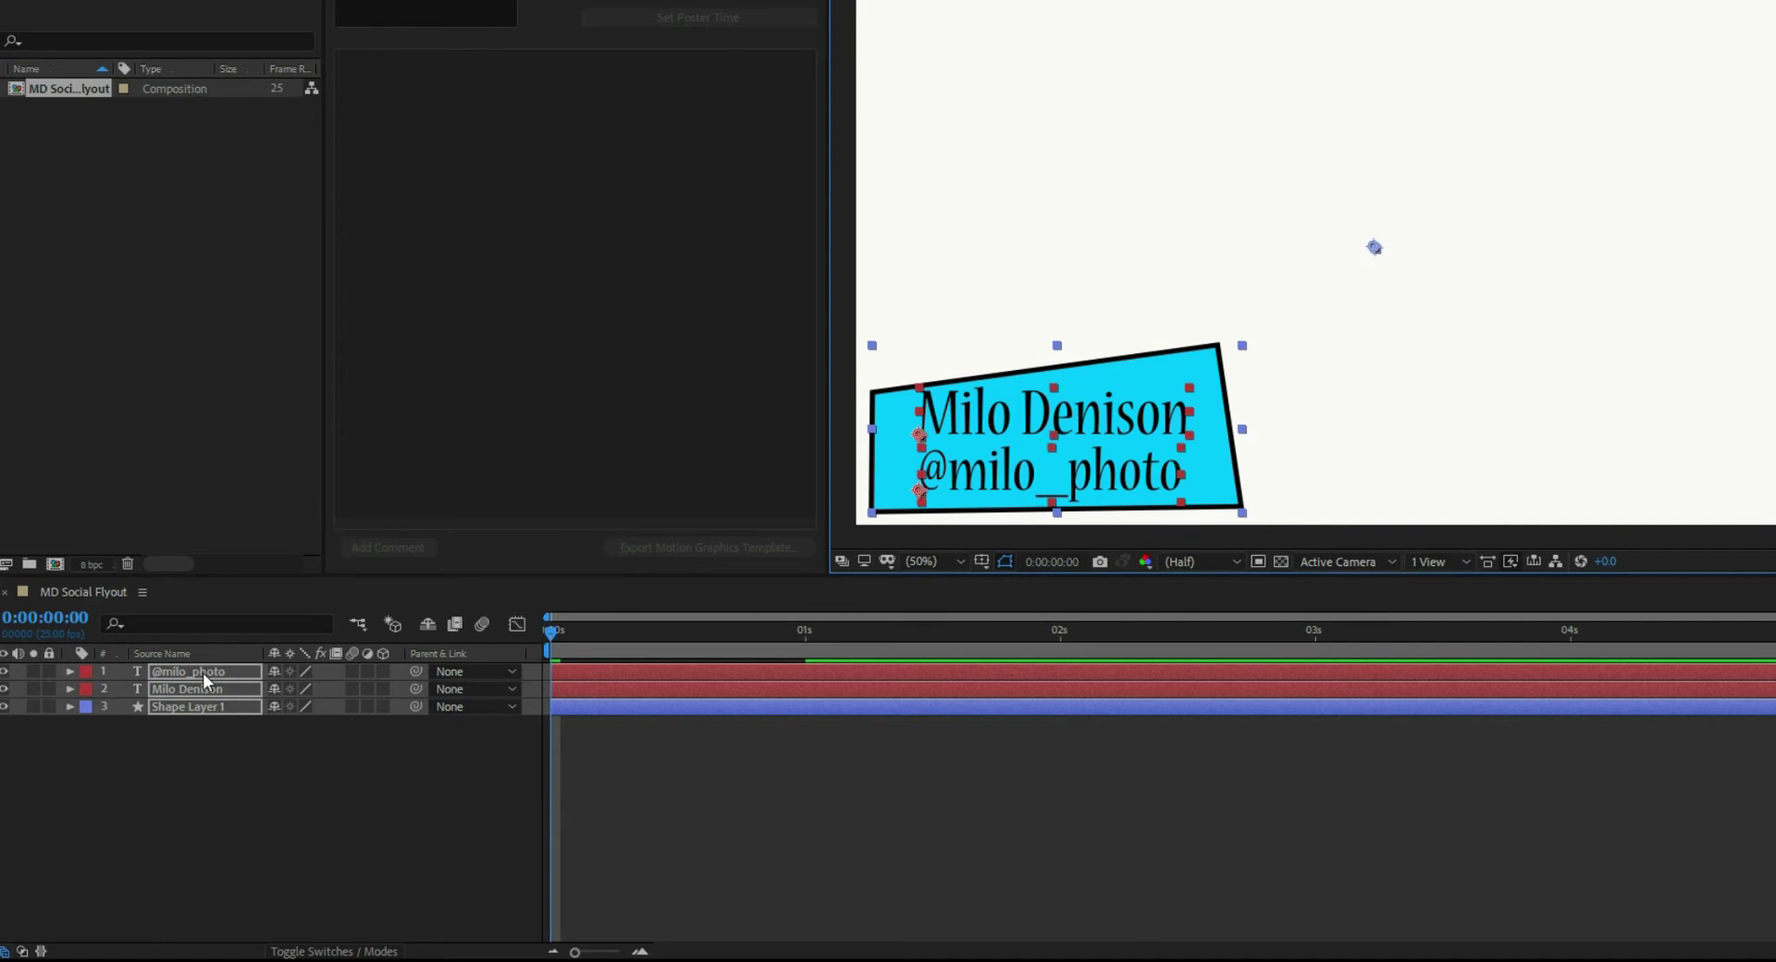
pyautogui.moveTo(1135, 384); pyautogui.dragTo(748, 395)
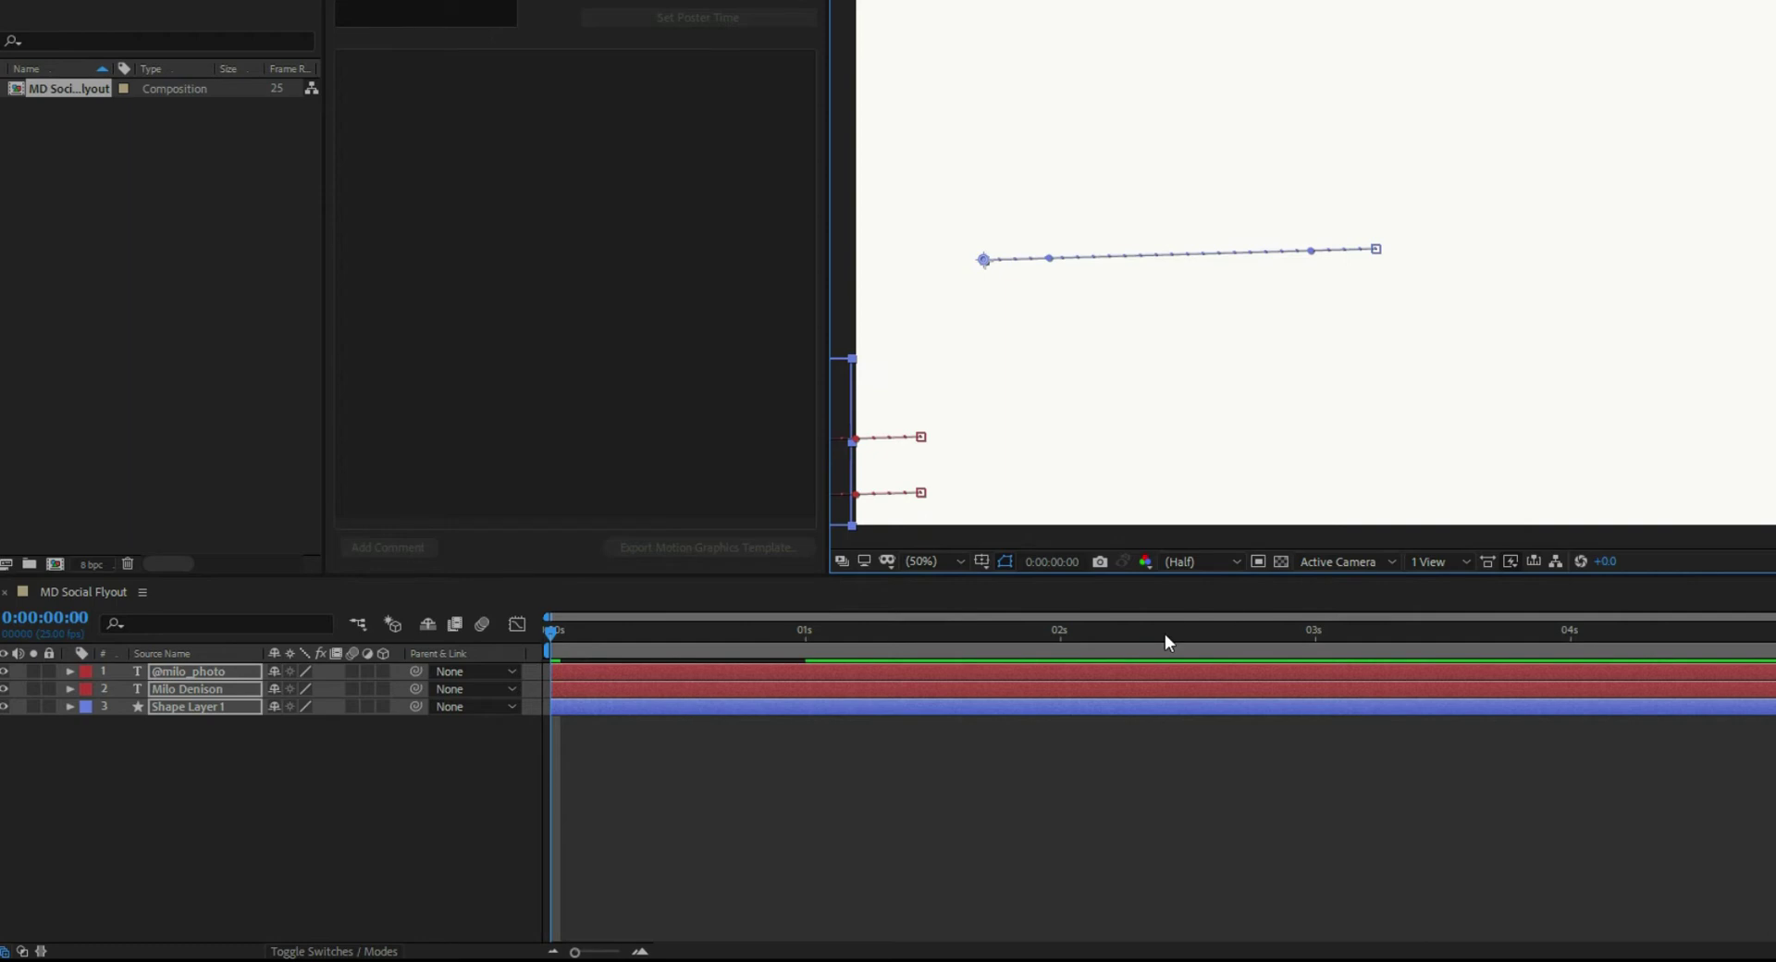
pyautogui.press('space')
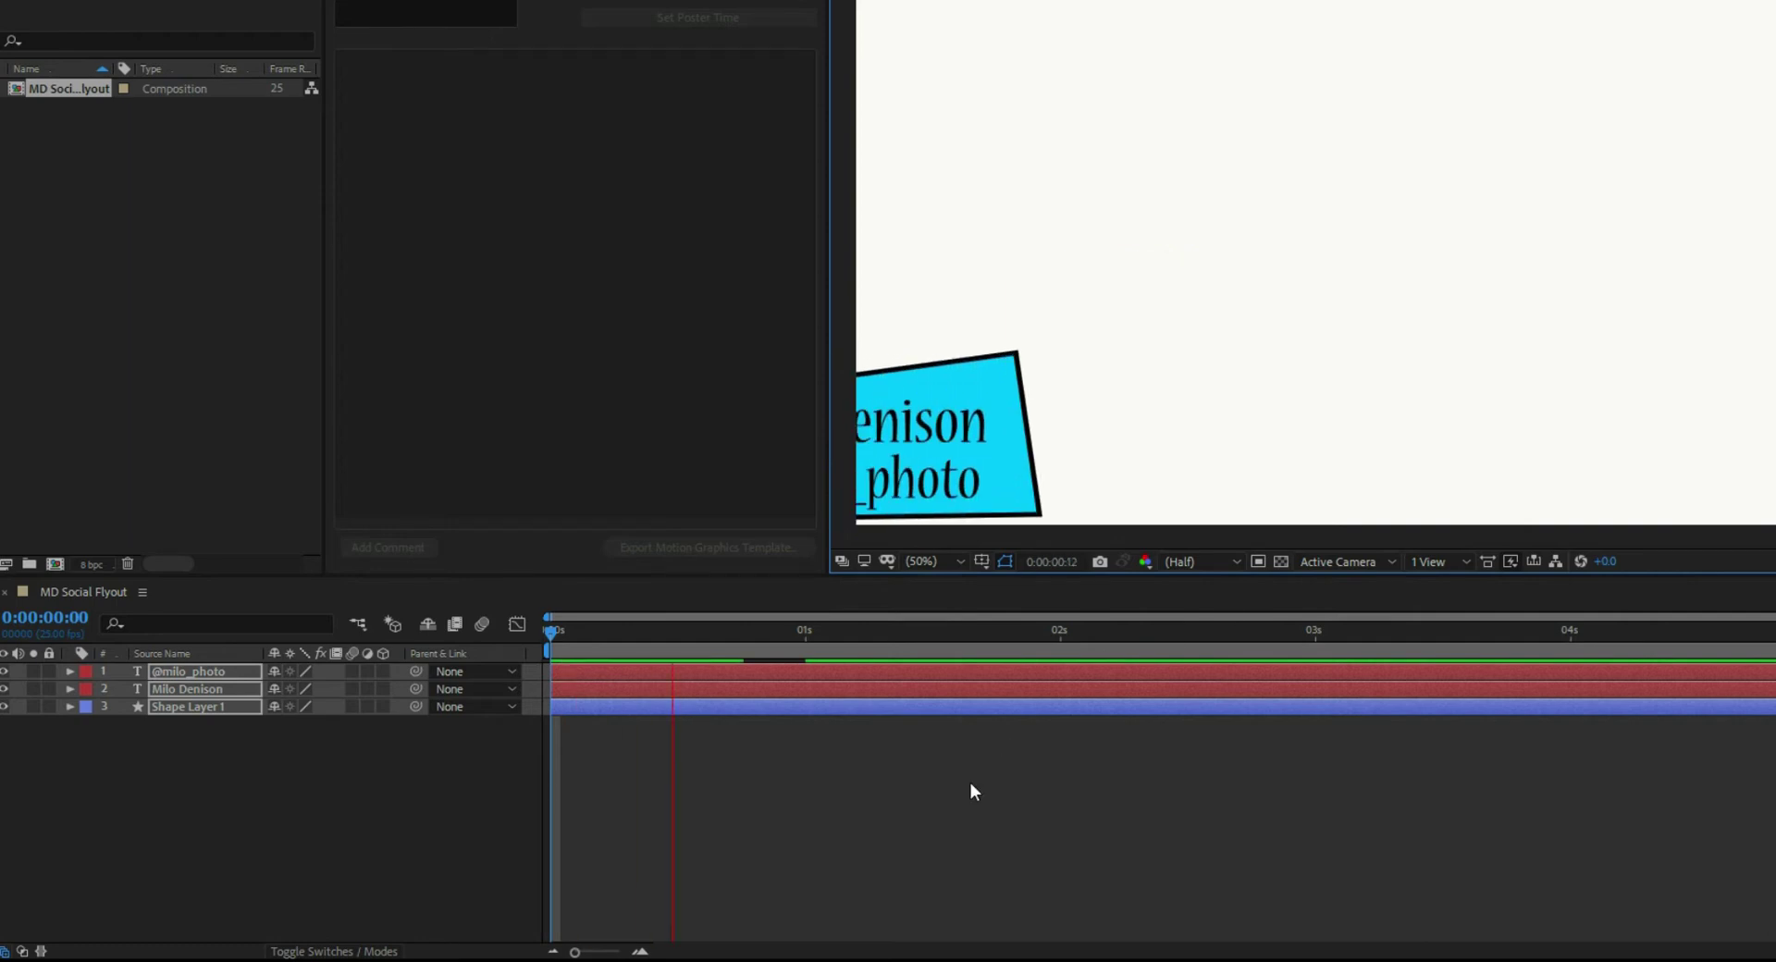
pyautogui.press('space')
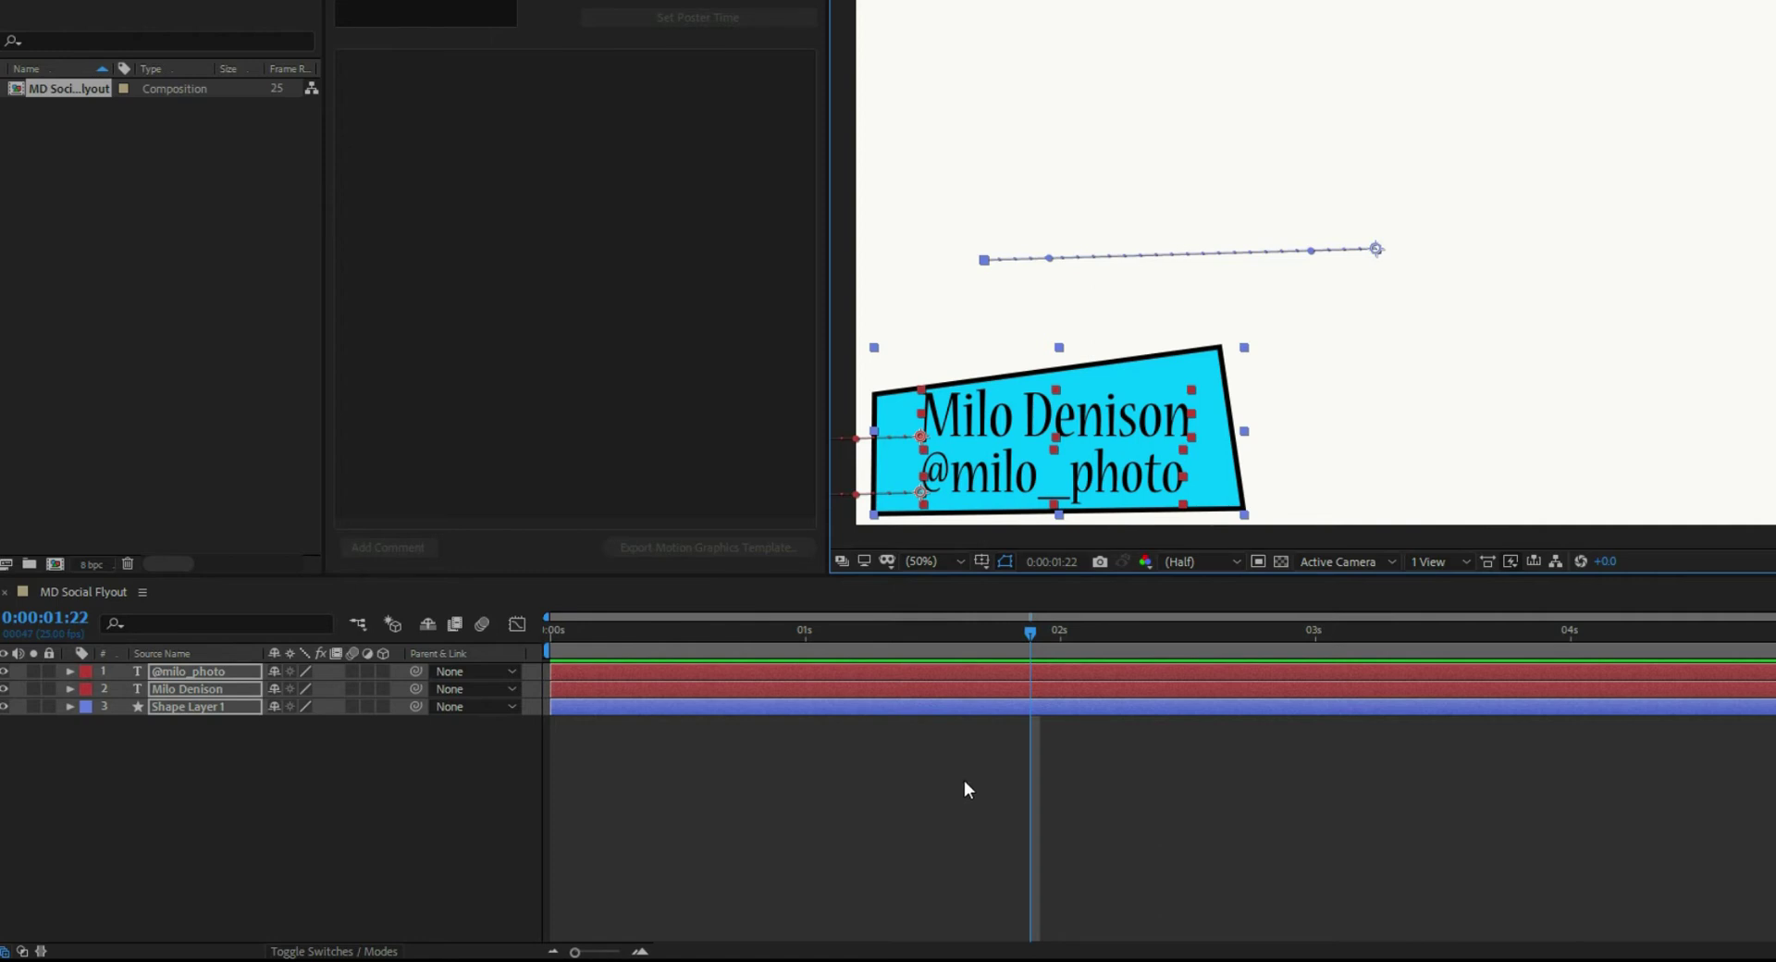
pyautogui.click(510, 199)
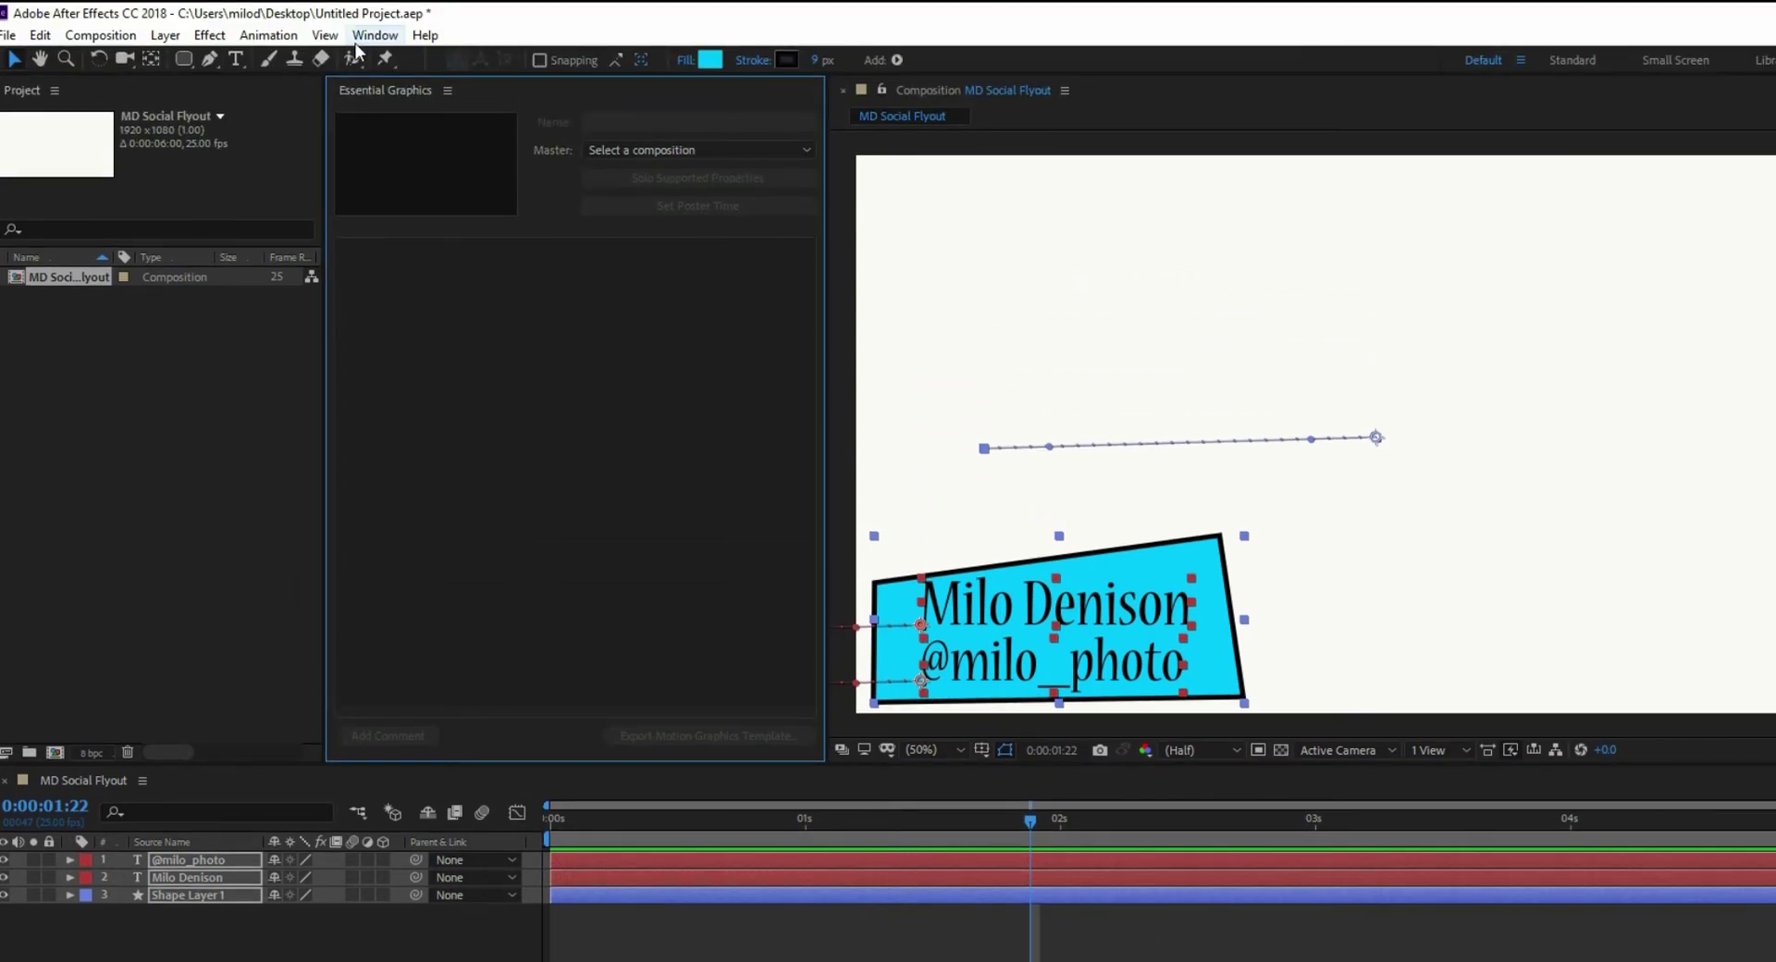
# - Reopen the Essential Graphics panel and open its Master composition dropdown
pyautogui.click(374, 35)
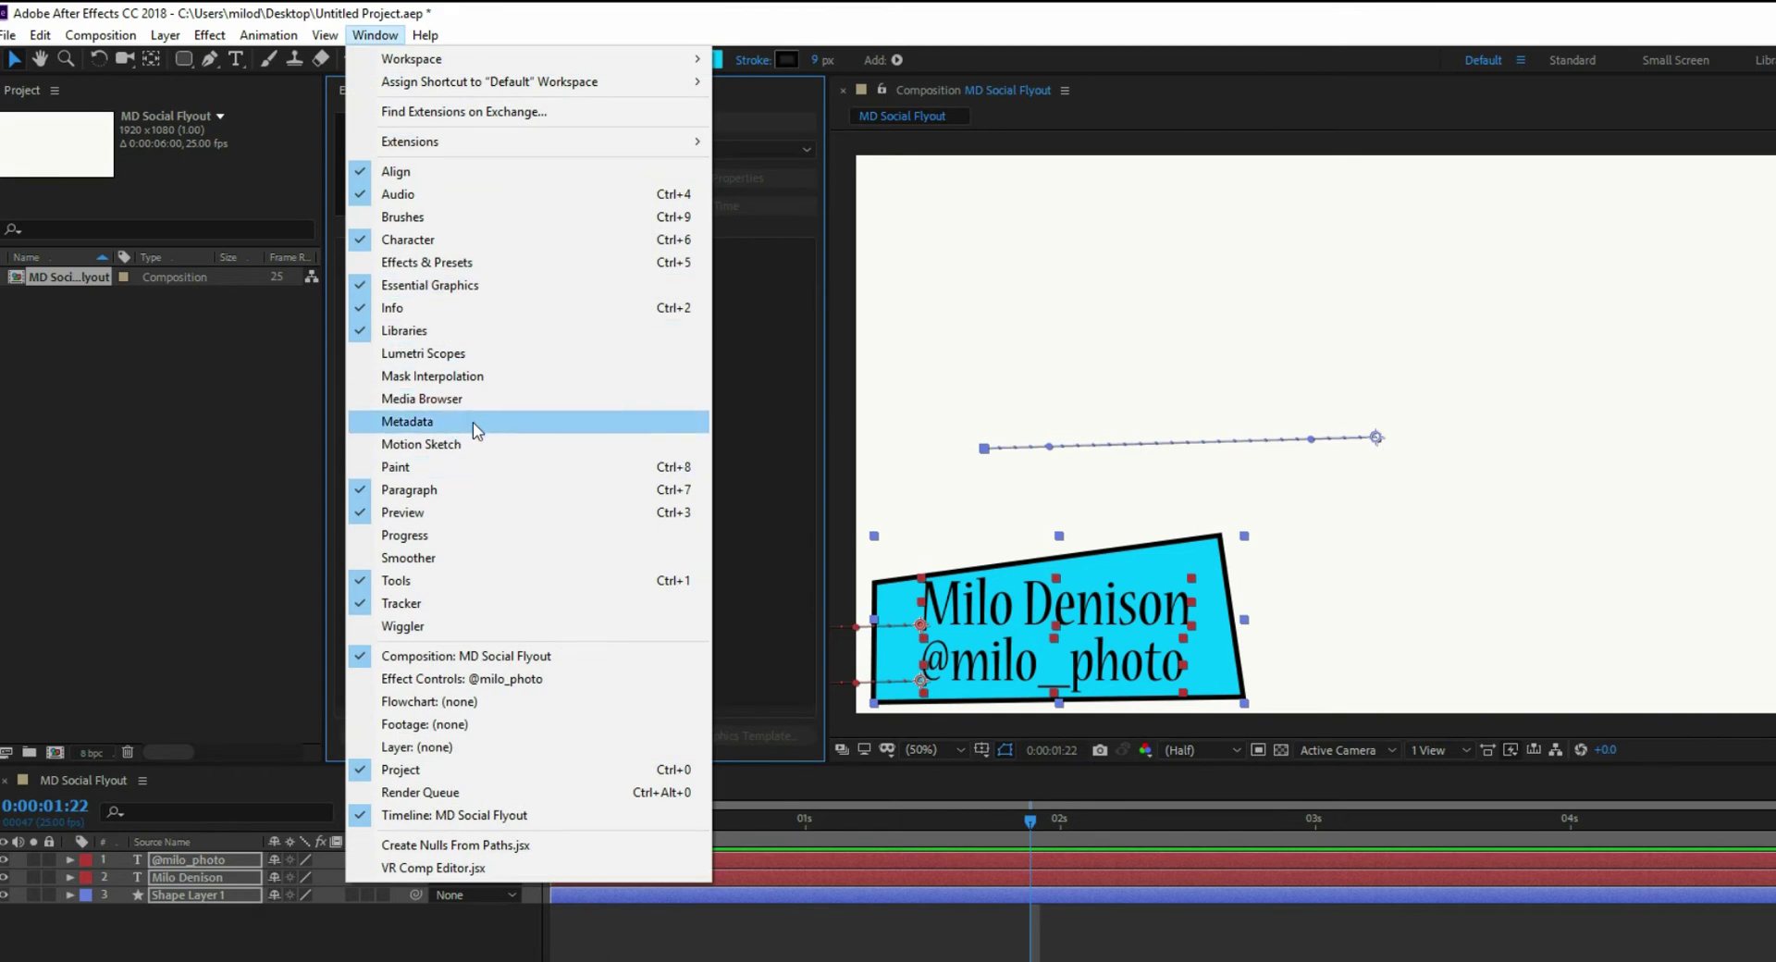
pyautogui.click(457, 285)
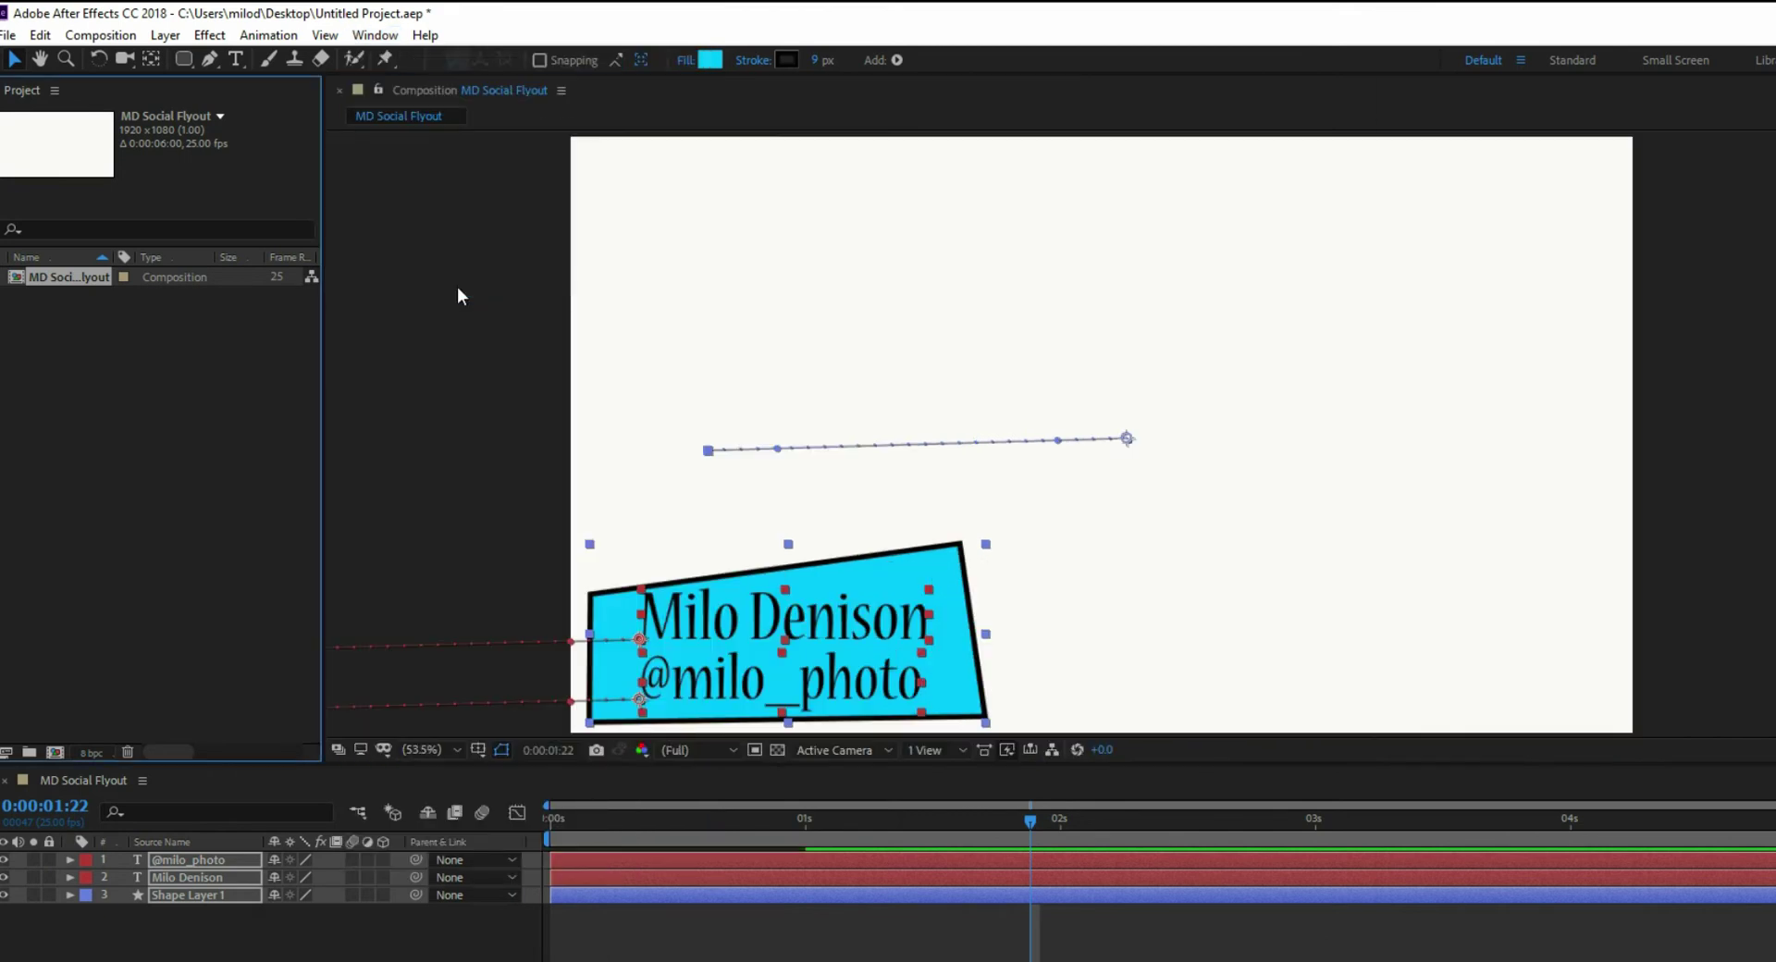
pyautogui.click(375, 38)
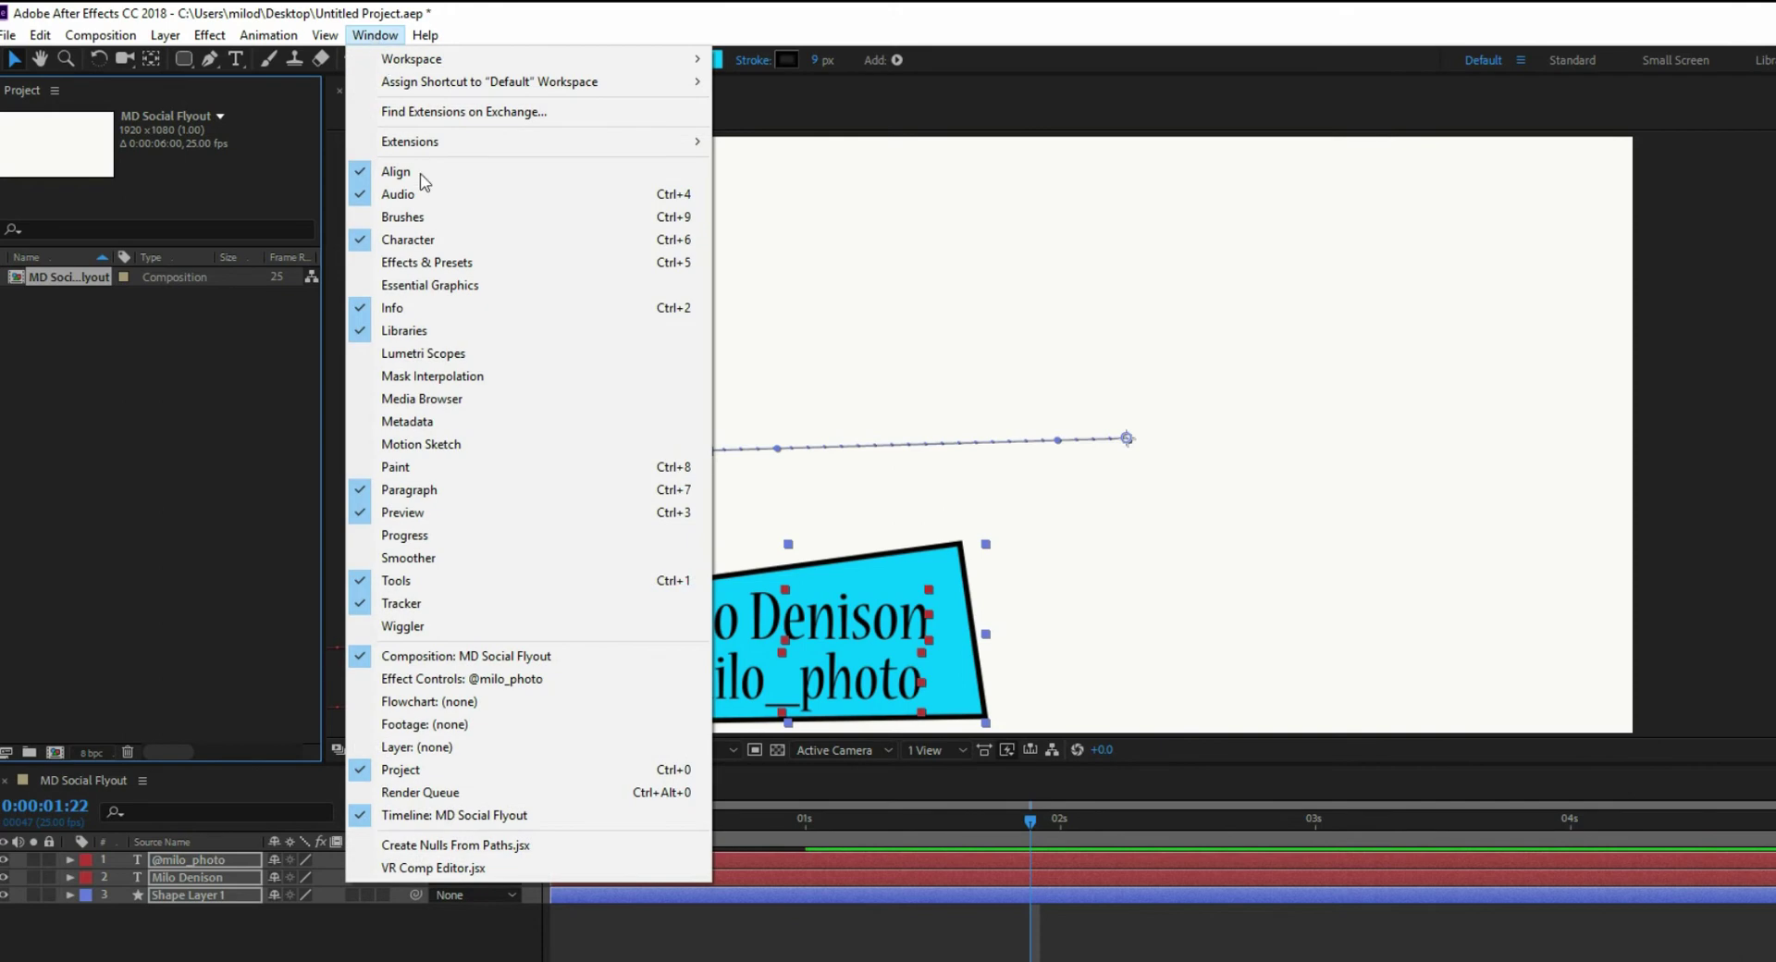
pyautogui.click(456, 285)
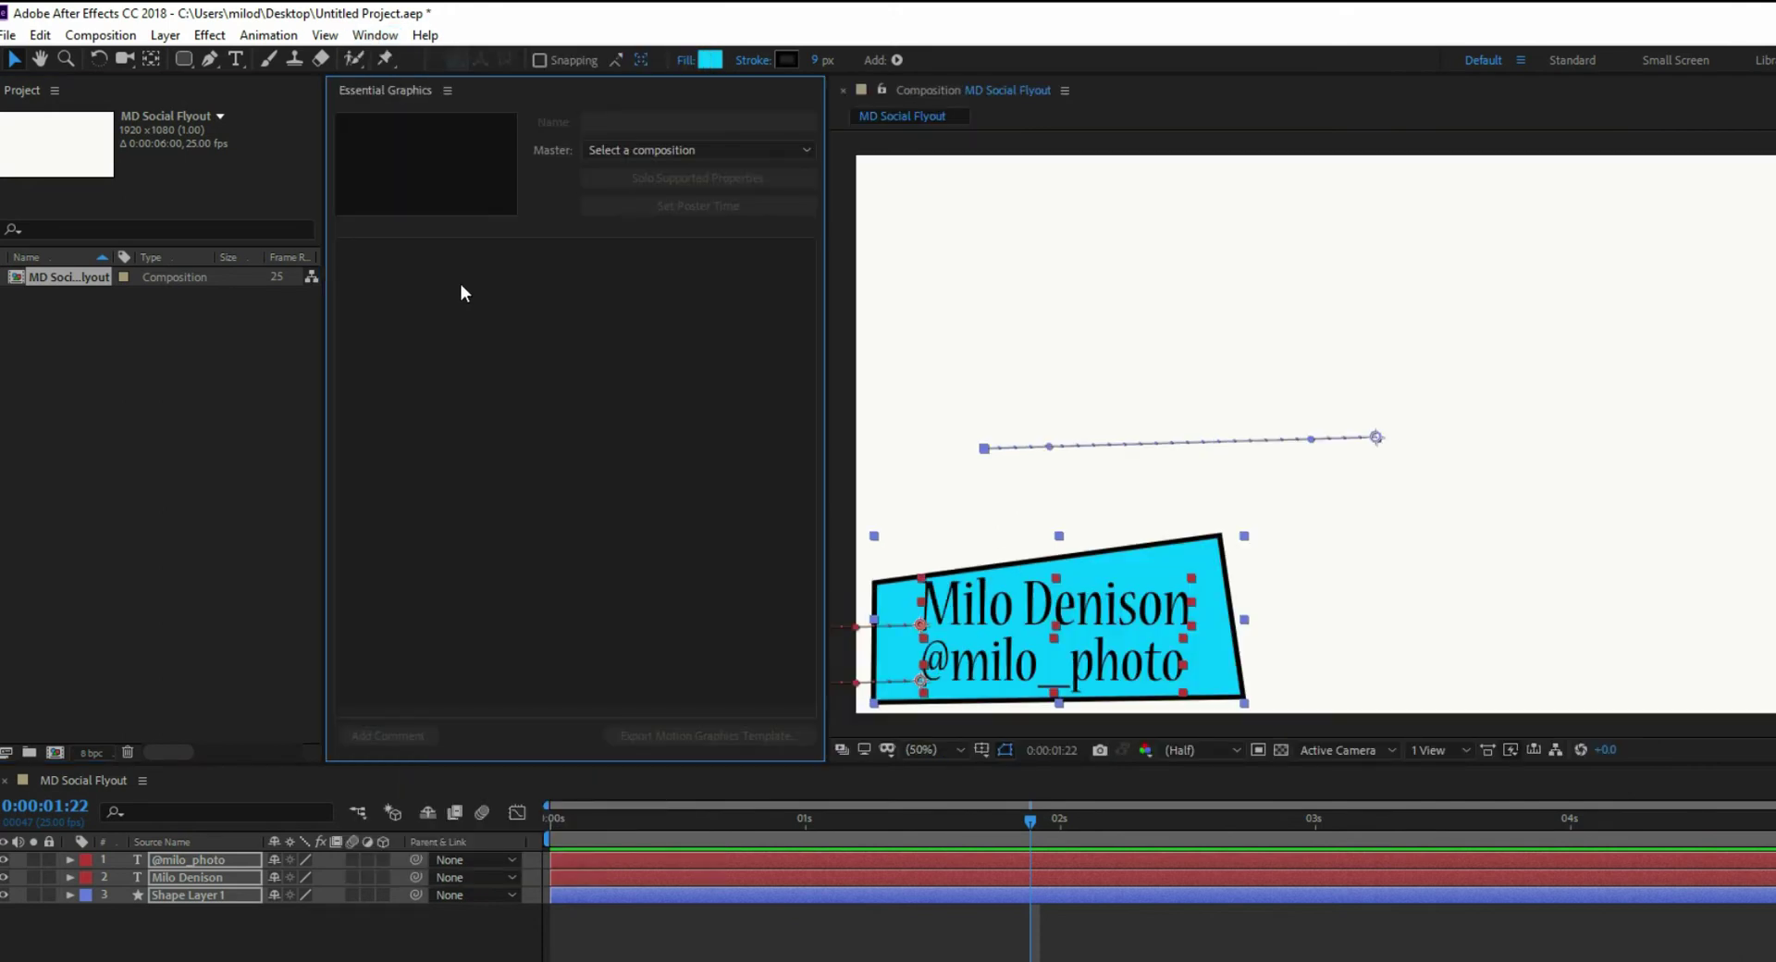
pyautogui.click(779, 152)
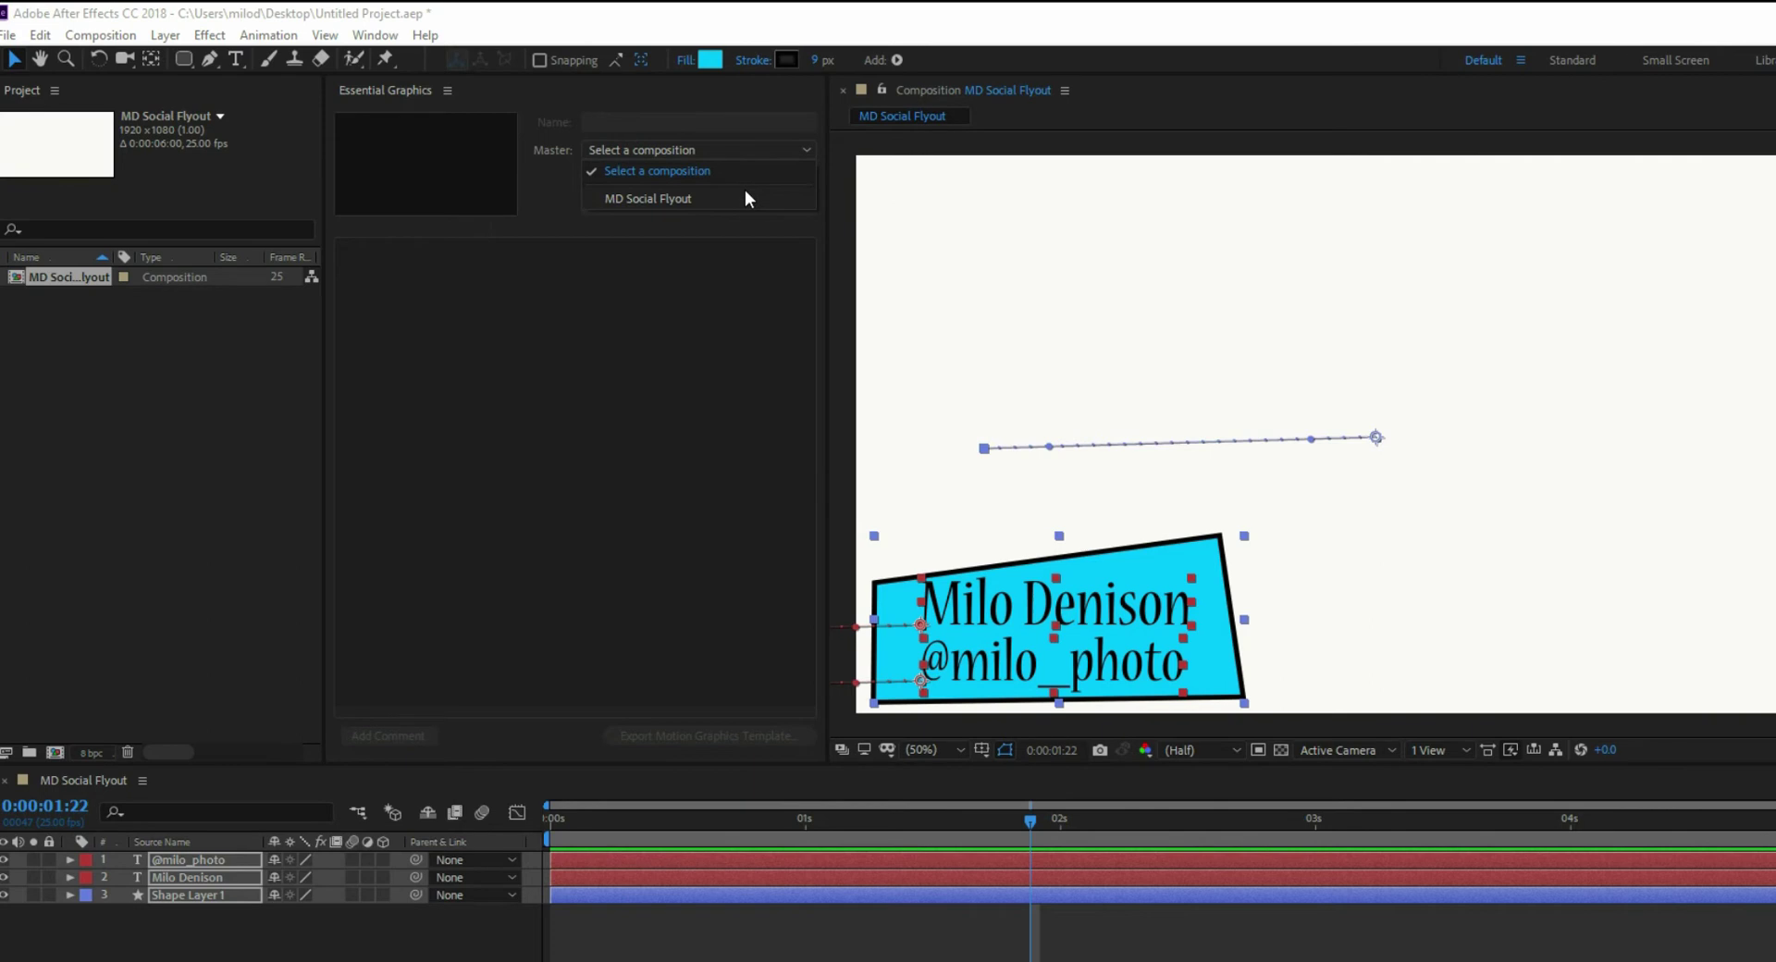
# - Choose MD Social Flyout as the Essential Graphics master and show only template-capable properties
pyautogui.click(629, 199)
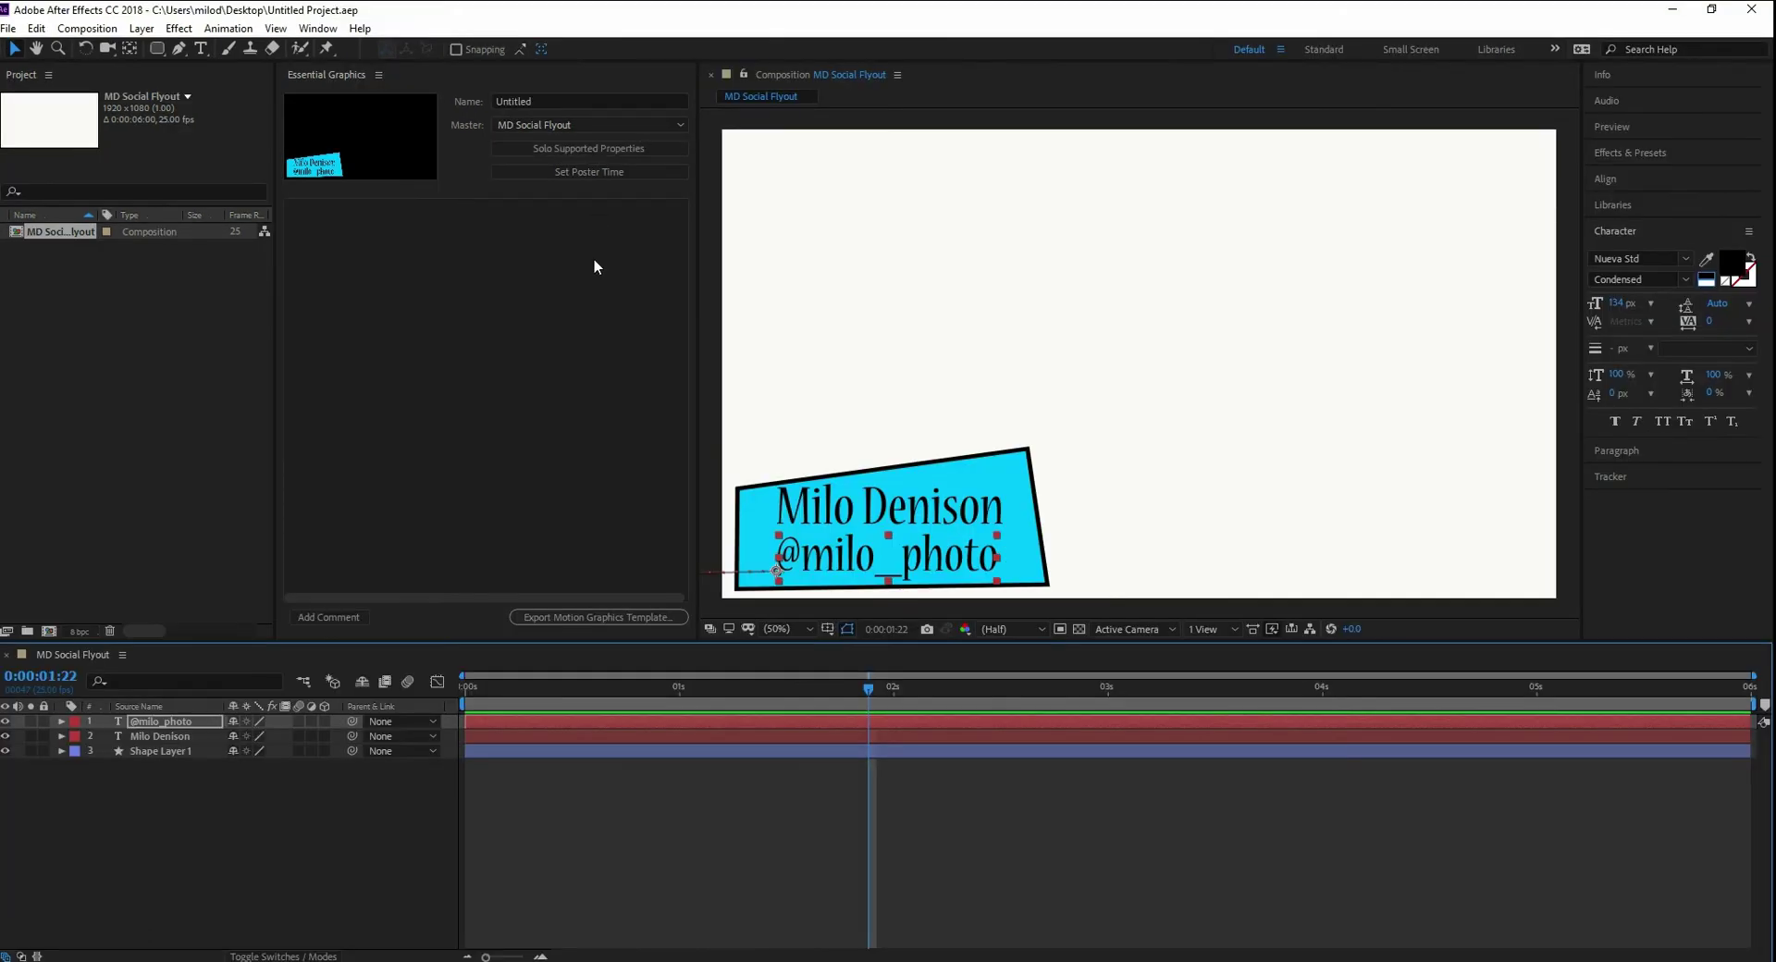
pyautogui.click(573, 148)
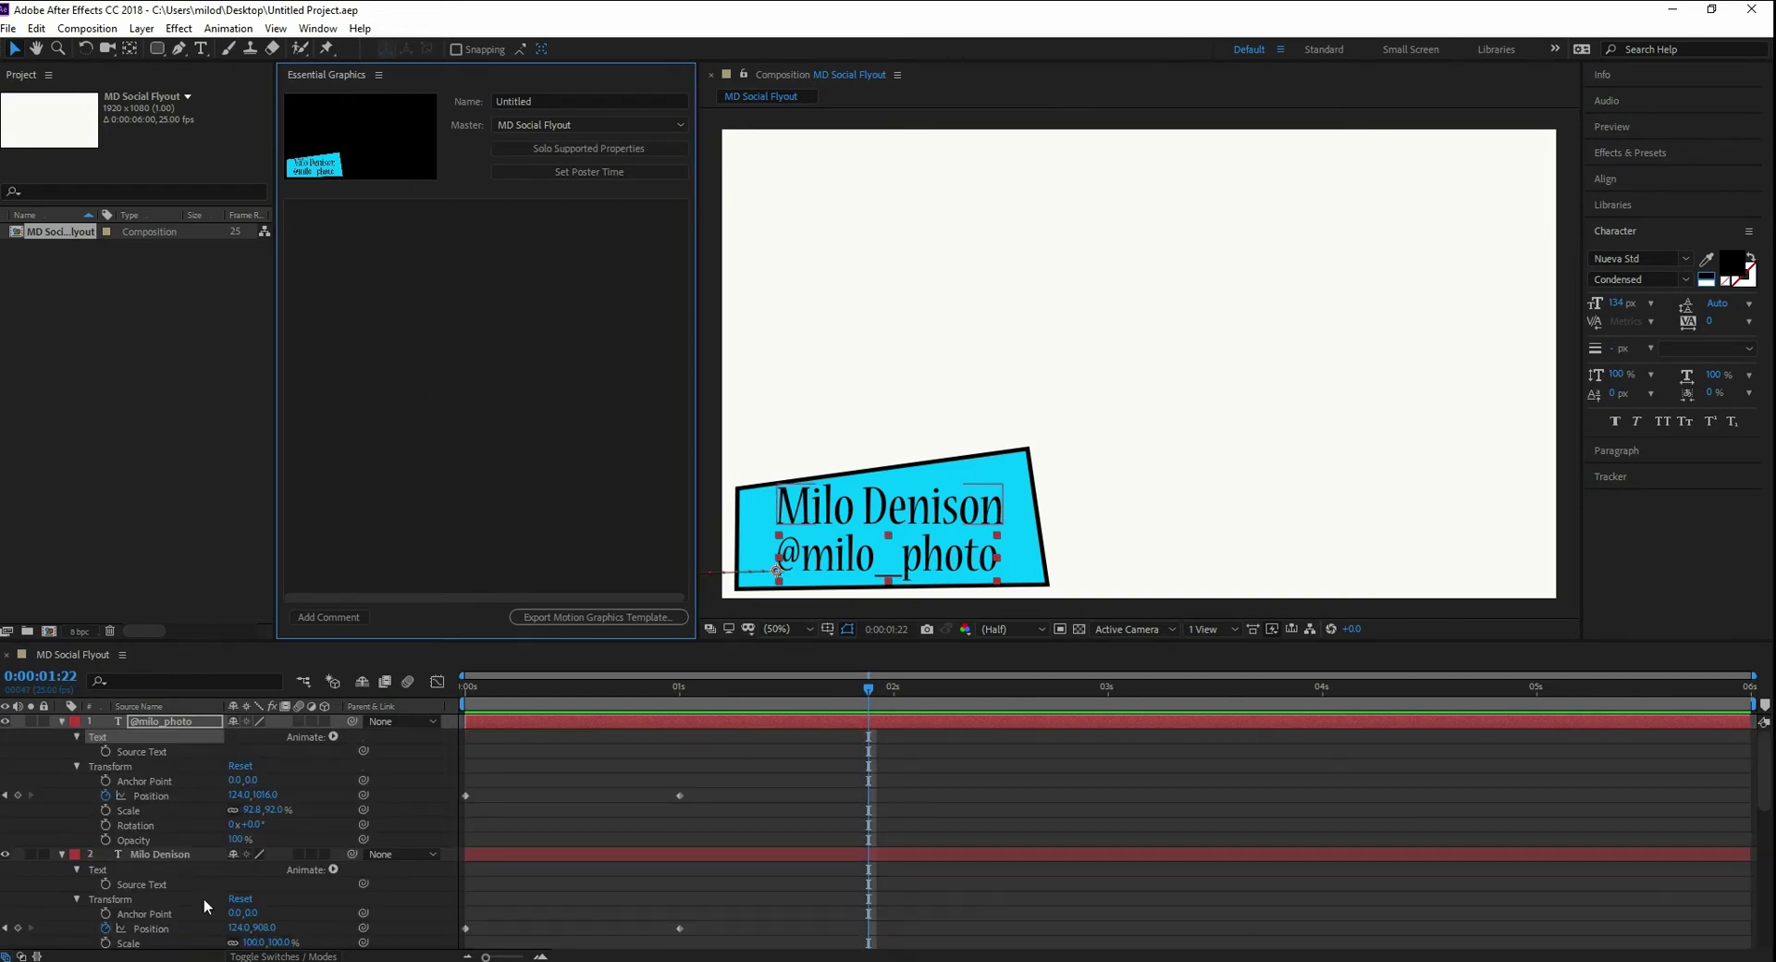
pyautogui.scroll(-5, 199, 895)
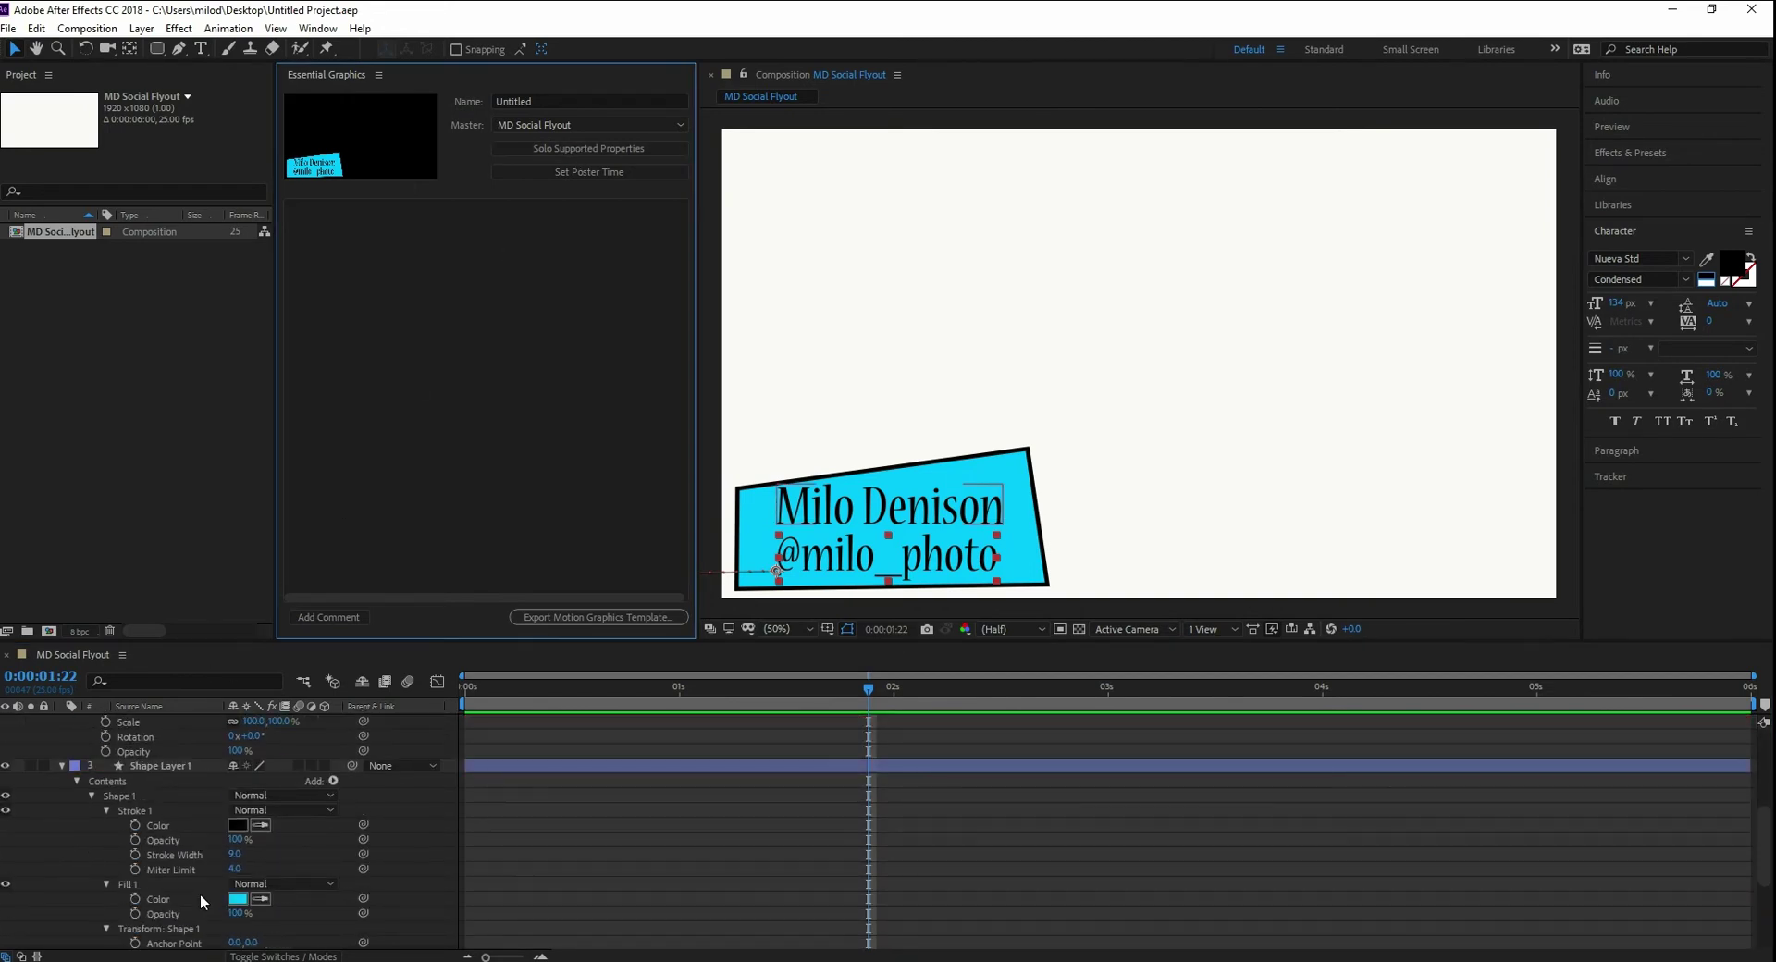
pyautogui.scroll(5, 200, 895)
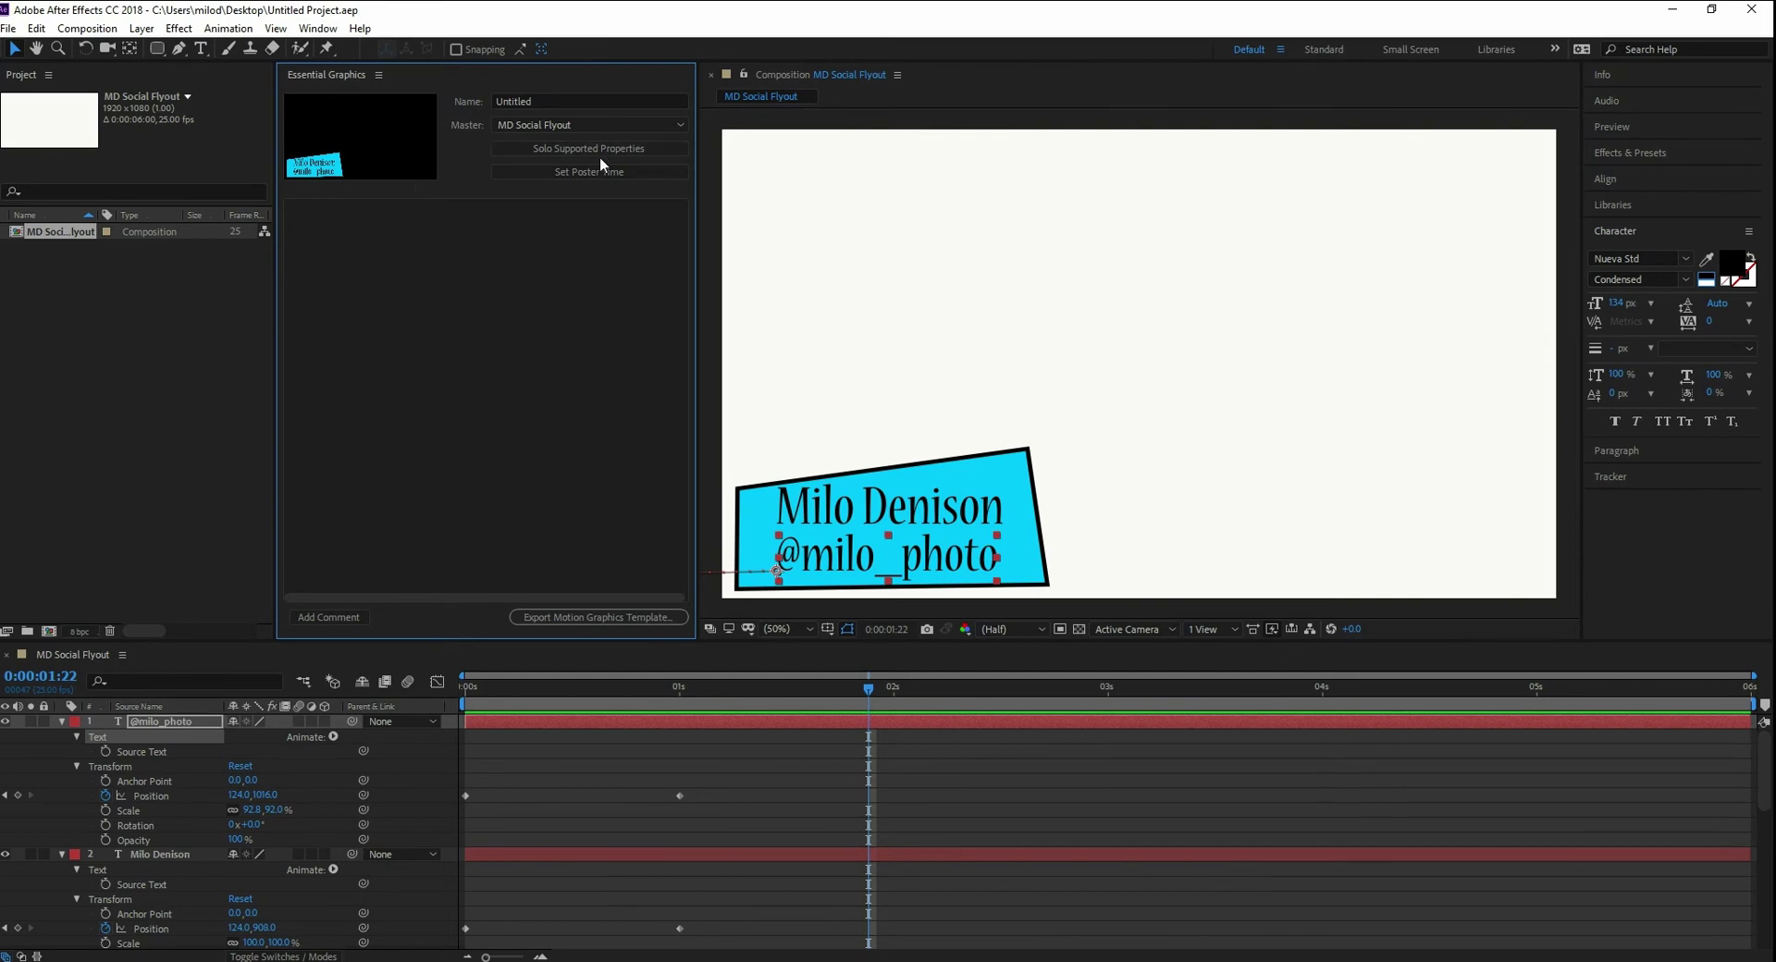
# - Add the handle layer's Source Text to Essential Graphics, labelled 'Social'
pyautogui.moveTo(142, 751); pyautogui.dragTo(522, 482)
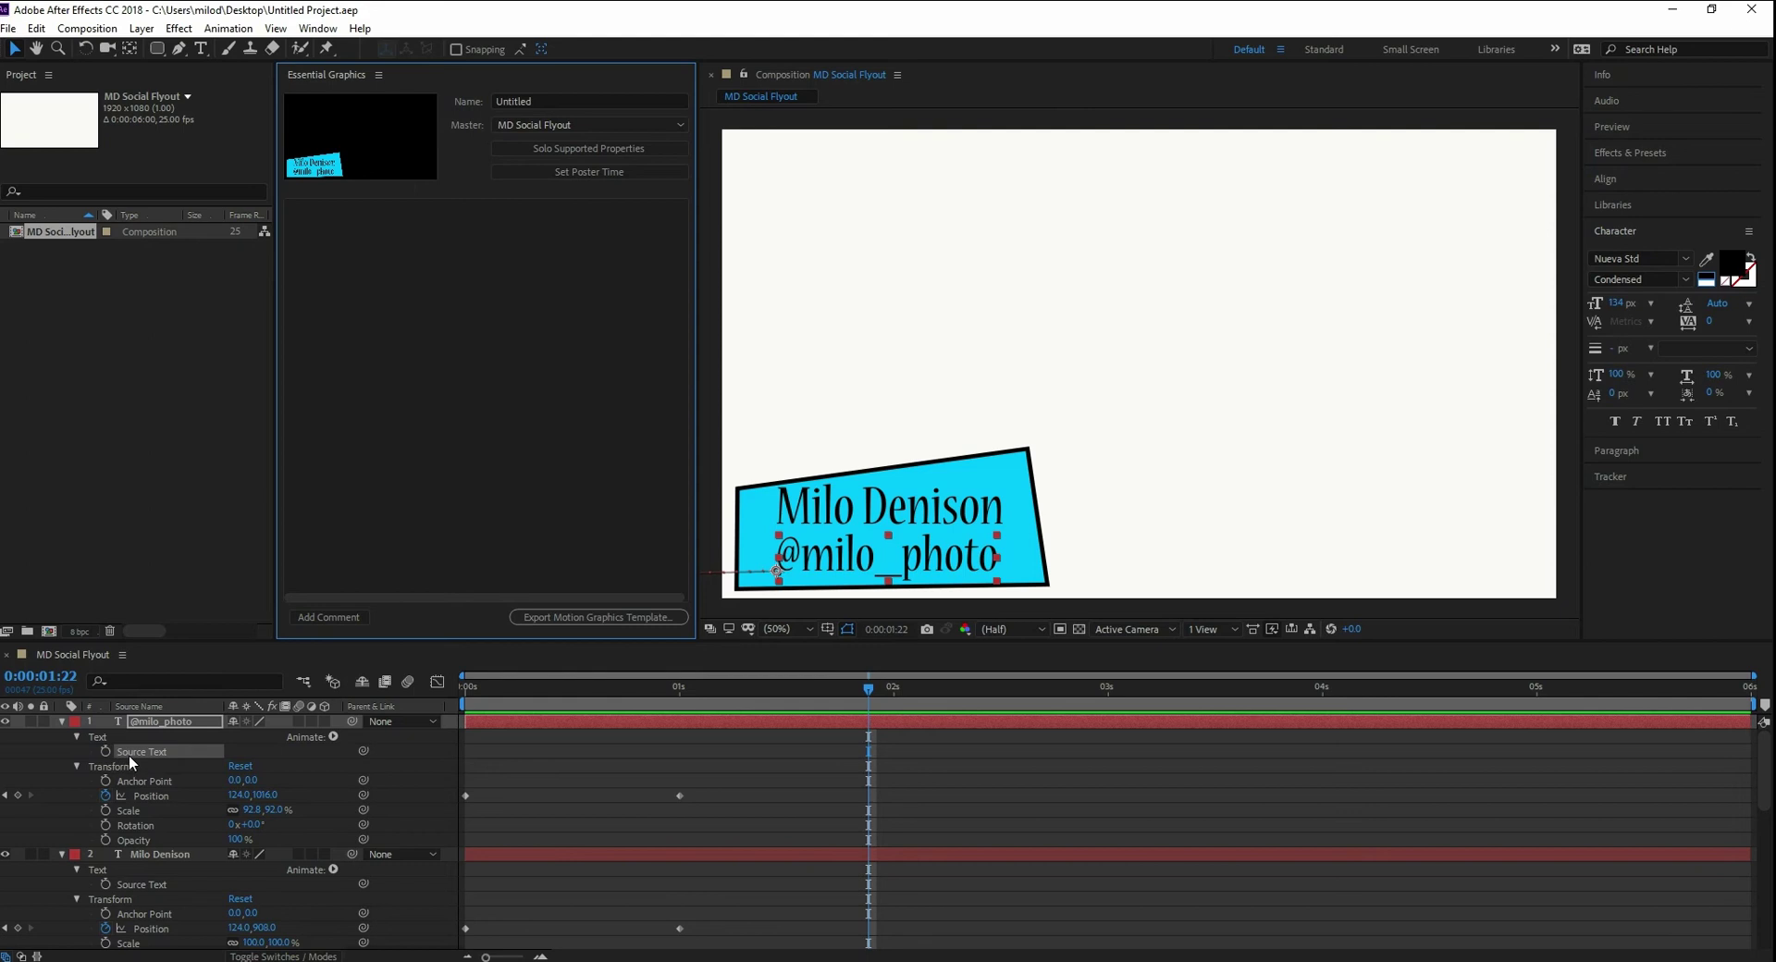
pyautogui.moveTo(133, 753); pyautogui.dragTo(461, 333)
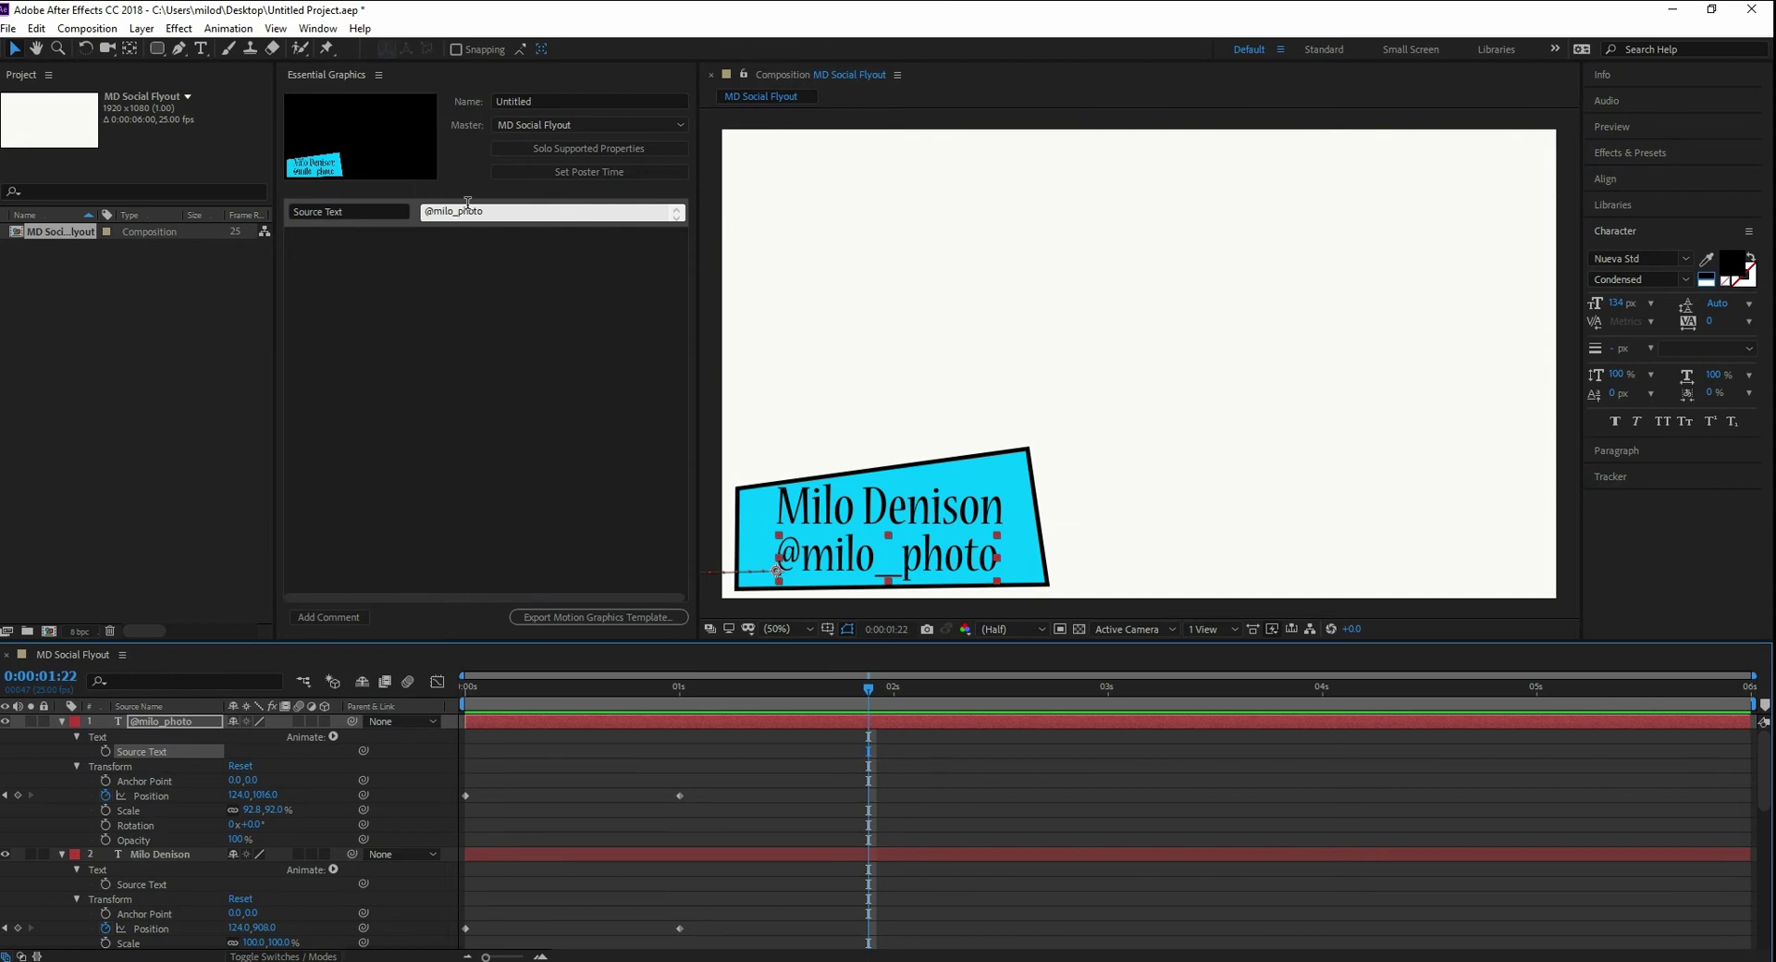
pyautogui.click(393, 210)
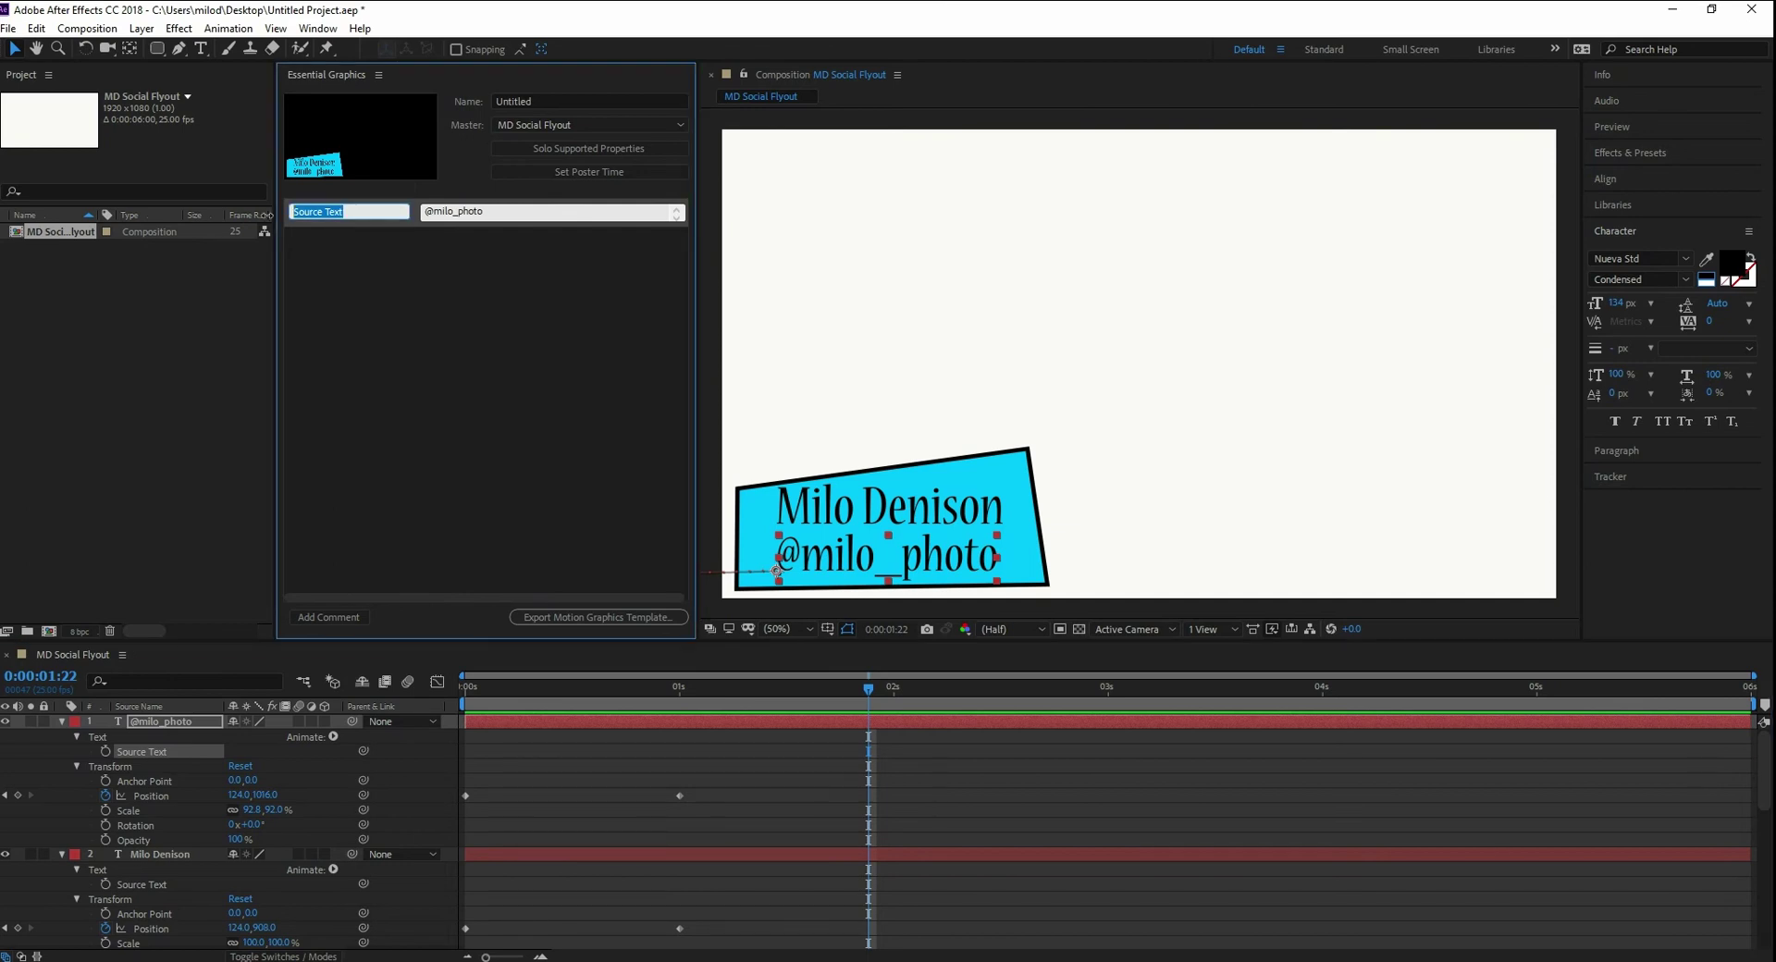
pyautogui.write('Social')
pyautogui.click(397, 267)
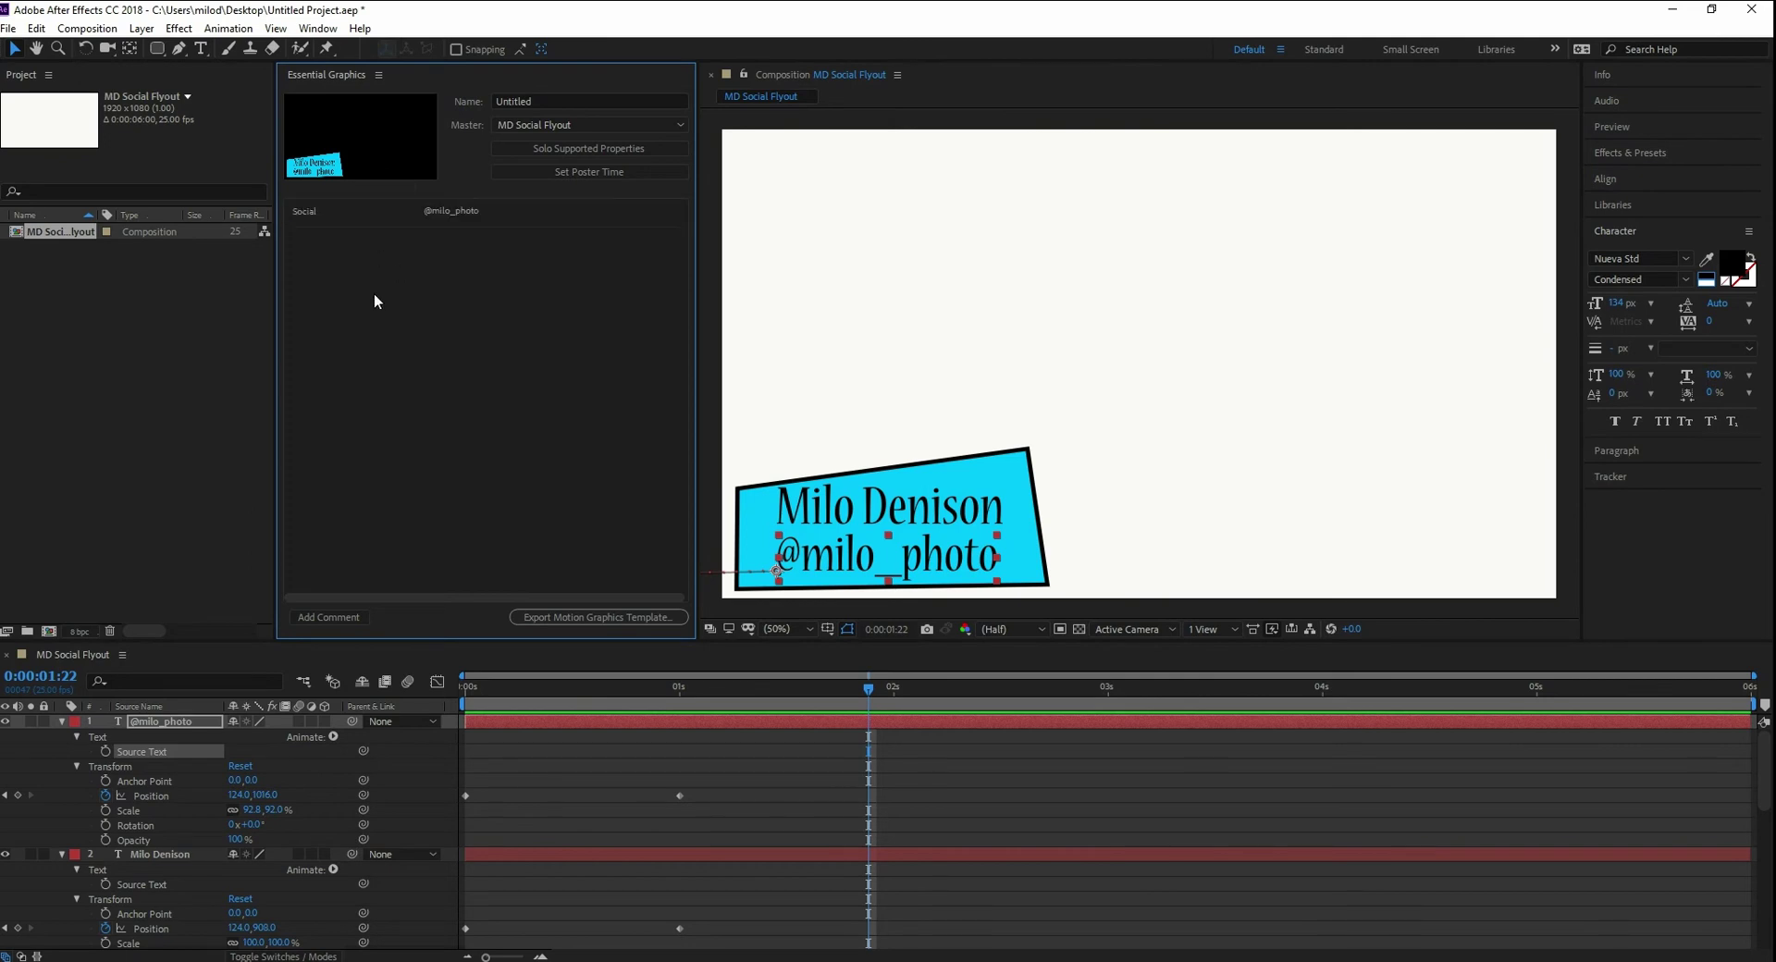
# - Add the name layer's Source Text labelled 'Name' and move it above Social
pyautogui.click(130, 885)
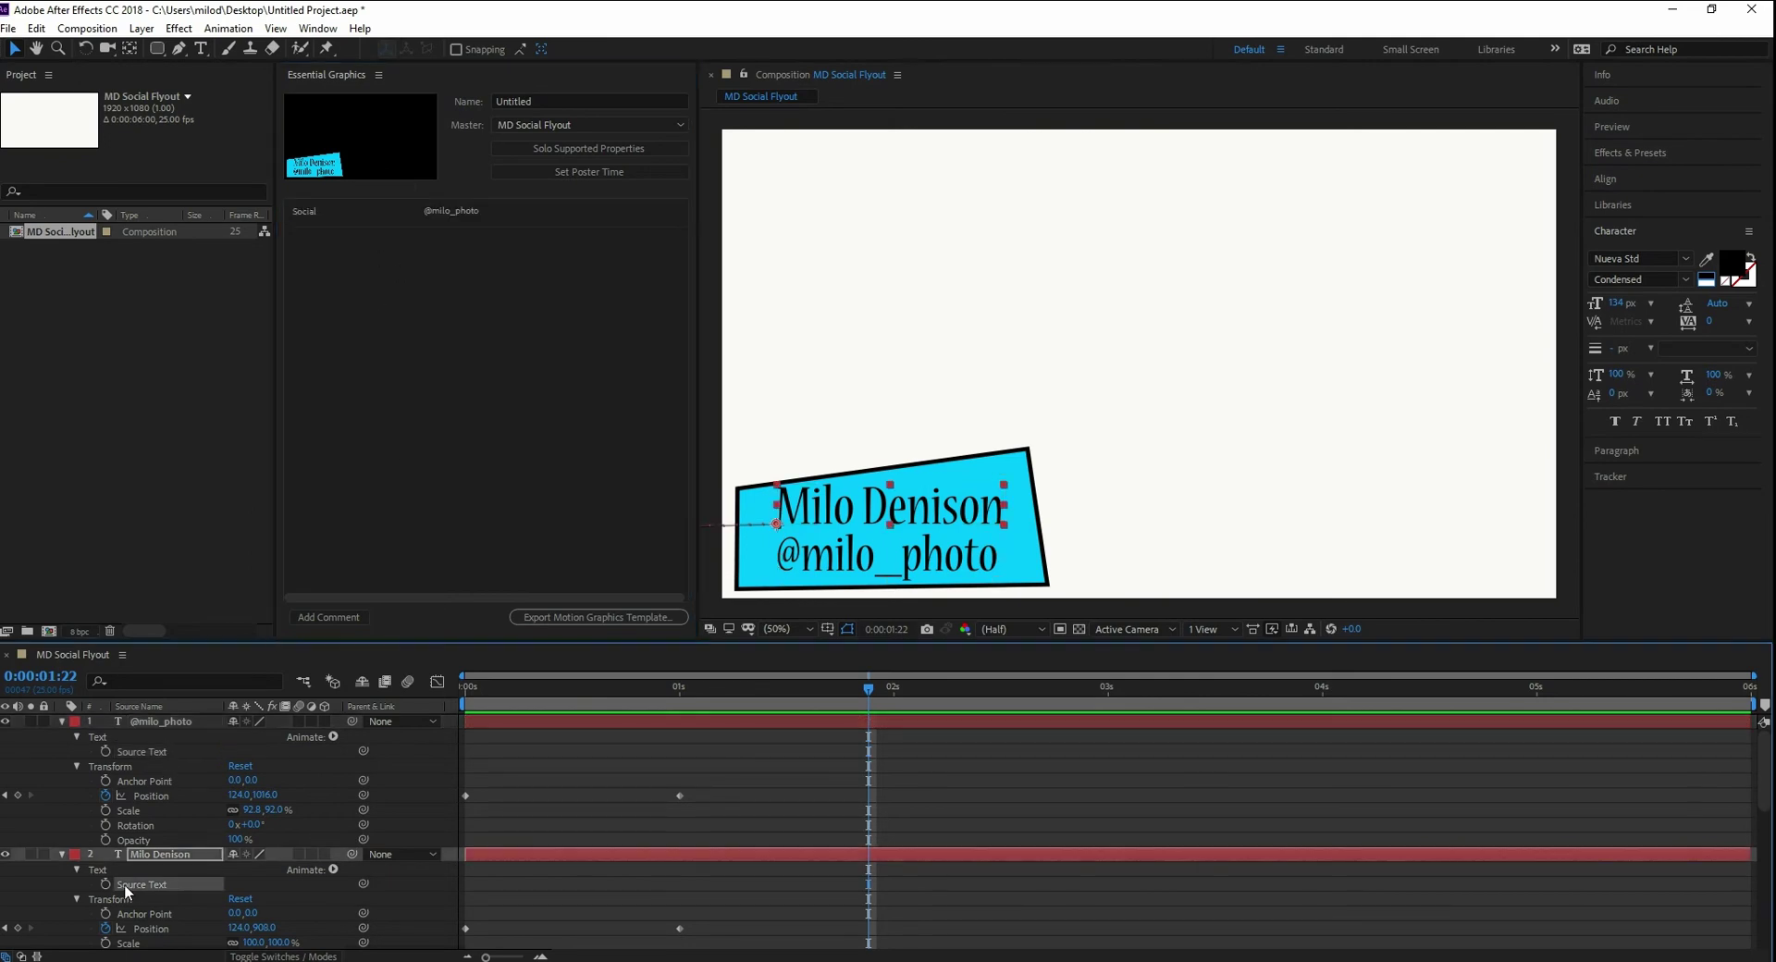
pyautogui.moveTo(135, 884); pyautogui.dragTo(431, 353)
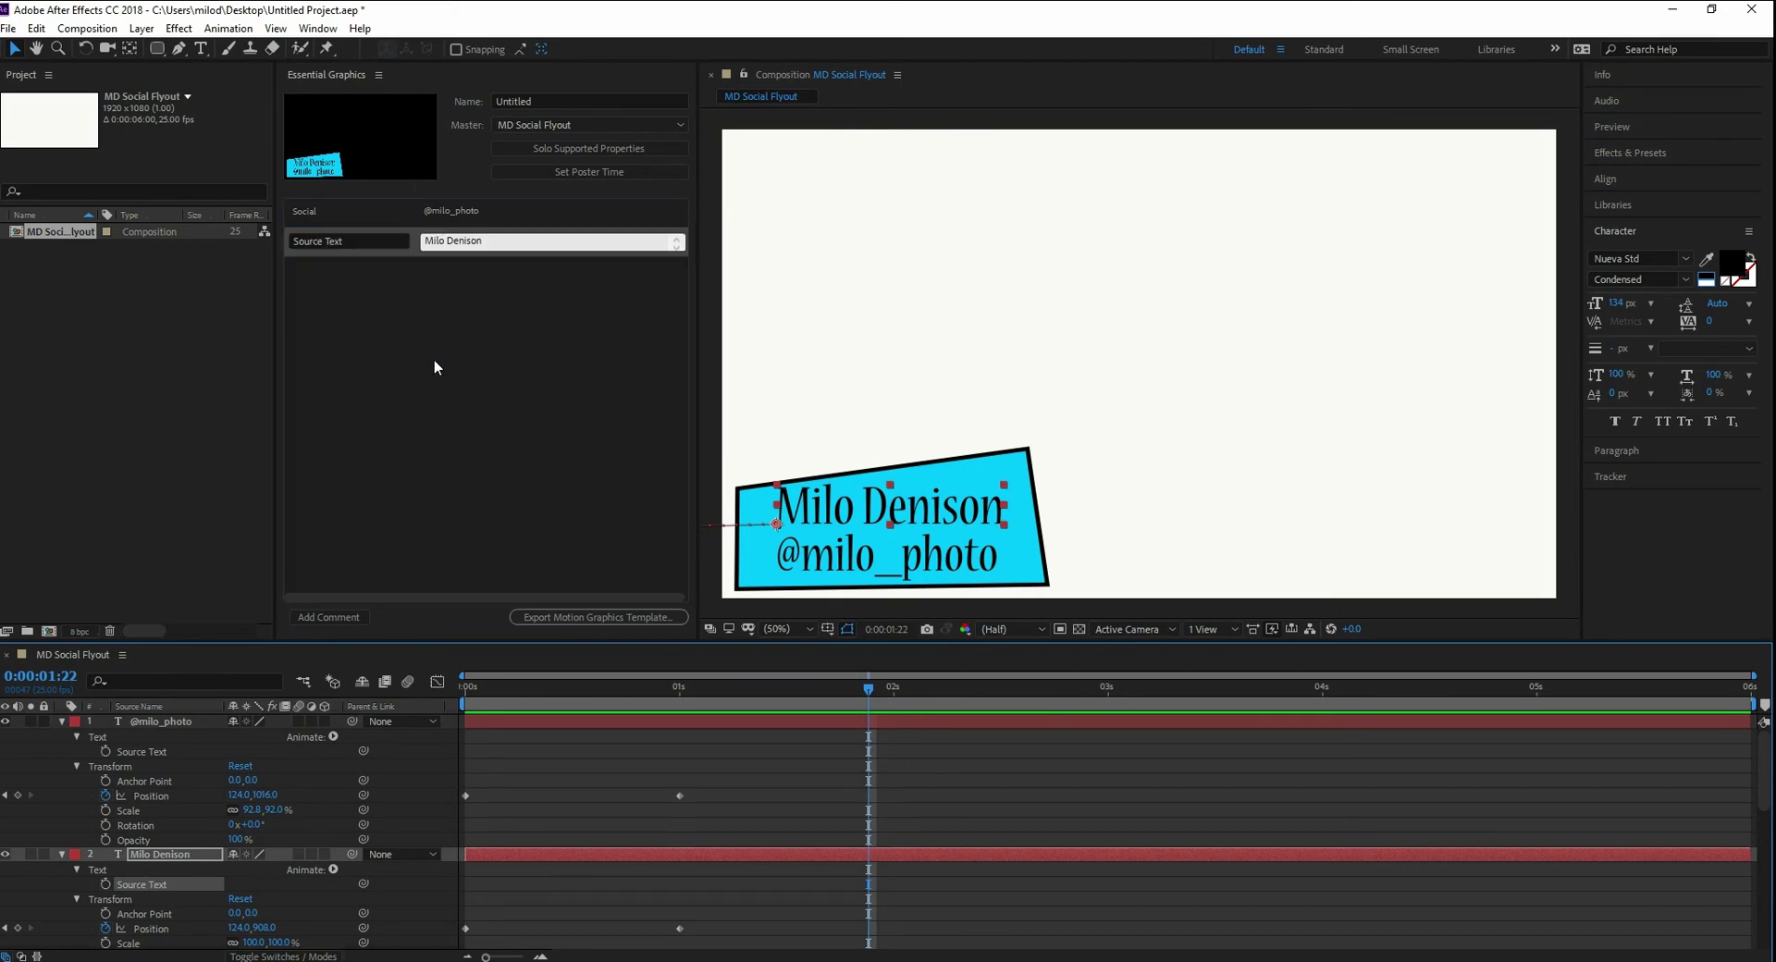
pyautogui.click(348, 240)
pyautogui.write('Name')
pyautogui.press('Return')
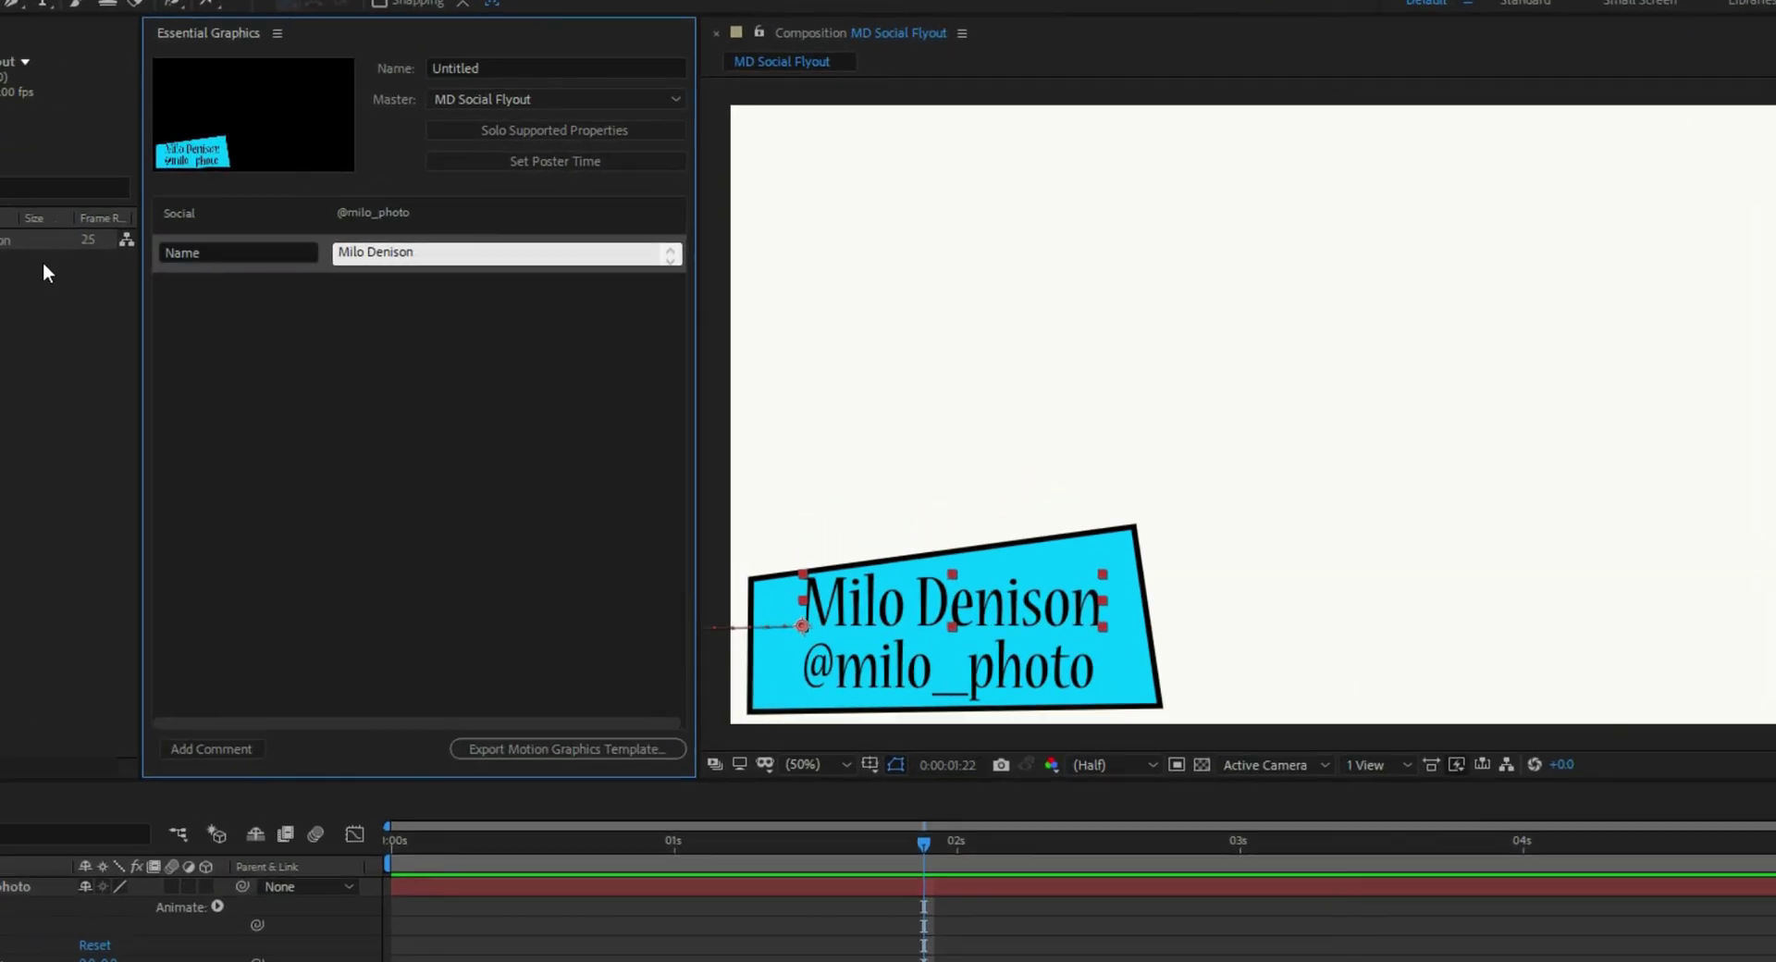
pyautogui.click(437, 358)
pyautogui.moveTo(318, 251); pyautogui.dragTo(335, 193)
pyautogui.click(334, 376)
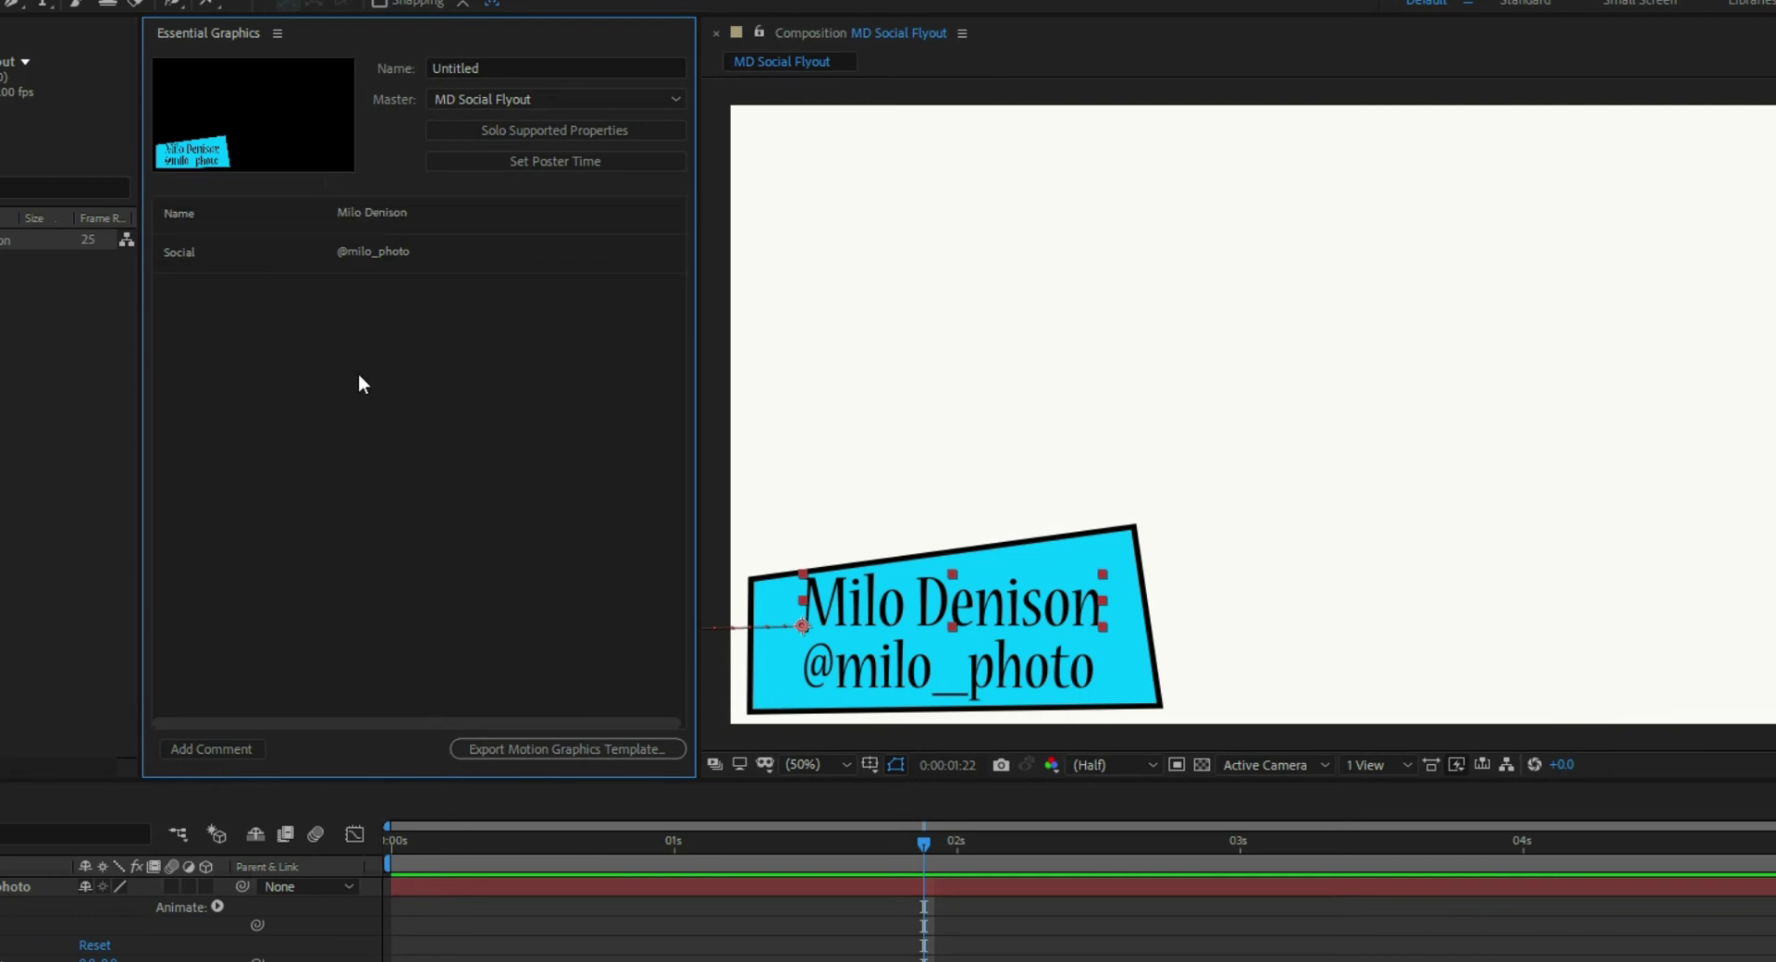
# - Save the project and export the Motion Graphics Template to Local Templates Folder
pyautogui.click(531, 747)
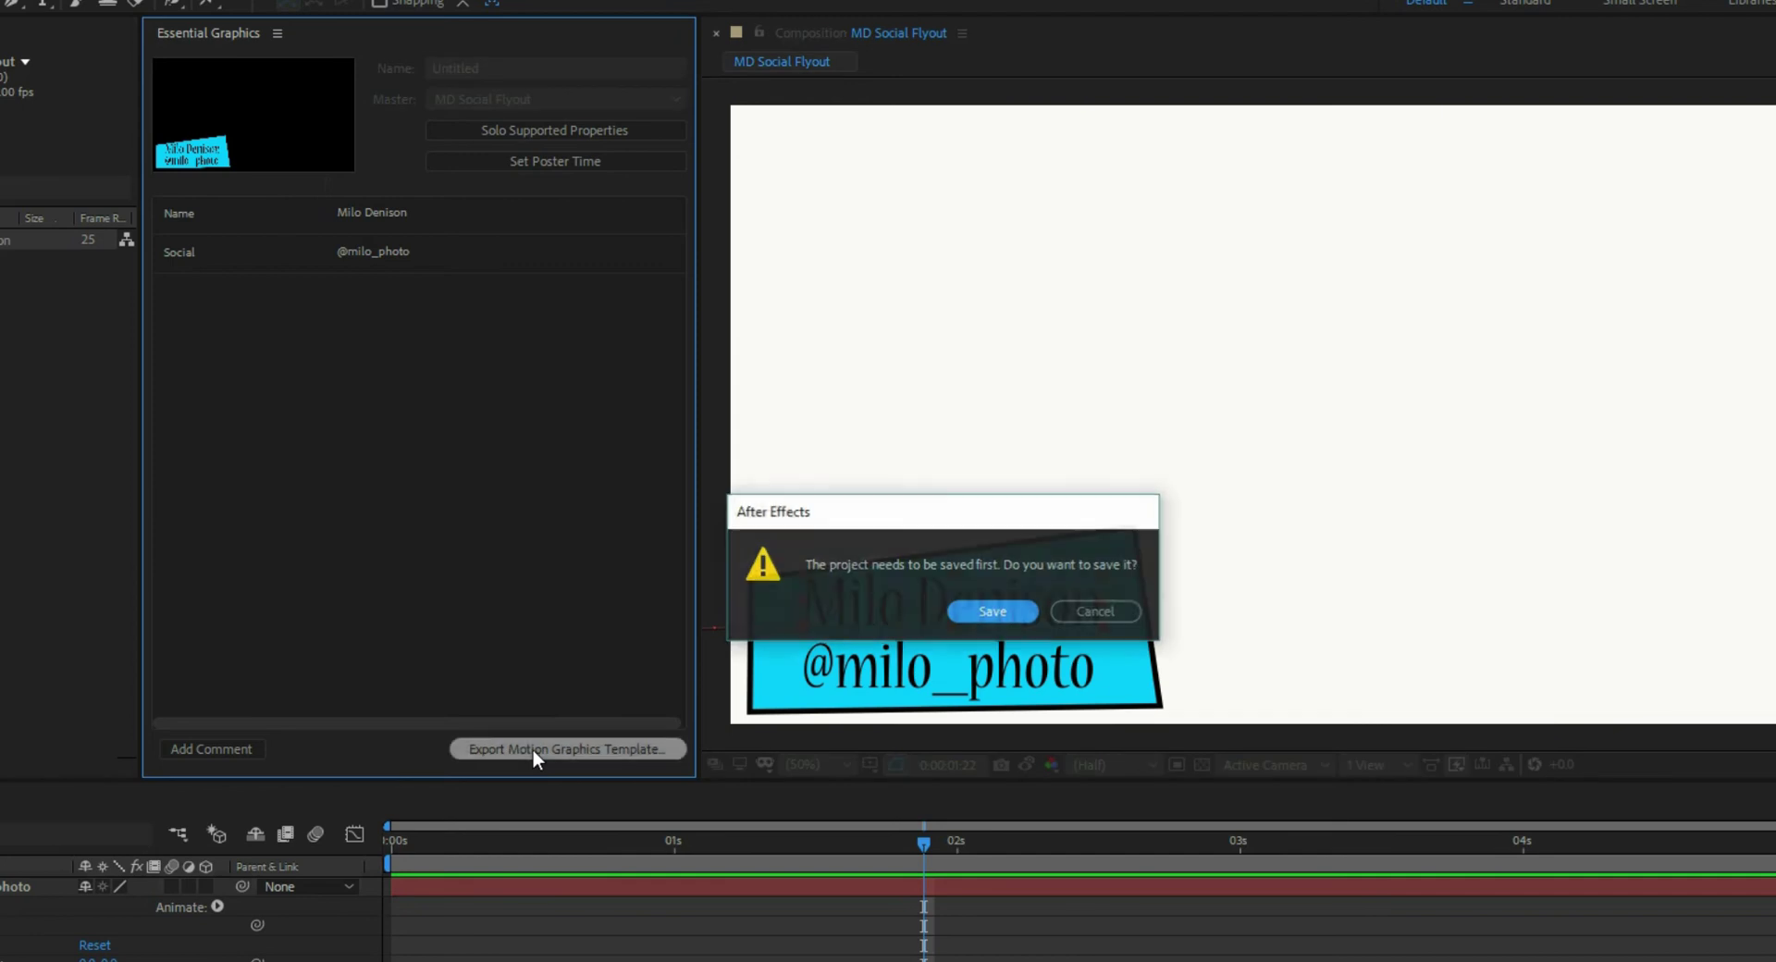
pyautogui.click(989, 610)
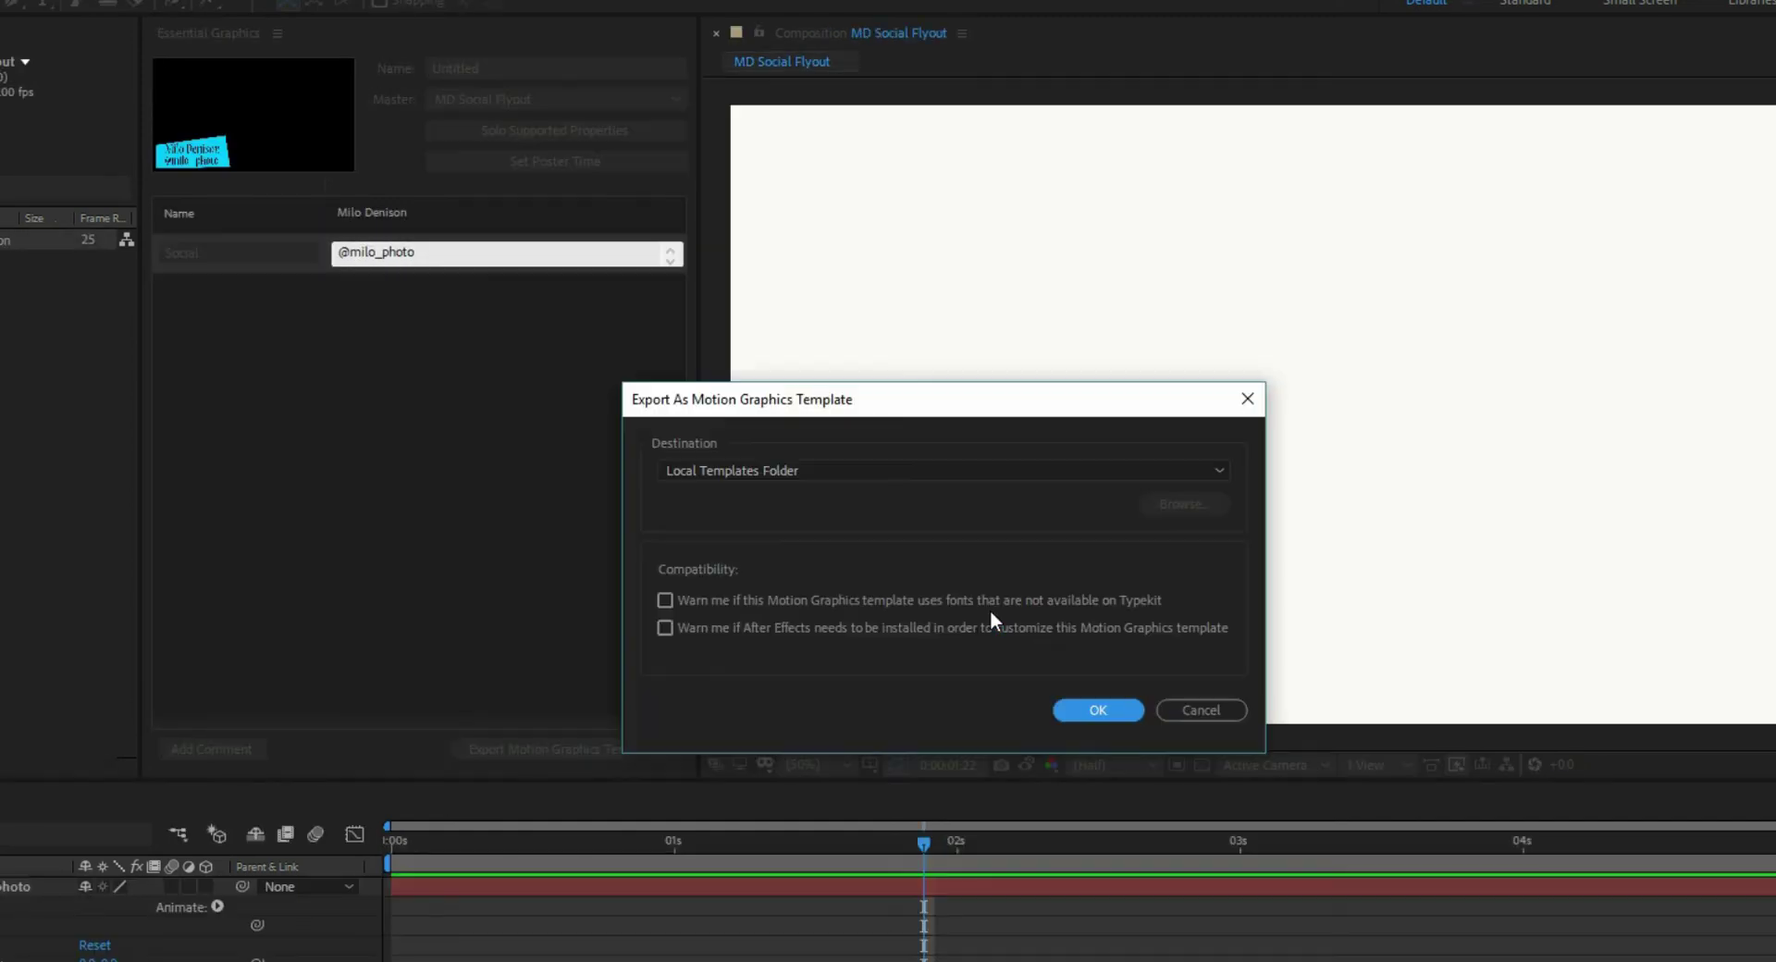
pyautogui.click(863, 473)
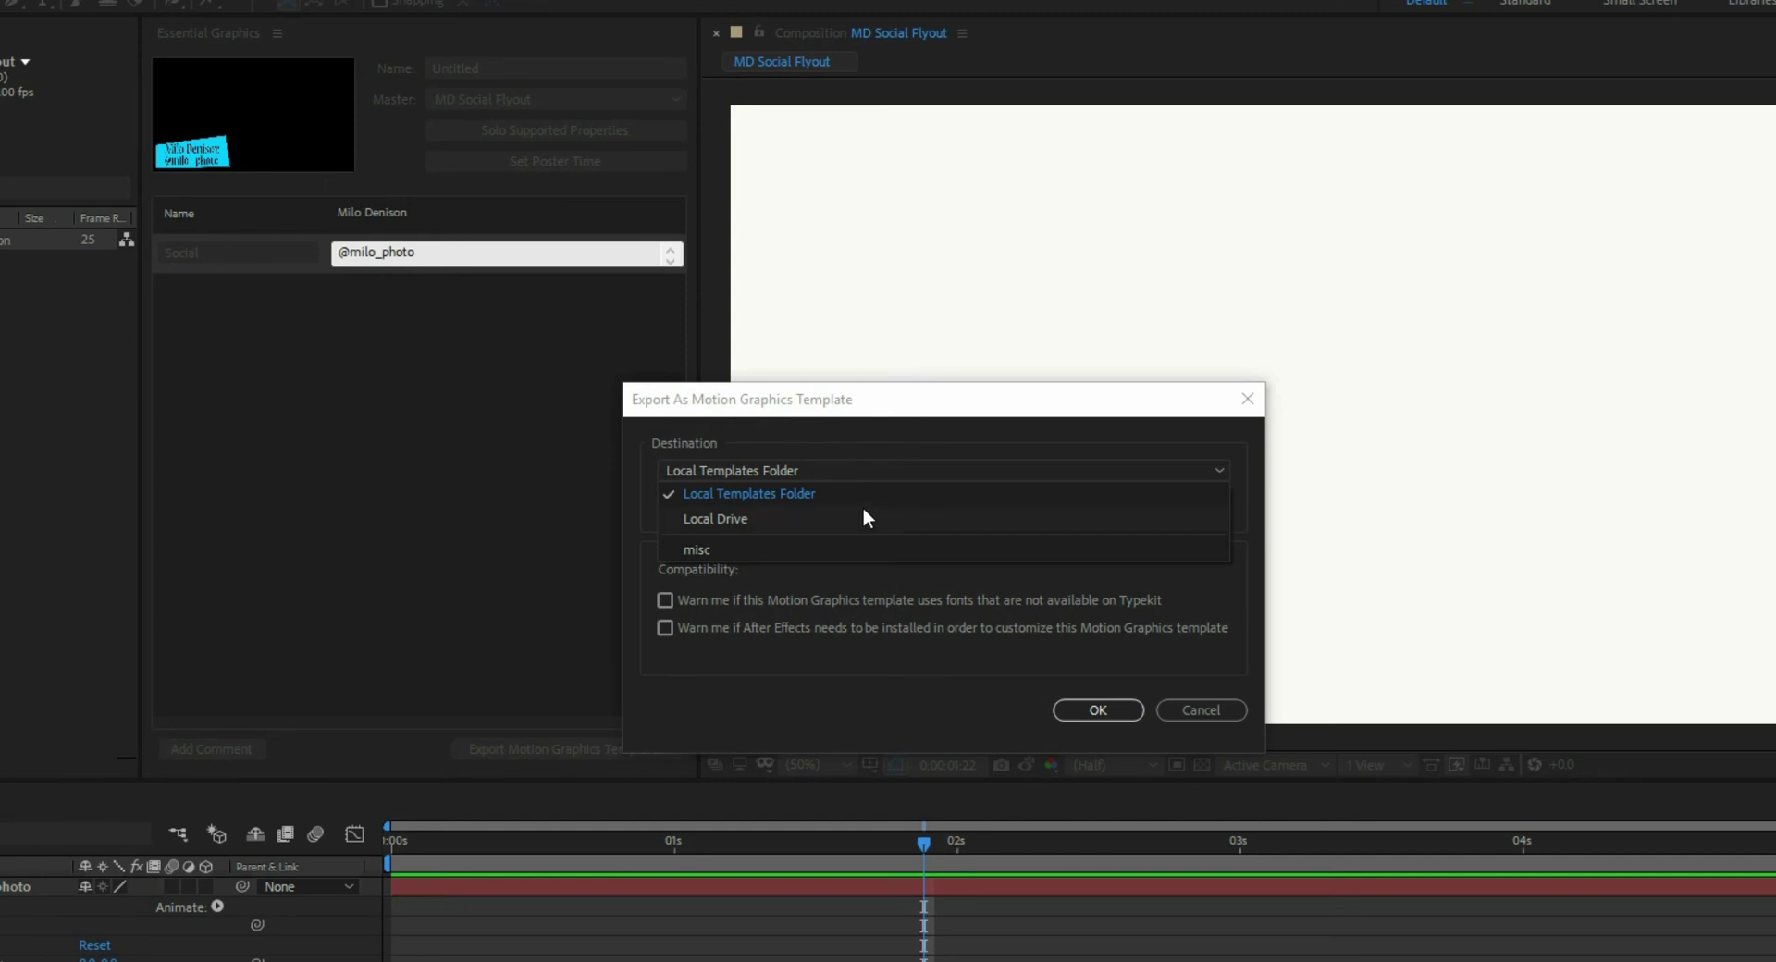
pyautogui.click(860, 493)
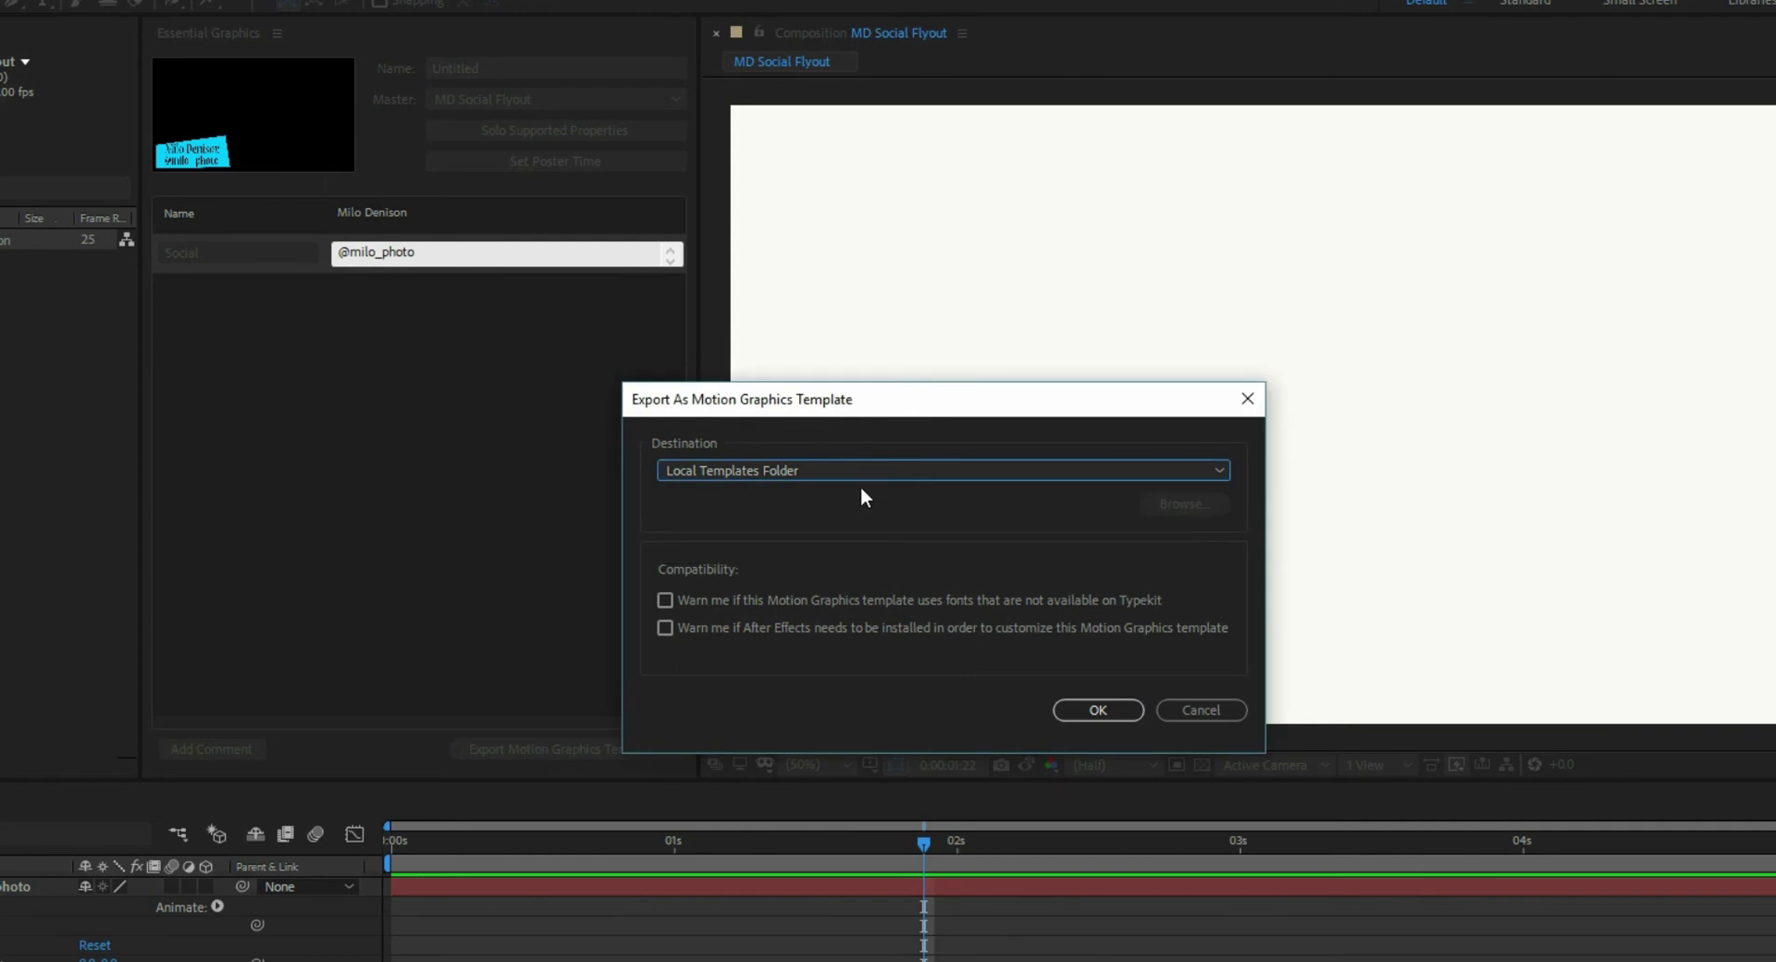
pyautogui.click(1098, 709)
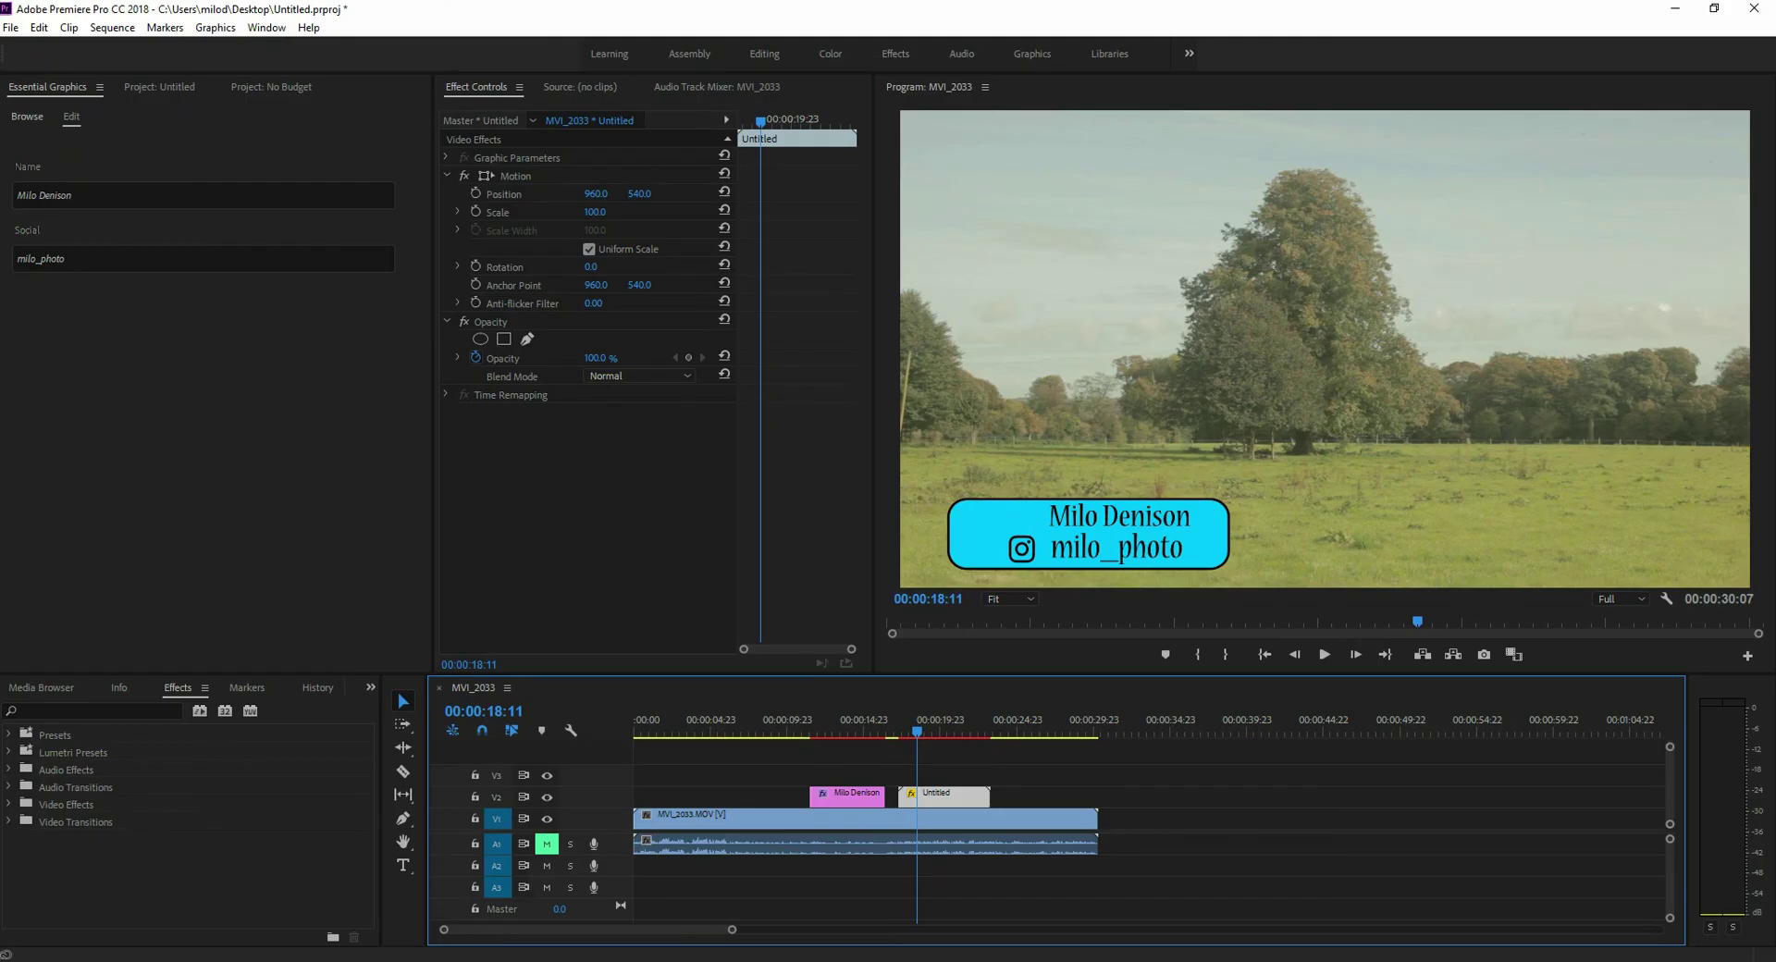
# - Delete the Untitled and name graphic clips from V2 and show the Essential Graphics template library
pyautogui.press('Delete')
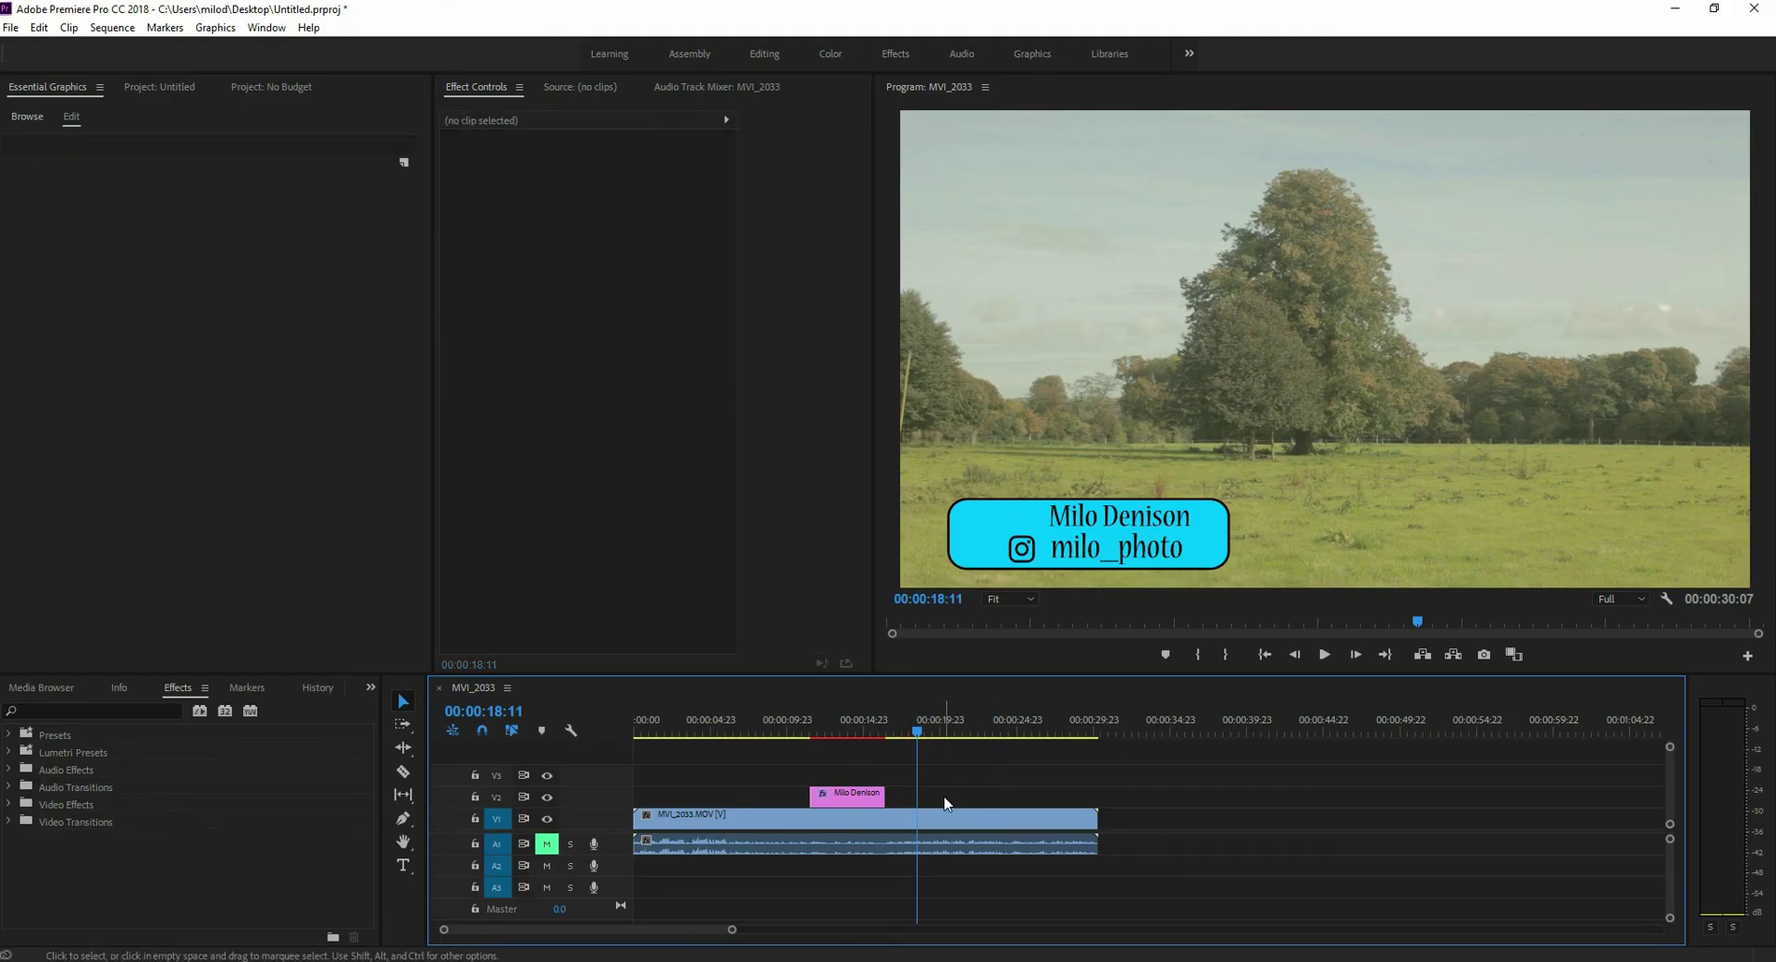
pyautogui.click(847, 795)
pyautogui.press('Delete')
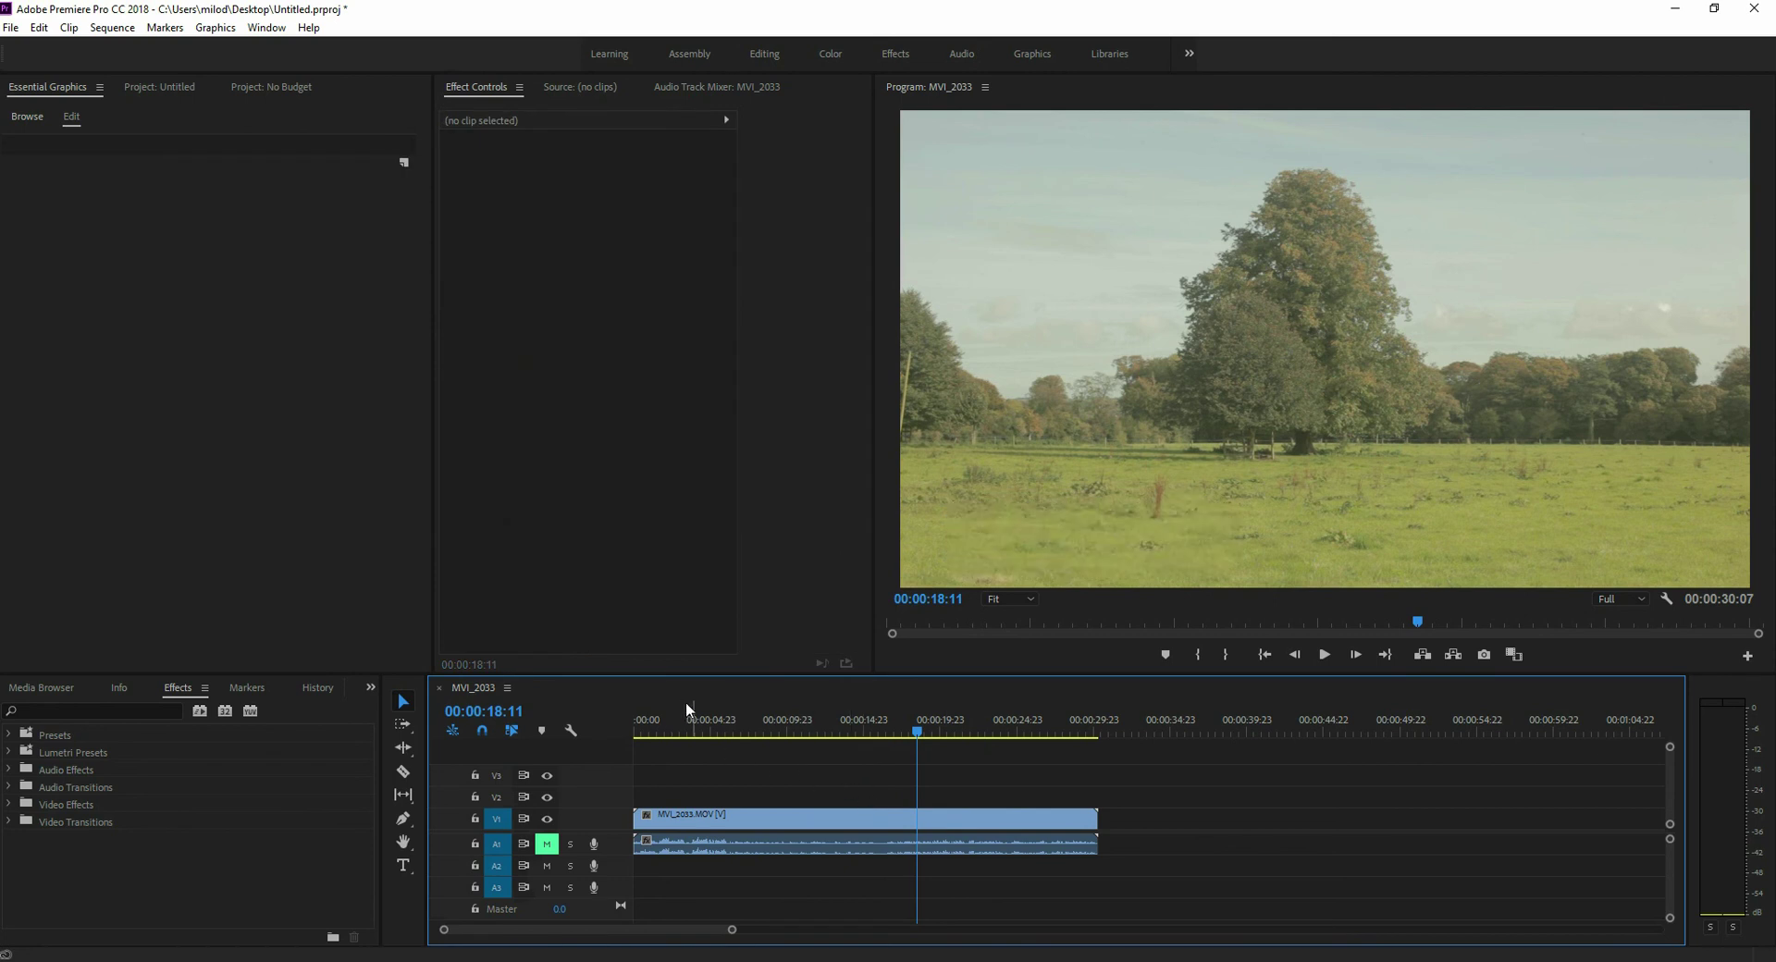
pyautogui.click(32, 96)
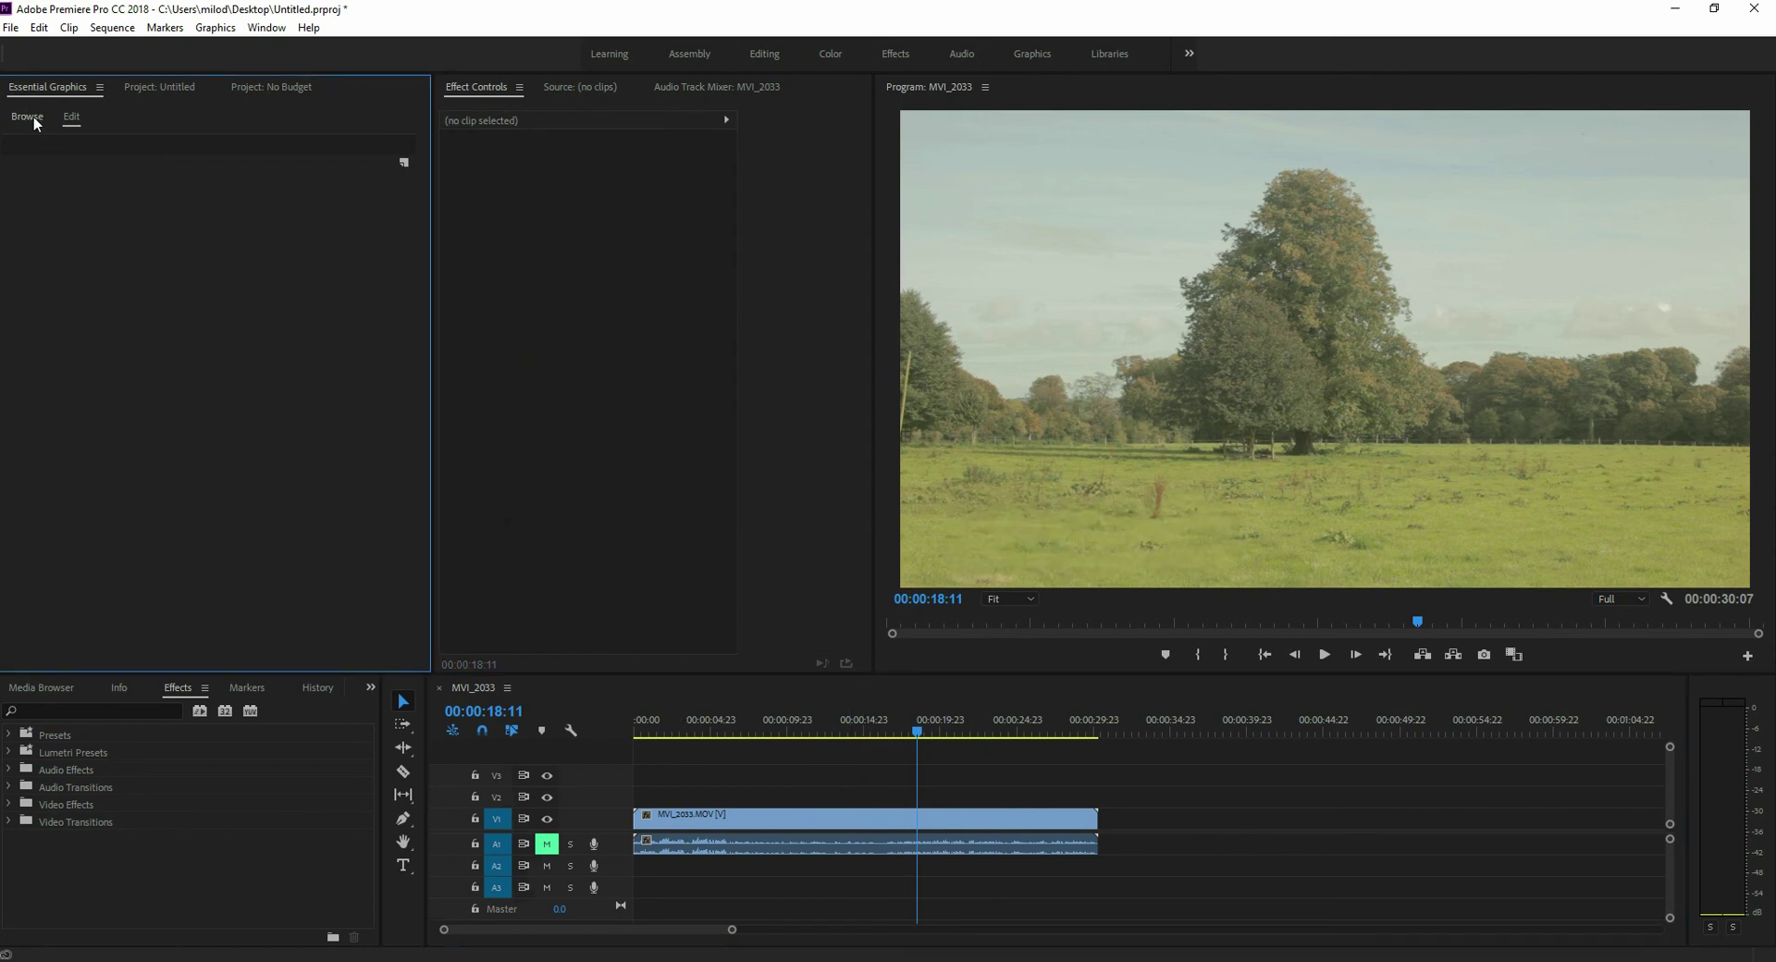
pyautogui.click(35, 120)
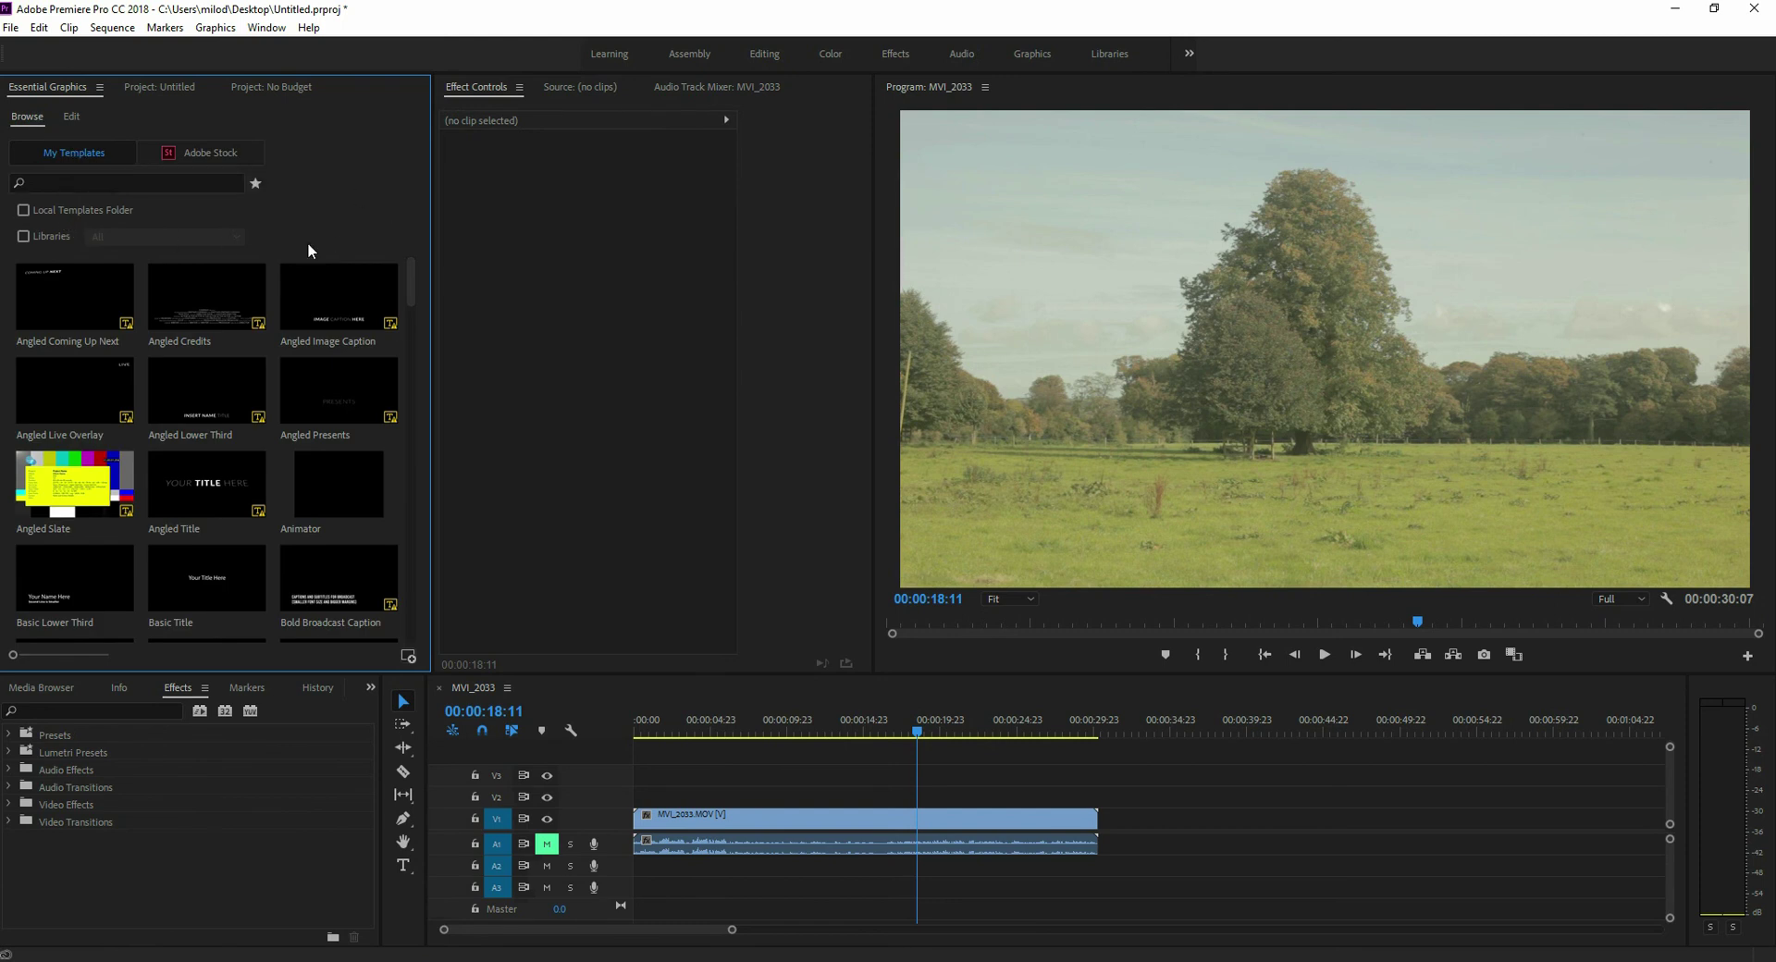
# - Place the exported Untitled template on V2 above the footage, play its slide-in, and select it
pyautogui.moveTo(407, 290); pyautogui.dragTo(413, 636)
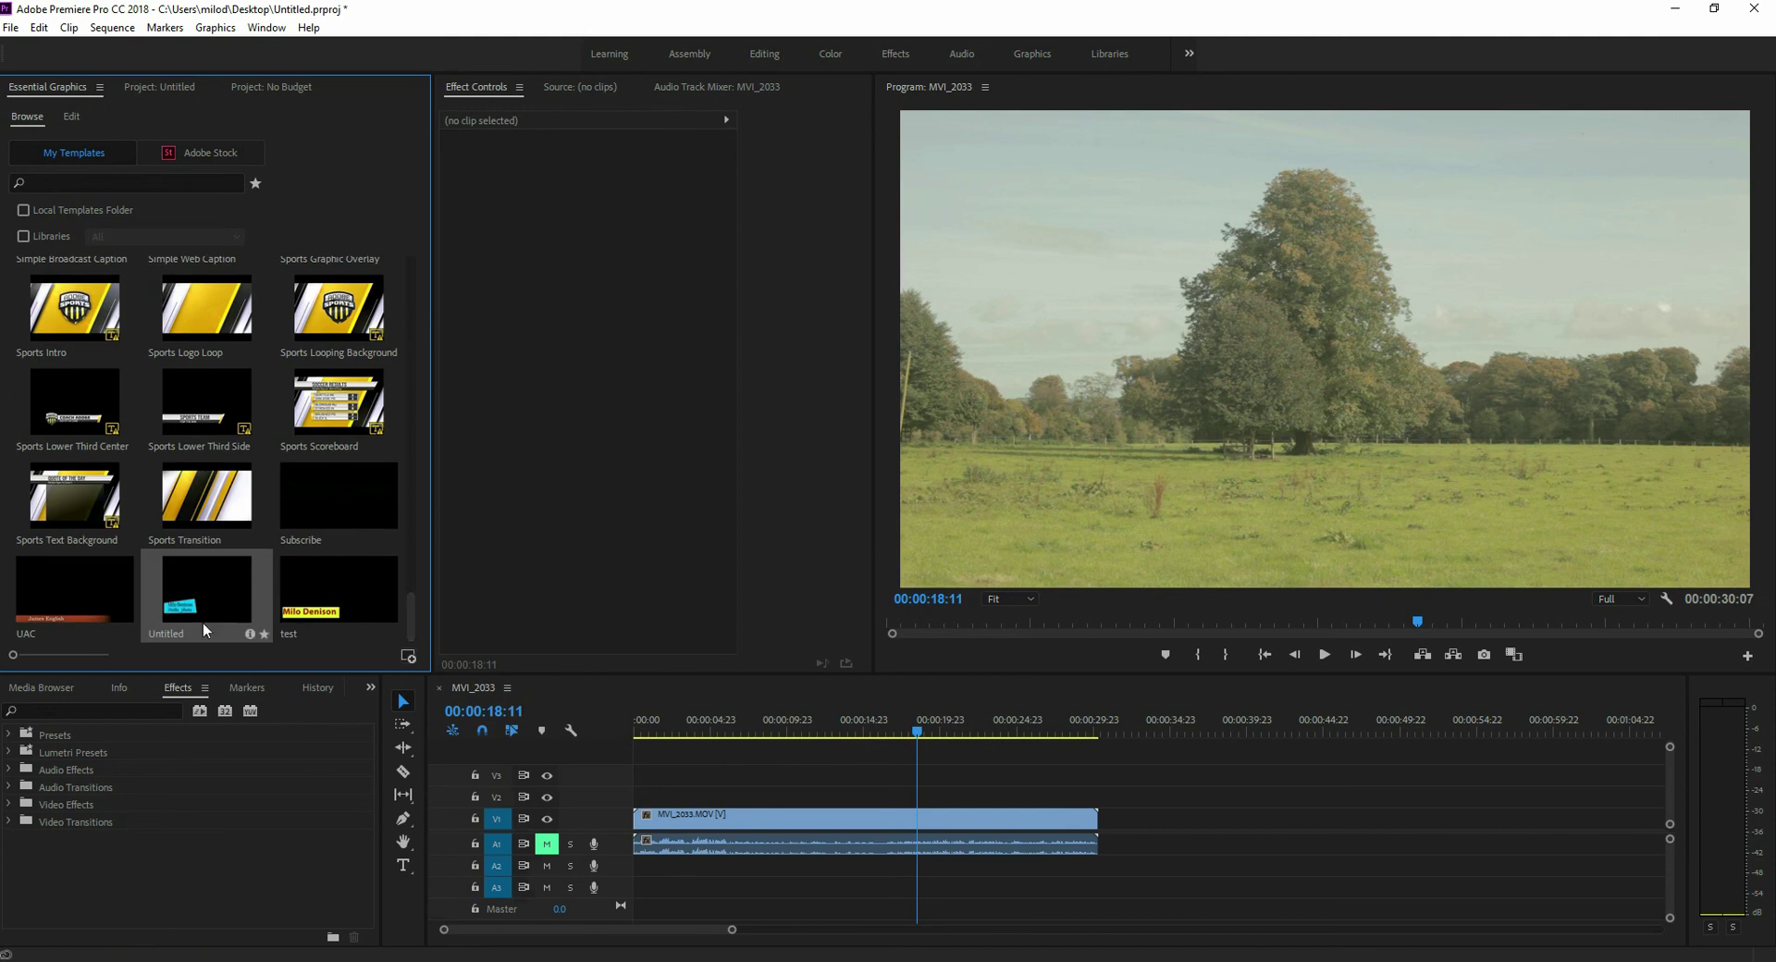
pyautogui.click(170, 593)
pyautogui.moveTo(169, 593); pyautogui.dragTo(813, 812)
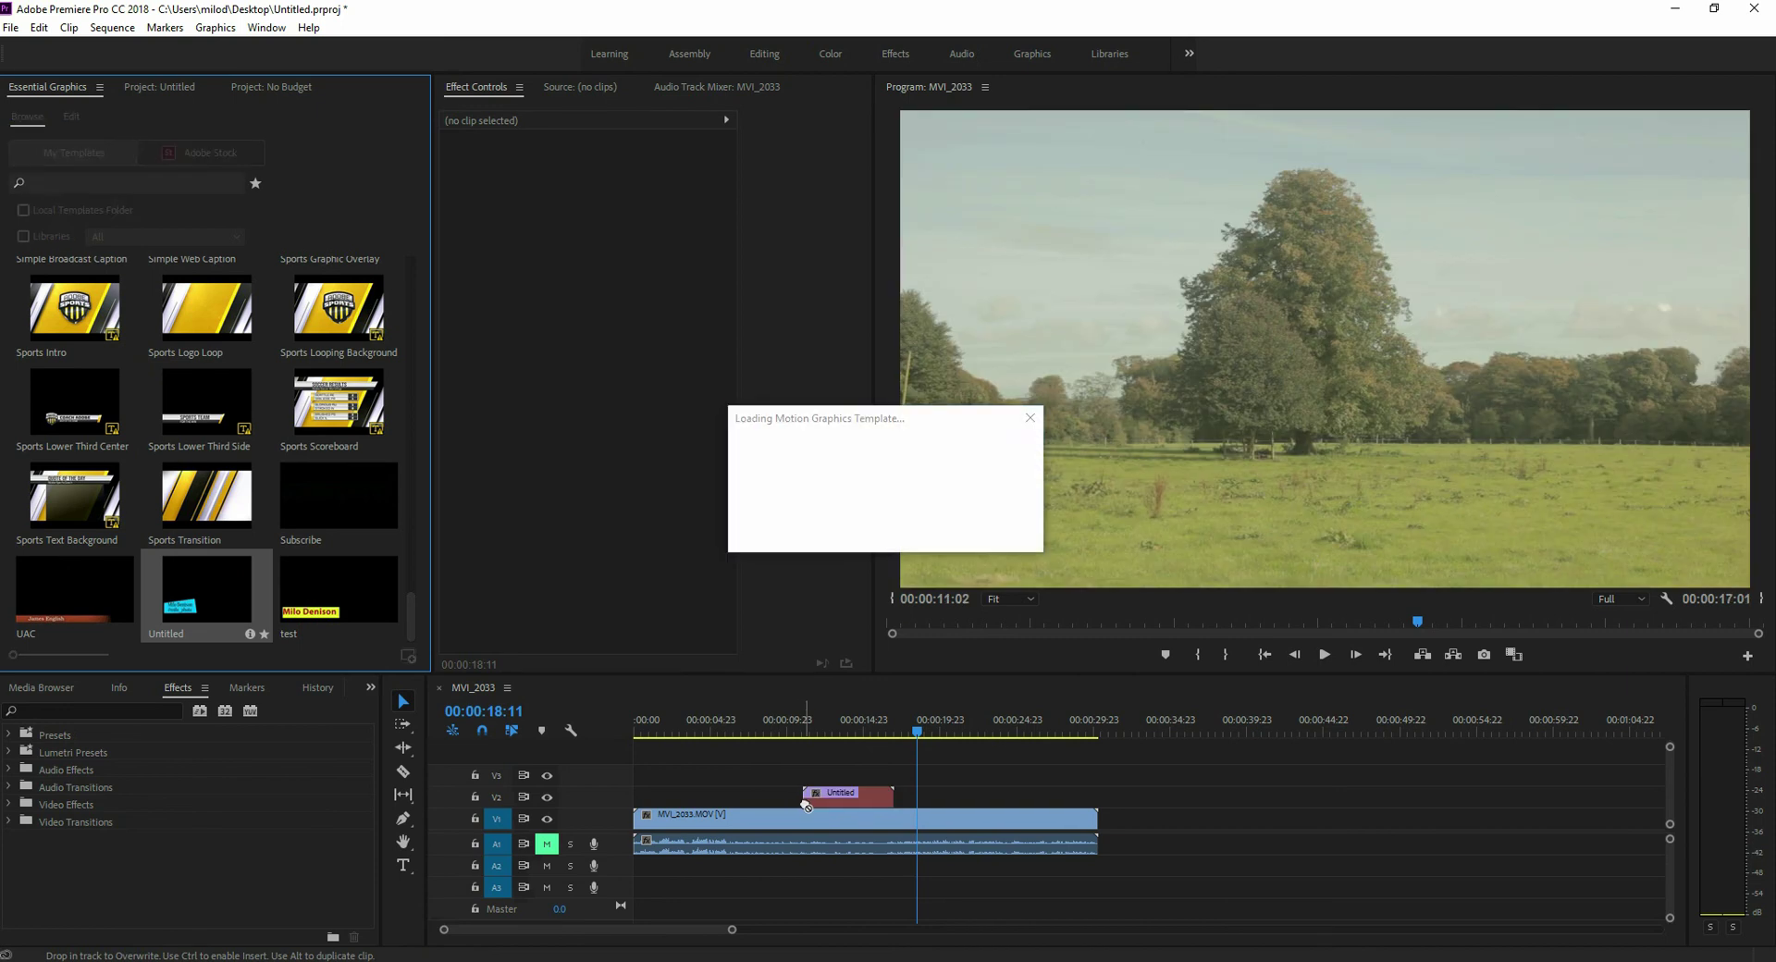
pyautogui.click(804, 730)
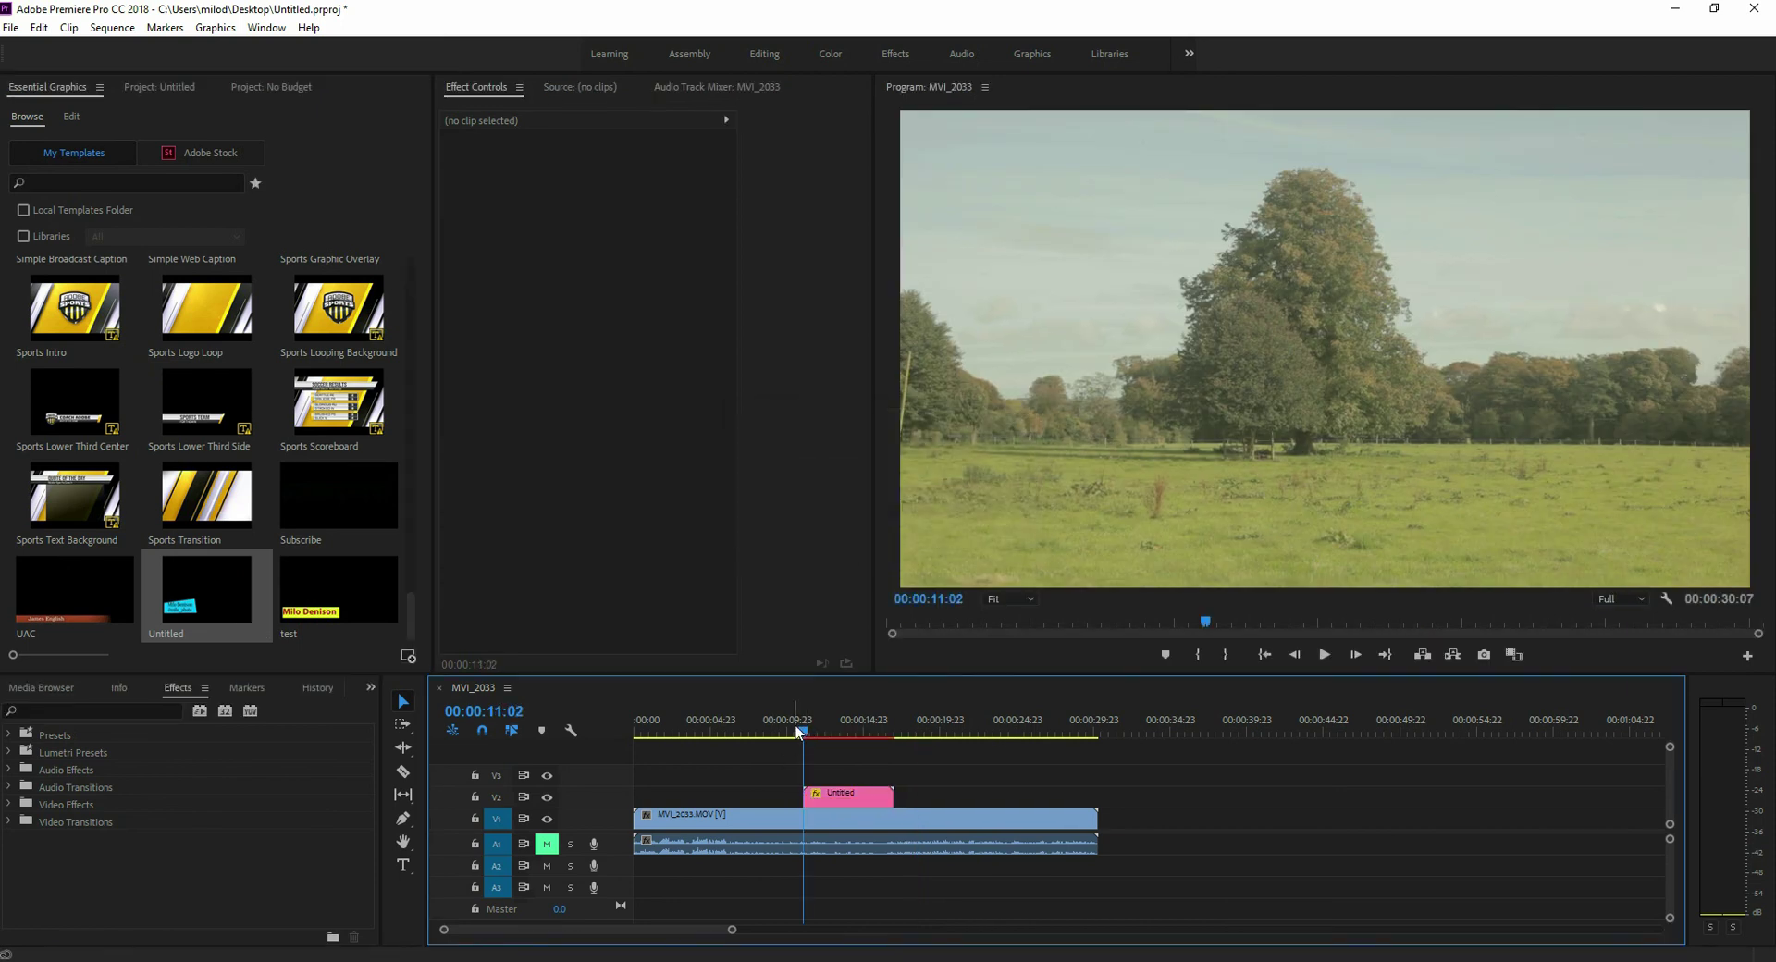
pyautogui.press('space')
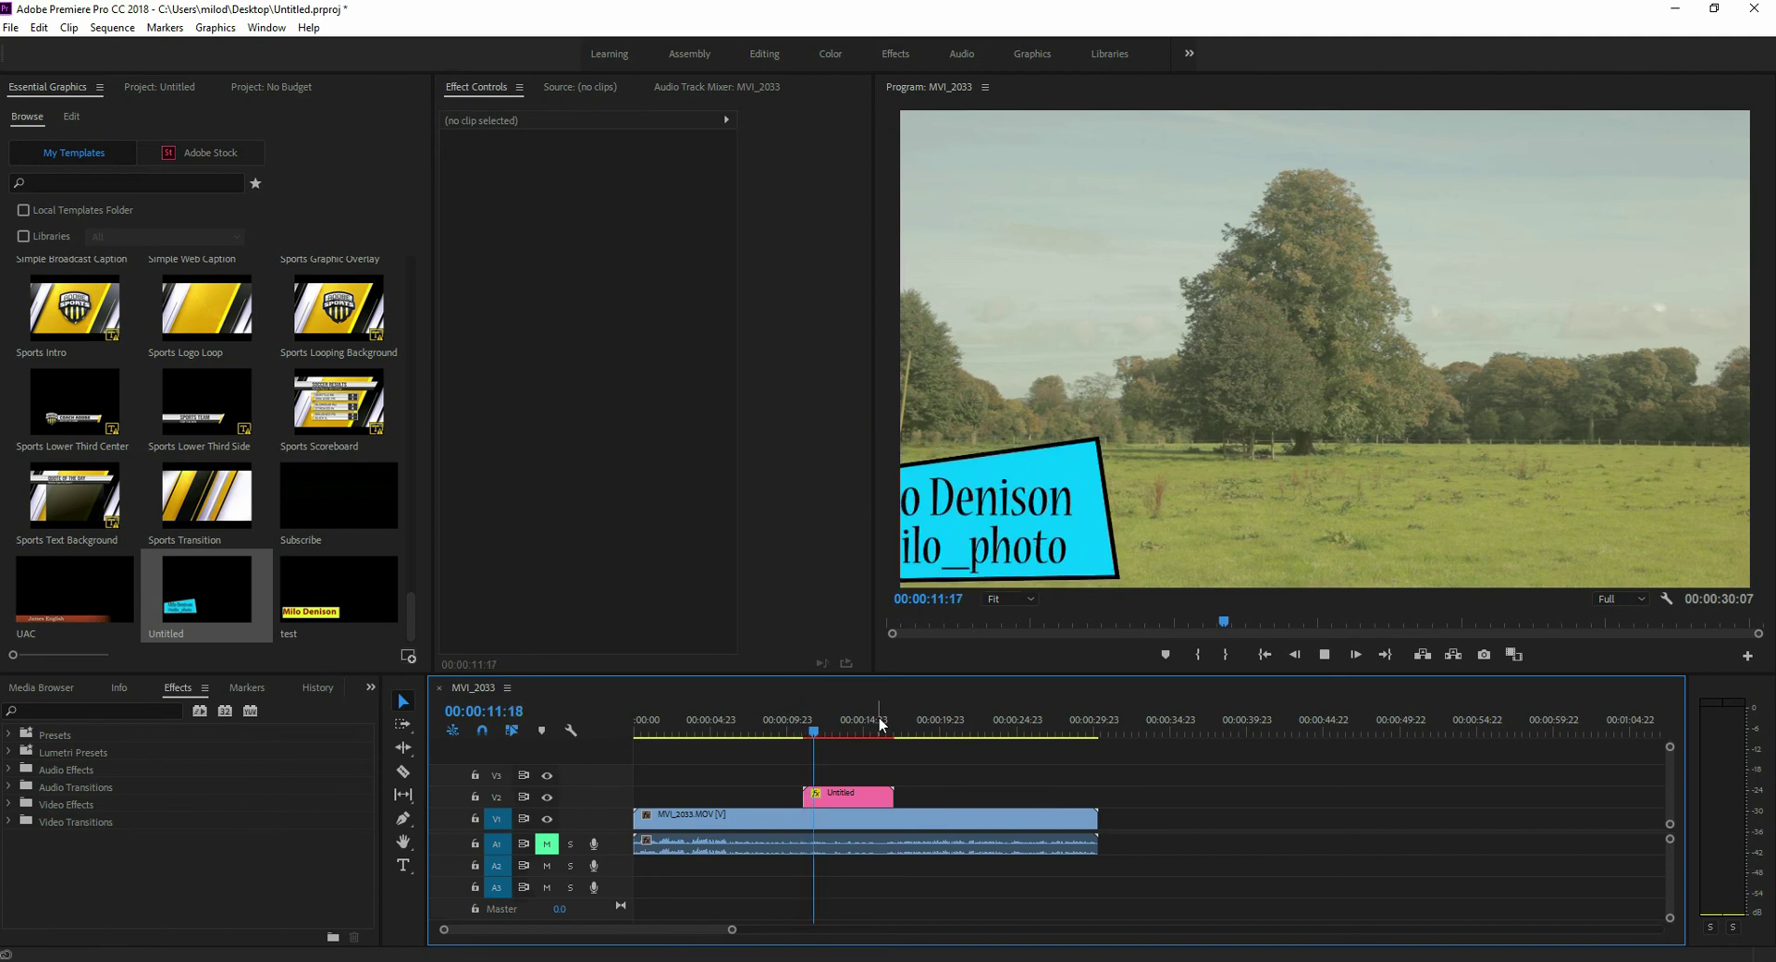
pyautogui.press('space')
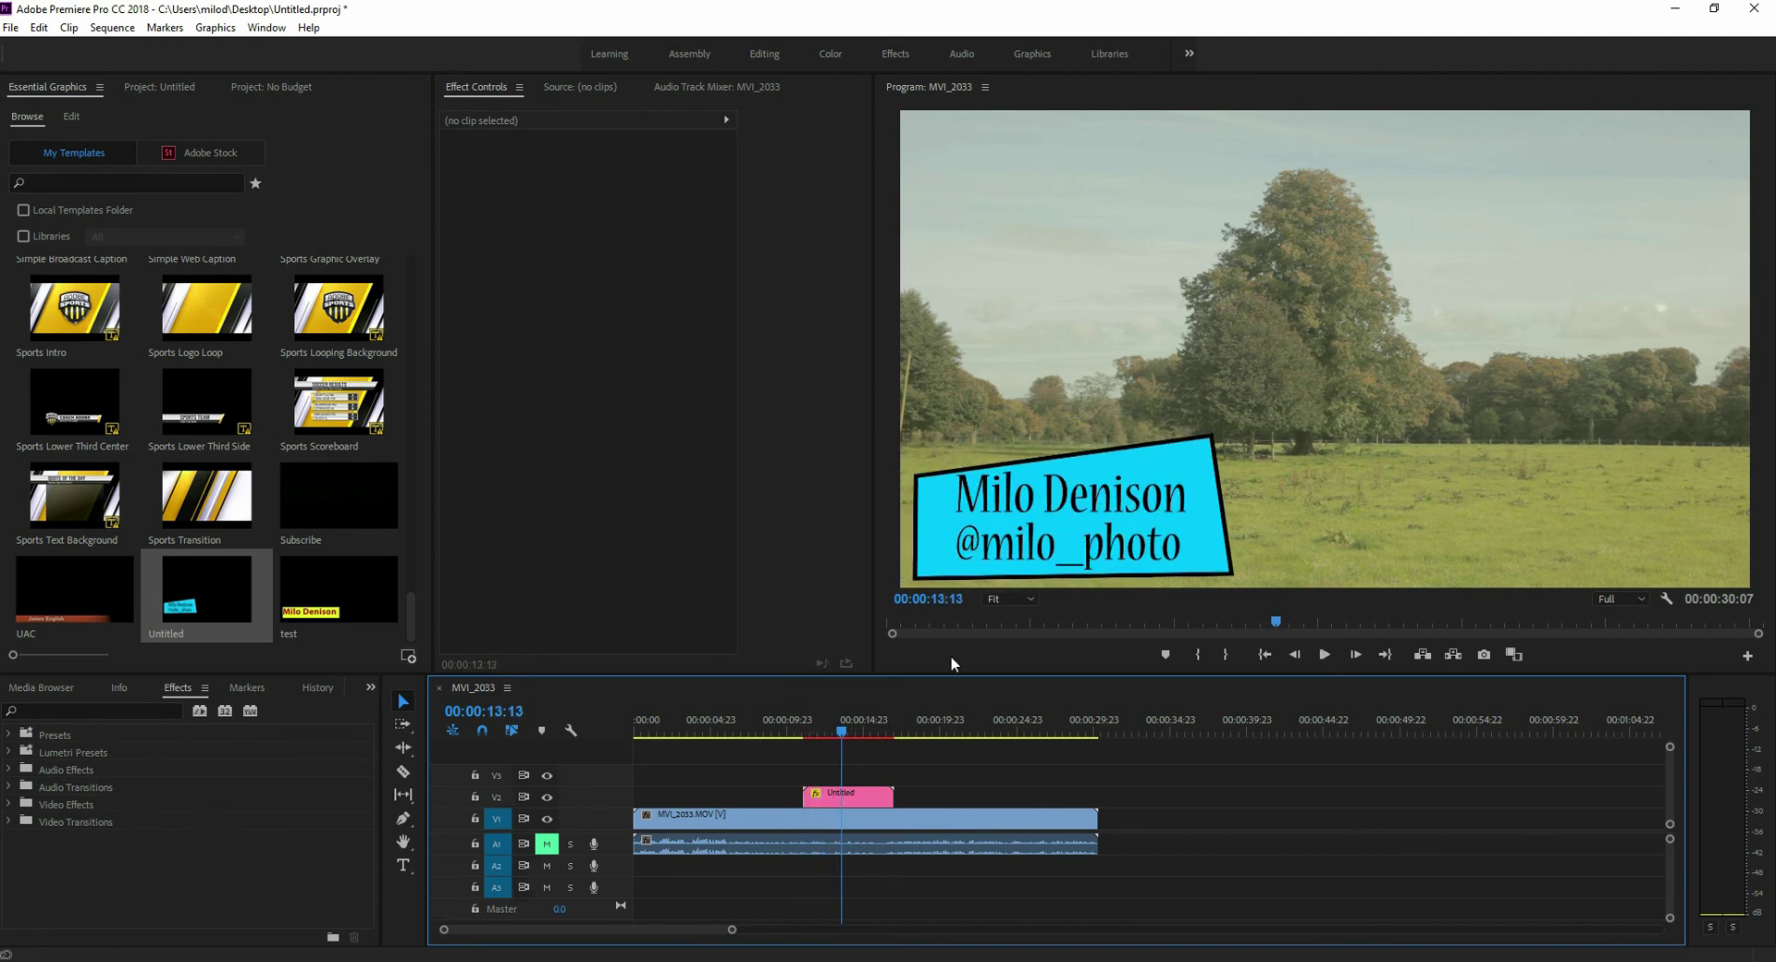
pyautogui.click(860, 801)
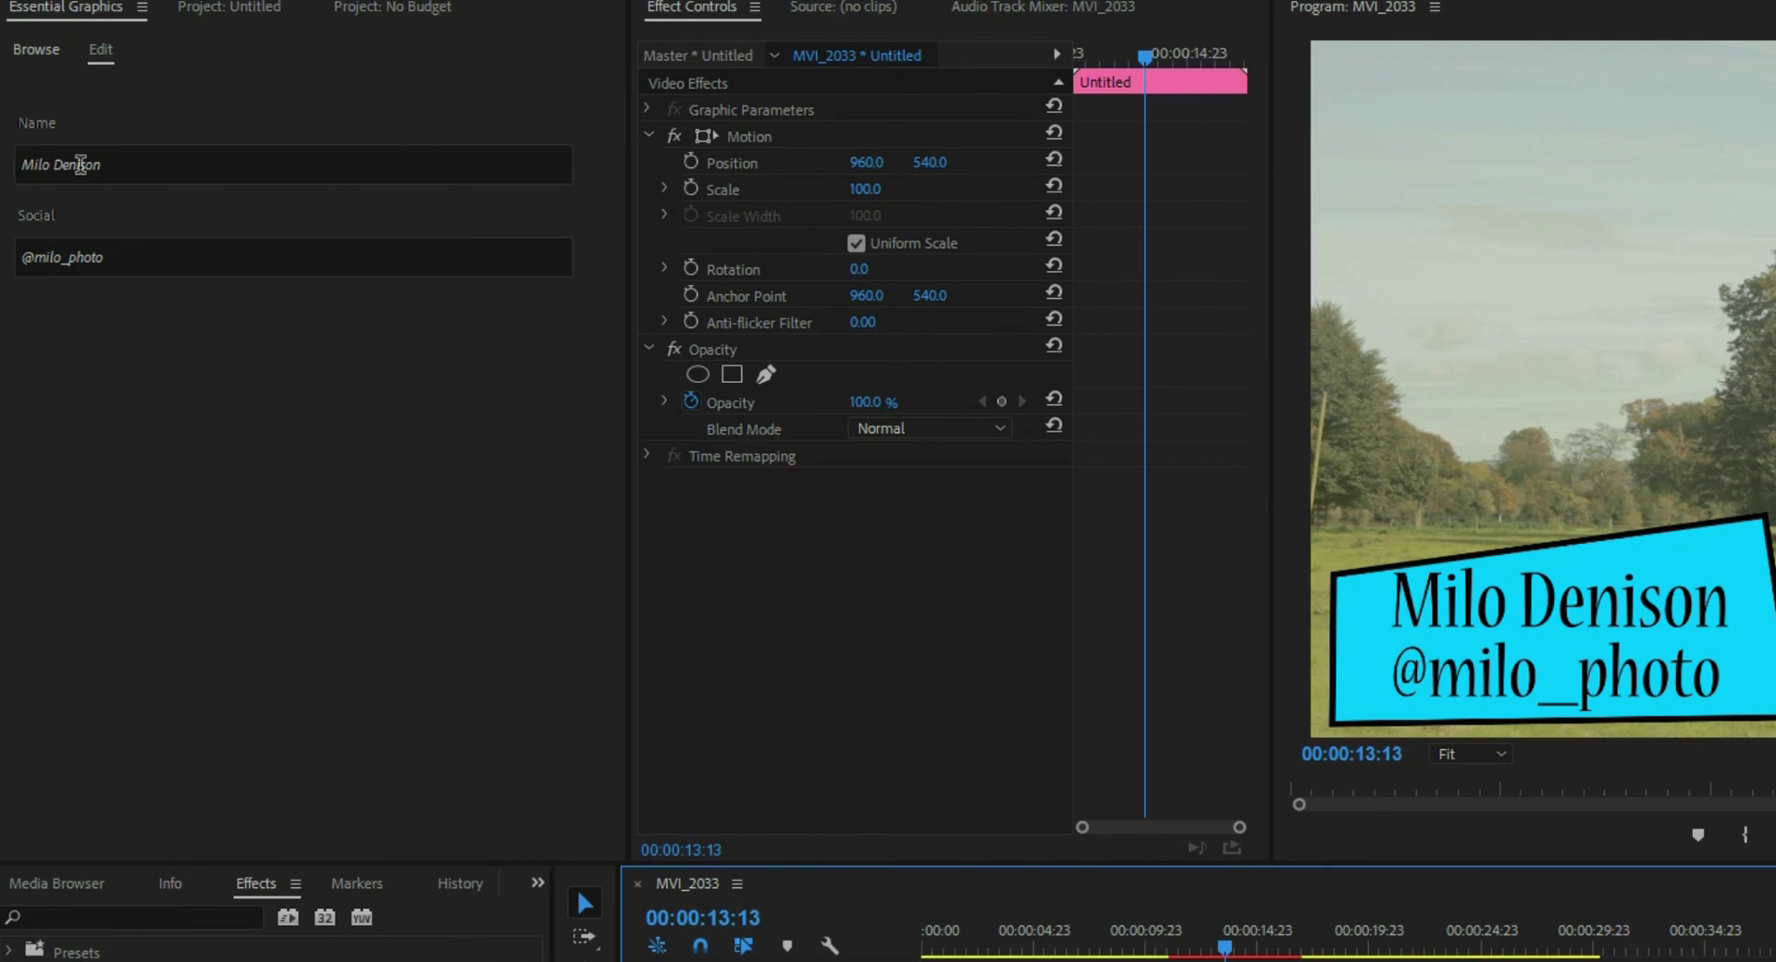
# - Replace the Name field's text with the new person's full name
pyautogui.moveTo(124, 165); pyautogui.dragTo(13, 159)
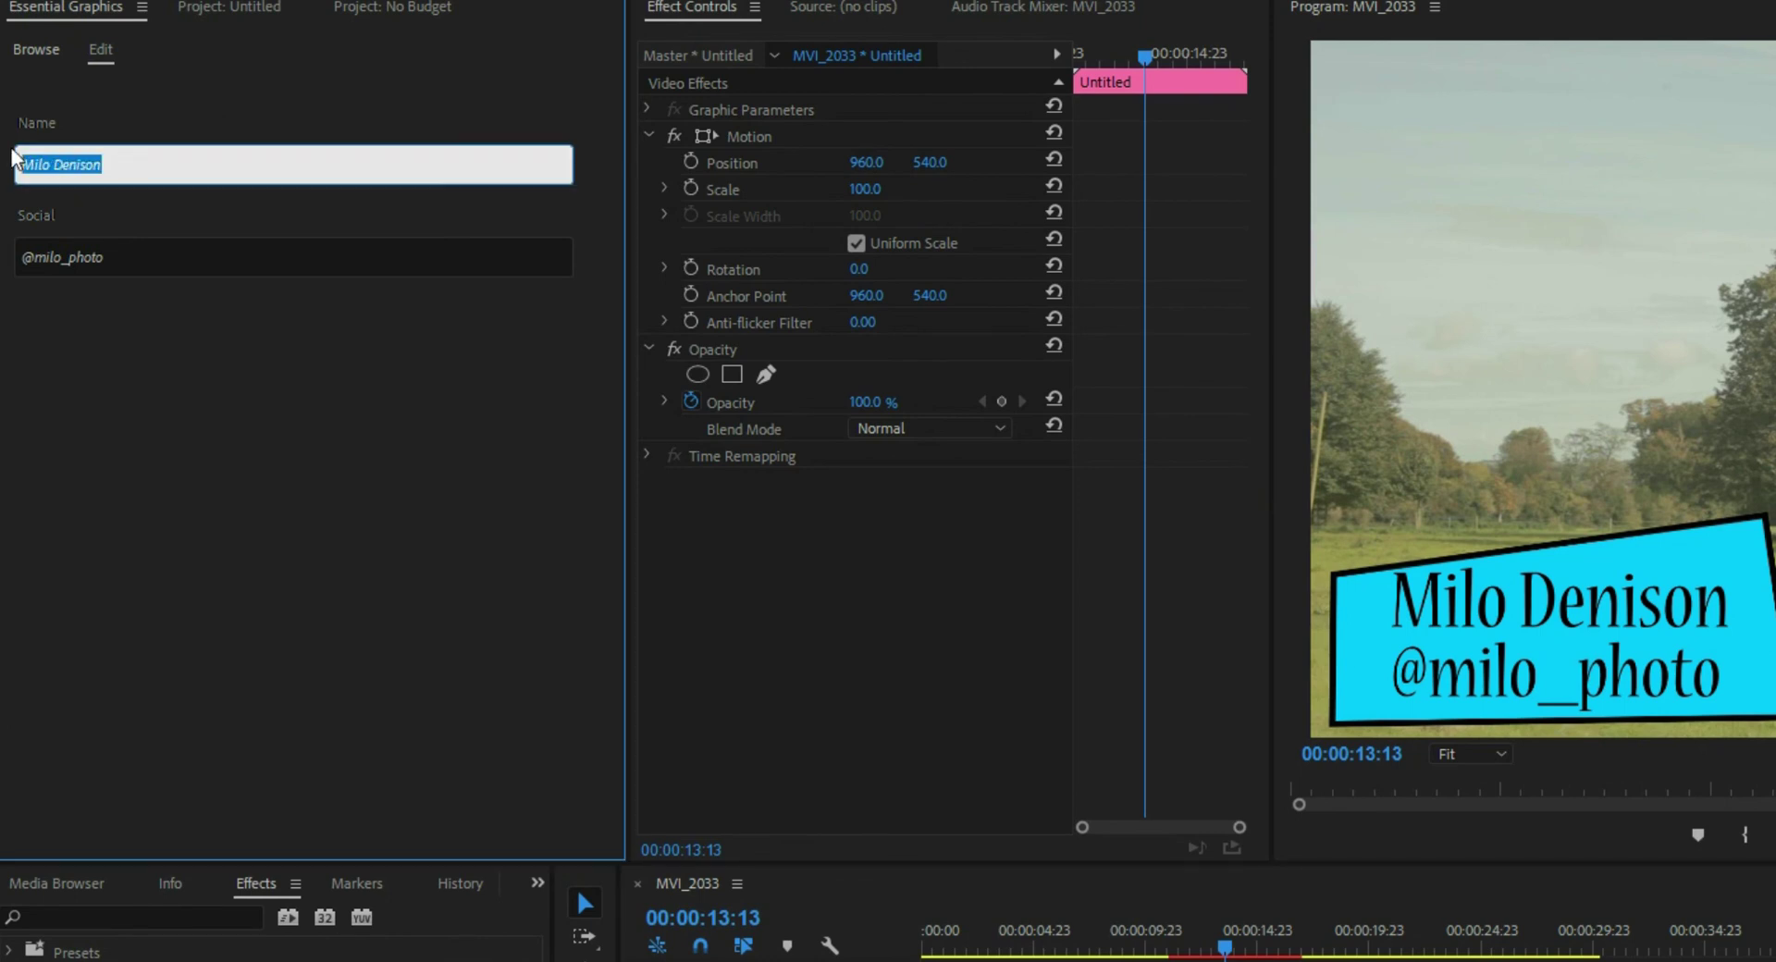
pyautogui.write('John Smith')
pyautogui.click(139, 257)
# - Replace the Social field's handle after the @ with the new handle and deselect the clip
pyautogui.moveTo(175, 257); pyautogui.dragTo(35, 258)
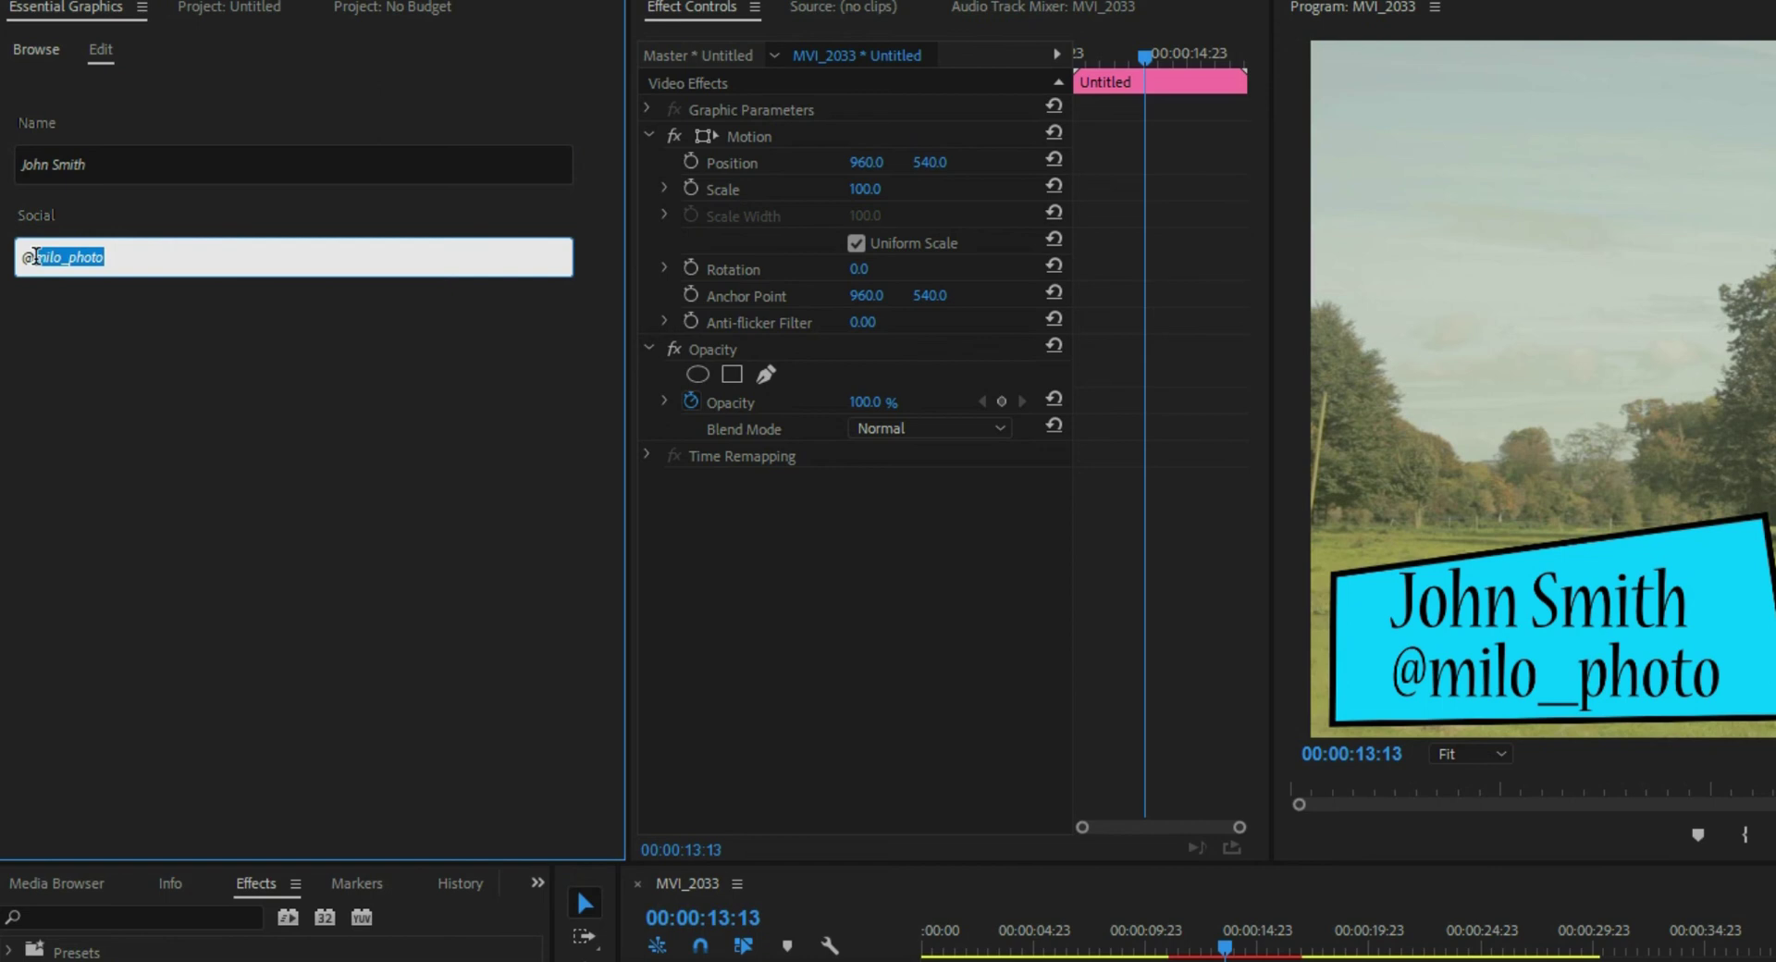
pyautogui.write('john-smith')
pyautogui.click(1298, 958)
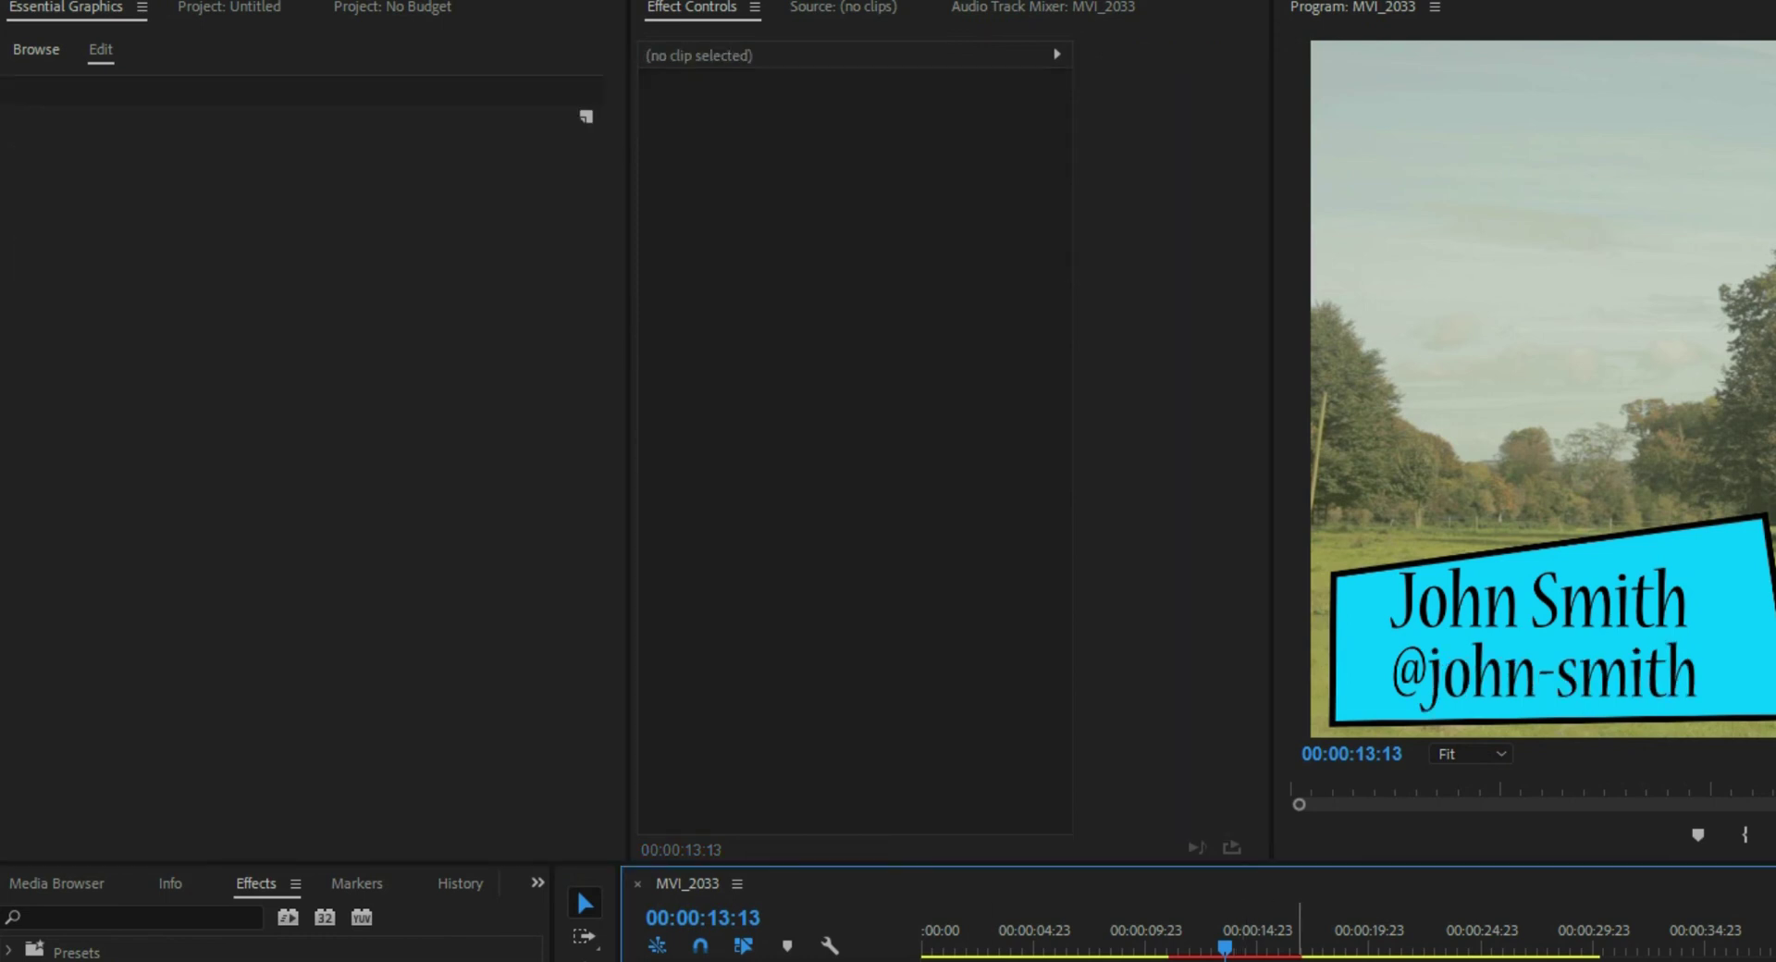
pyautogui.click(35, 49)
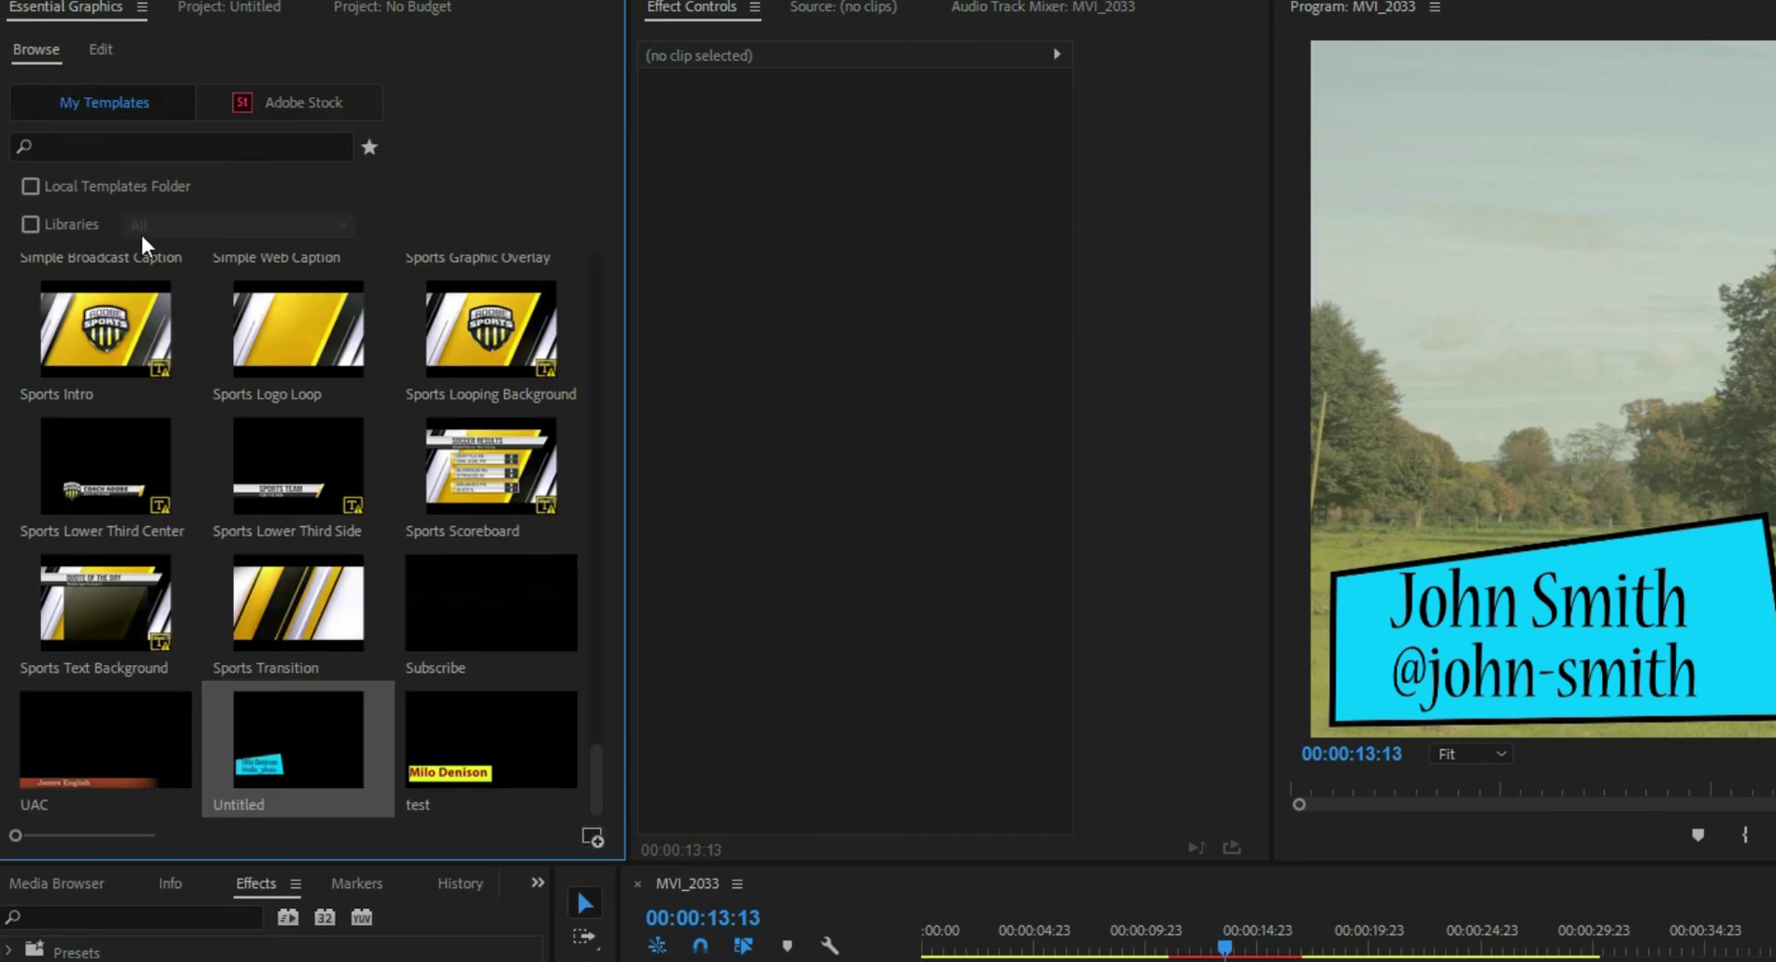